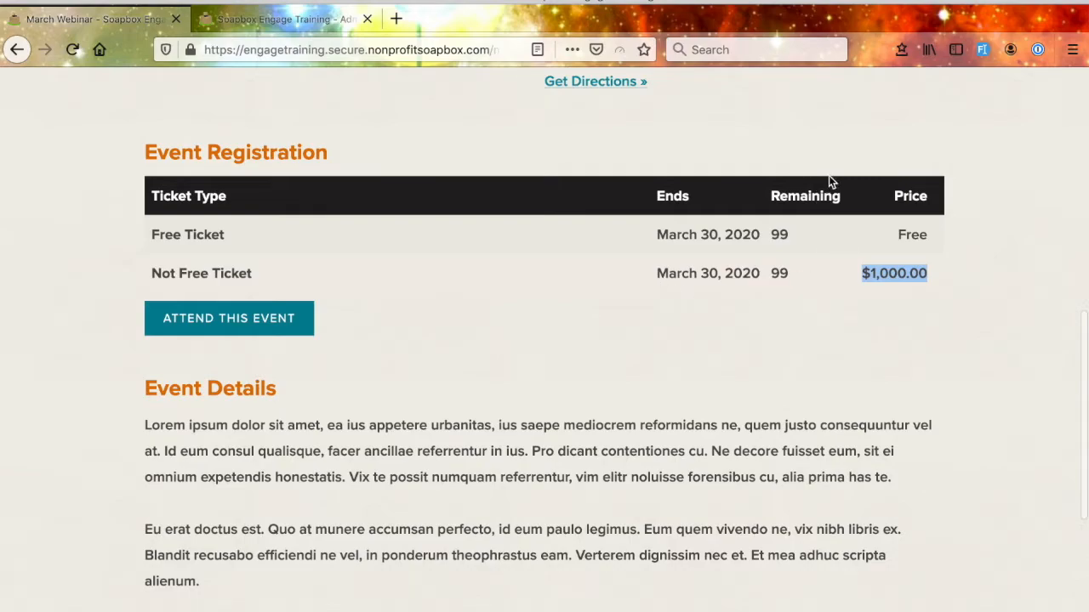
Review the March Webinar's schedule, location, ticket types and details, and open its registration form
scroll(819, 383, down, 2)
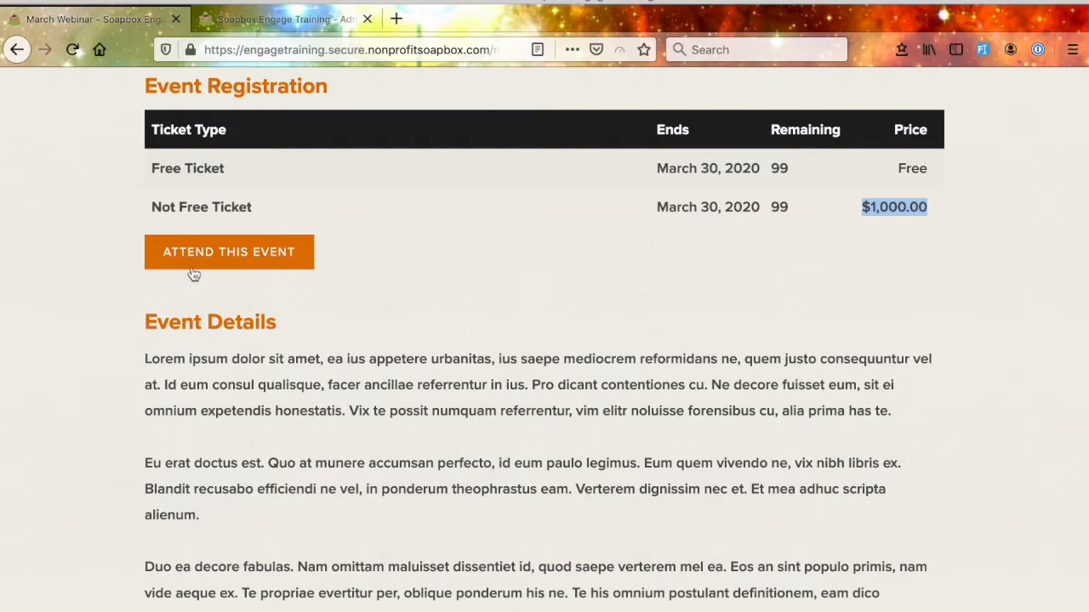
scroll(297, 424, down, 5)
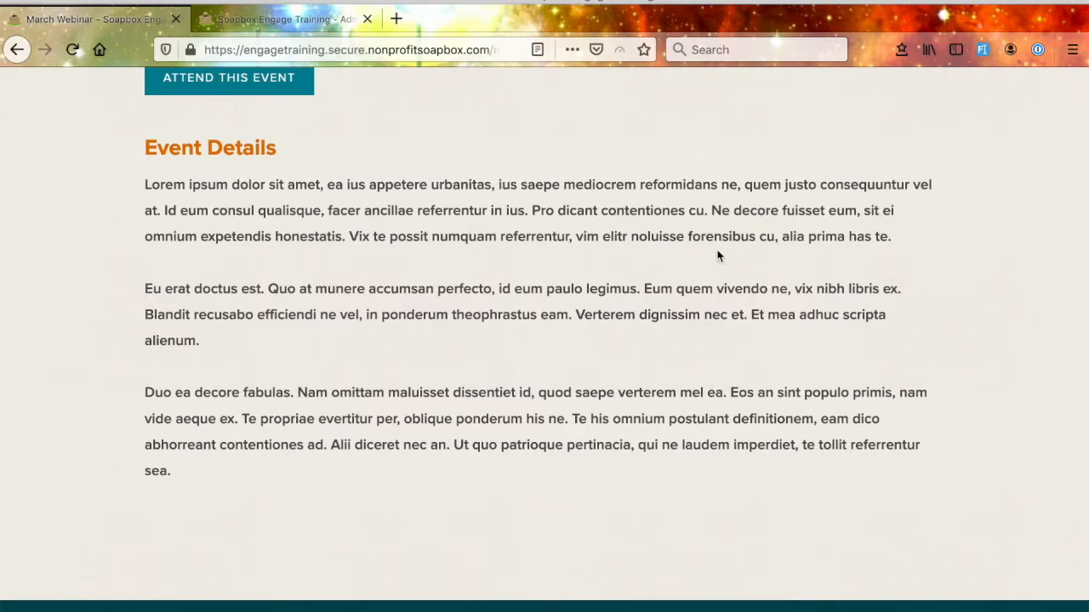
scroll(481, 271, up, 2)
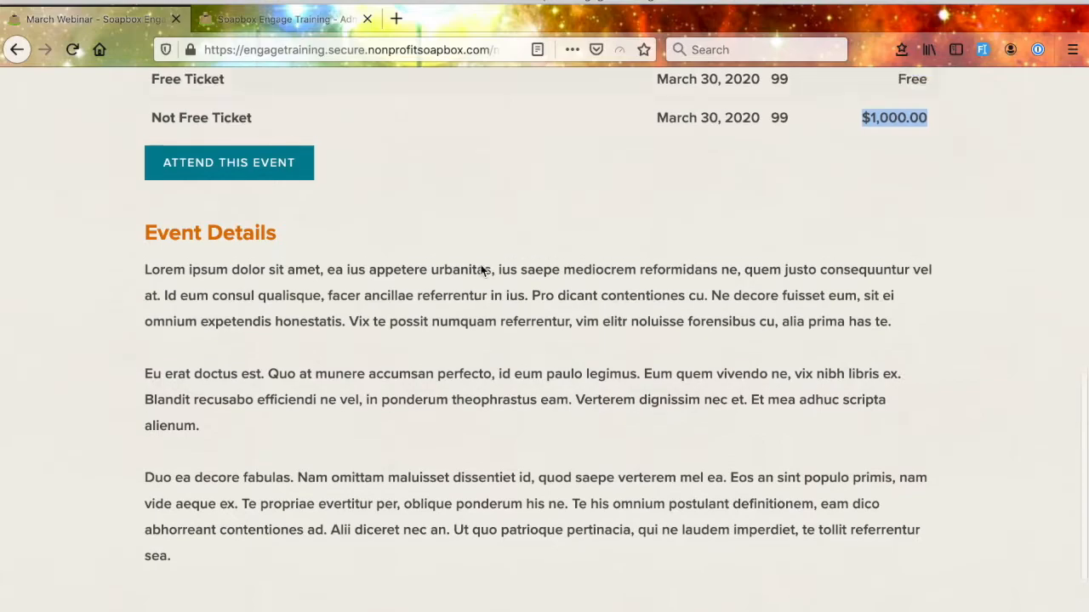
scroll(480, 271, up, 3)
scroll(481, 271, up, 6)
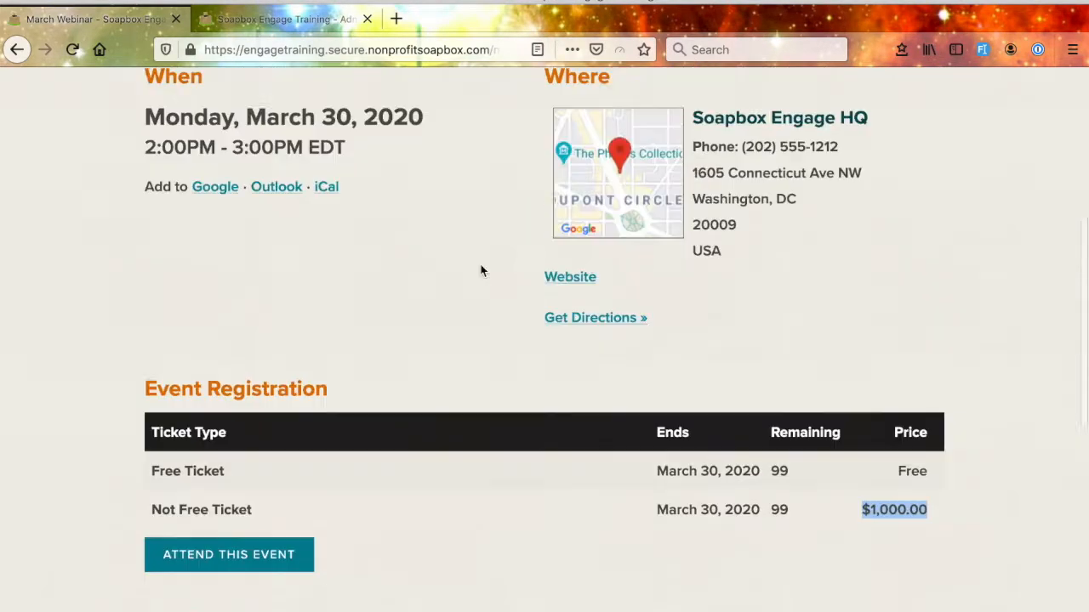
scroll(481, 271, down, 6)
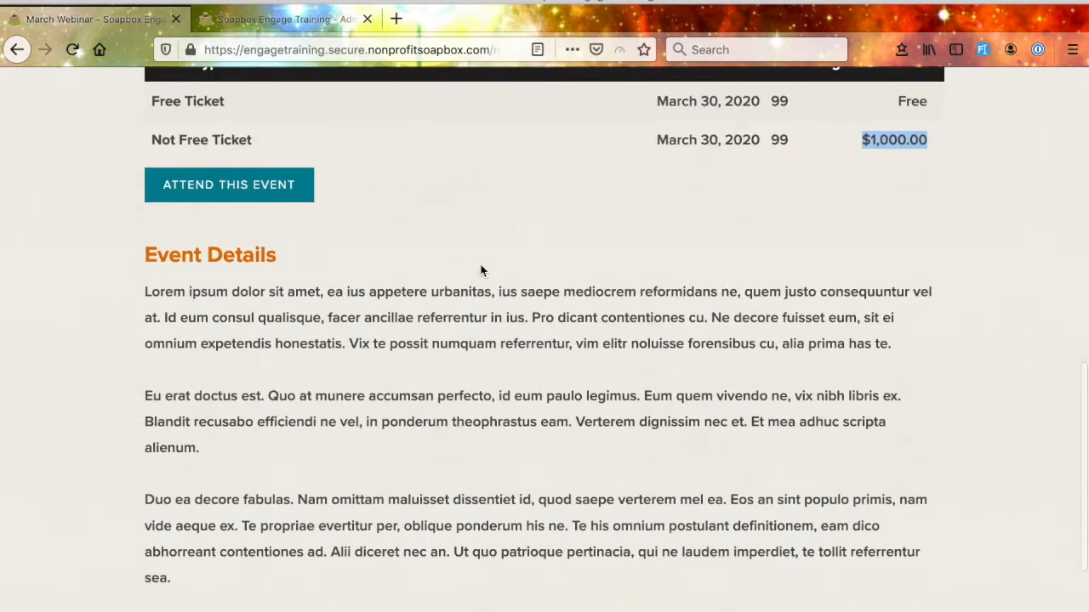
click(217, 183)
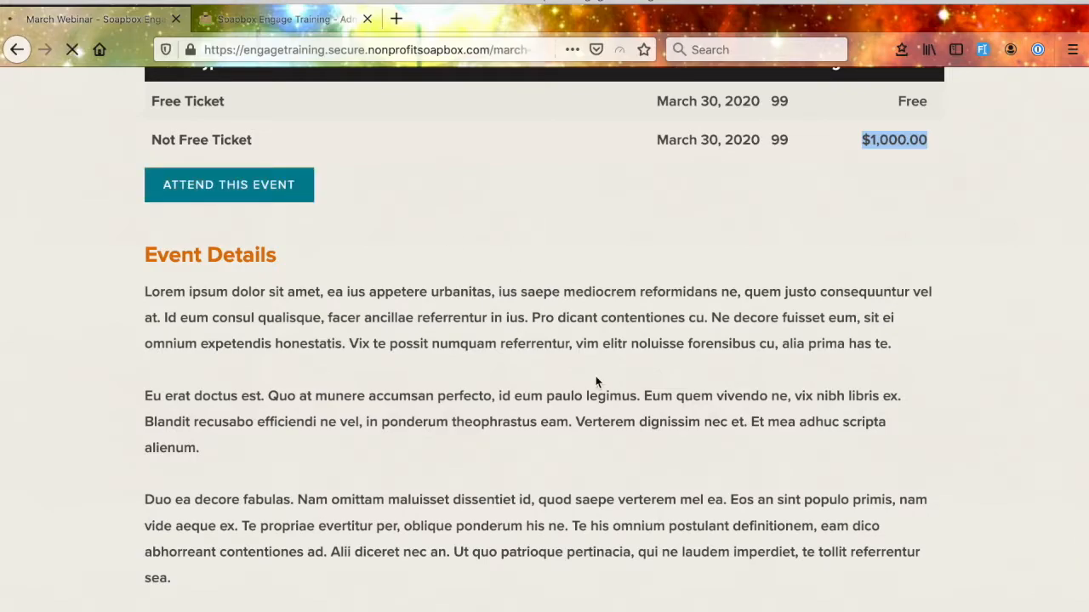
Set the Free Ticket quantity to 2 in the event registration form
scroll(595, 382, down, 3)
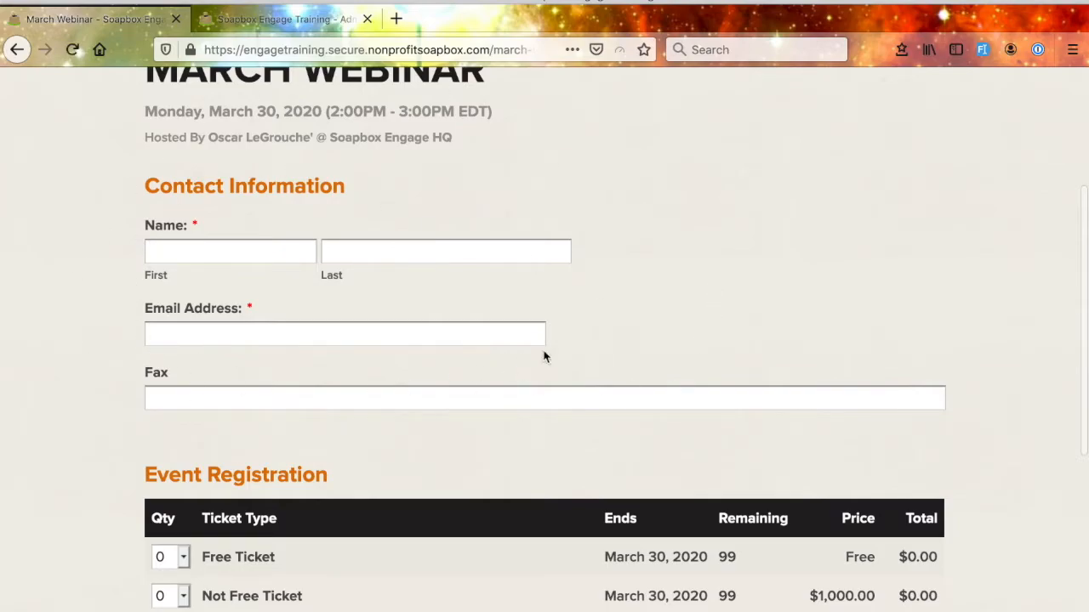
scroll(584, 341, down, 2)
scroll(299, 382, down, 2)
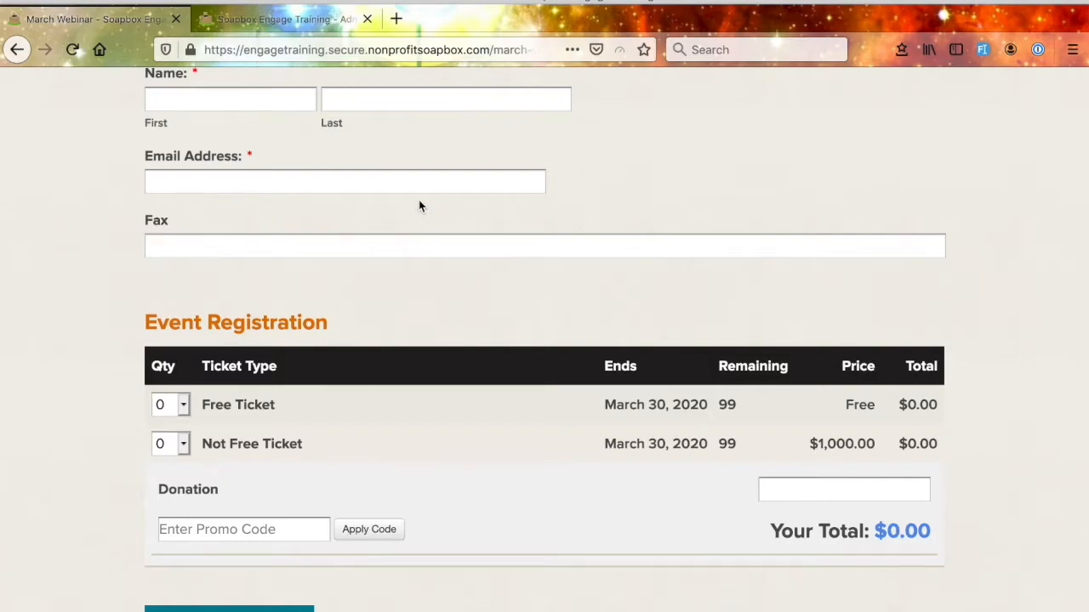
scroll(418, 202, up, 1)
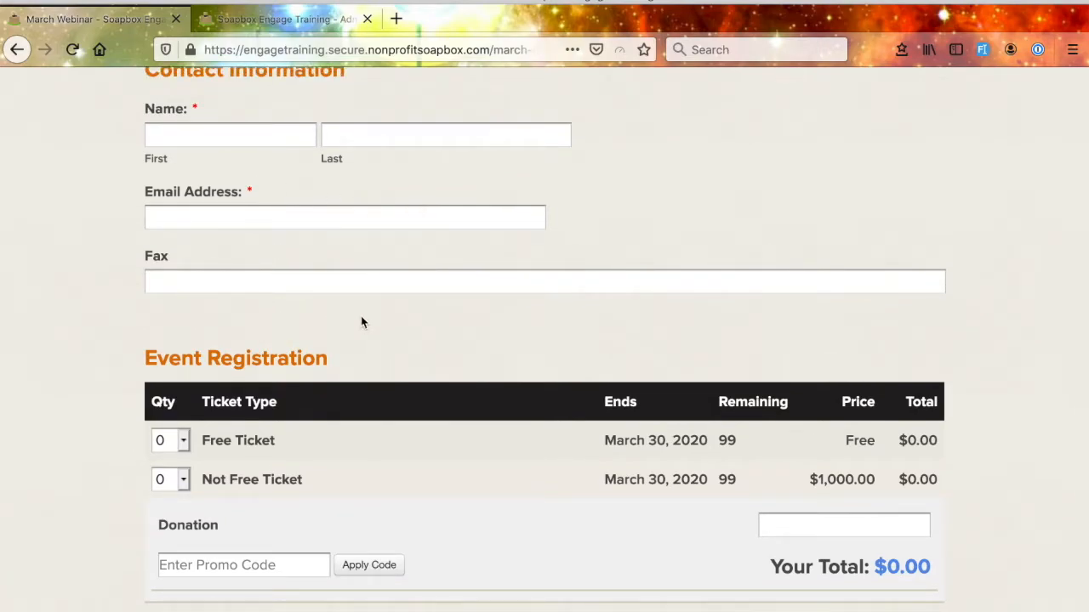
scroll(361, 319, down, 4)
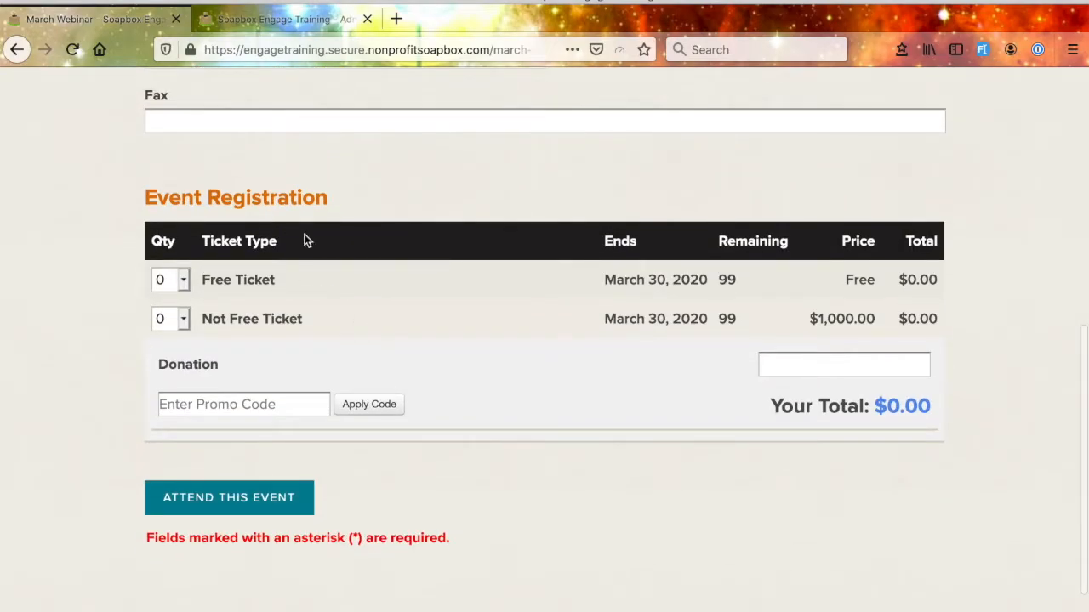
click(185, 280)
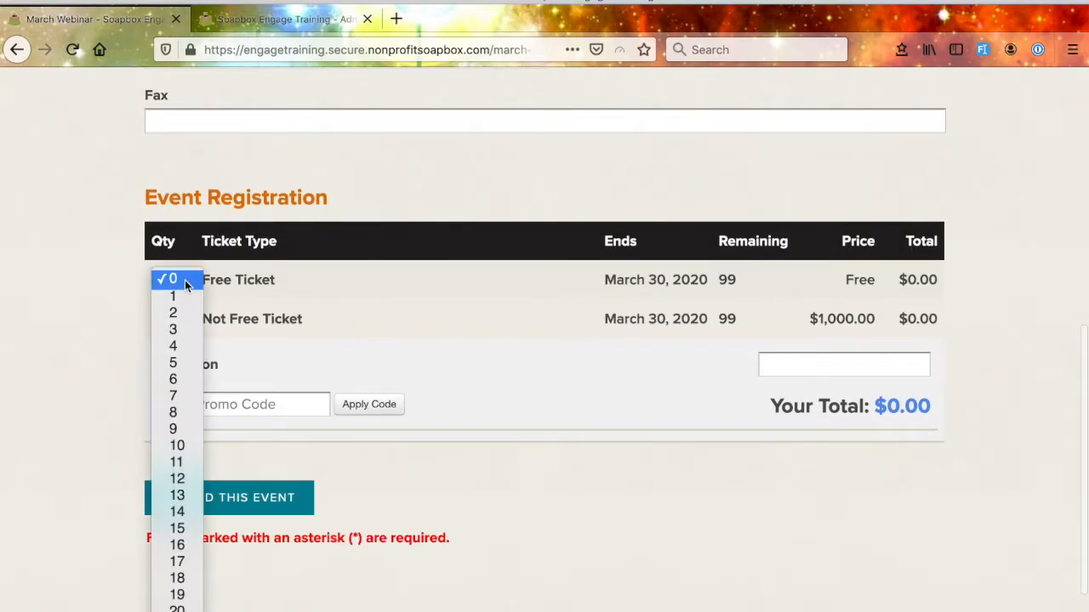
click(278, 331)
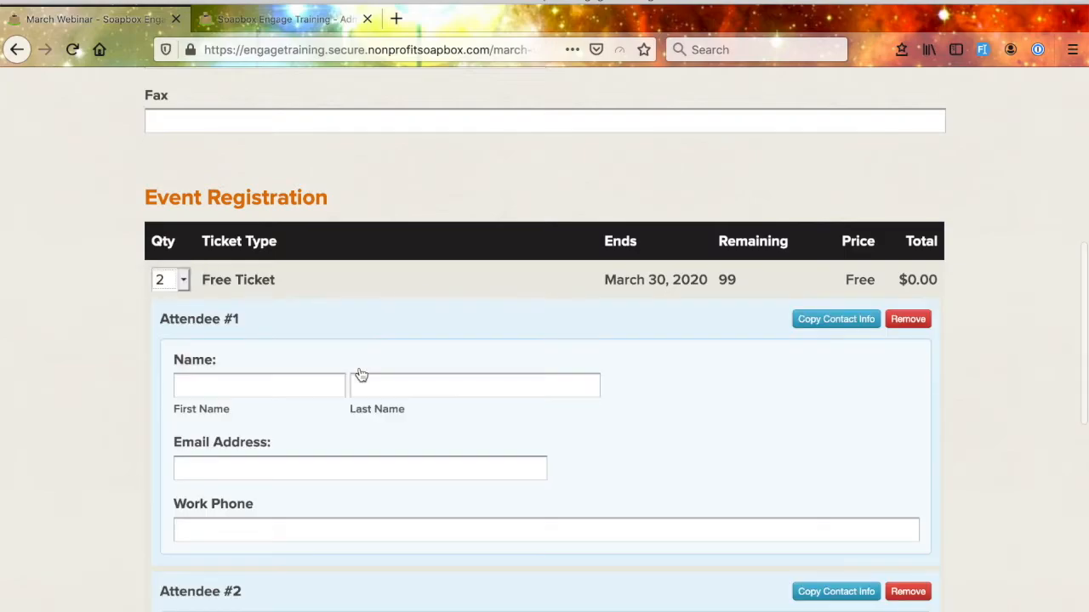
Examine the contact fields for both free-ticket attendees and the donation and promo code options below them
scroll(360, 371, down, 3)
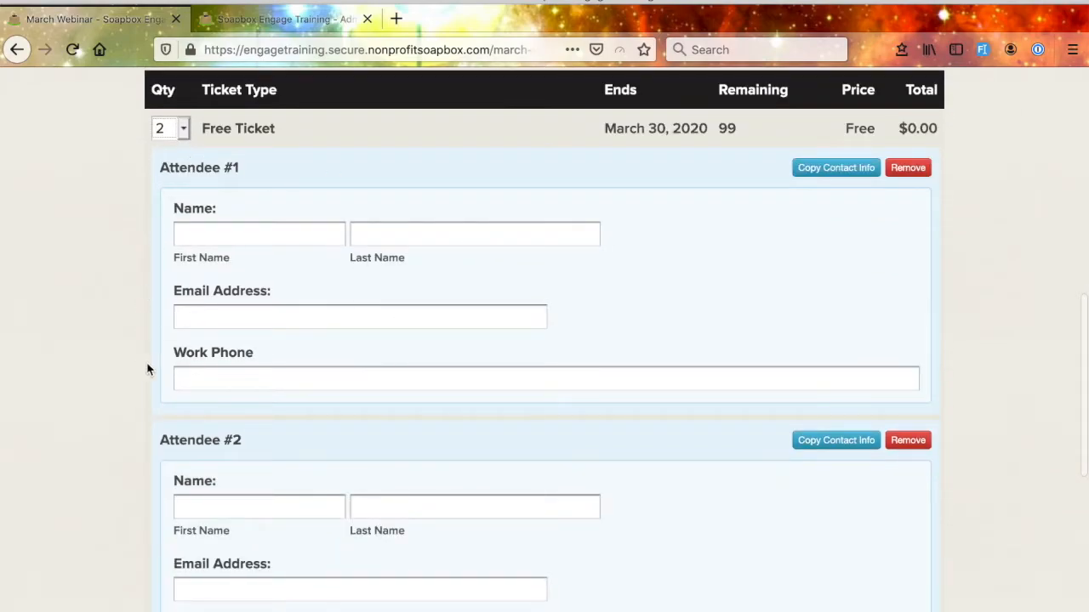
scroll(150, 582, down, 2)
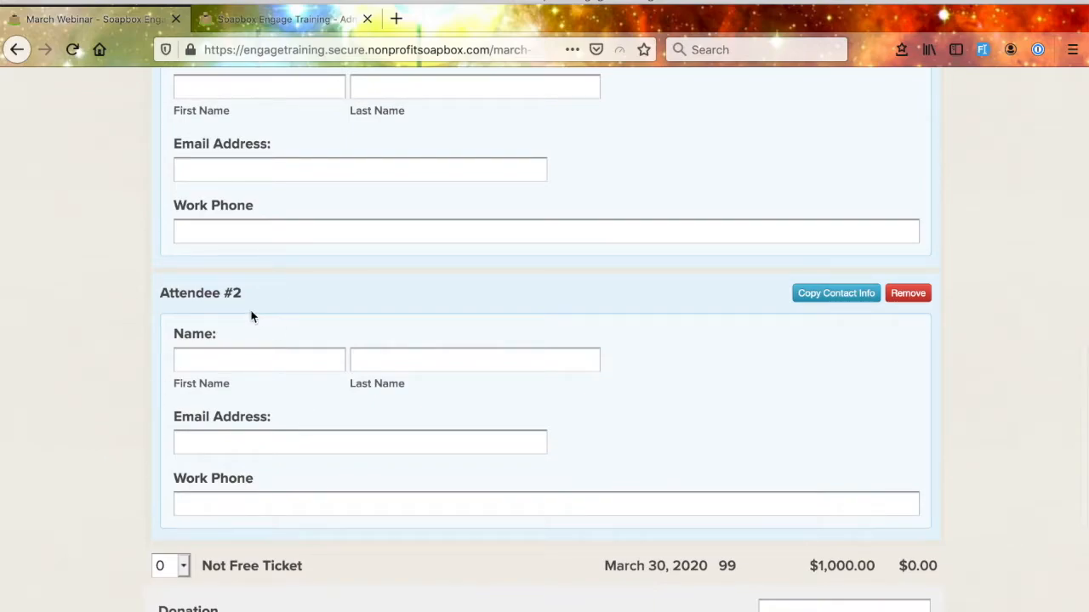
scroll(251, 315, up, 3)
scroll(250, 315, down, 3)
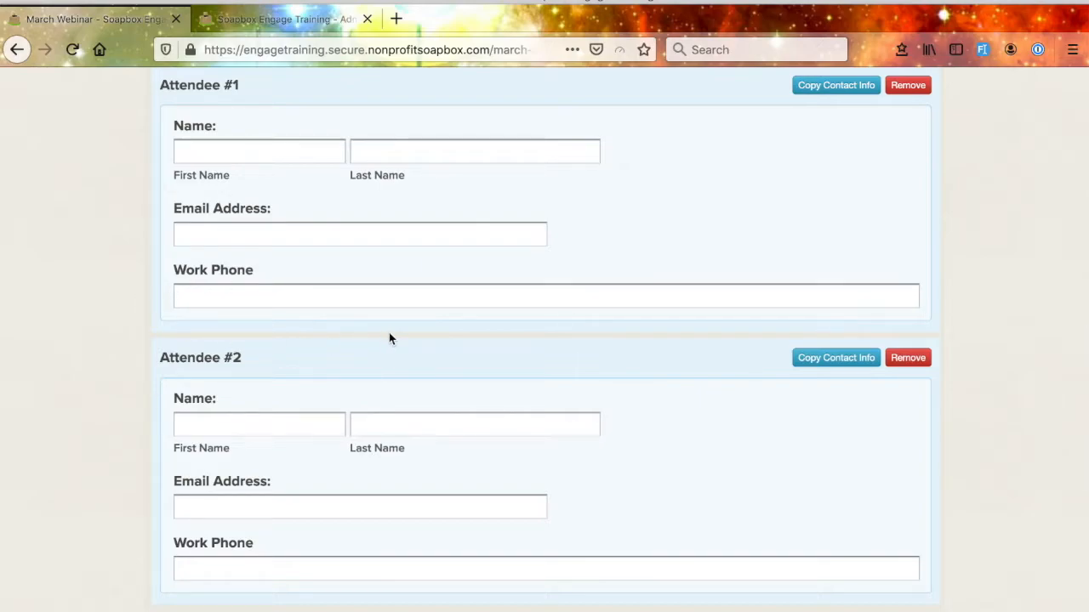
scroll(343, 331, down, 5)
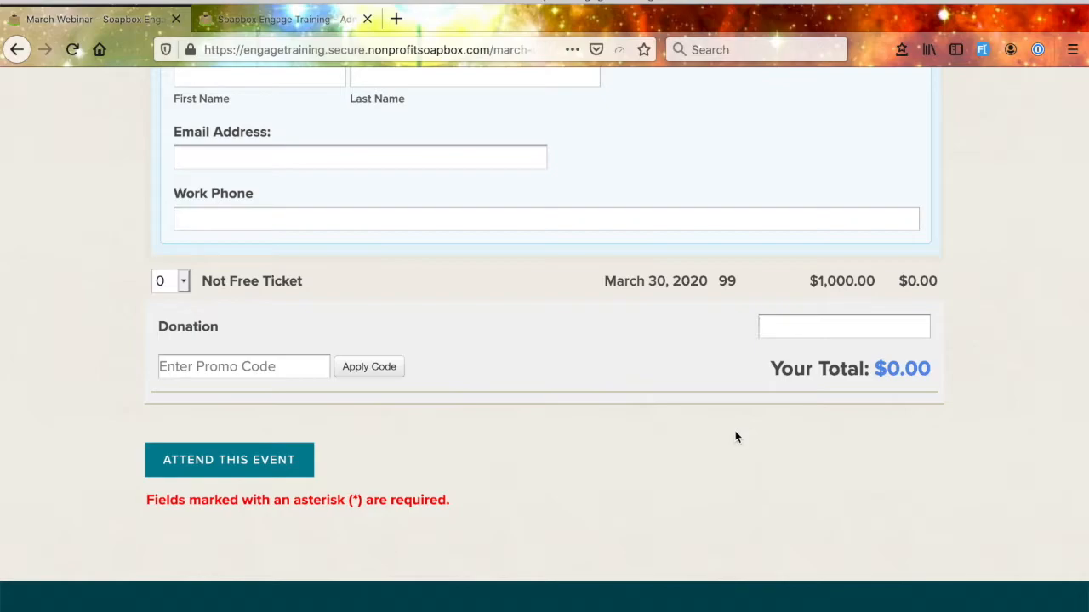
scroll(736, 437, down, 1)
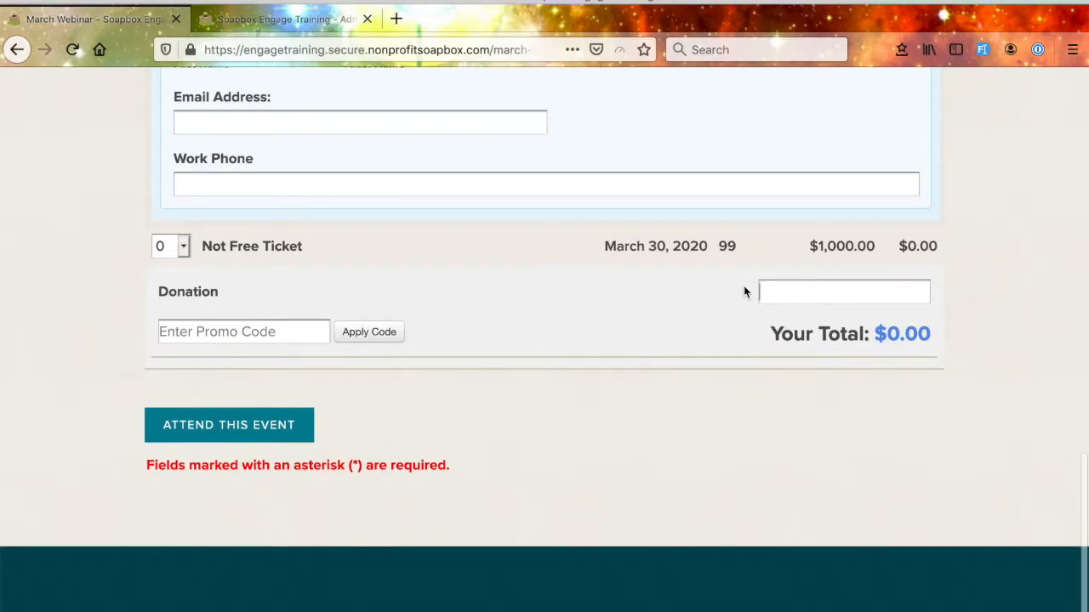
click(183, 326)
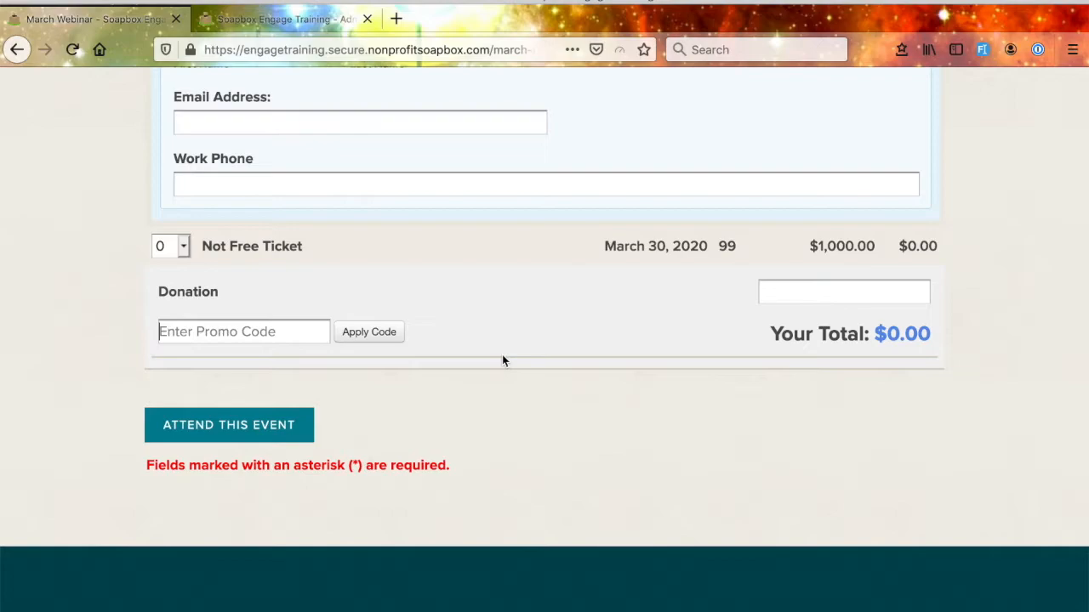
scroll(587, 412, up, 1)
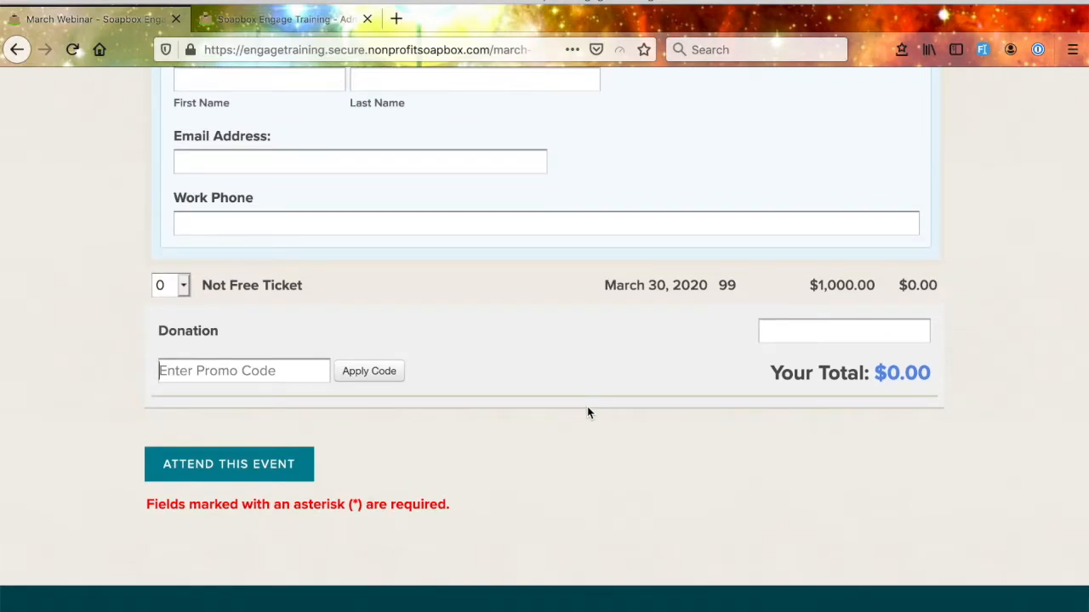
scroll(586, 413, down, 1)
scroll(578, 410, up, 2)
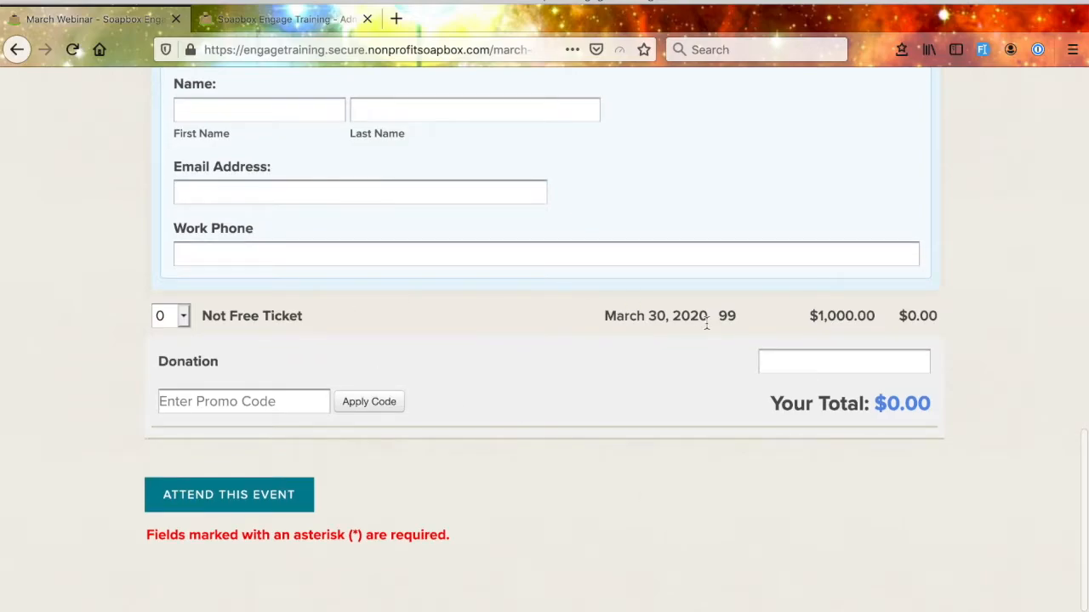
scroll(707, 321, up, 1)
scroll(454, 275, up, 10)
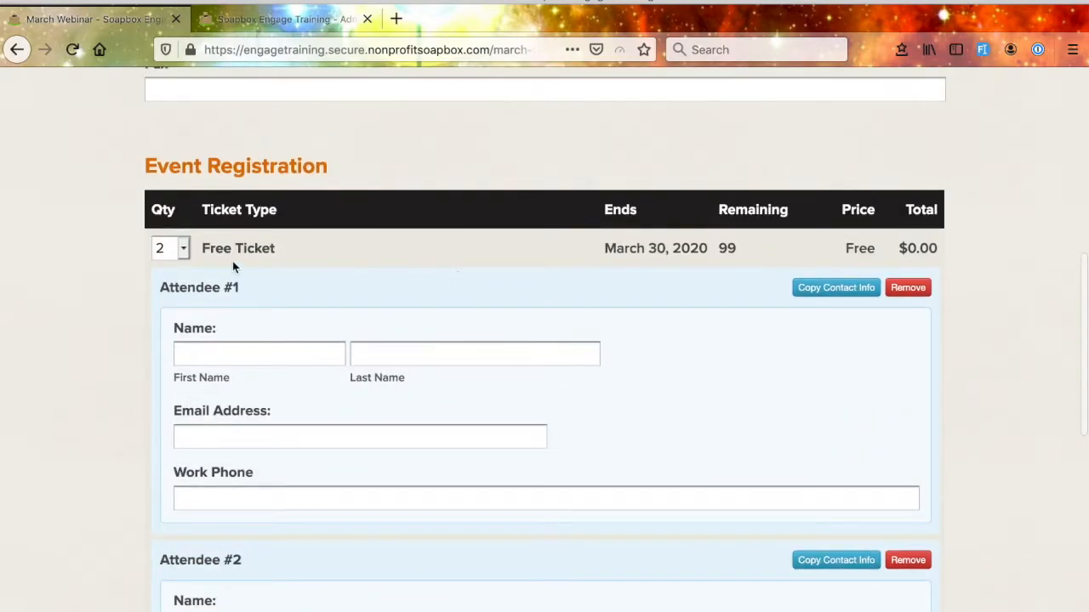
scroll(545, 340, down, 7)
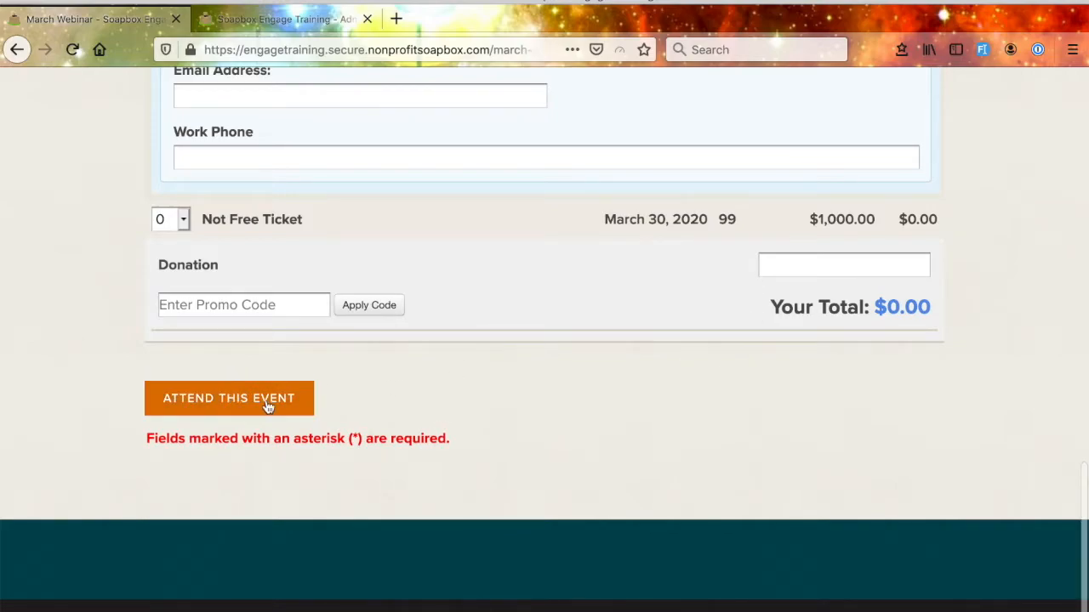
Set the Not Free Ticket quantity to 1 in the event registration form
scroll(496, 412, up, 3)
click(185, 352)
click(183, 394)
Examine the payment method, credit card and billing address fields, and review the registration form back up to its heading
scroll(420, 467, down, 5)
scroll(419, 464, down, 10)
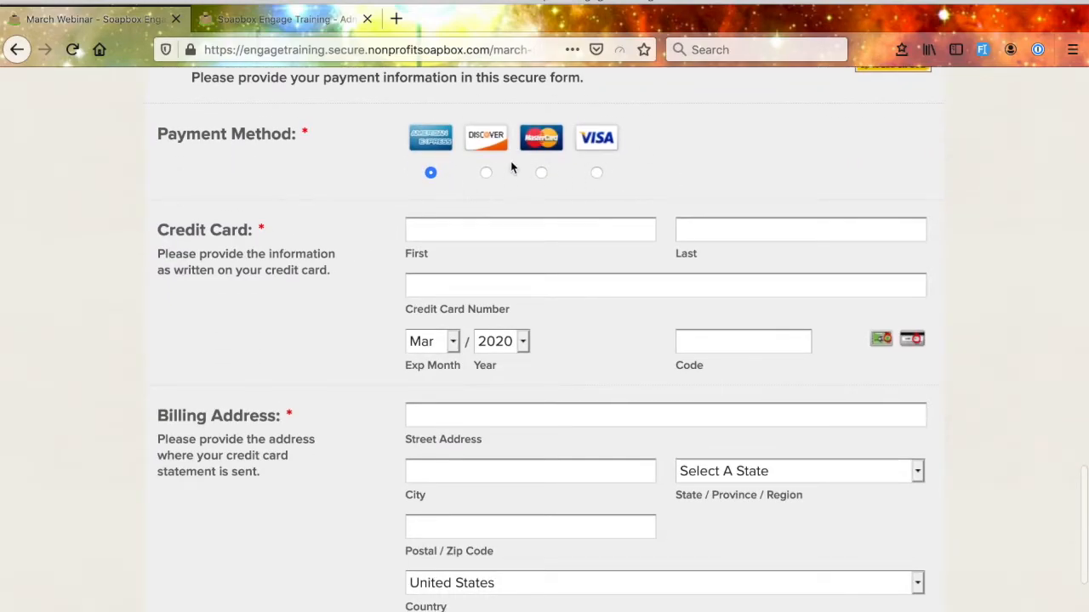
scroll(449, 438, down, 3)
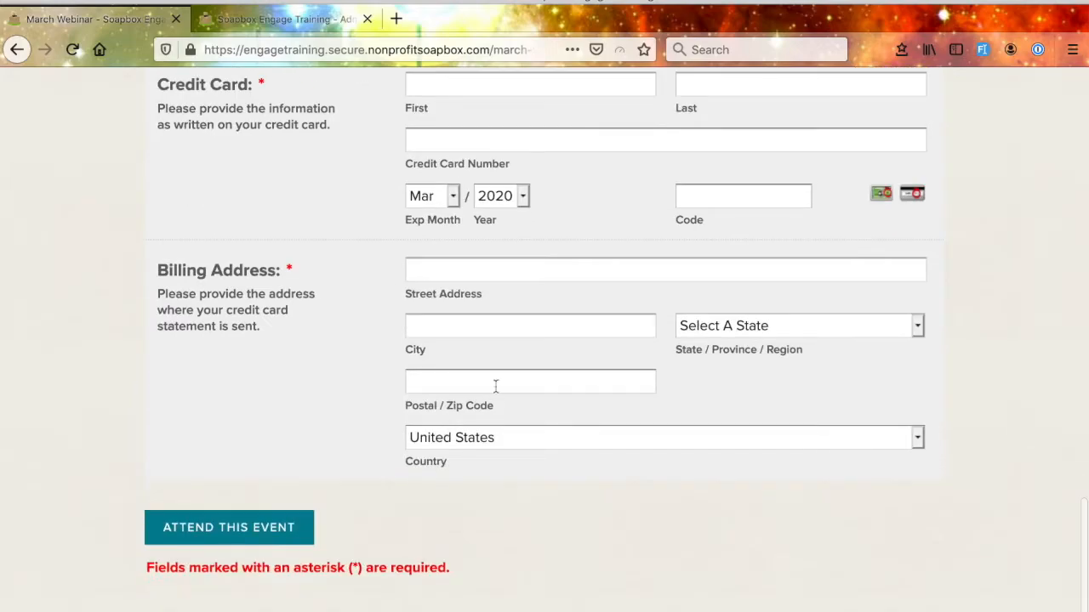
scroll(559, 505, up, 20)
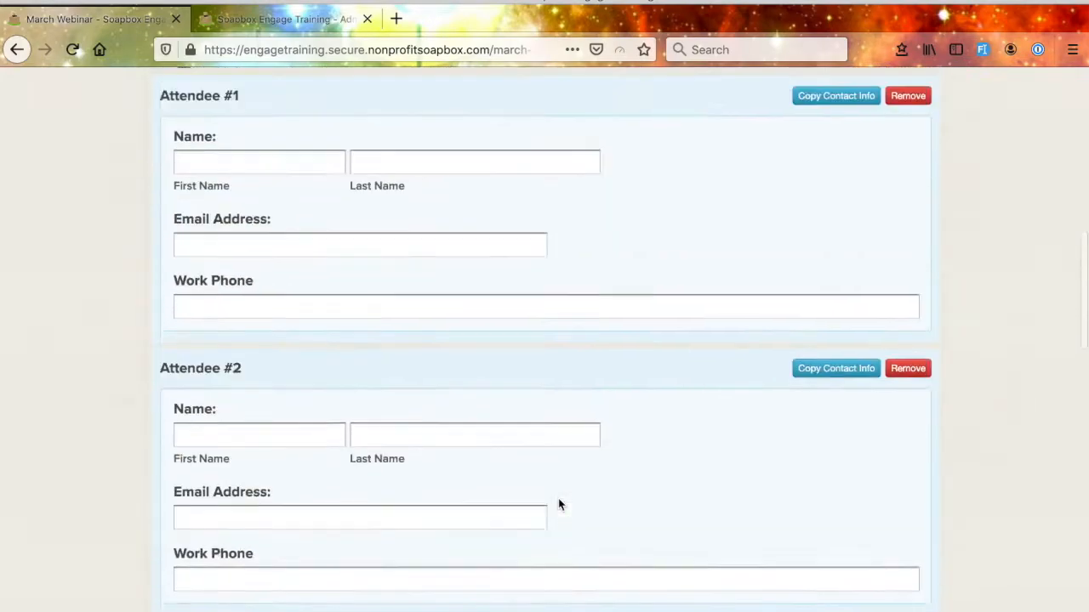
scroll(559, 505, up, 8)
scroll(559, 493, down, 20)
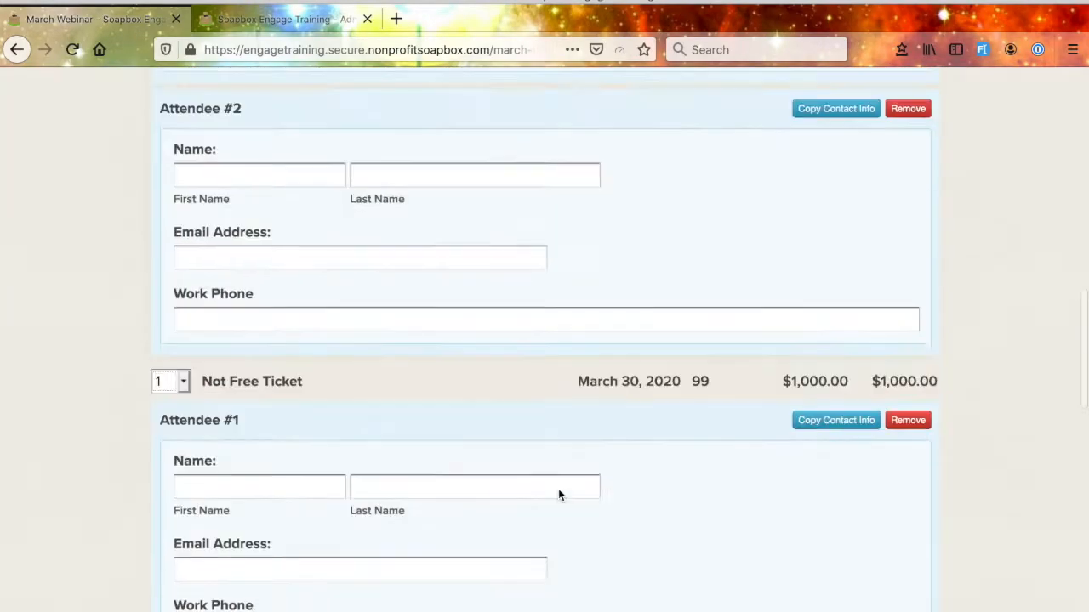
scroll(558, 495, up, 20)
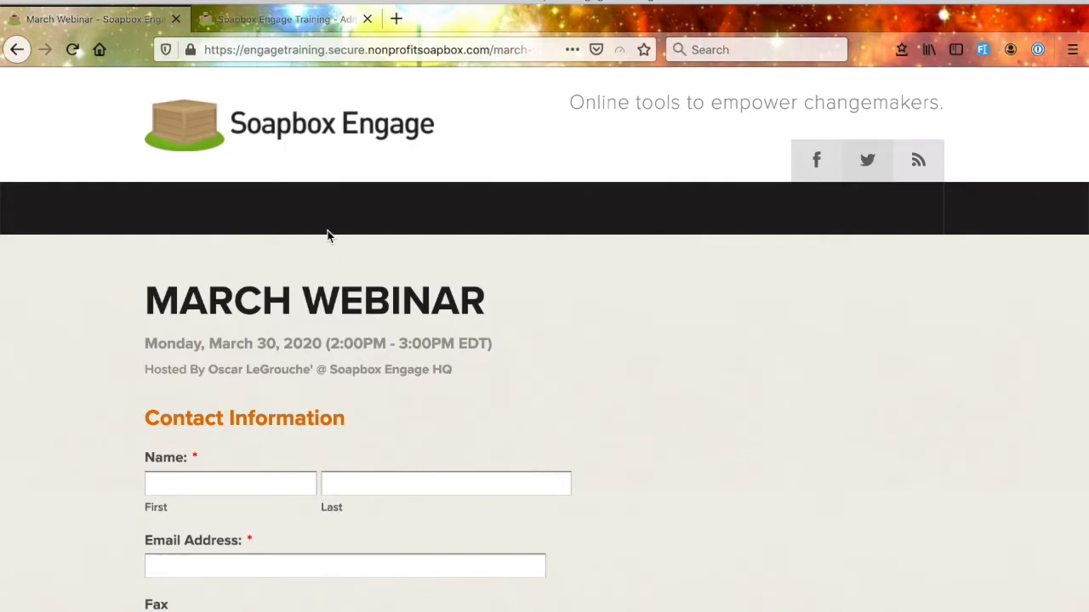
Switch to the Soapbox Engage Training admin site and examine the Control Panel's donation, event, action and petition page lists
click(290, 24)
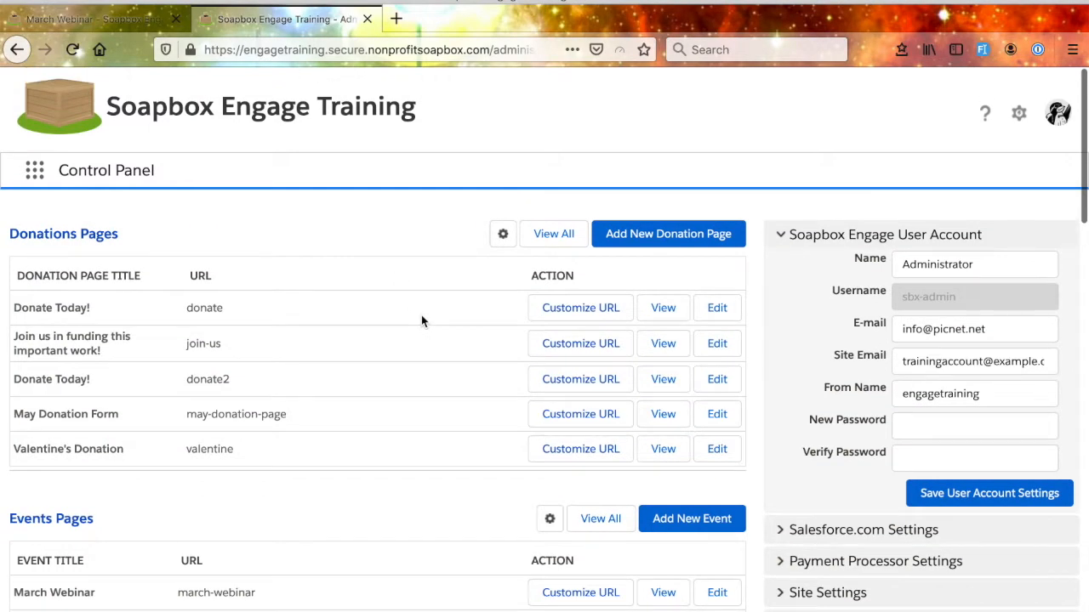
scroll(421, 320, down, 15)
scroll(422, 320, up, 4)
scroll(421, 321, up, 10)
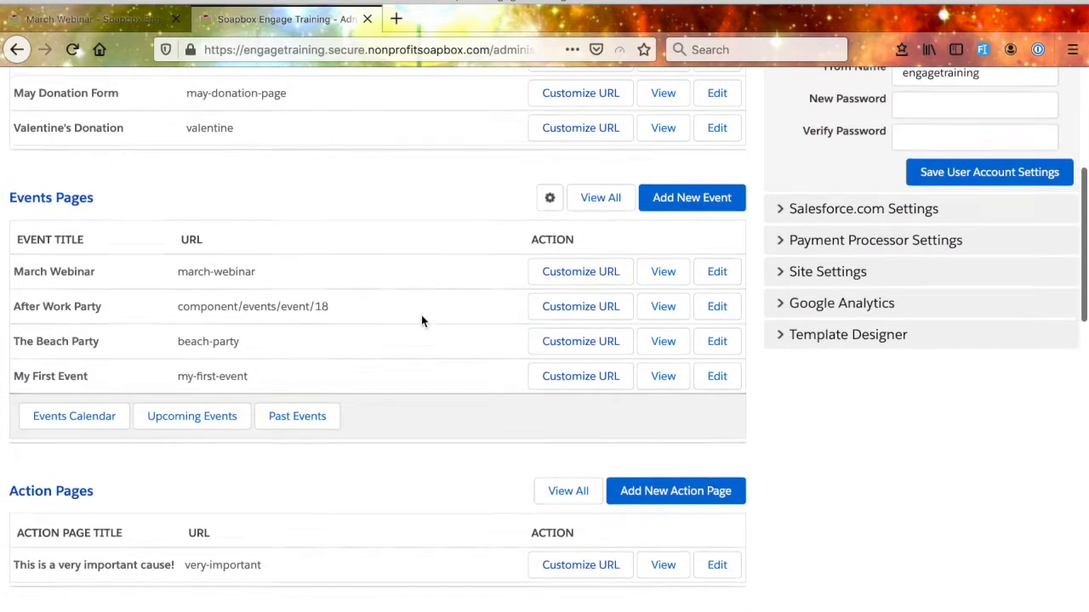
scroll(421, 320, up, 2)
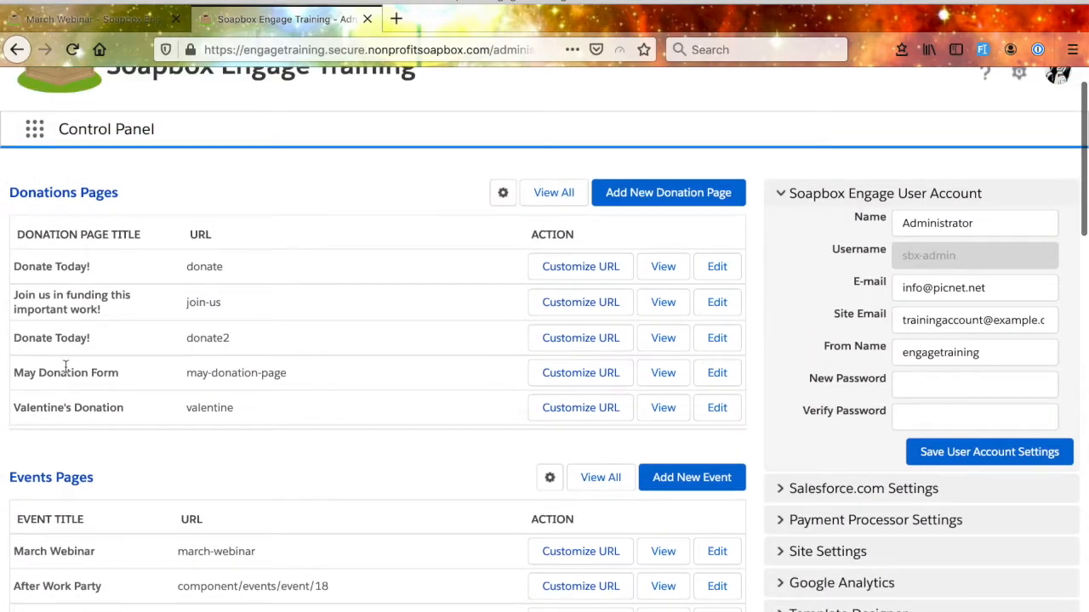
scroll(153, 284, down, 3)
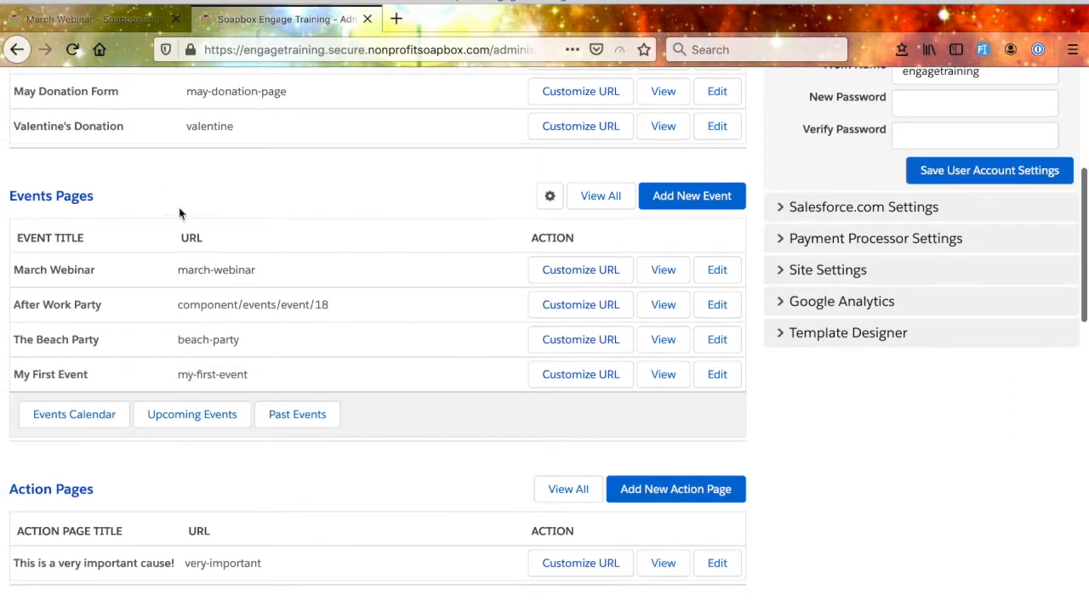
scroll(255, 365, down, 3)
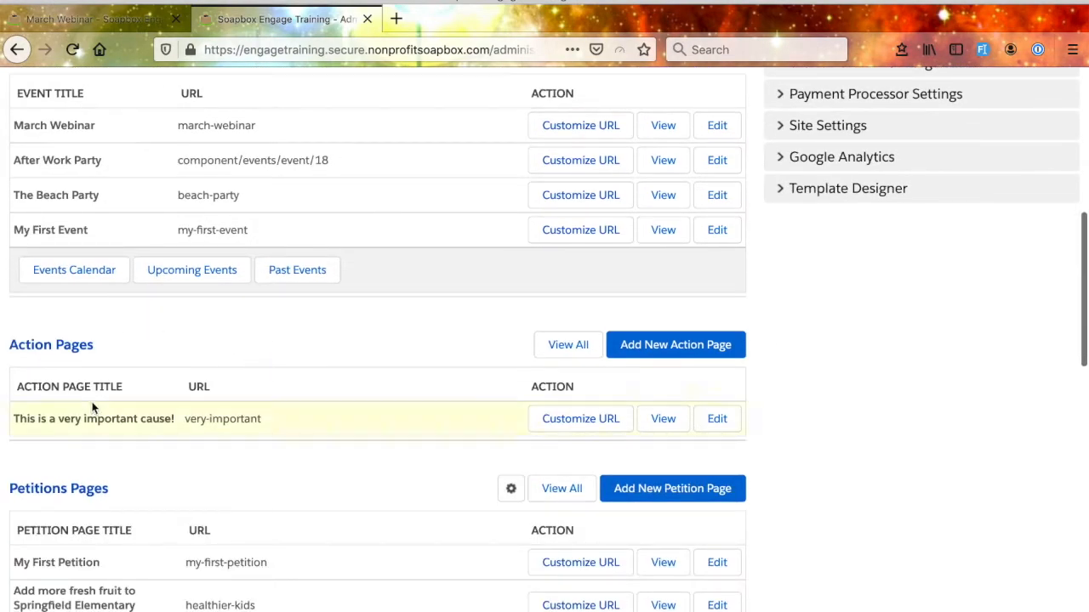
scroll(163, 479, down, 2)
scroll(239, 498, up, 4)
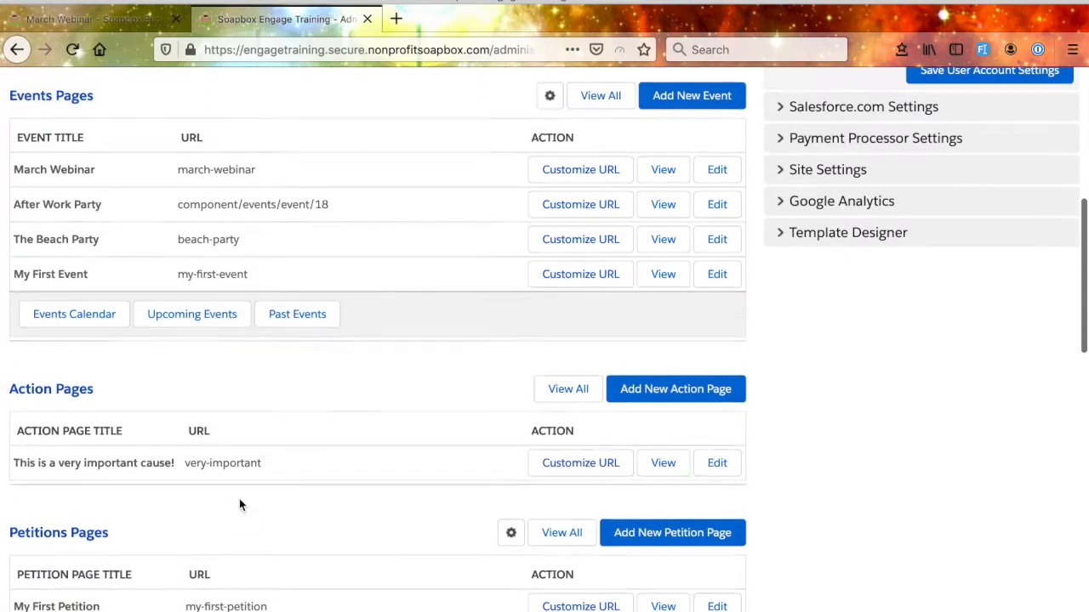
scroll(239, 499, up, 4)
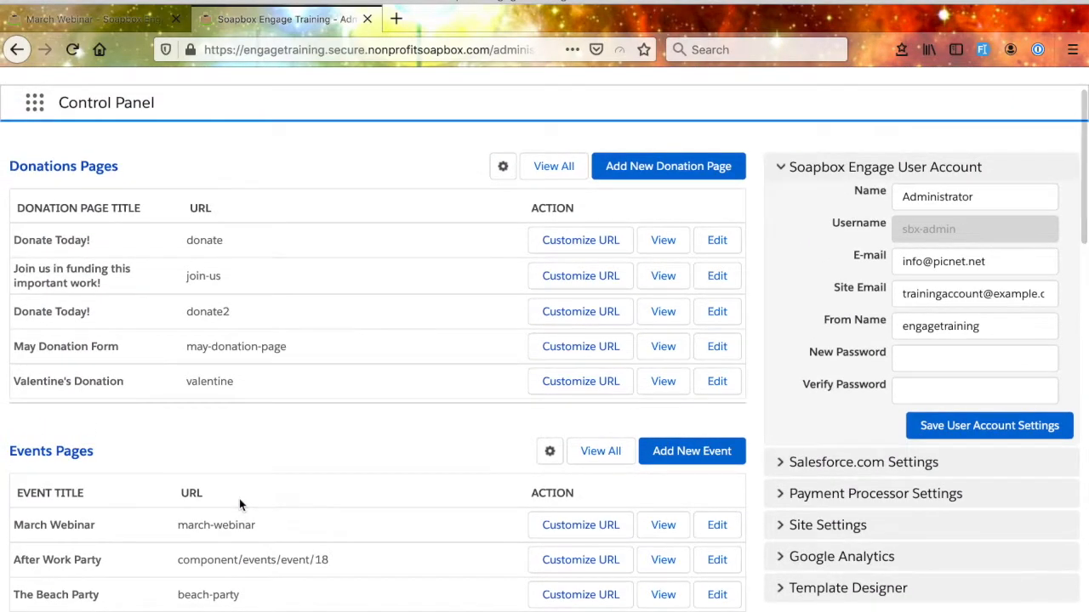
scroll(239, 498, down, 1)
scroll(120, 539, down, 1)
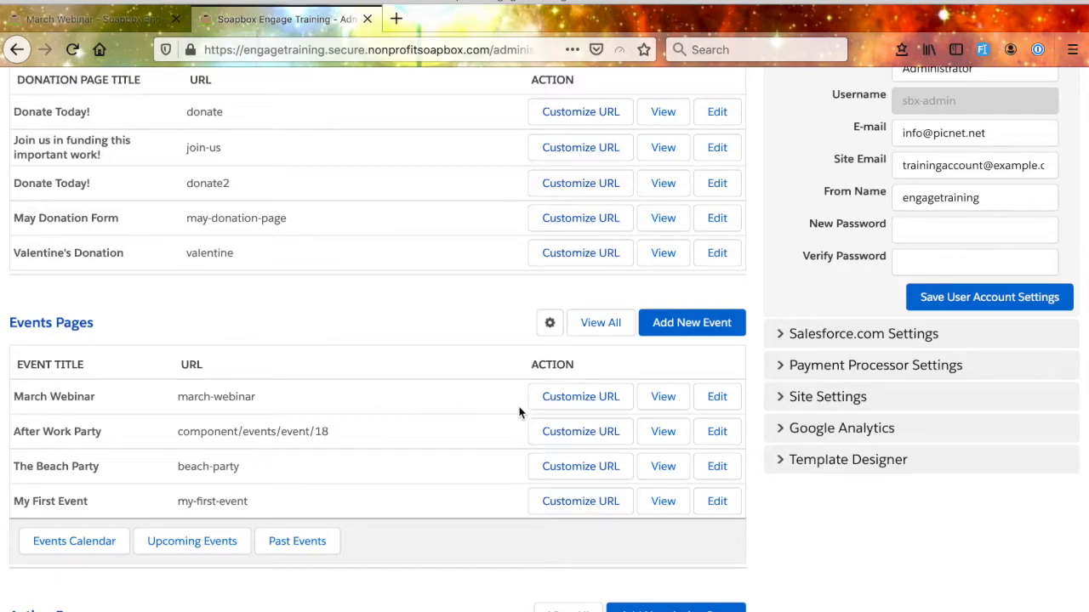
Expand the Salesforce.com Settings section of the Control Panel
scroll(519, 413, up, 1)
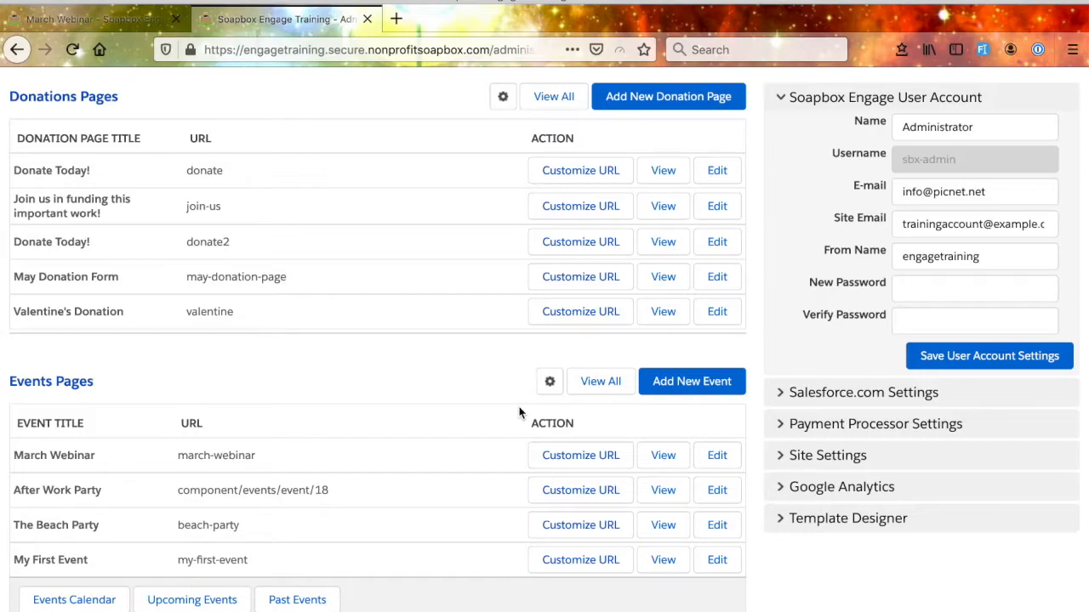
scroll(783, 439, up, 2)
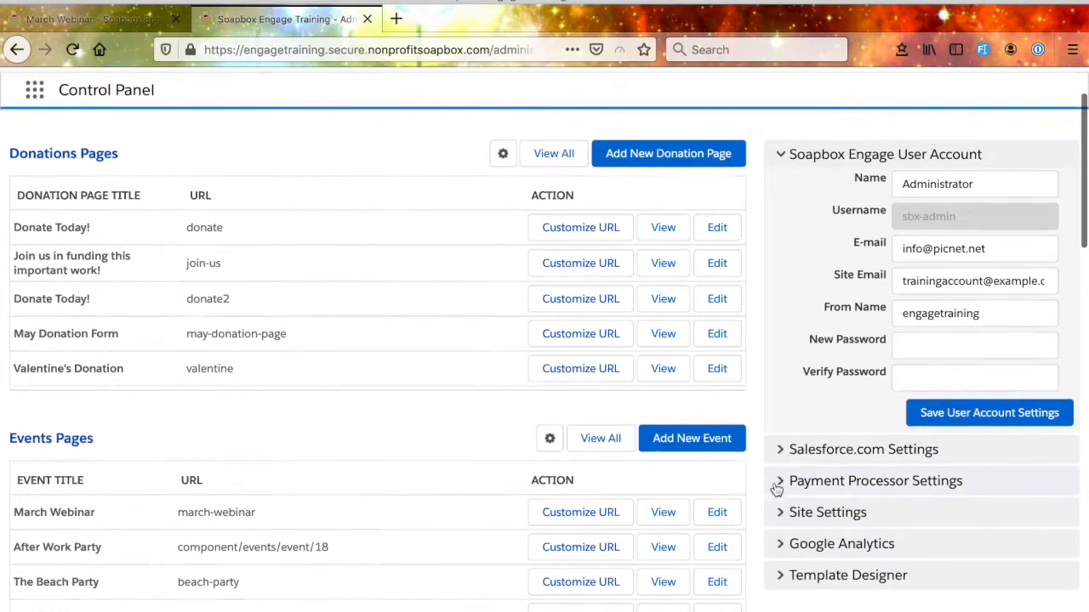
scroll(777, 489, down, 1)
click(780, 383)
scroll(925, 504, up, 2)
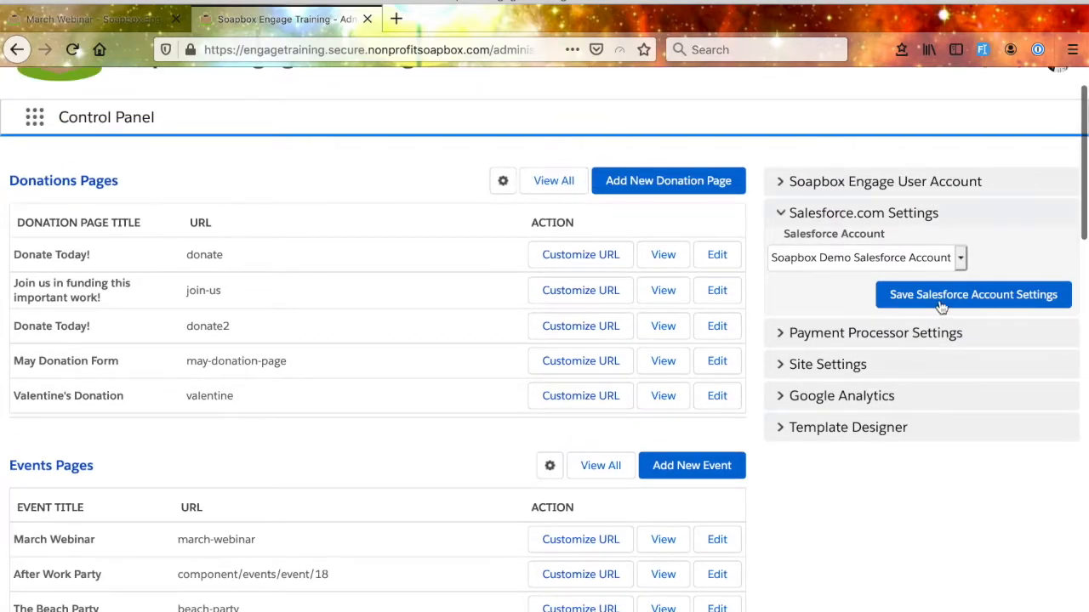
Switch the Salesforce account to My Salesforce Account to review its login fields, and restore Soapbox Demo Salesforce Account
click(959, 262)
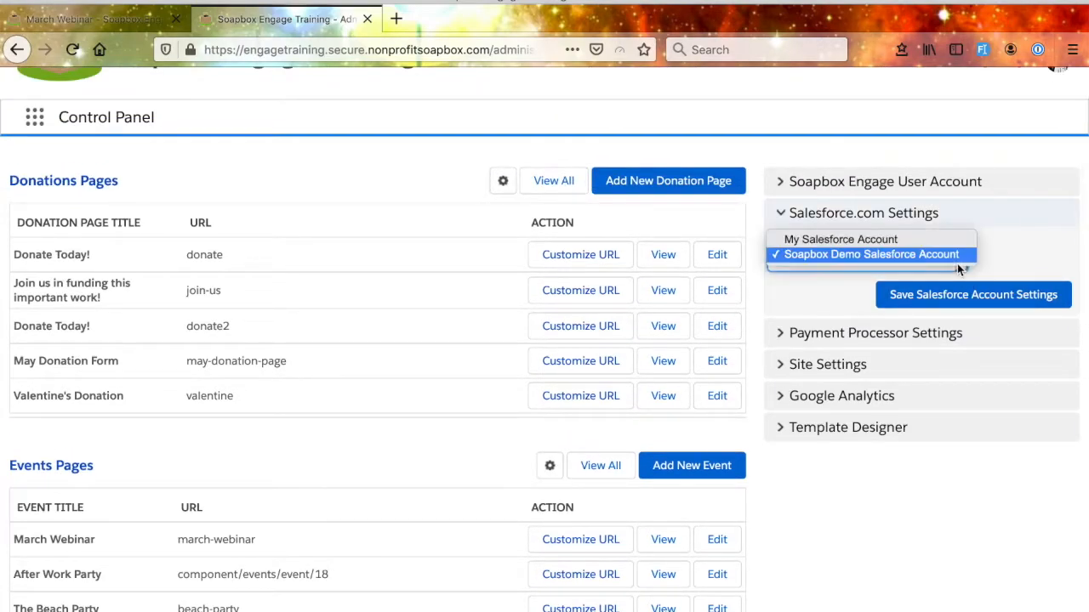
click(917, 241)
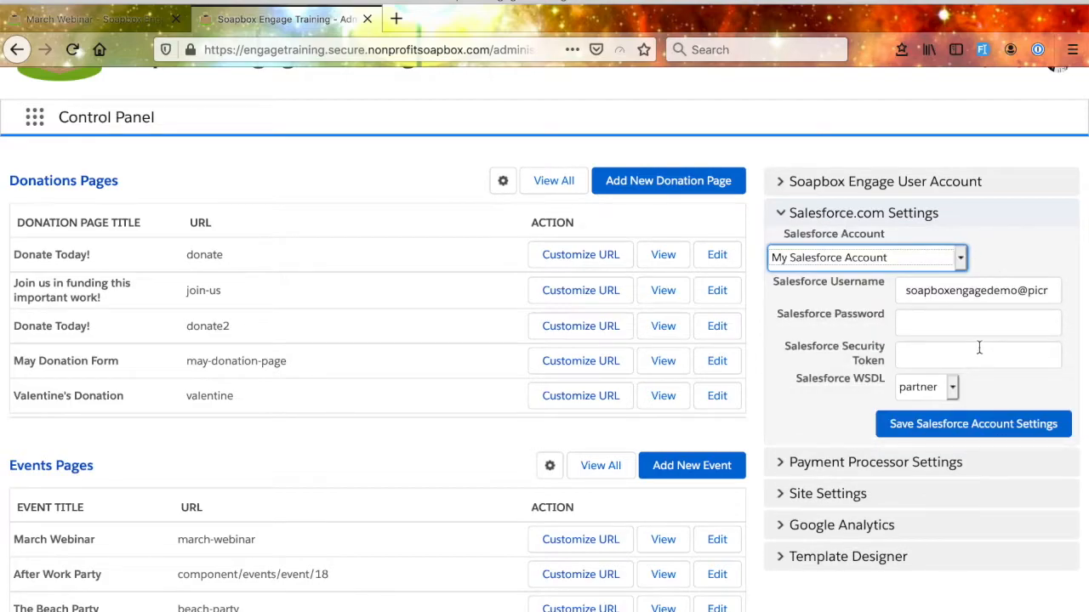
drag(885, 282, 779, 284)
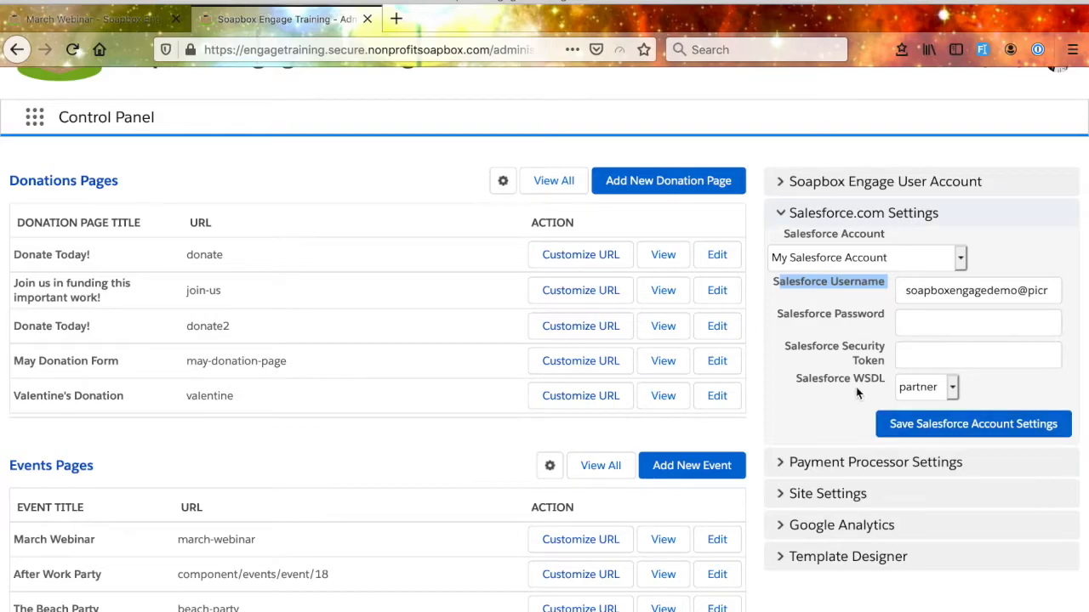
click(947, 265)
click(930, 270)
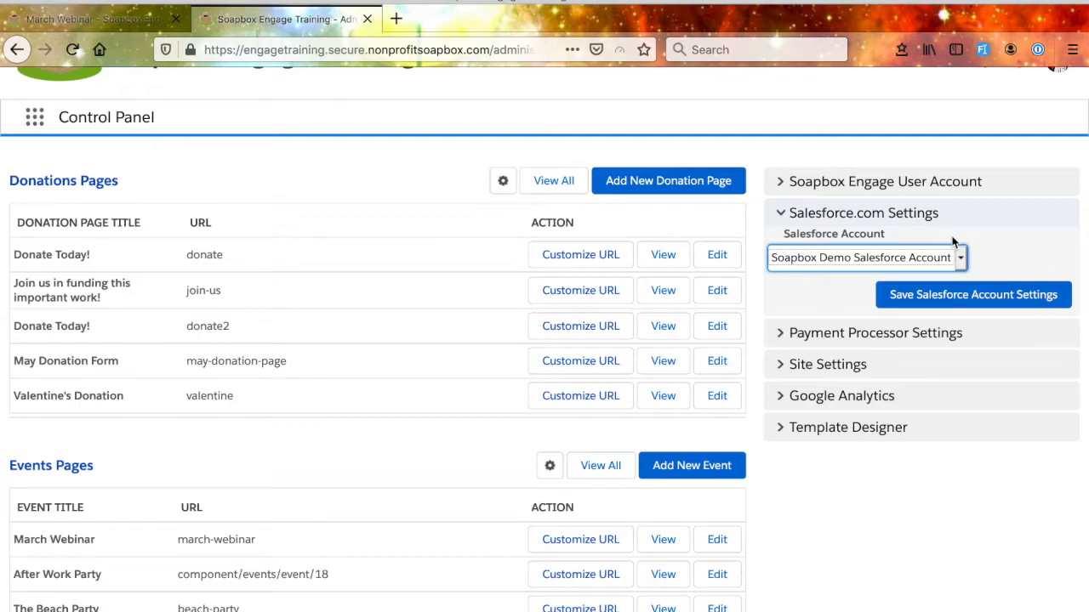
Examine the Payment Processor Settings and the available payment gateways, keeping Authorize.net selected, and collapse the section
scroll(919, 539, down, 1)
click(783, 295)
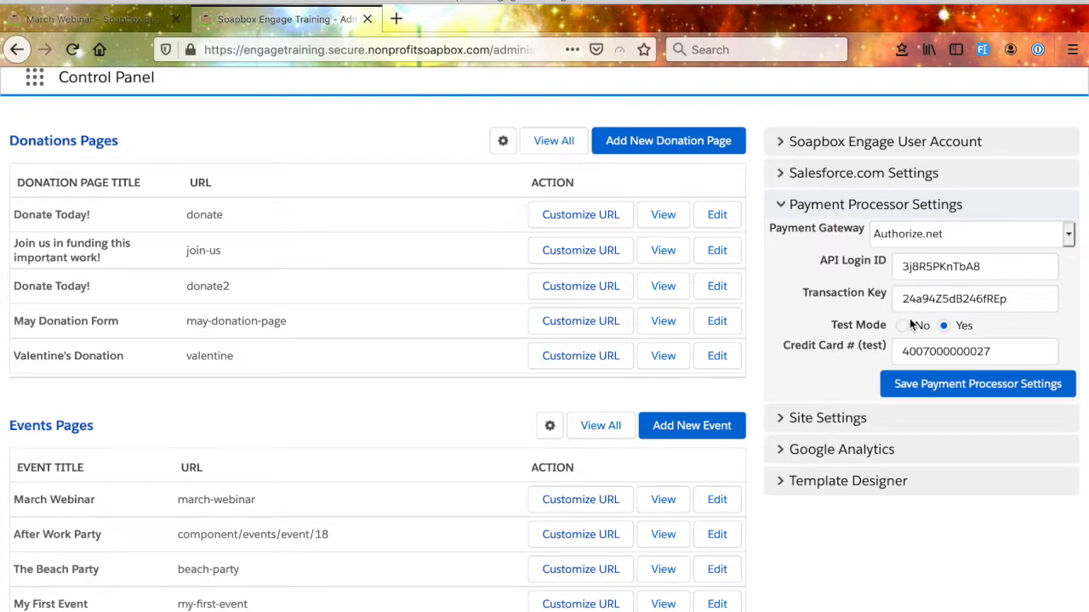
click(1070, 234)
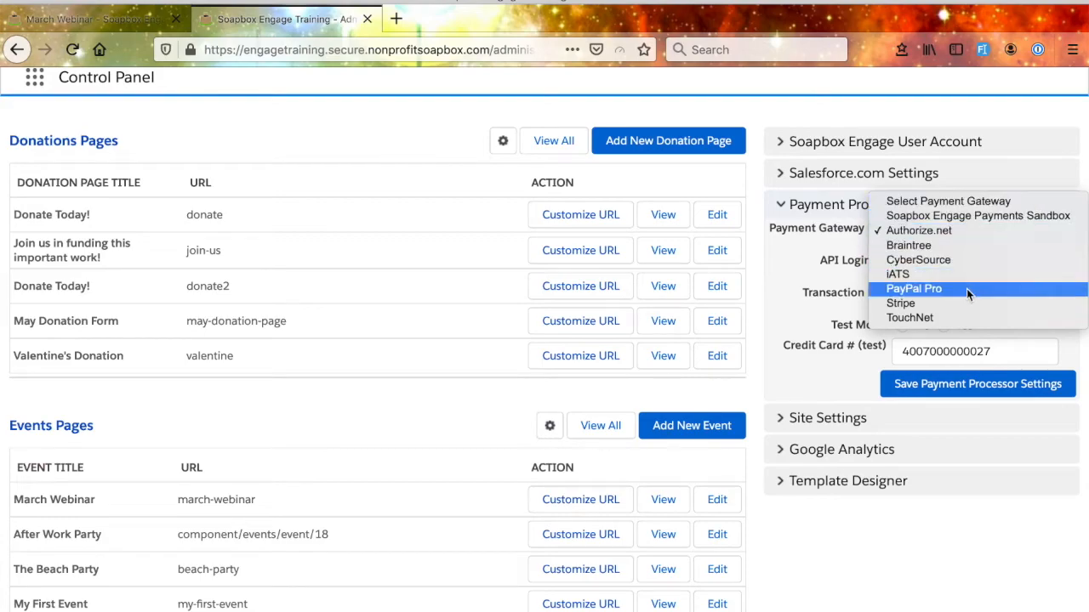
click(958, 495)
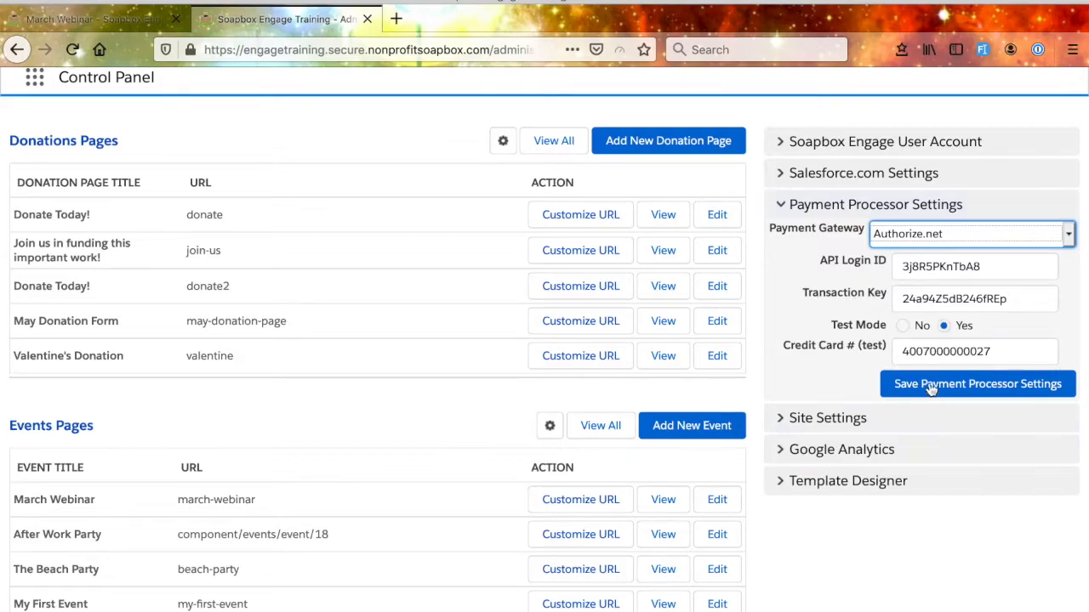
click(984, 384)
click(789, 207)
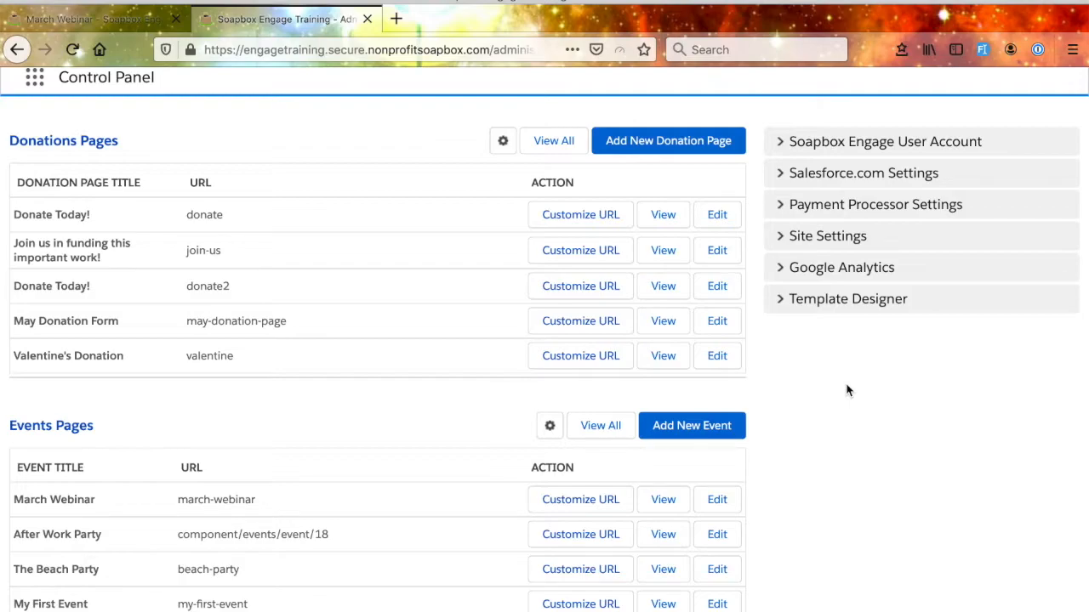
Open the Events configuration and review its Tickets, Payments, Reservation Info, Attendee Info, Invitees and Messages settings
scroll(847, 391, down, 3)
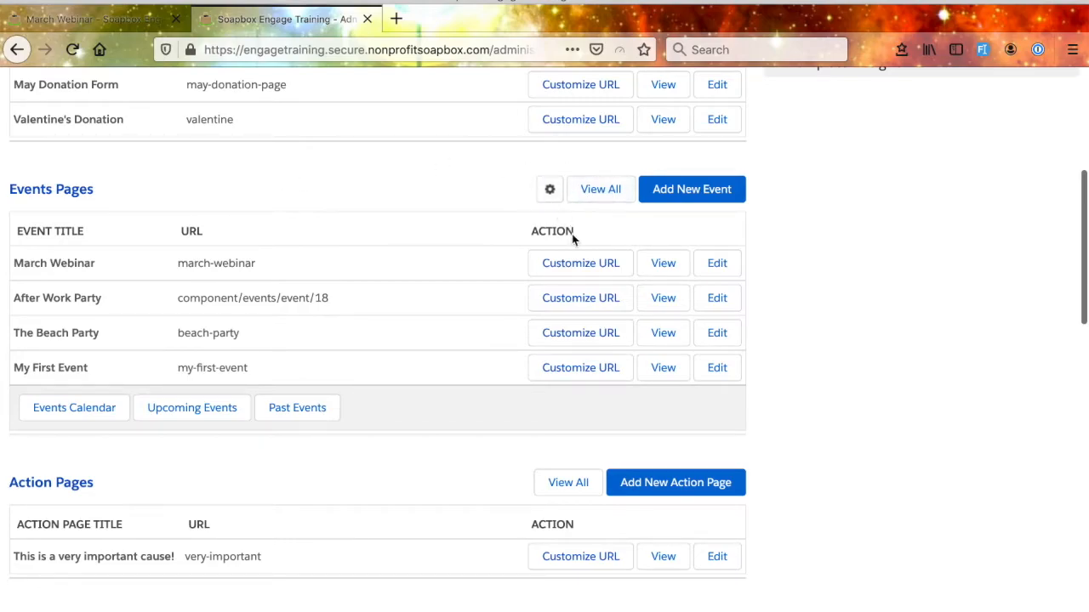
click(549, 192)
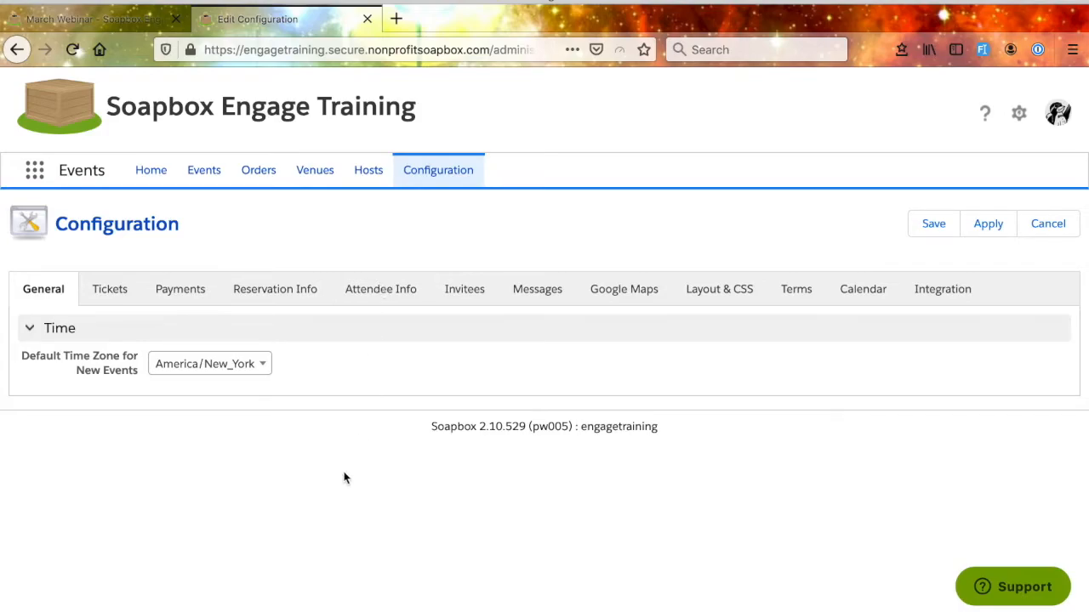
click(116, 293)
click(178, 294)
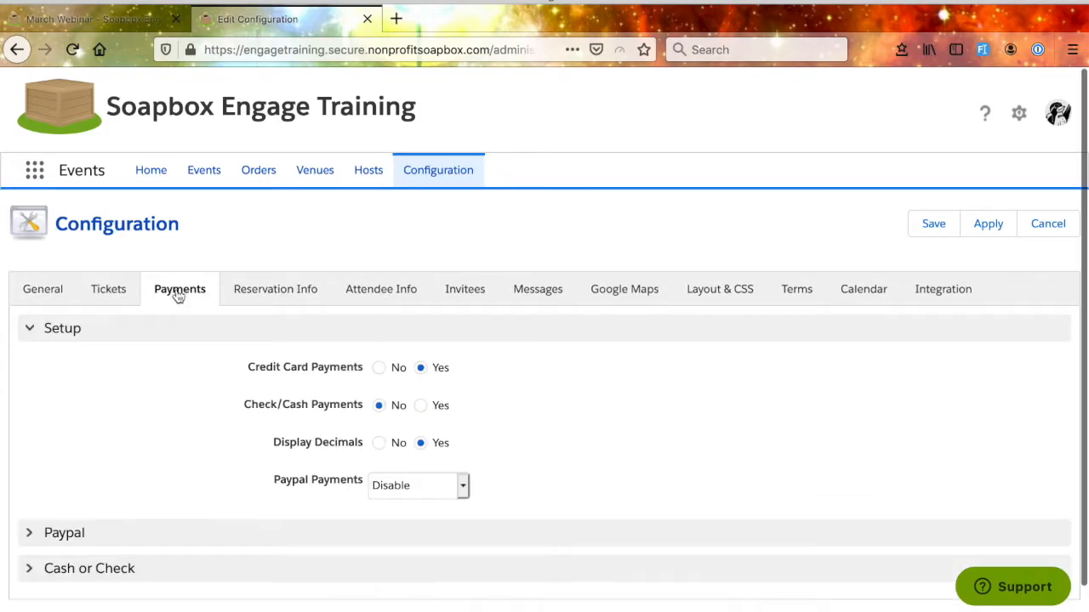
click(267, 294)
click(389, 296)
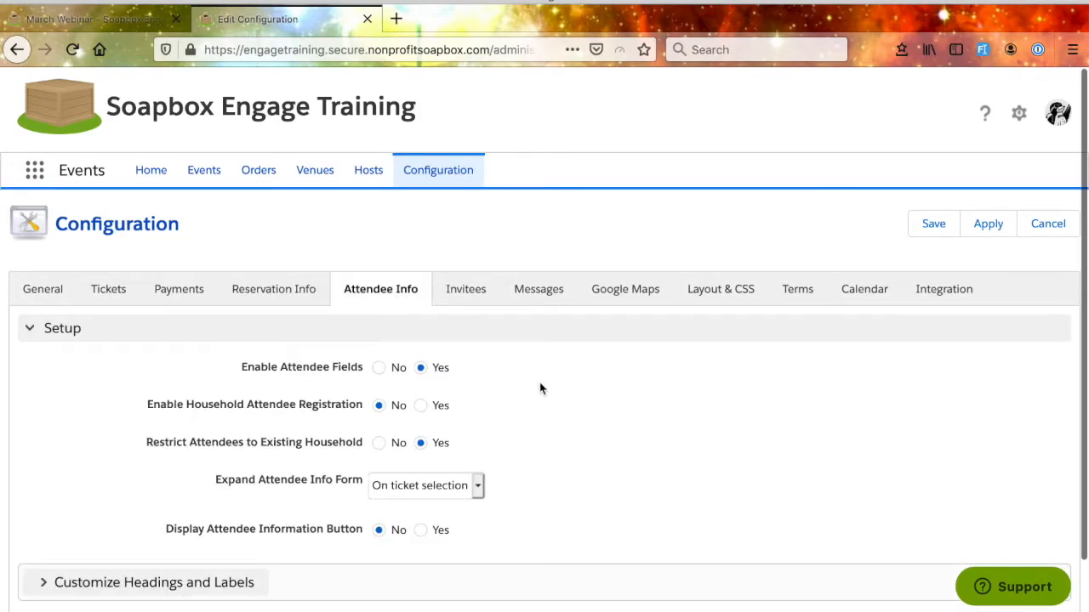
click(470, 296)
click(565, 306)
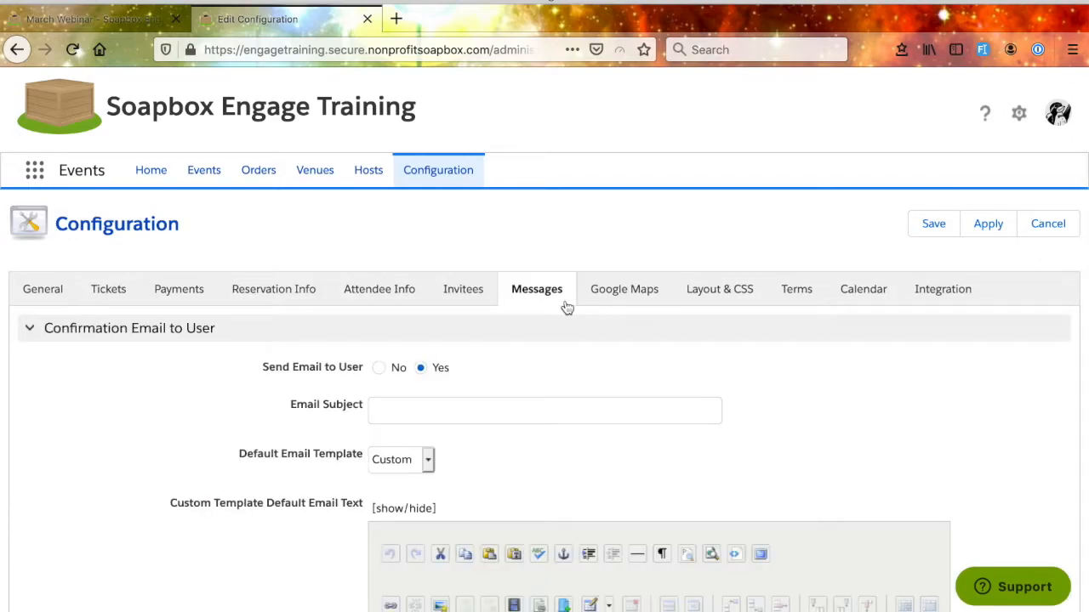
Leave the Events configuration without saving and return to the Control Panel's list of event pages
click(1049, 225)
click(34, 170)
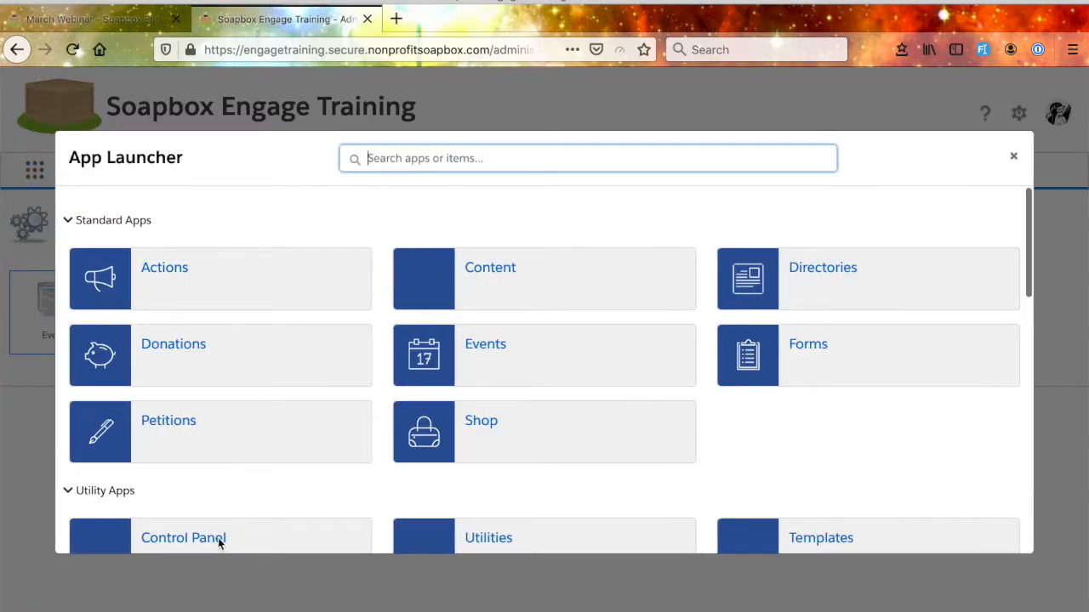
click(202, 539)
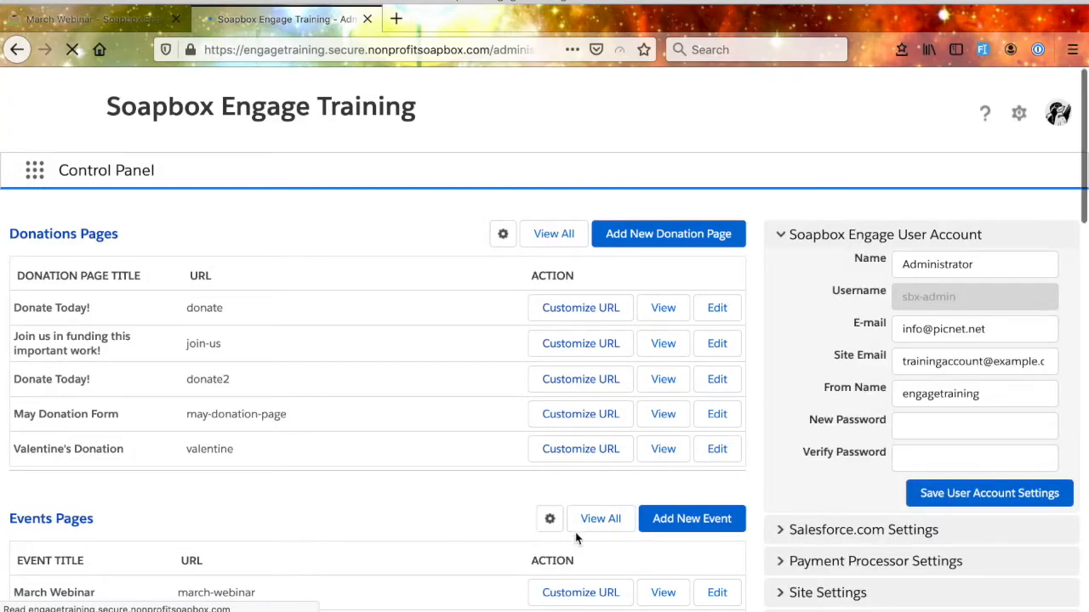
scroll(571, 528, down, 5)
scroll(578, 543, up, 1)
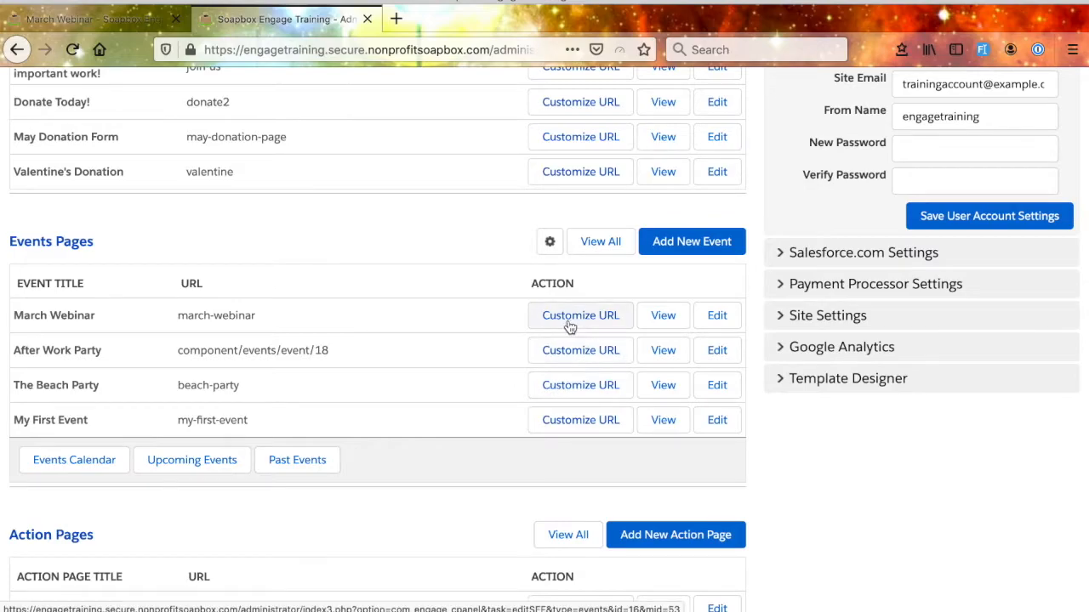
Open the March Webinar's page link for editing and compare it with the address of its public page
click(595, 320)
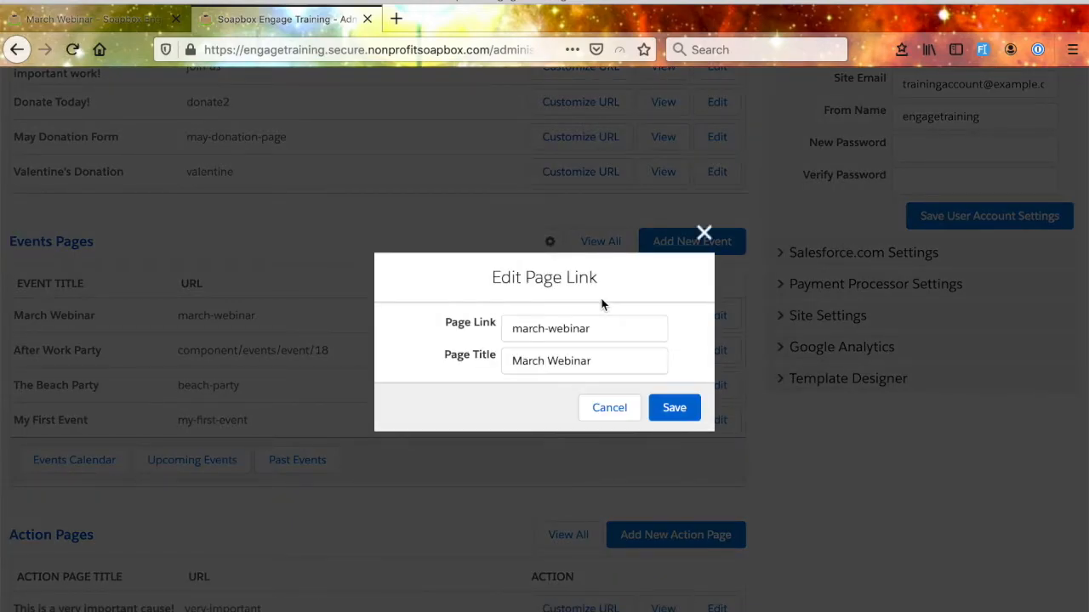
drag(596, 329, 468, 324)
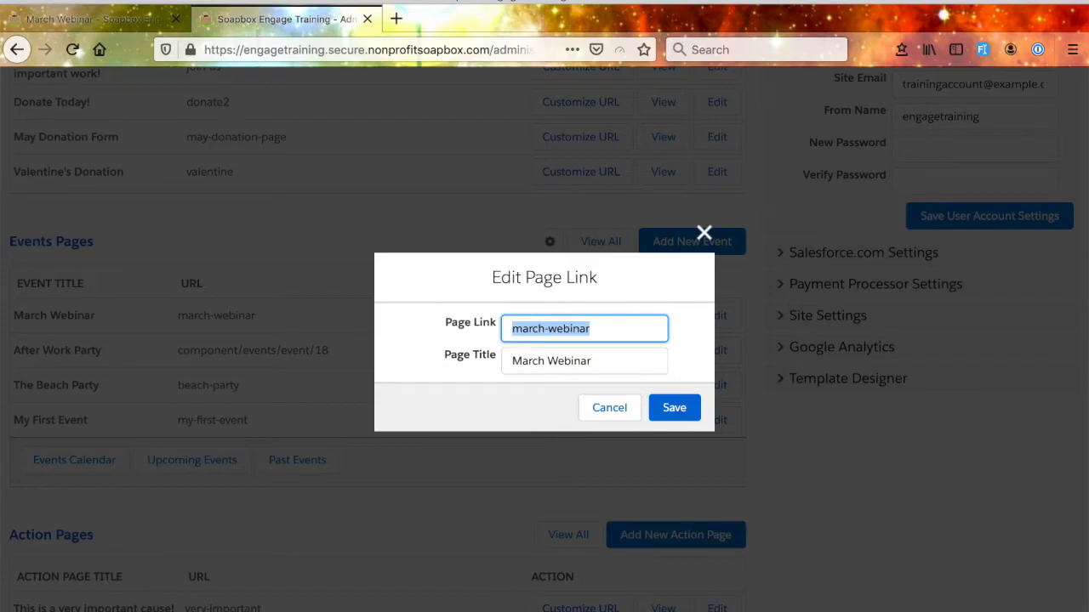
click(128, 24)
double_click(479, 49)
drag(494, 49, 565, 52)
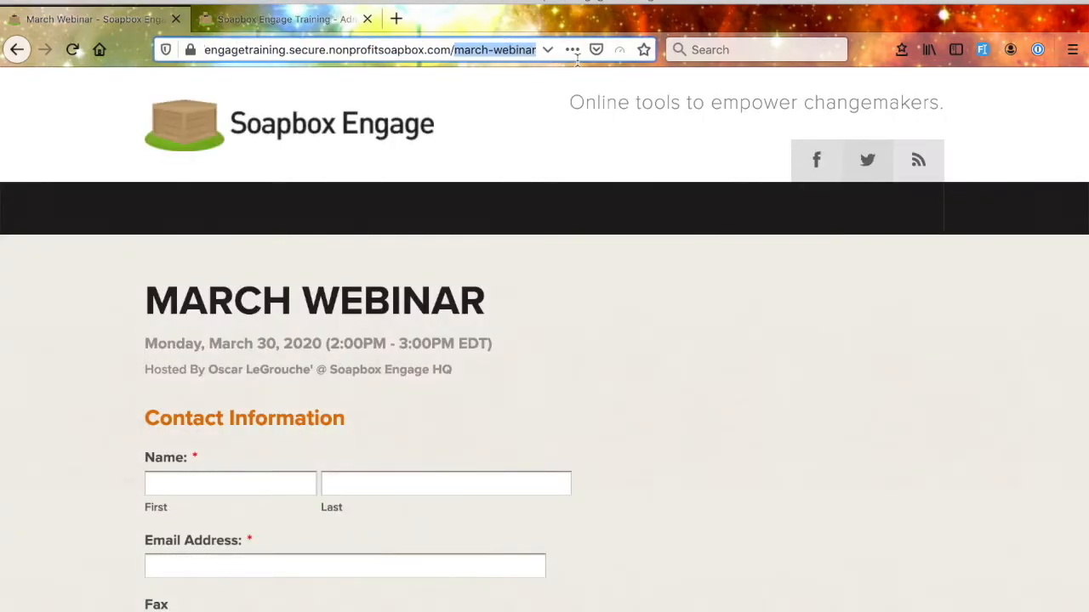
Cancel the page link edit, view the March Webinar's public event page and return to the Control Panel
click(292, 12)
click(621, 409)
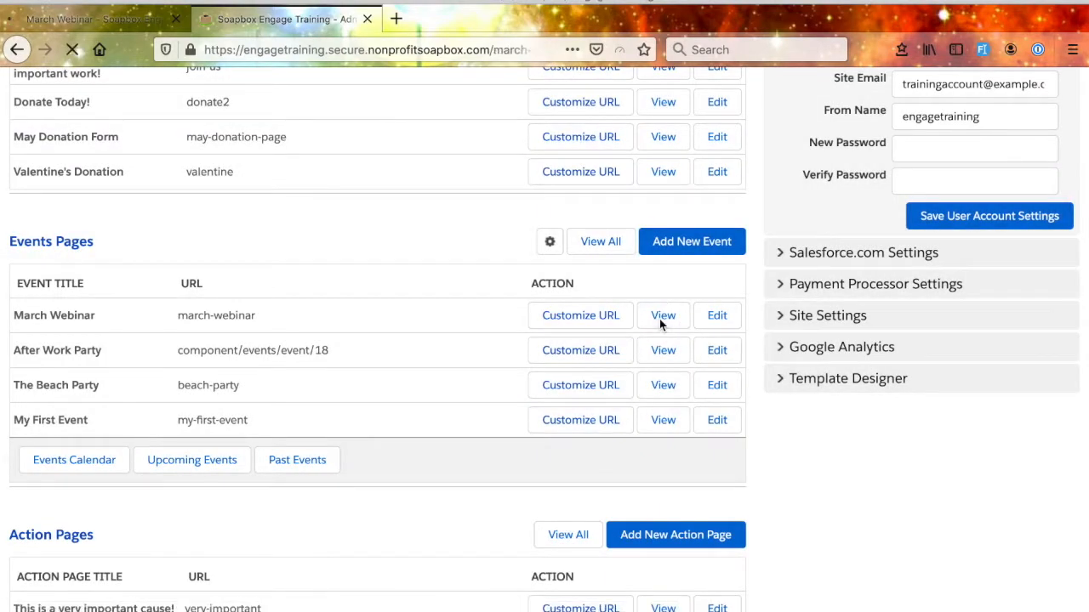
click(662, 317)
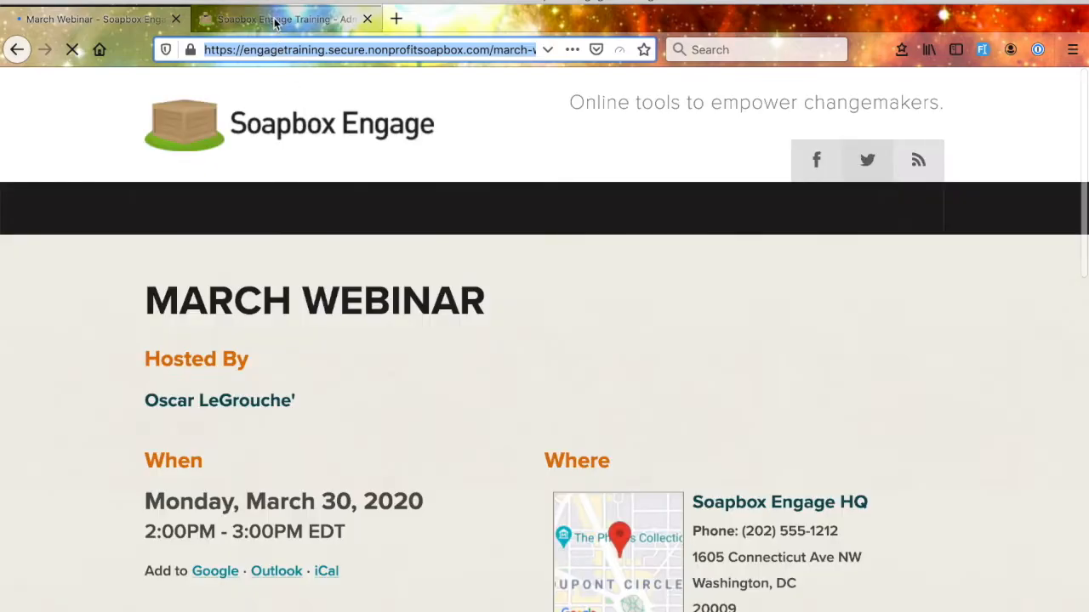
click(281, 18)
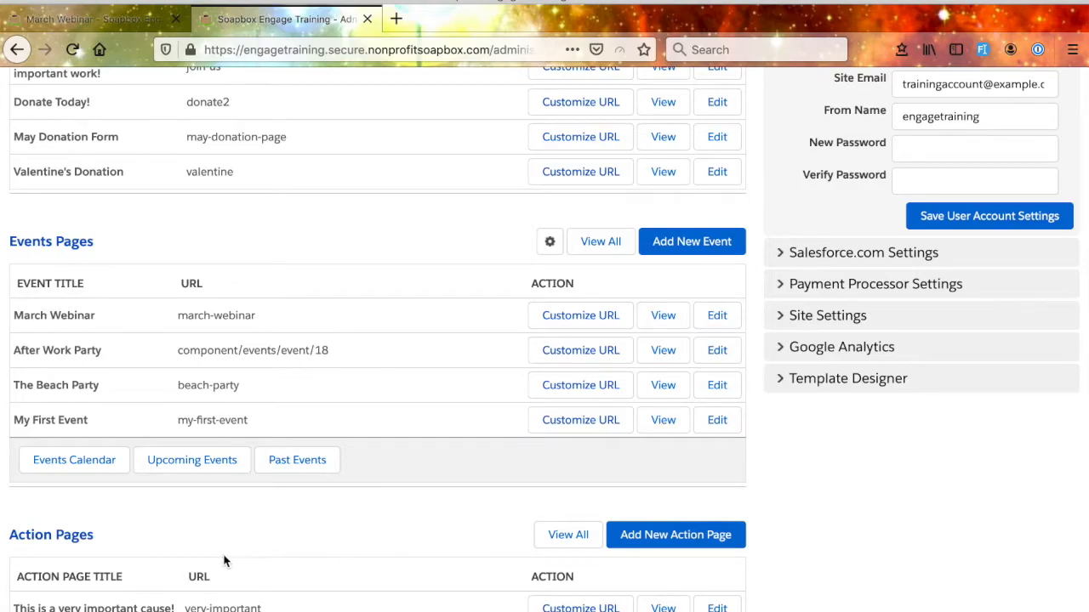
Open the public events calendar and examine its March 2020 events and page address
click(77, 468)
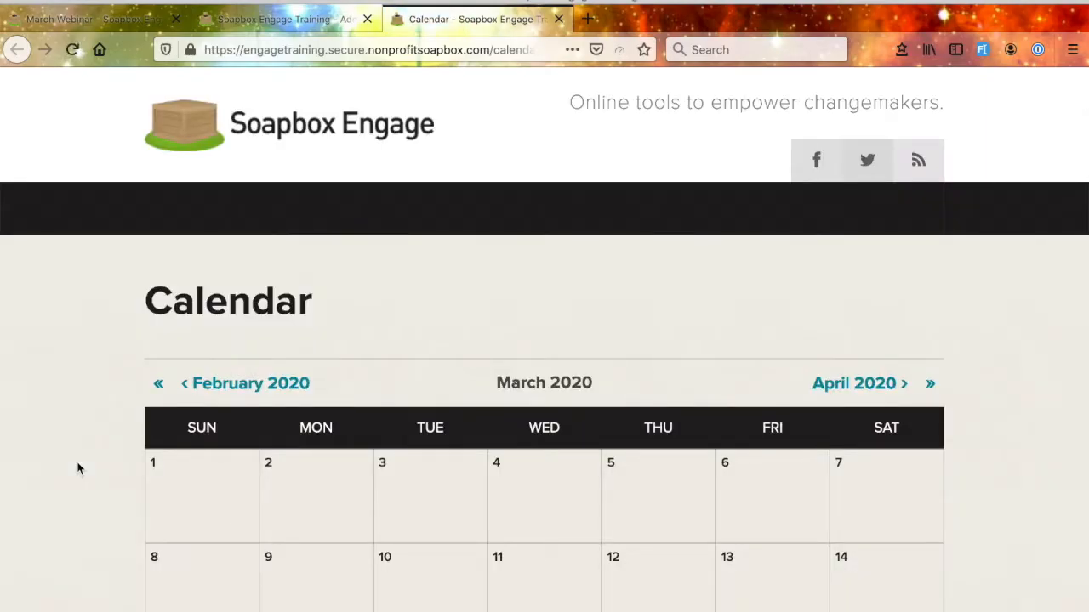
scroll(437, 516, down, 7)
scroll(457, 486, up, 3)
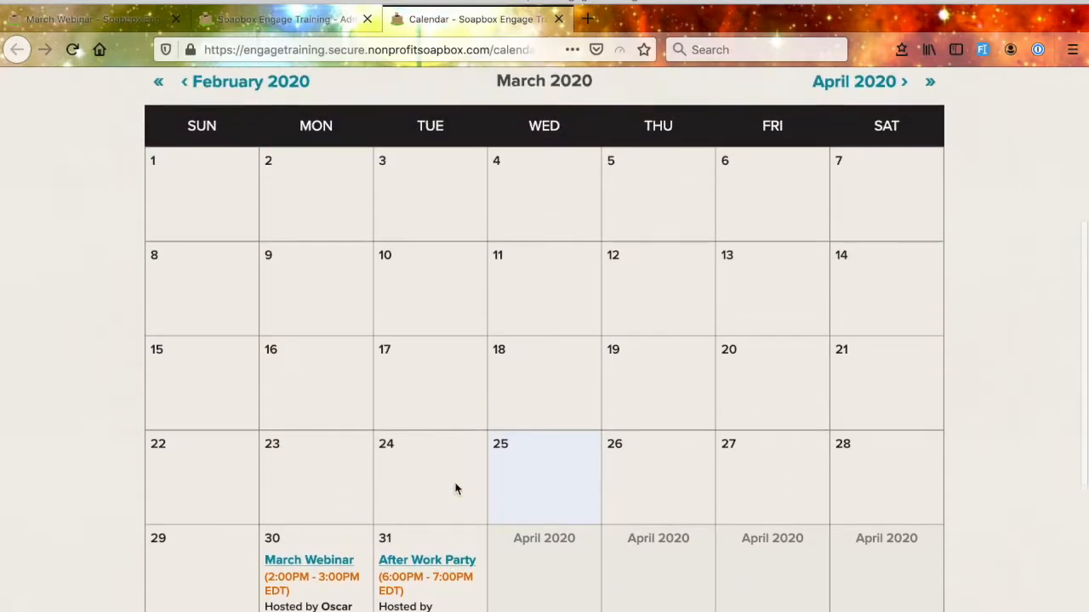
scroll(578, 420, up, 2)
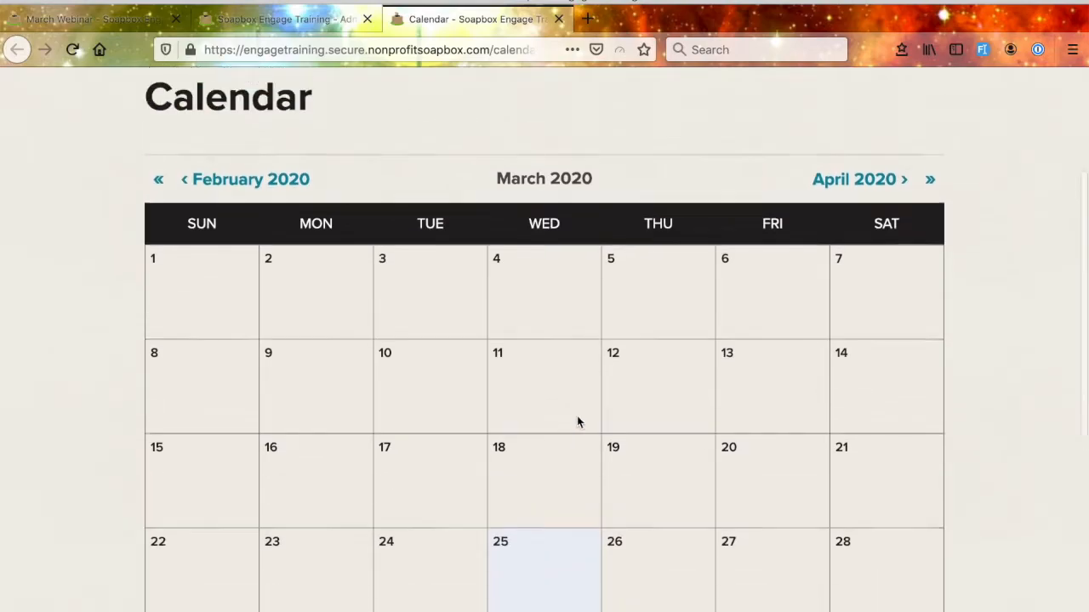
scroll(578, 420, up, 3)
click(442, 42)
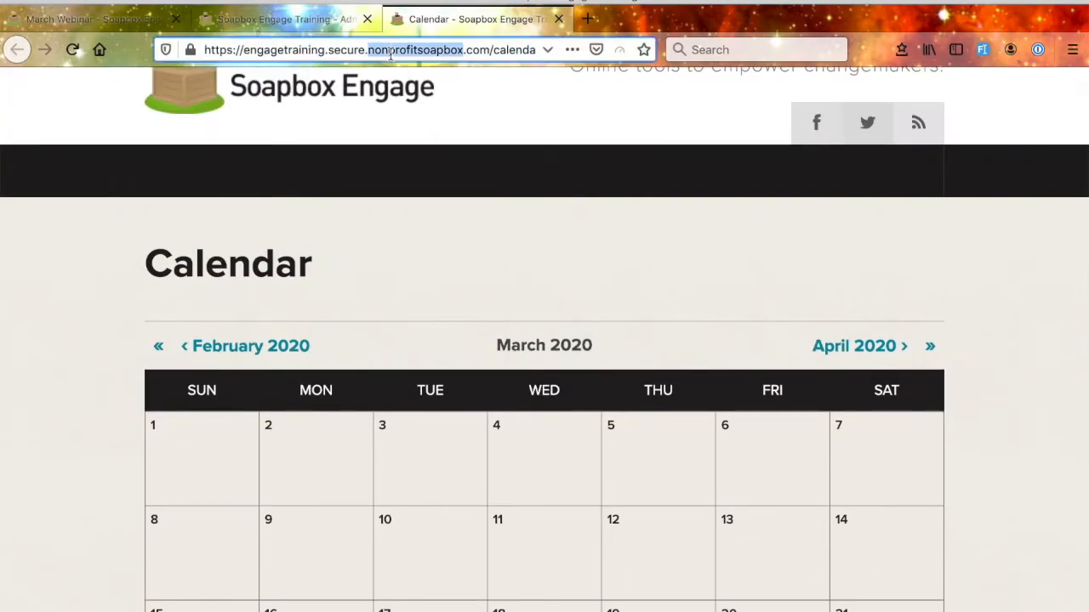
click(440, 48)
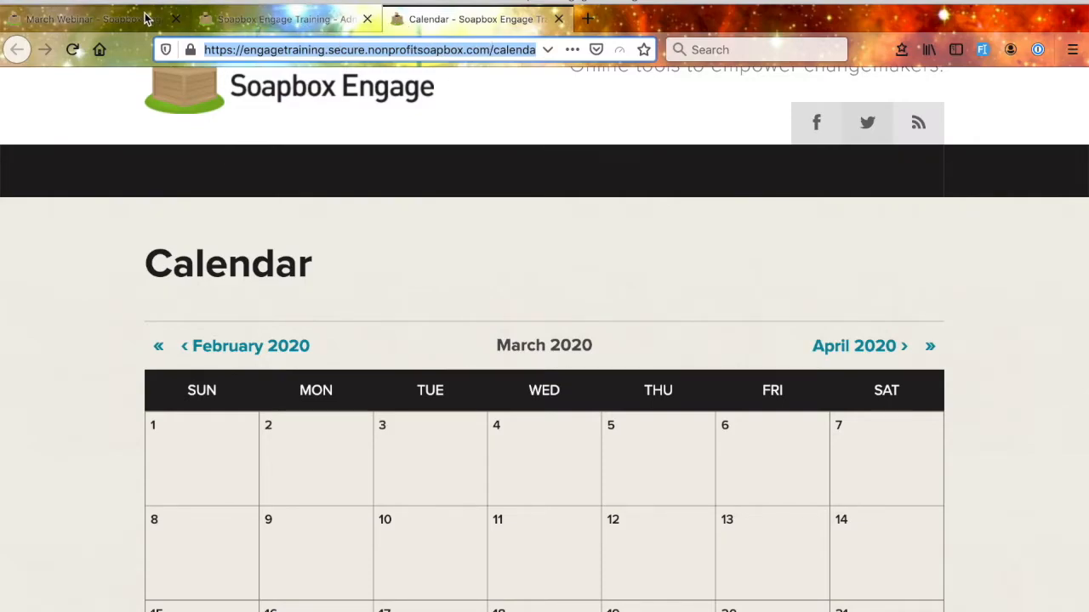
View the public Upcoming Events page from the Control Panel, and close it along with the calendar page
click(244, 18)
scroll(274, 382, down, 2)
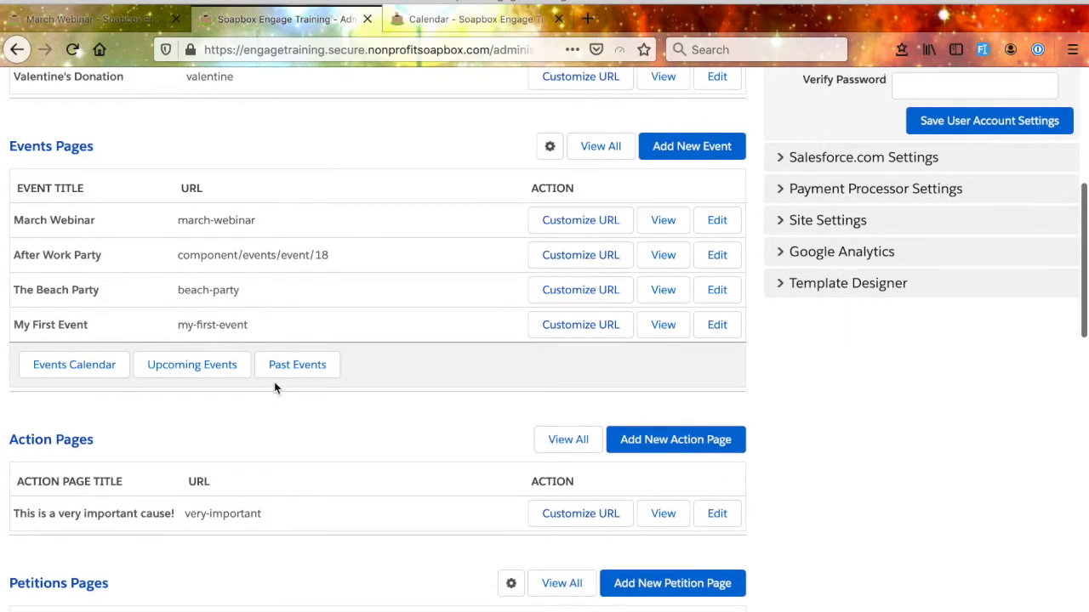
click(217, 366)
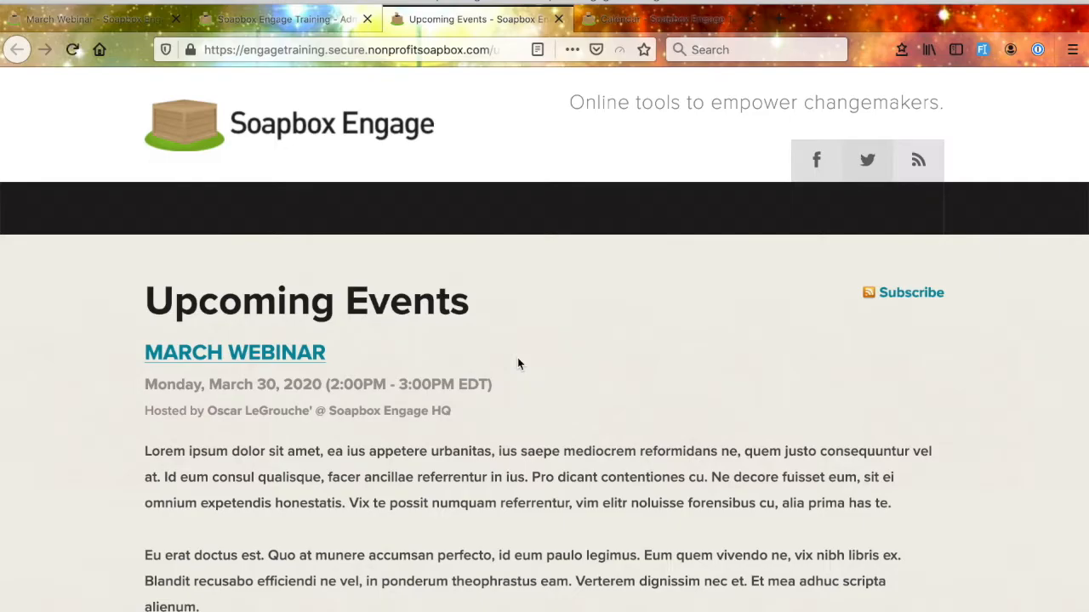
scroll(517, 364, down, 15)
scroll(517, 358, up, 10)
click(559, 19)
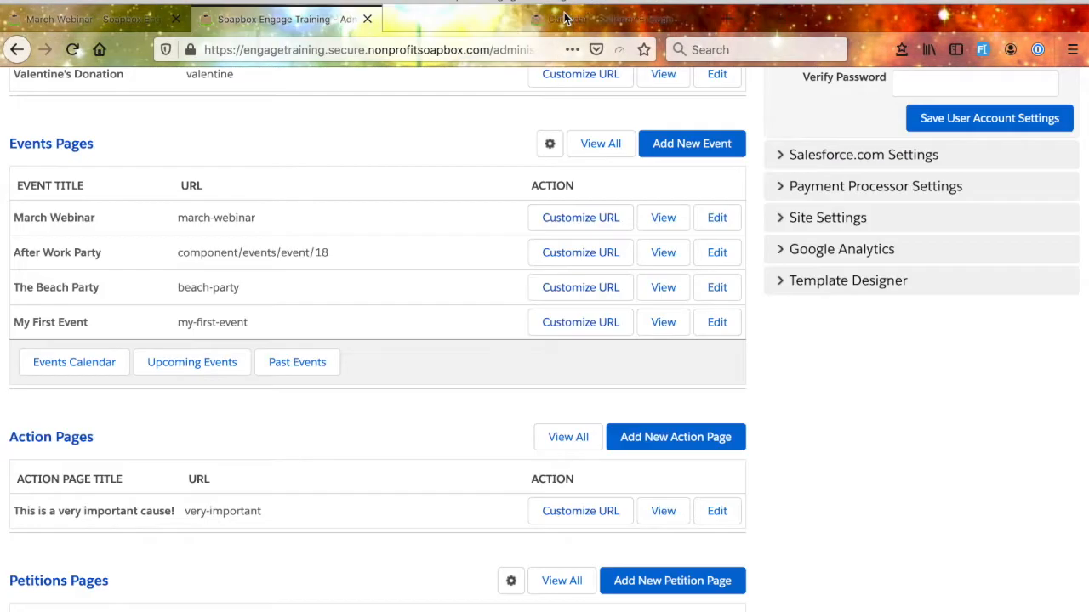
click(564, 18)
middle_click(566, 20)
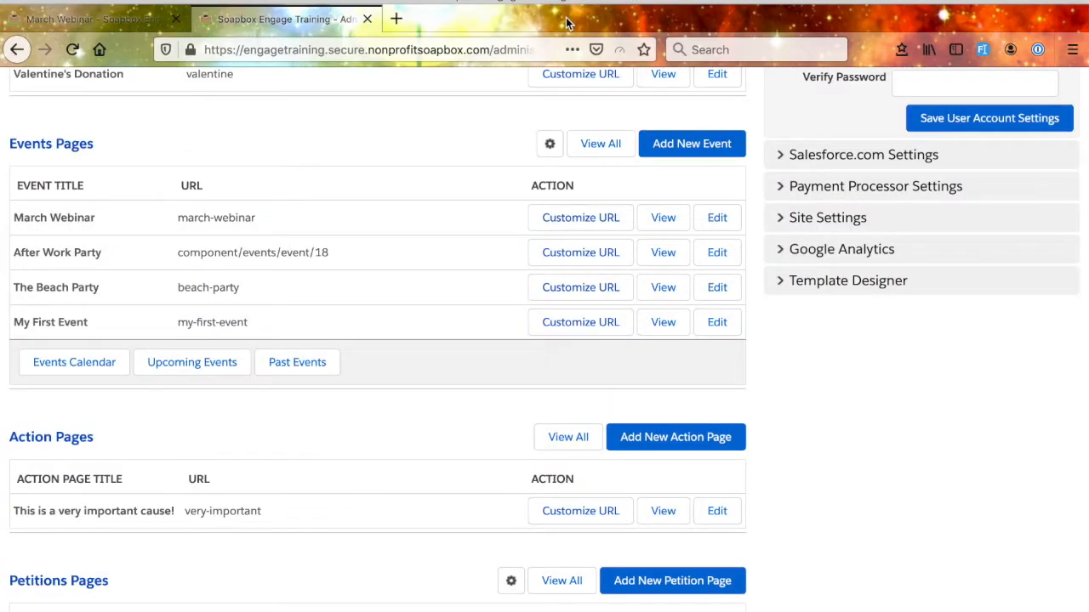
View the public Past Events page from the Control Panel, look through its listing and close it
click(297, 363)
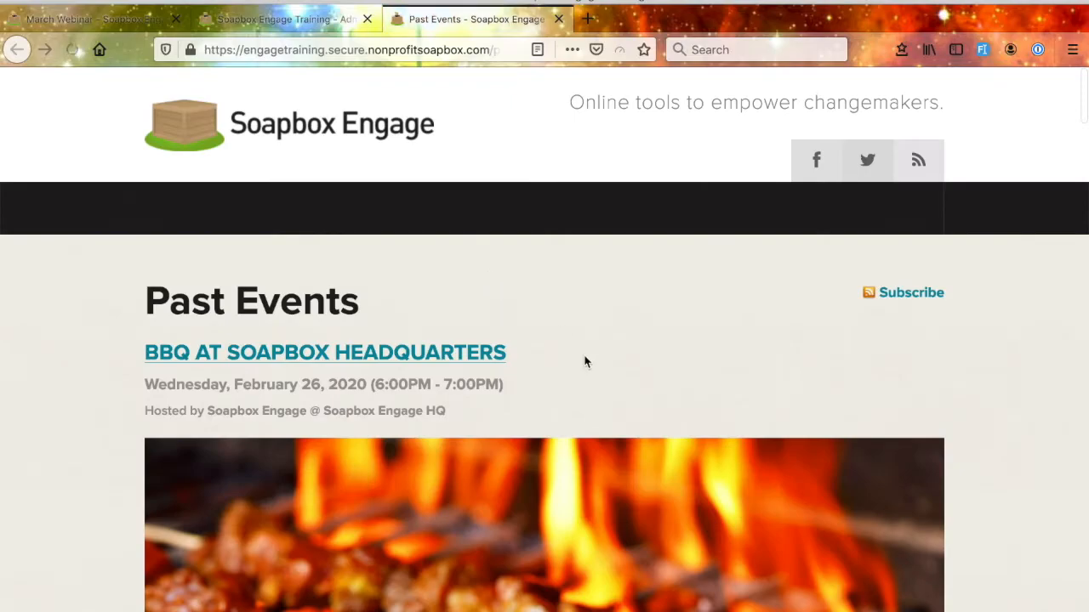
scroll(583, 359, down, 10)
scroll(583, 360, up, 9)
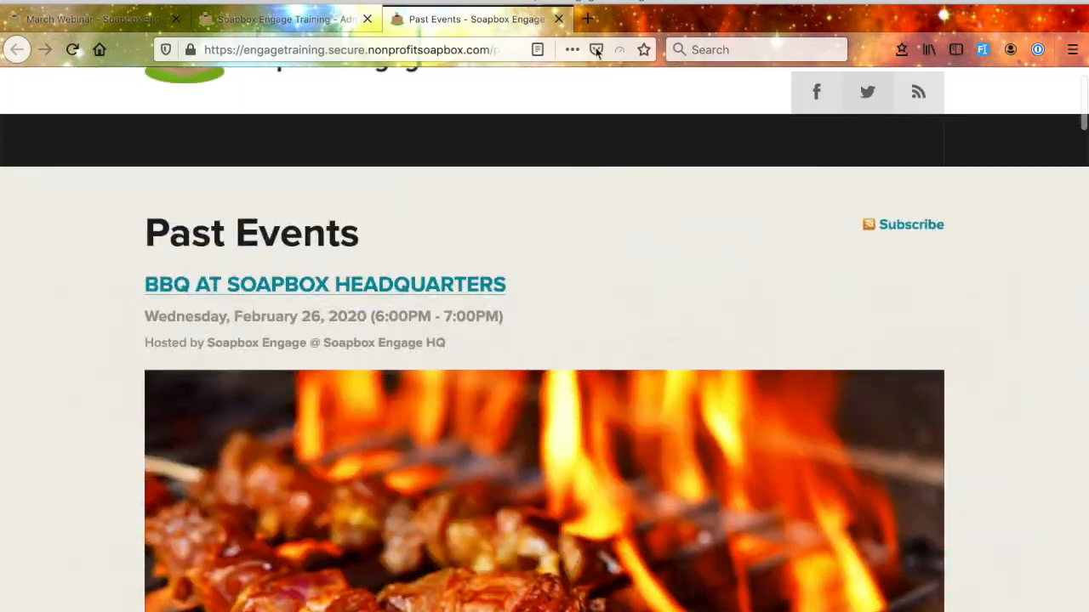
click(559, 20)
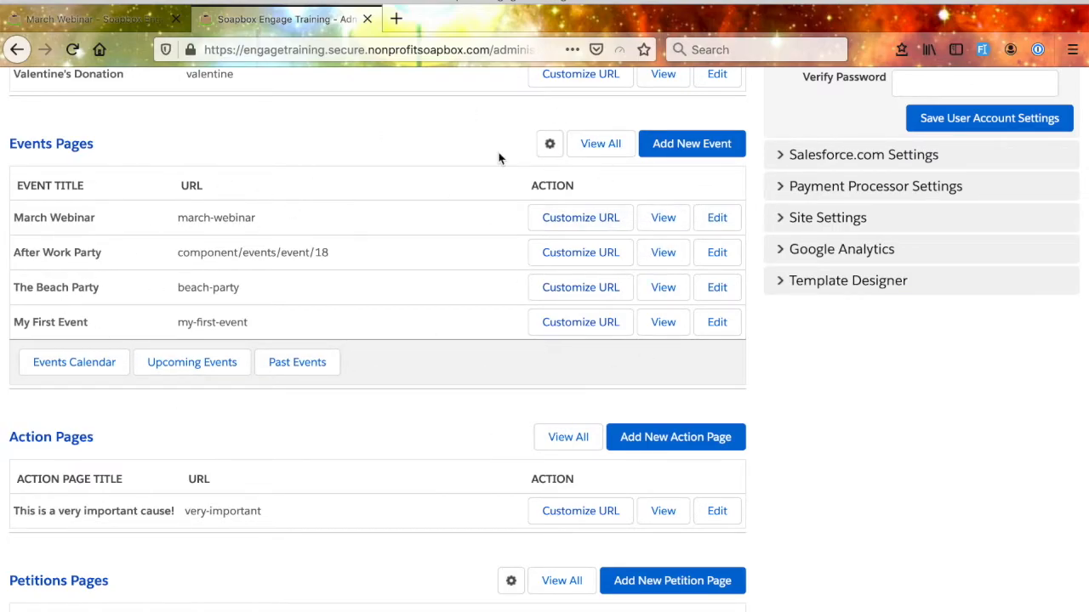
Open the Event Manager with the full list of events and look through its entries
scroll(445, 255, up, 1)
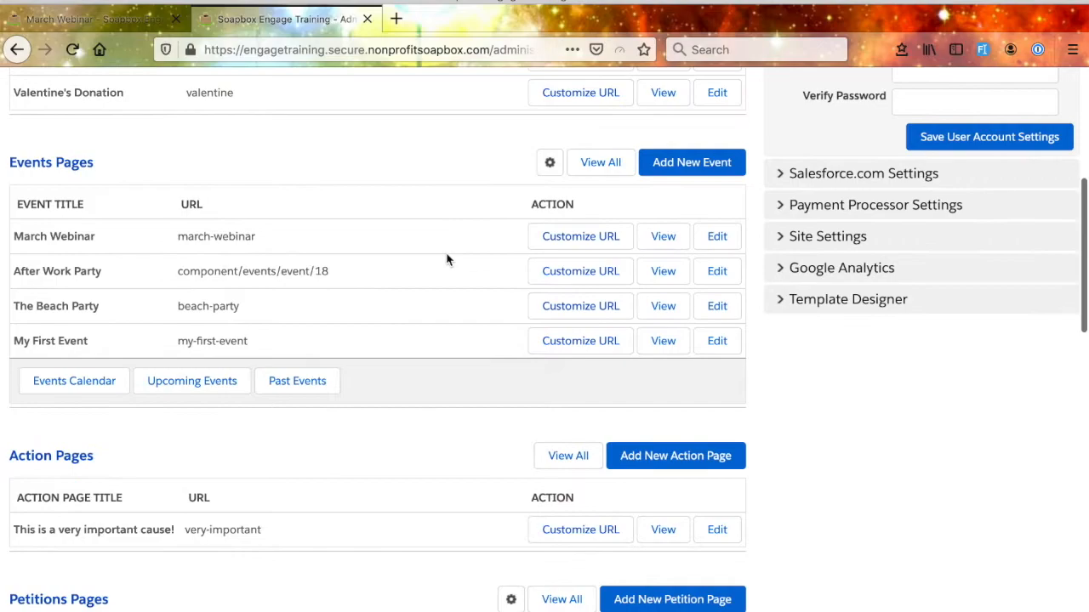
click(604, 163)
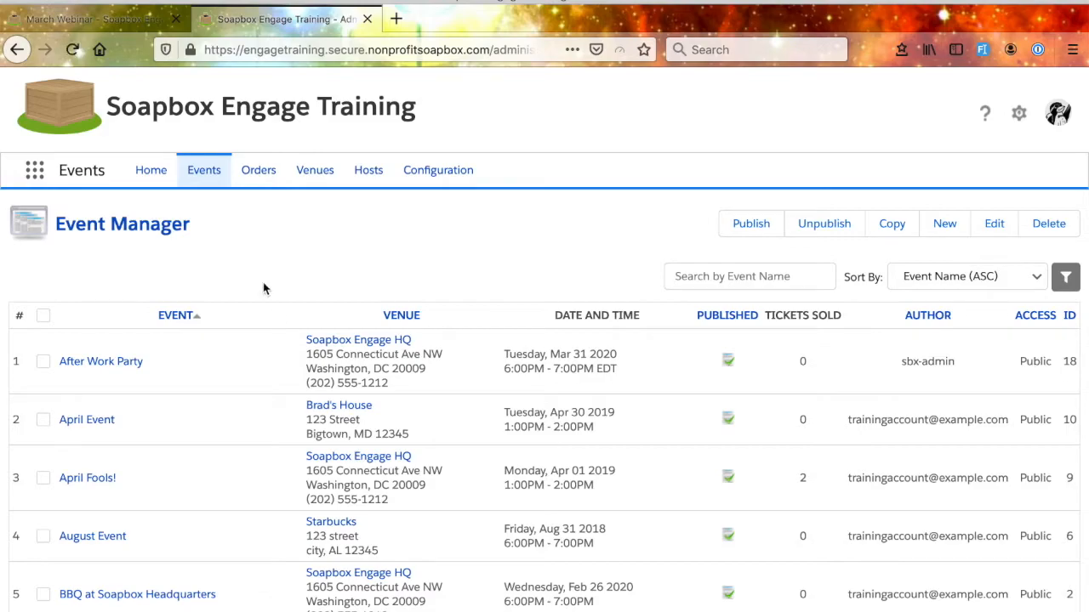
scroll(326, 497, down, 10)
scroll(325, 496, up, 10)
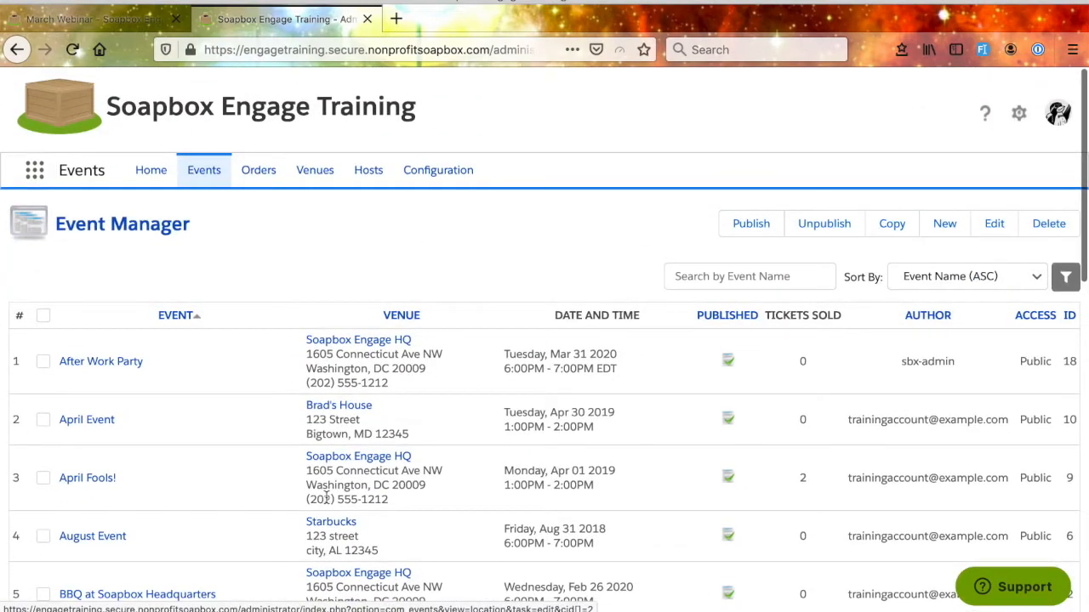
scroll(326, 500, down, 10)
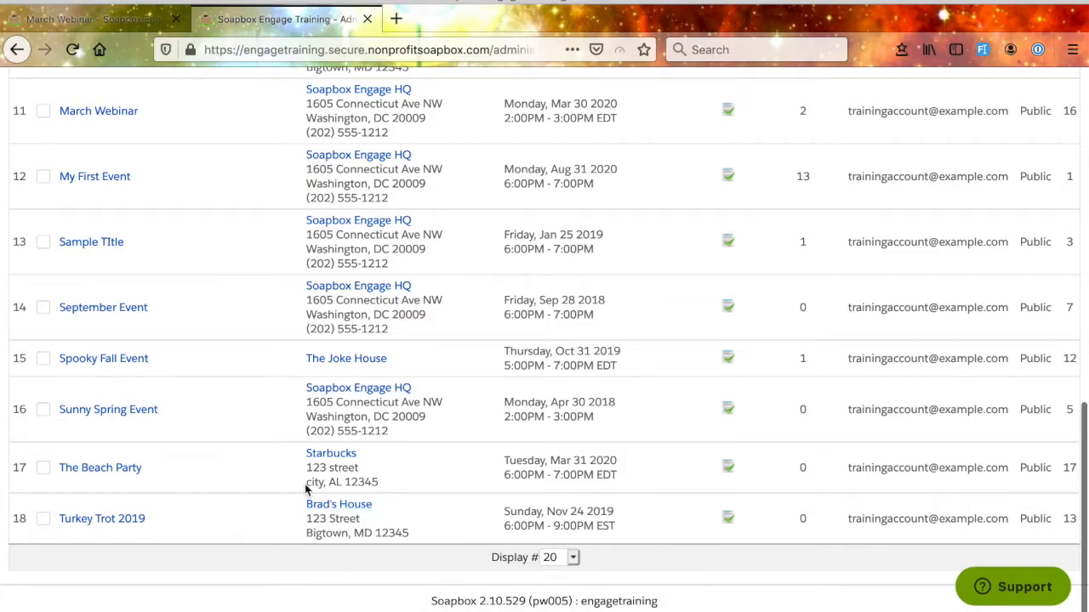
scroll(196, 419, up, 4)
scroll(196, 418, up, 5)
scroll(195, 419, down, 10)
Check the list length options for the Event Manager and keep 20 events displayed per page
click(574, 558)
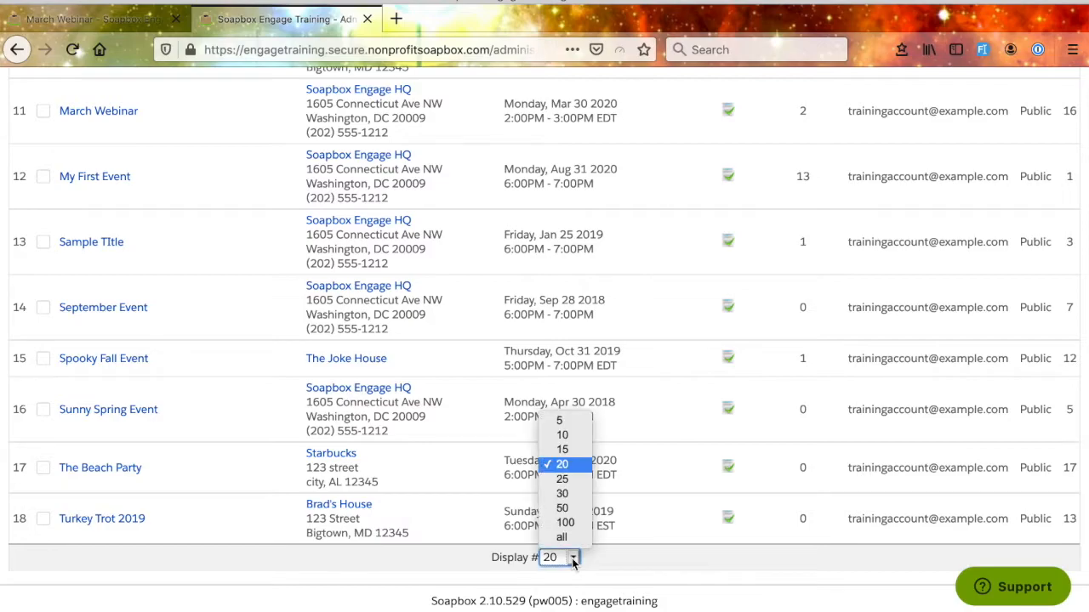
click(557, 464)
scroll(517, 528, up, 10)
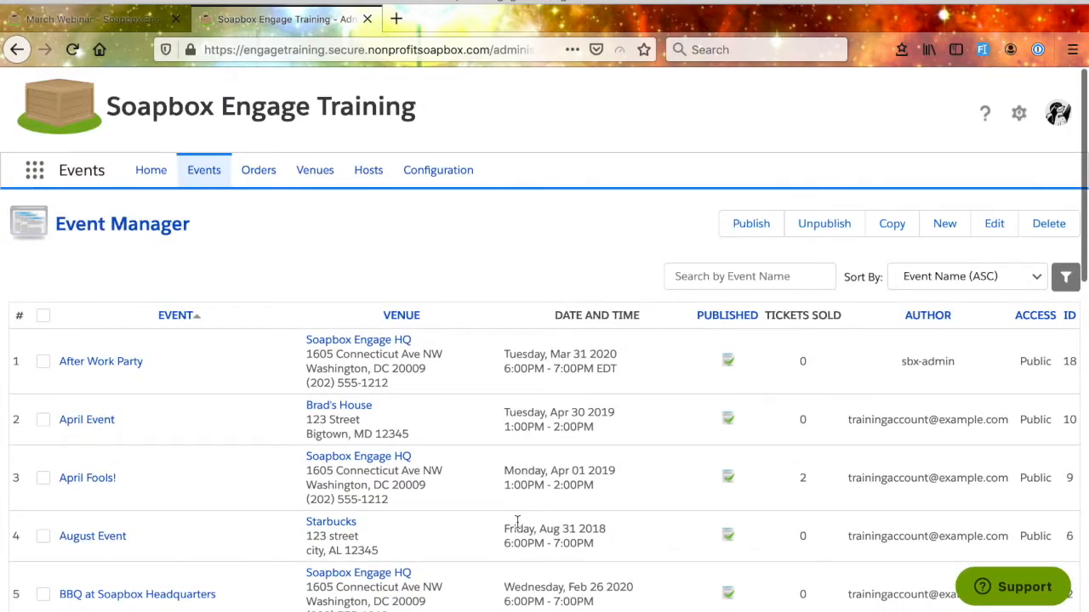
Examine the After Work Party's name, venue, date and time, and access level in the event list
scroll(517, 522, down, 4)
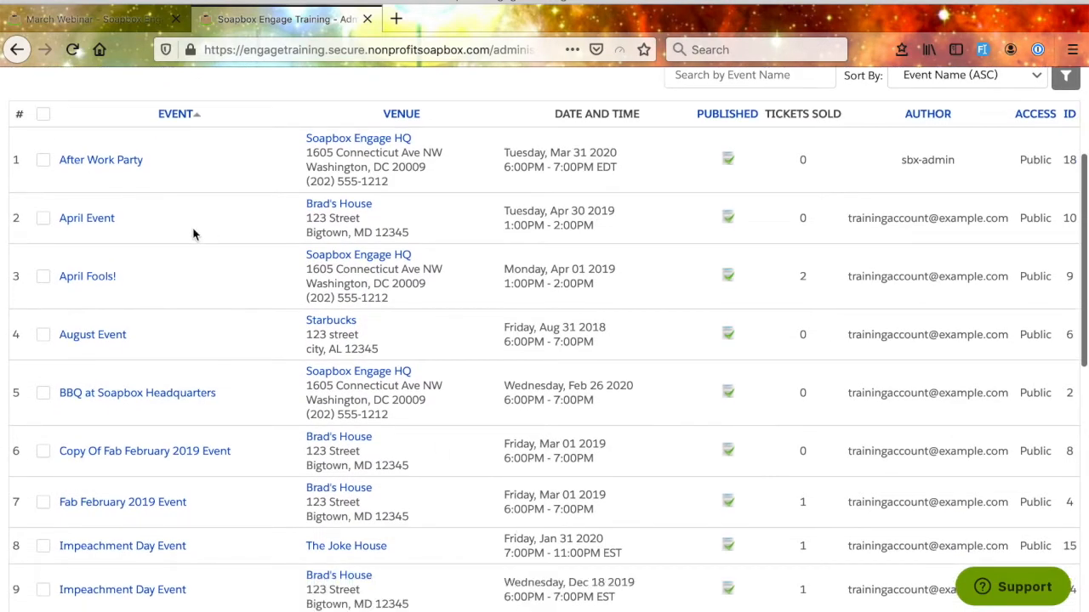
drag(165, 168, 59, 165)
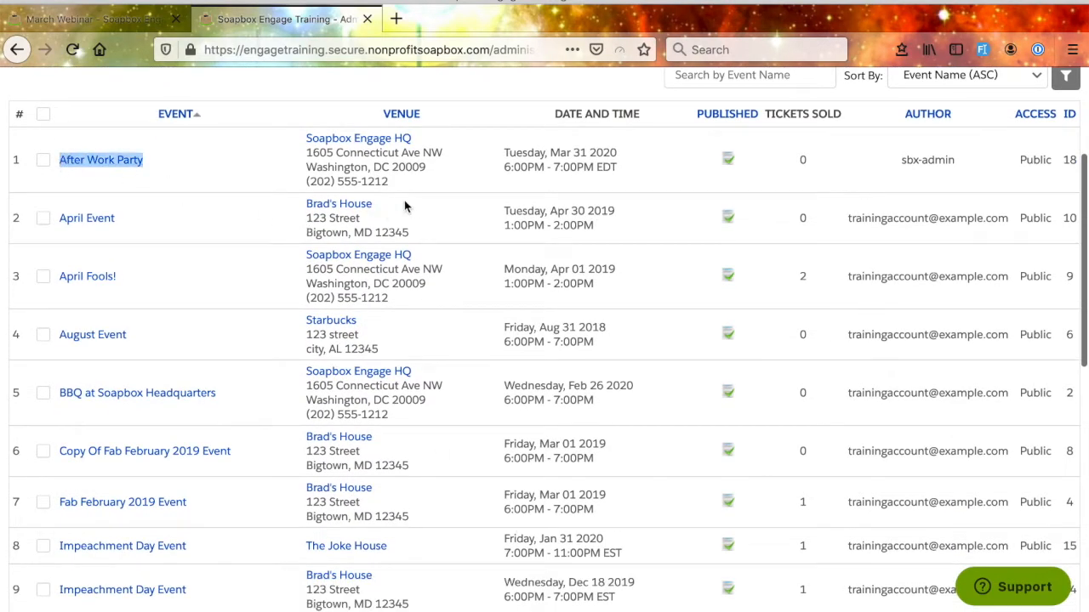
drag(404, 201, 312, 139)
click(631, 176)
drag(627, 174, 501, 151)
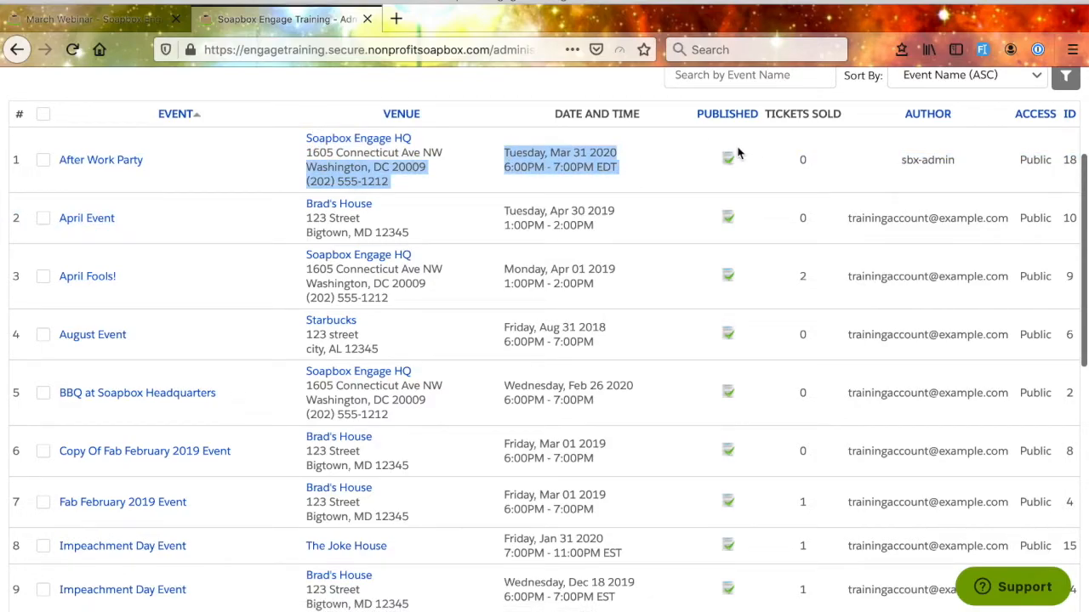
scroll(761, 170, up, 1)
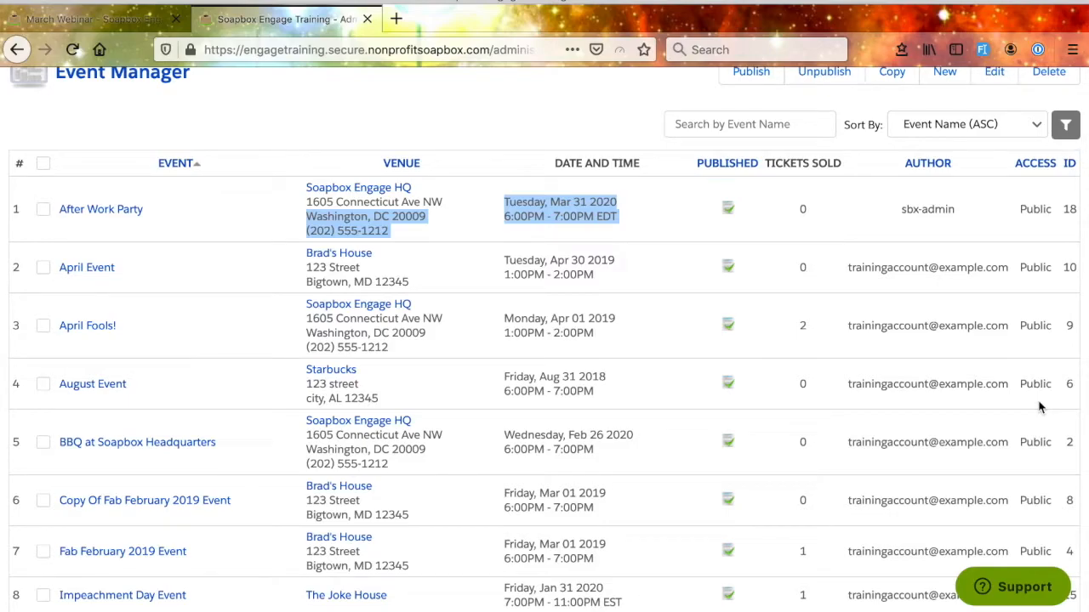
double_click(1039, 210)
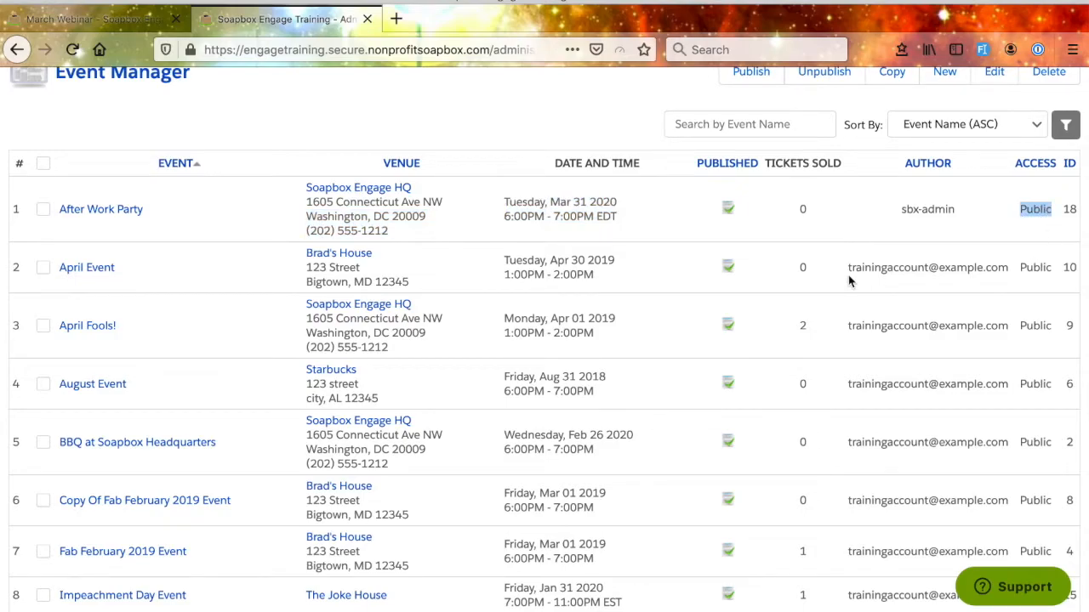
scroll(848, 277, up, 3)
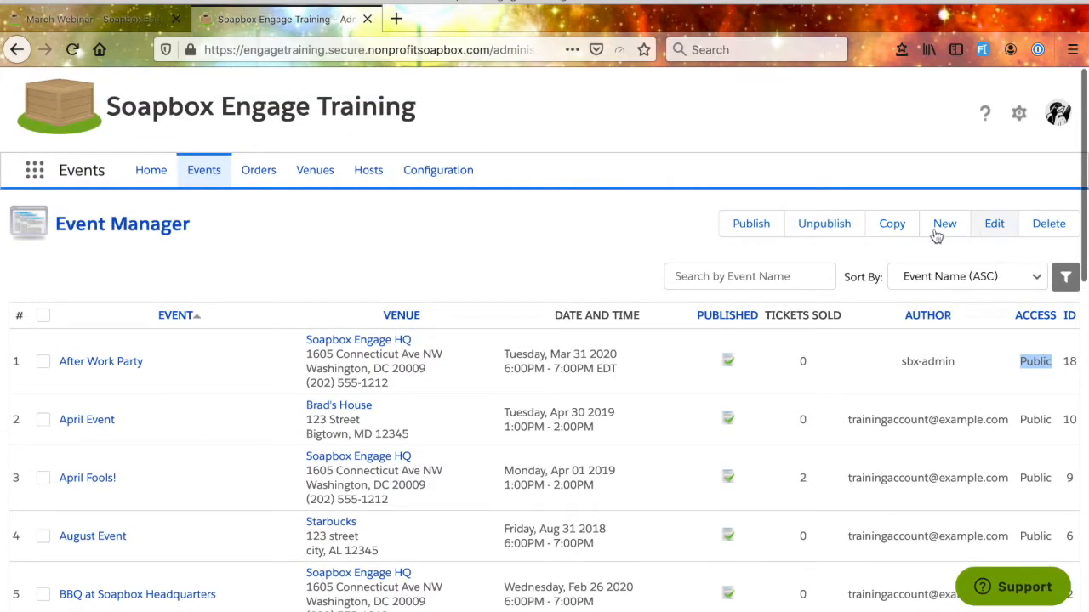
click(840, 236)
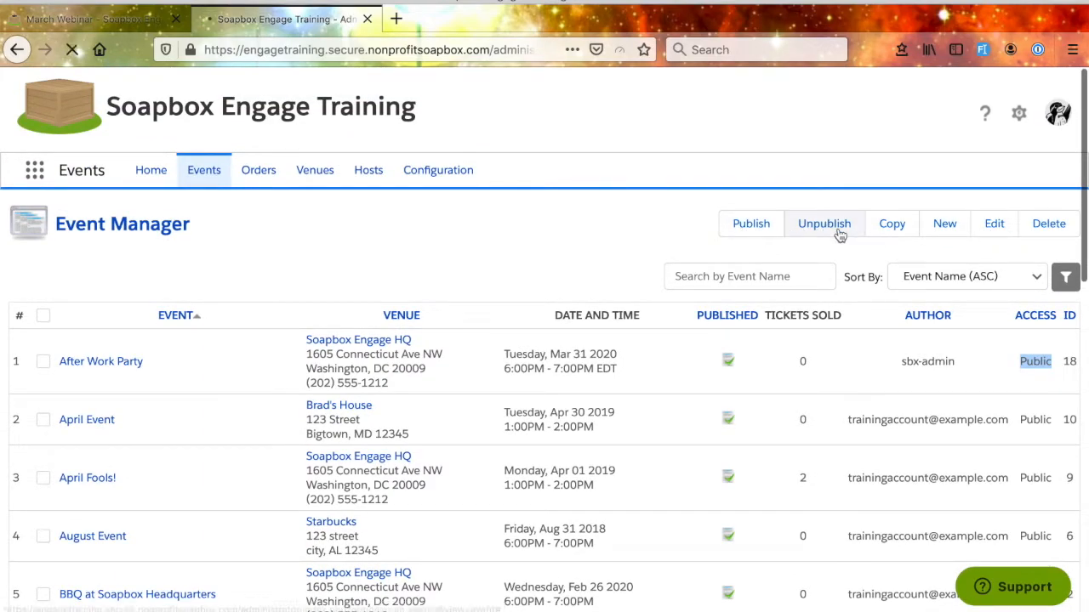
click(16, 48)
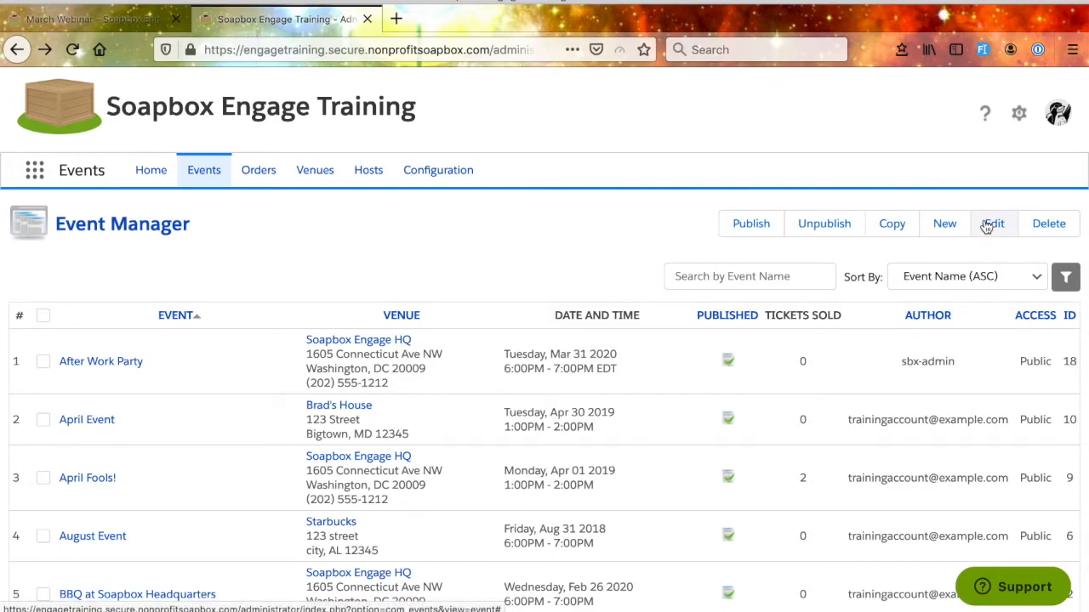
Select After Work Party, April Event and April Fools! in the event list, and clear the selection
click(42, 362)
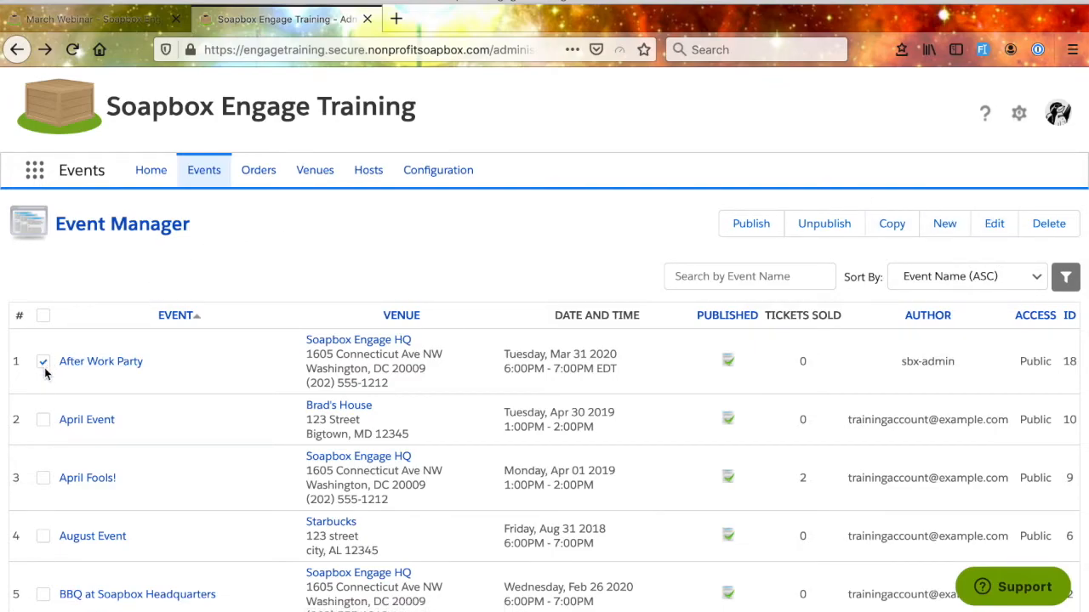
click(43, 421)
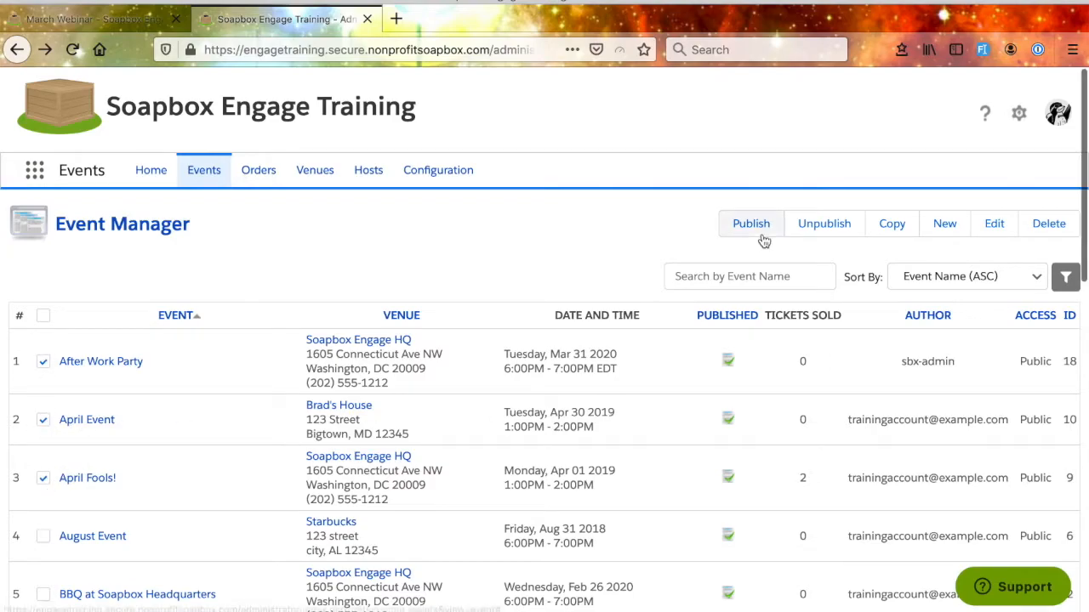
click(43, 479)
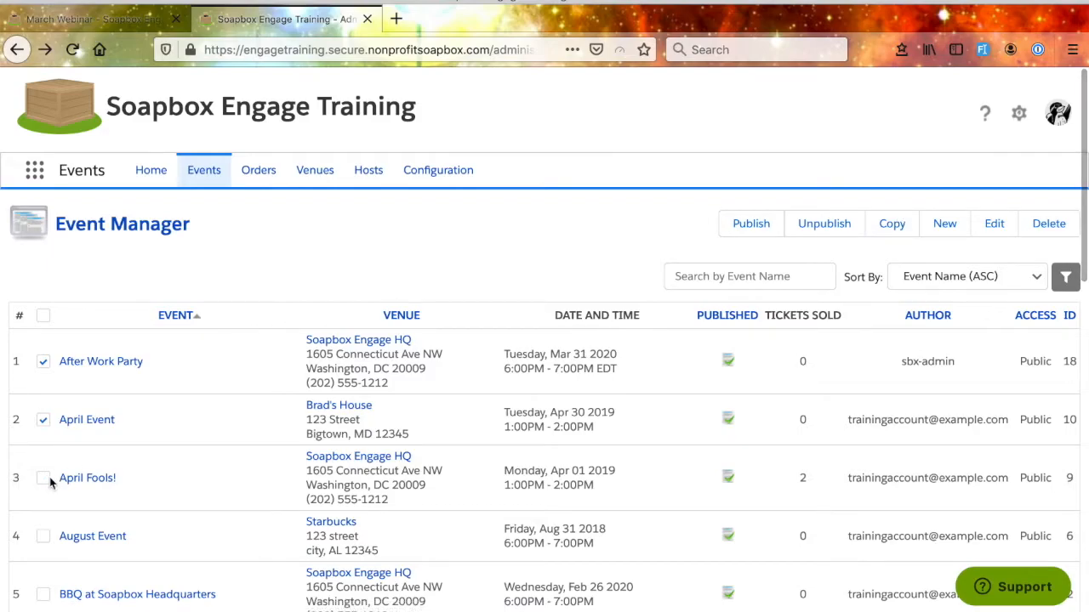
click(43, 420)
click(43, 362)
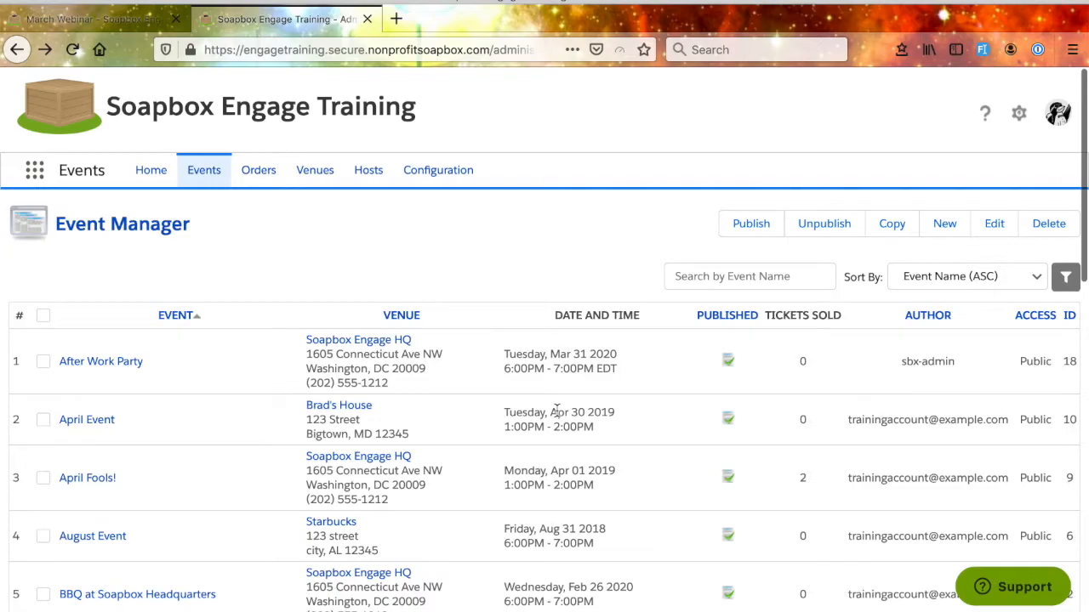
Review the event list's filter options, cancel them without filtering, and look over the listed events' published states
click(1066, 276)
scroll(904, 467, down, 1)
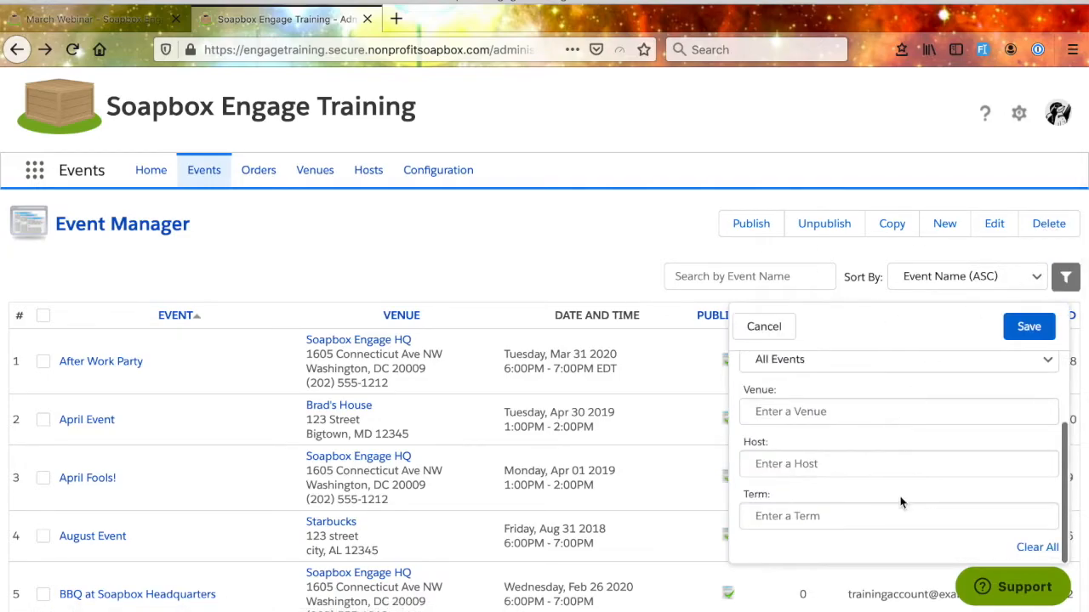
scroll(901, 498, up, 2)
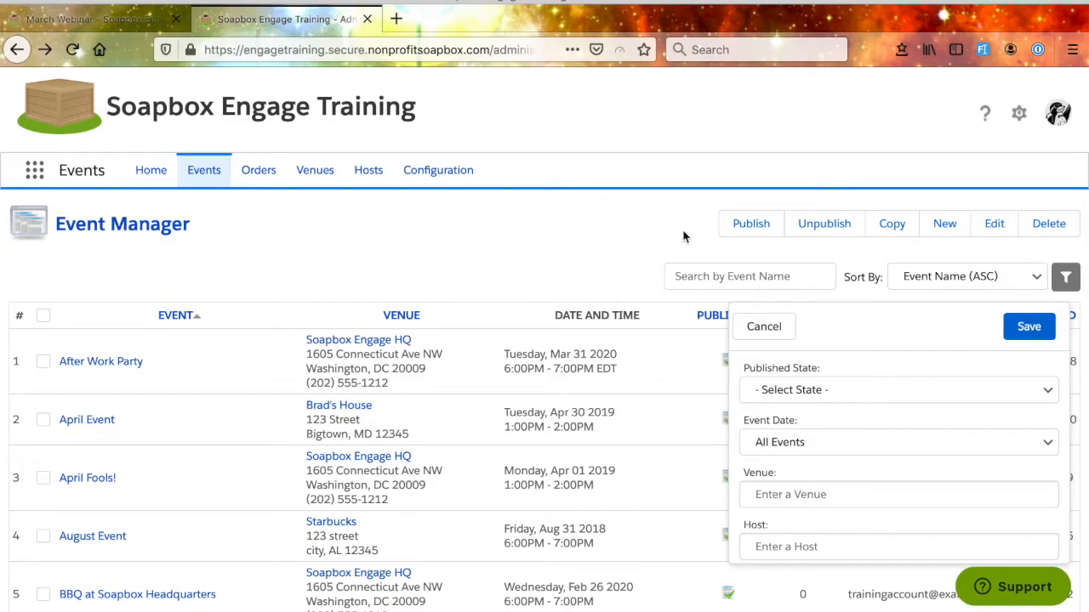
click(764, 328)
scroll(552, 446, down, 1)
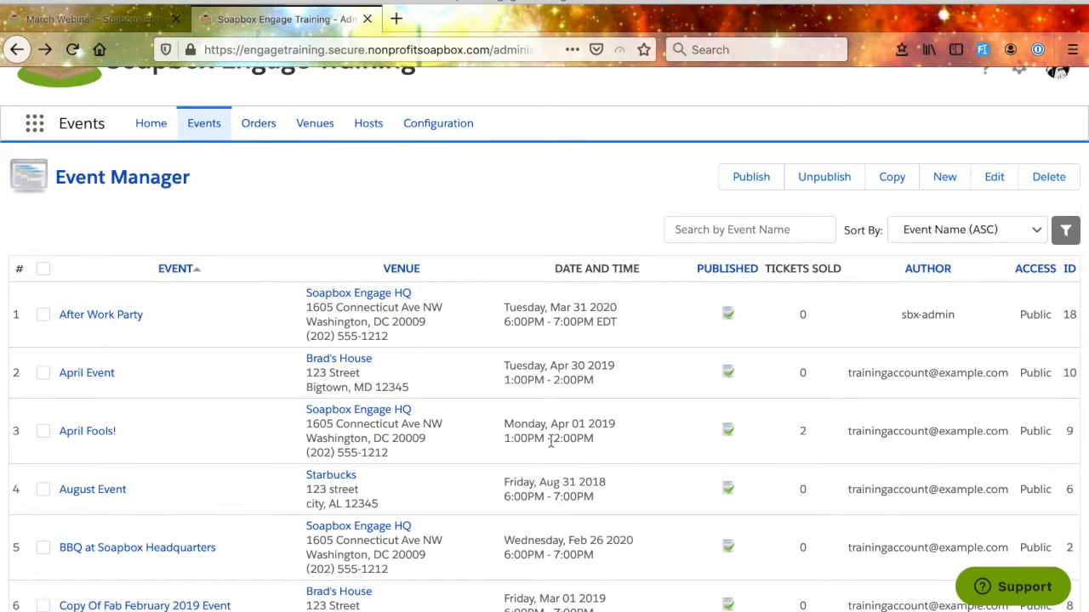
scroll(553, 443, down, 1)
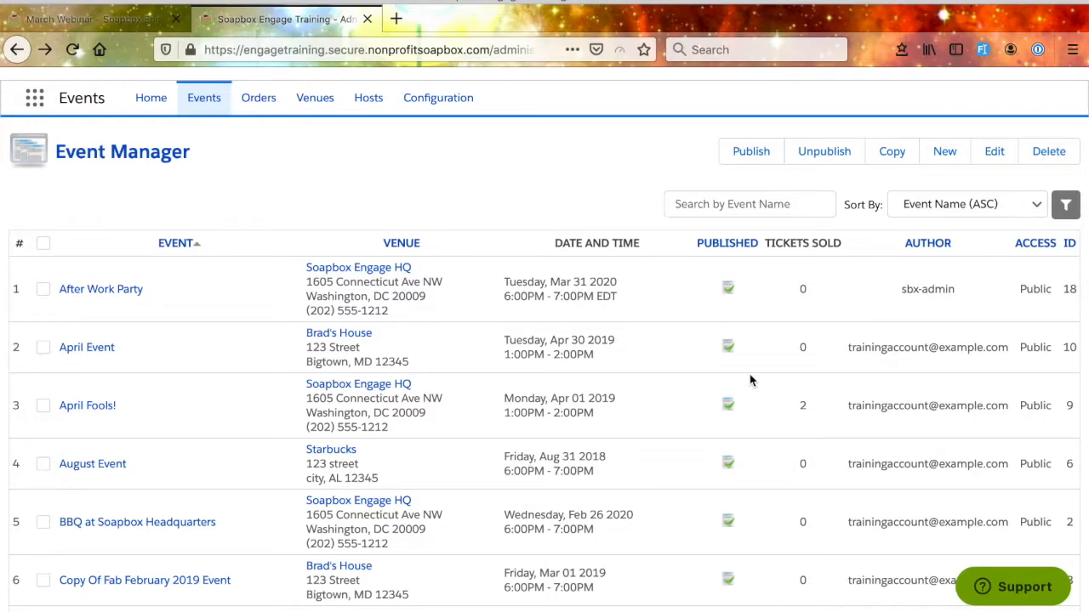
scroll(750, 380, down, 2)
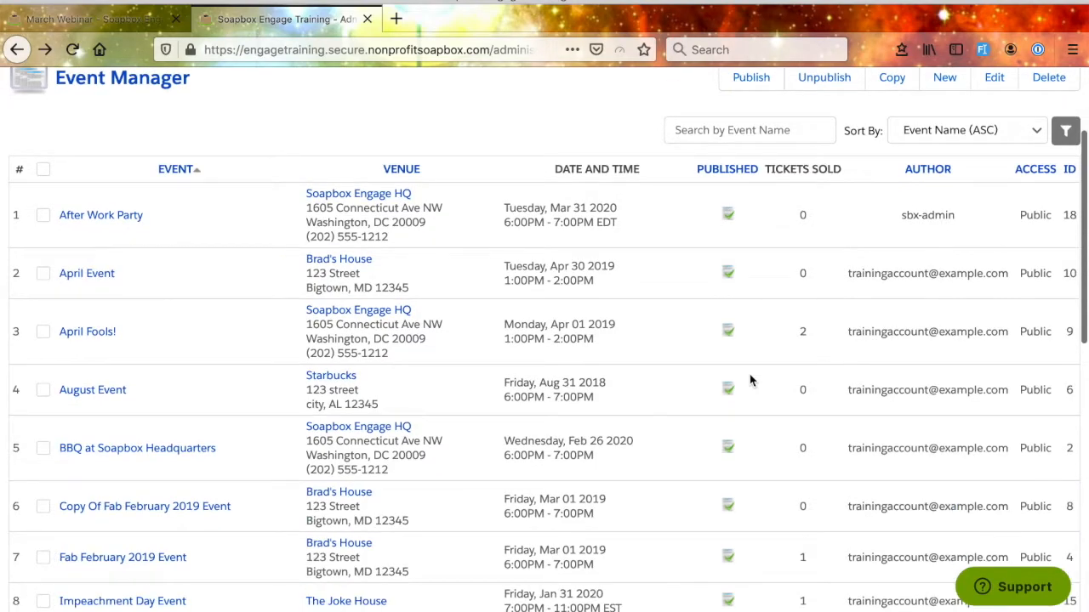
scroll(751, 380, up, 1)
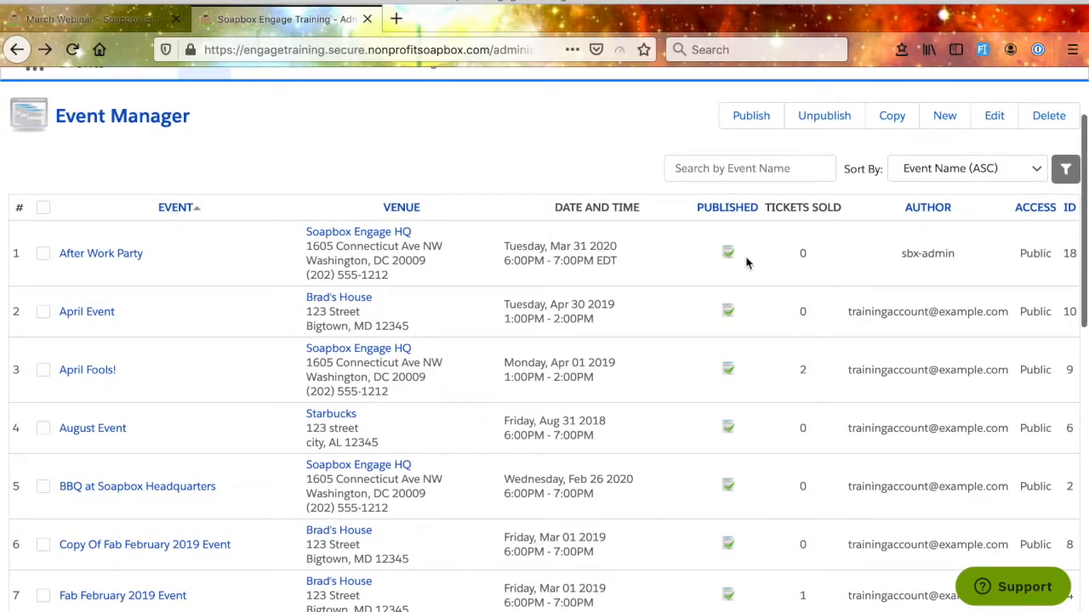
scroll(636, 377, down, 3)
scroll(636, 377, up, 6)
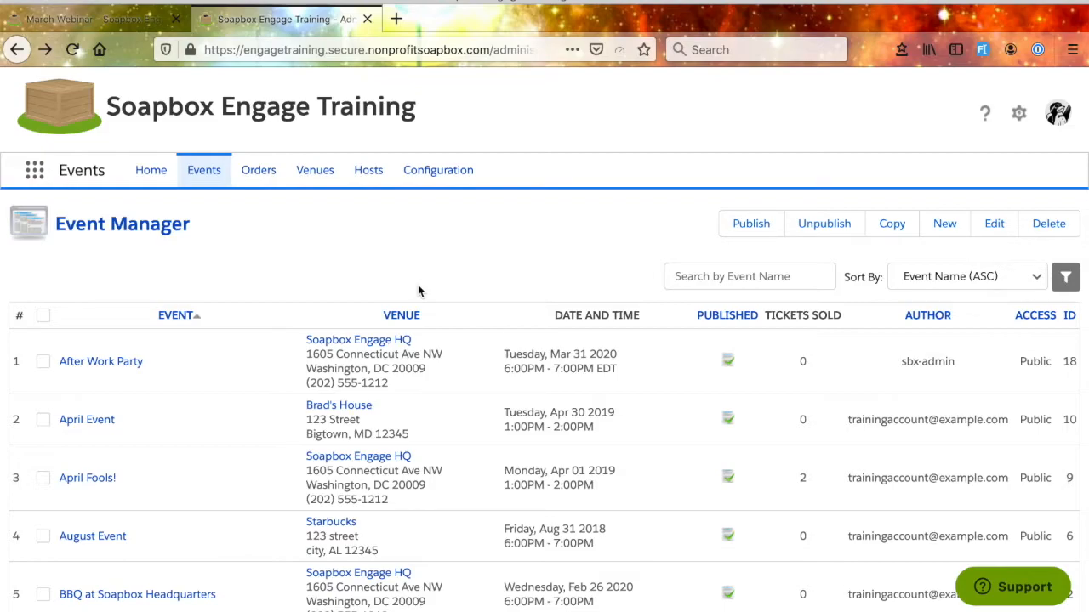
Open the Venue Manager and look over the list of venues
click(316, 172)
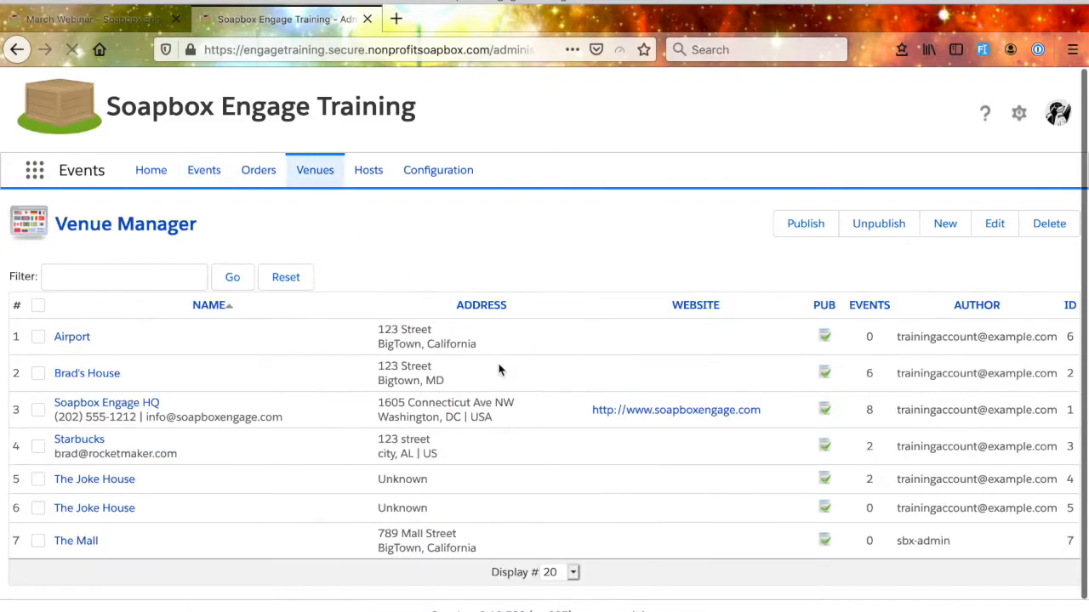
scroll(499, 370, down, 1)
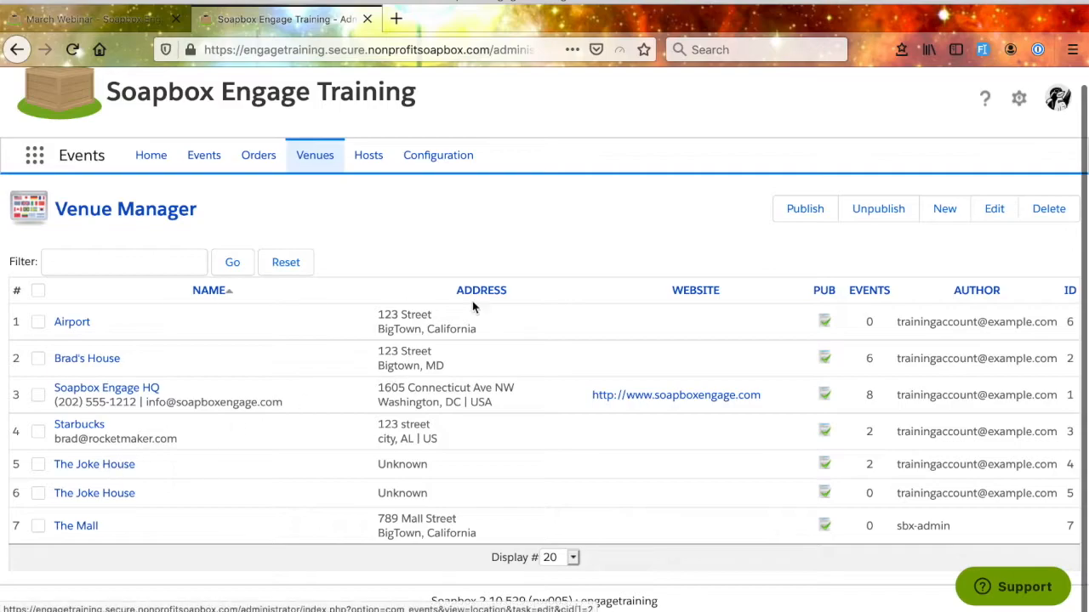
scroll(951, 211, up, 1)
Create a published venue named The Beach with its address autofilled from the saved Airport entry, and save it
click(948, 217)
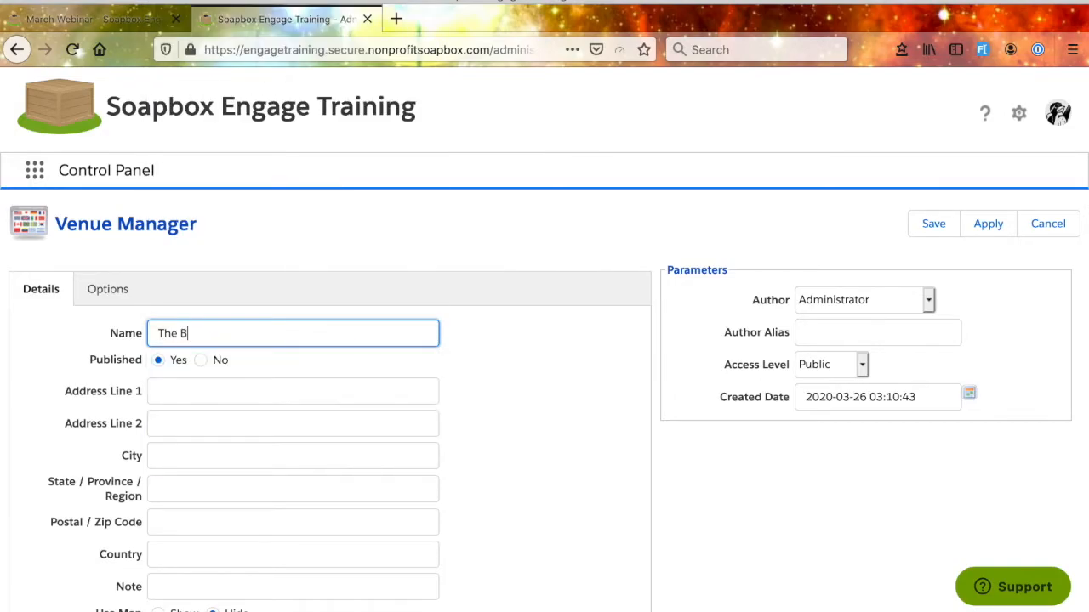
click(487, 385)
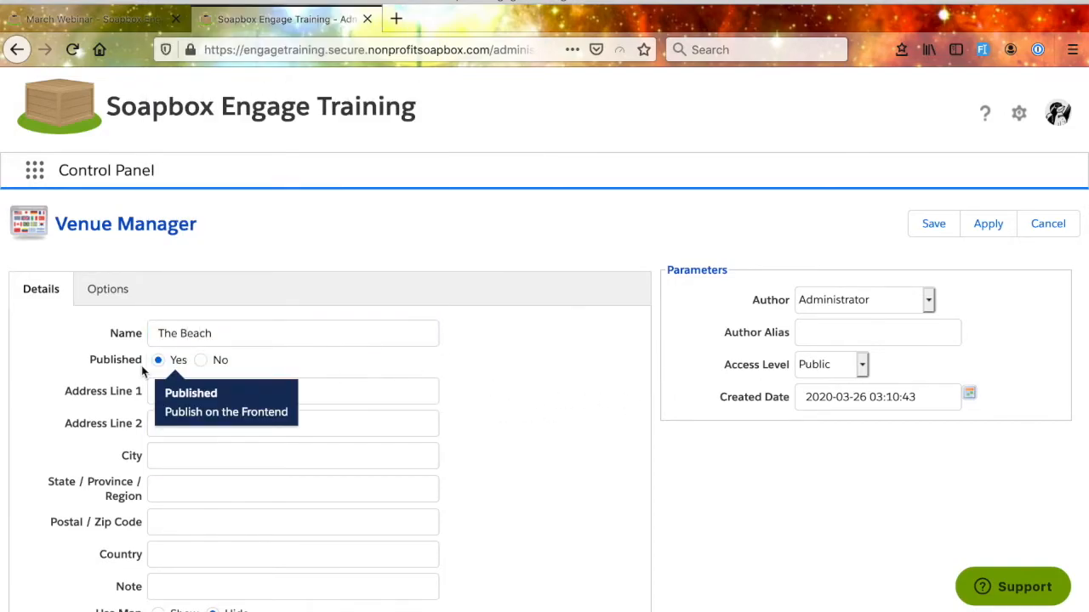
click(166, 393)
text(123)
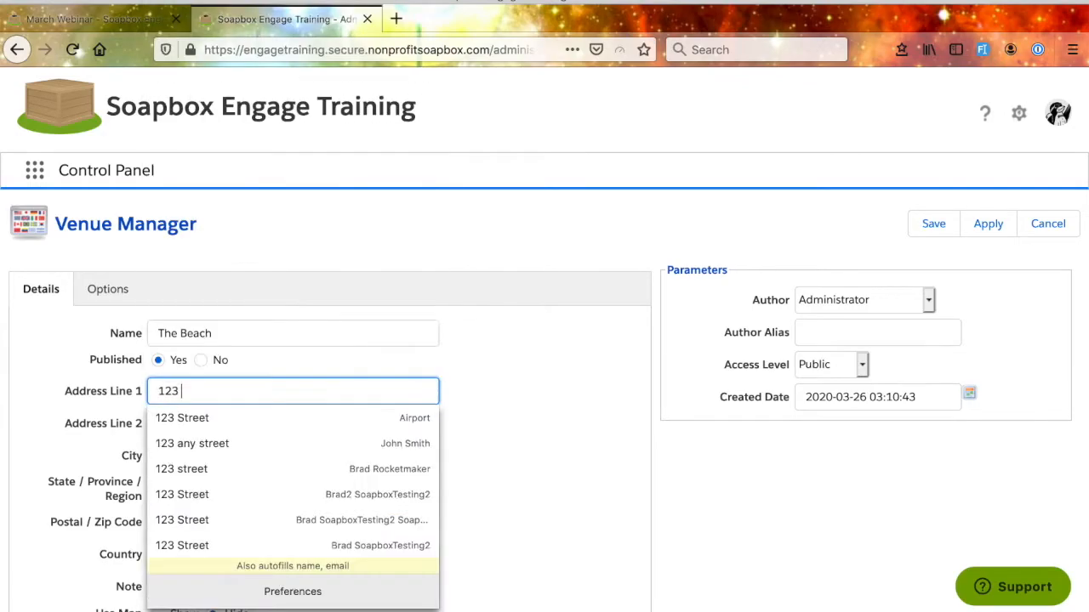
click(189, 430)
click(466, 529)
scroll(352, 466, down, 2)
scroll(566, 460, up, 2)
click(987, 210)
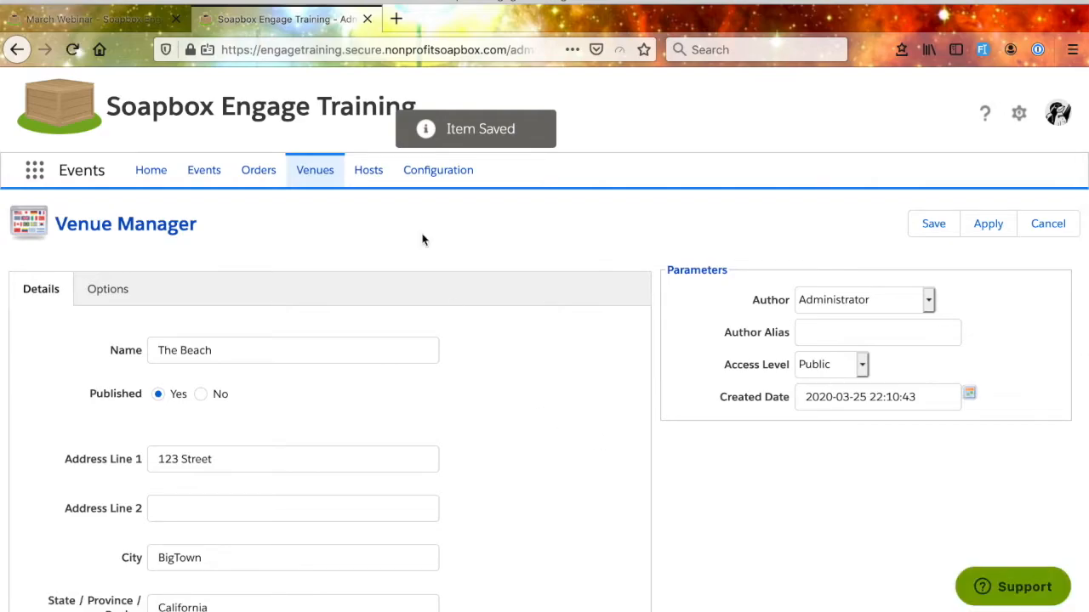
Create a published host named Luke Skywalker in the Host Manager, without phone, e-mail or web address, and save it
click(366, 173)
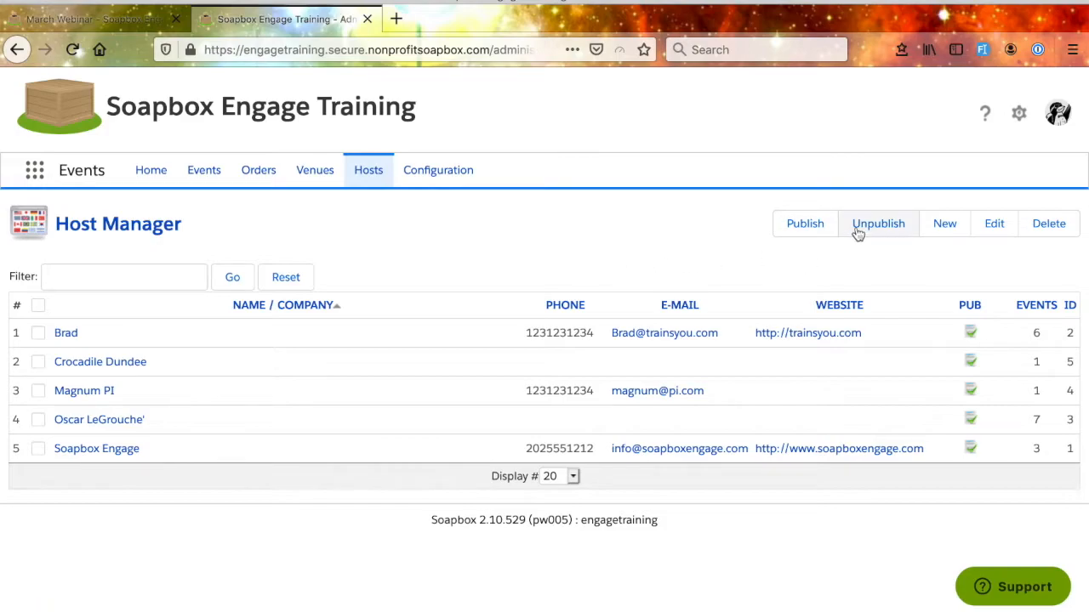
click(942, 230)
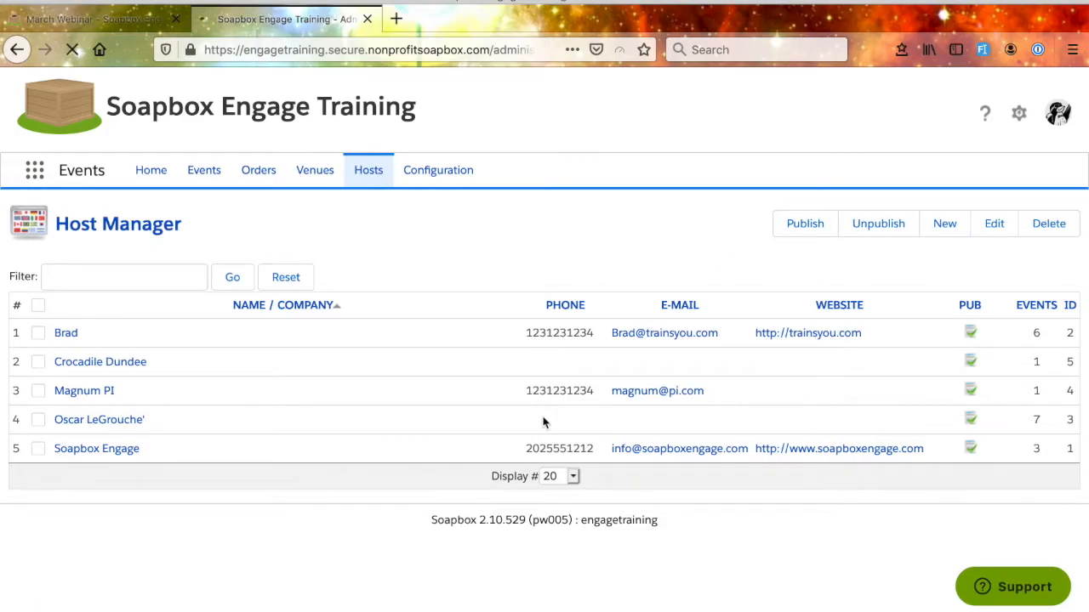
click(303, 298)
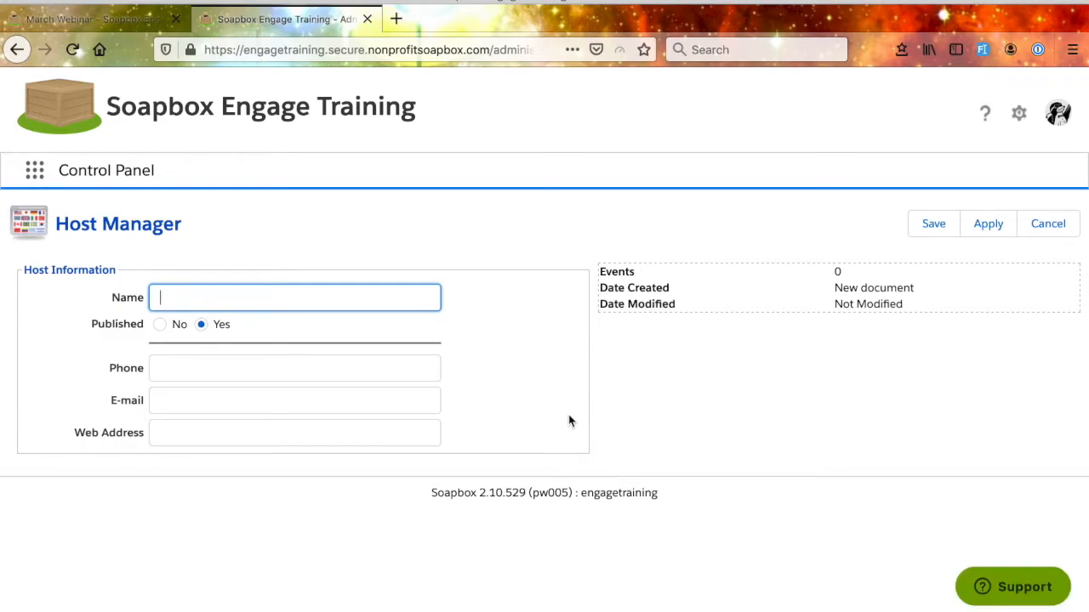
text(Luke Skywalker)
click(222, 370)
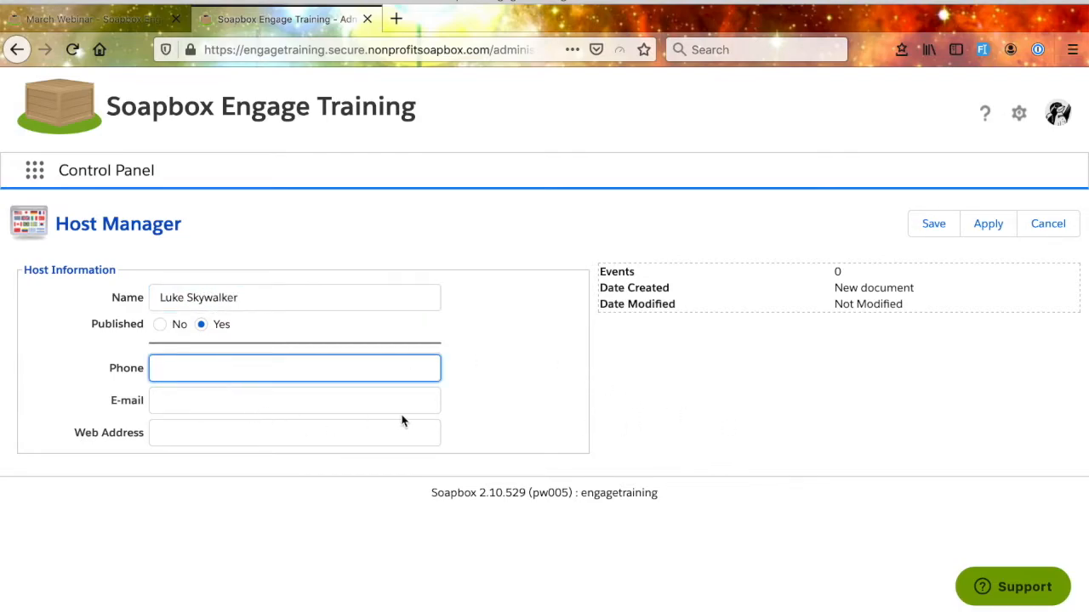
click(934, 223)
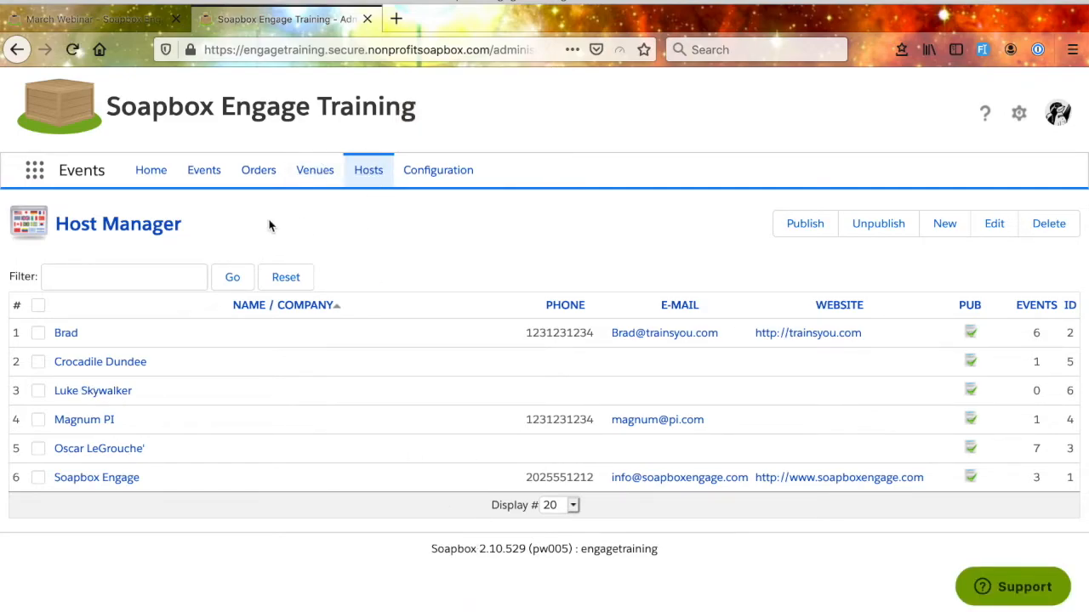
Start a new event in the Event Manager and look over its edit form
click(205, 170)
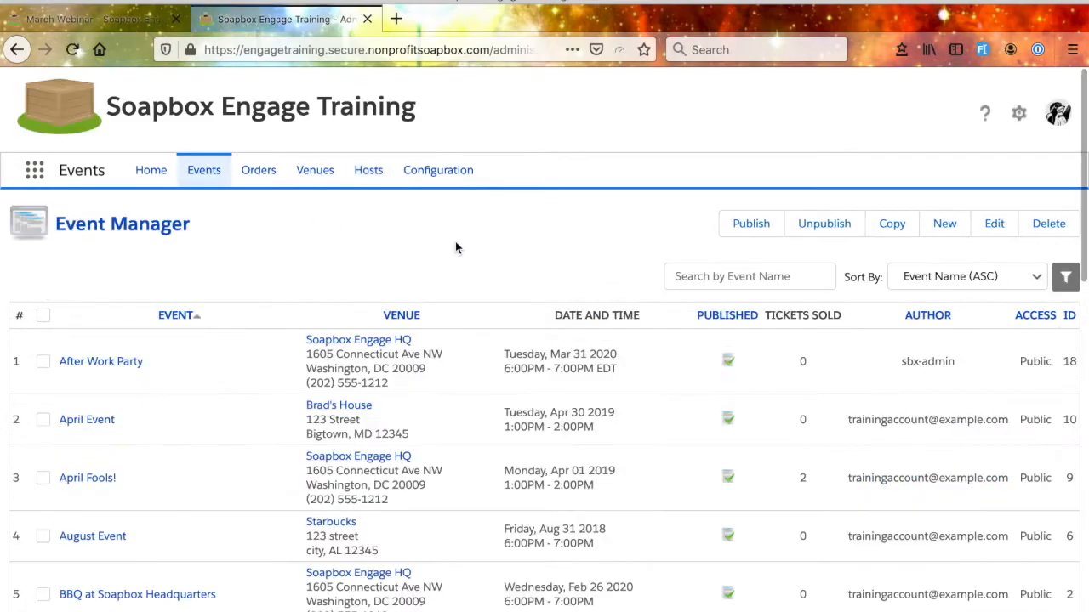
click(944, 224)
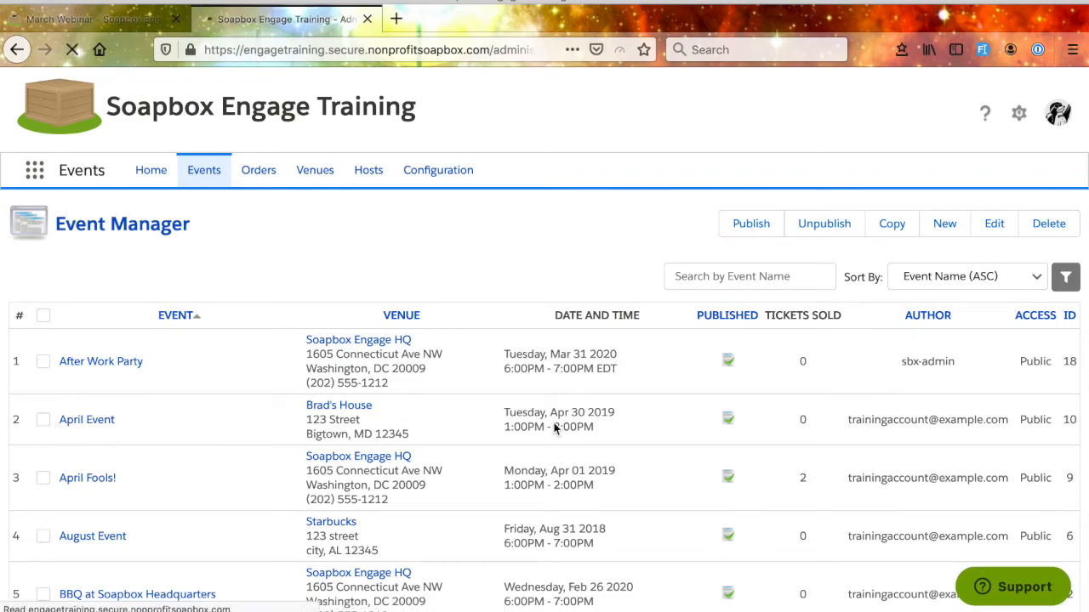
scroll(554, 428, down, 10)
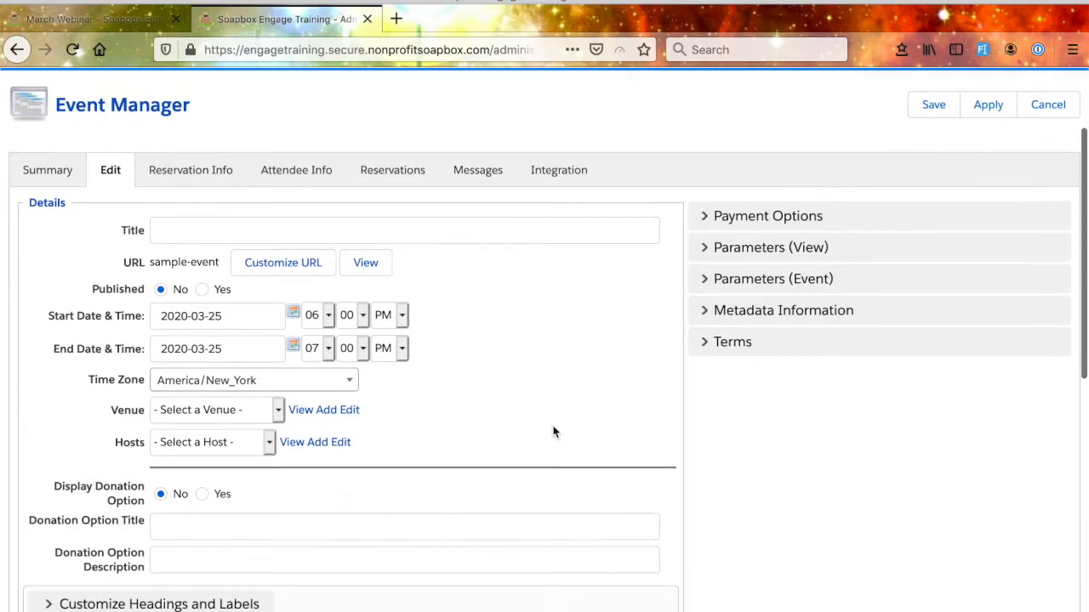
scroll(552, 426, up, 10)
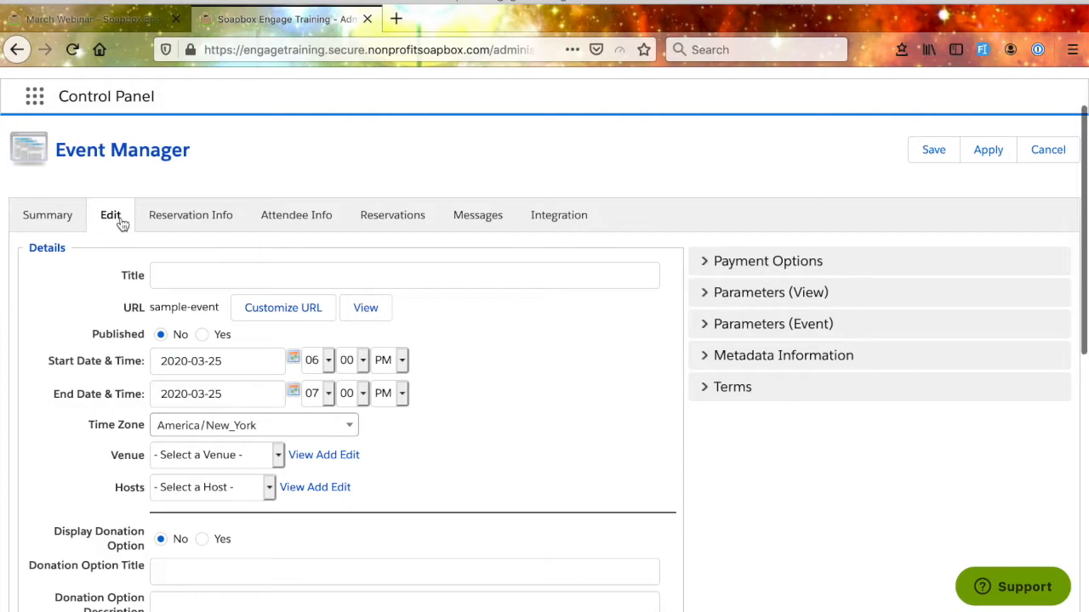
scroll(113, 272, down, 5)
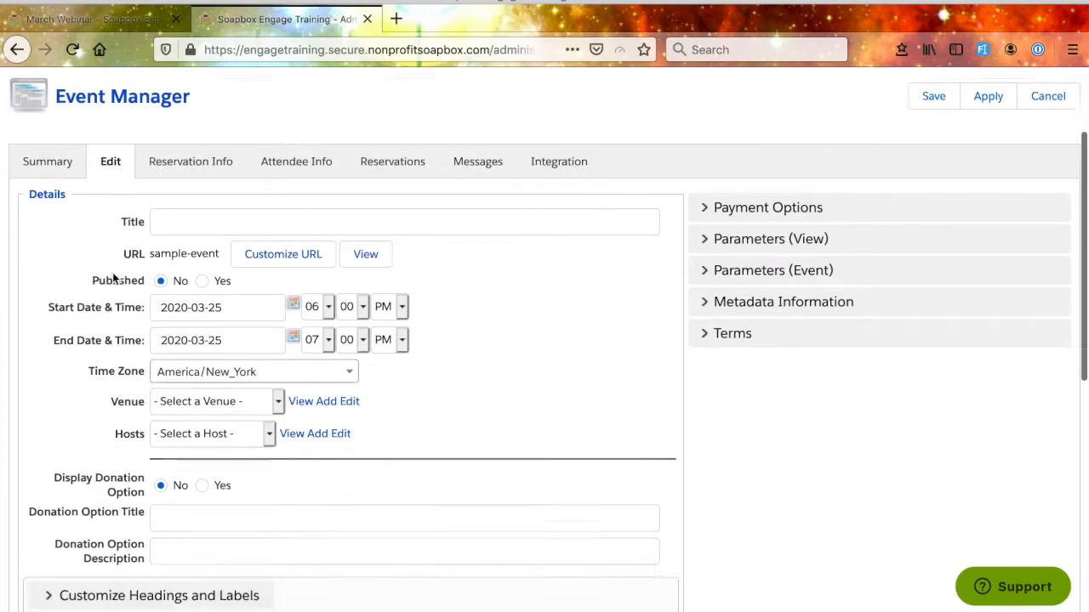
scroll(112, 277, up, 5)
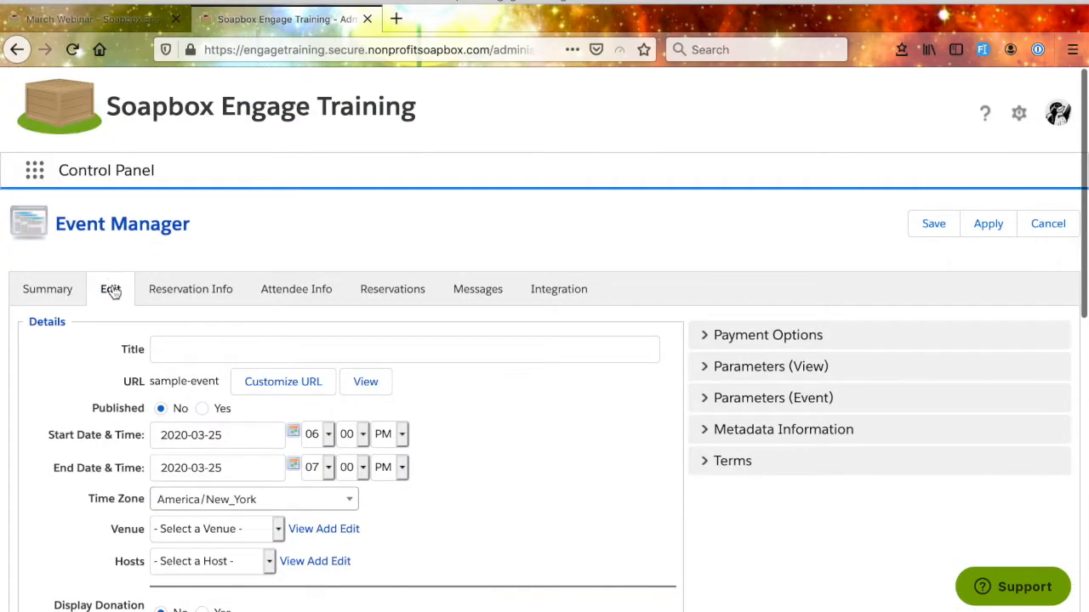
Title the event Star Wars Party and apply the changes without selecting a Salesforce Campaign
click(186, 352)
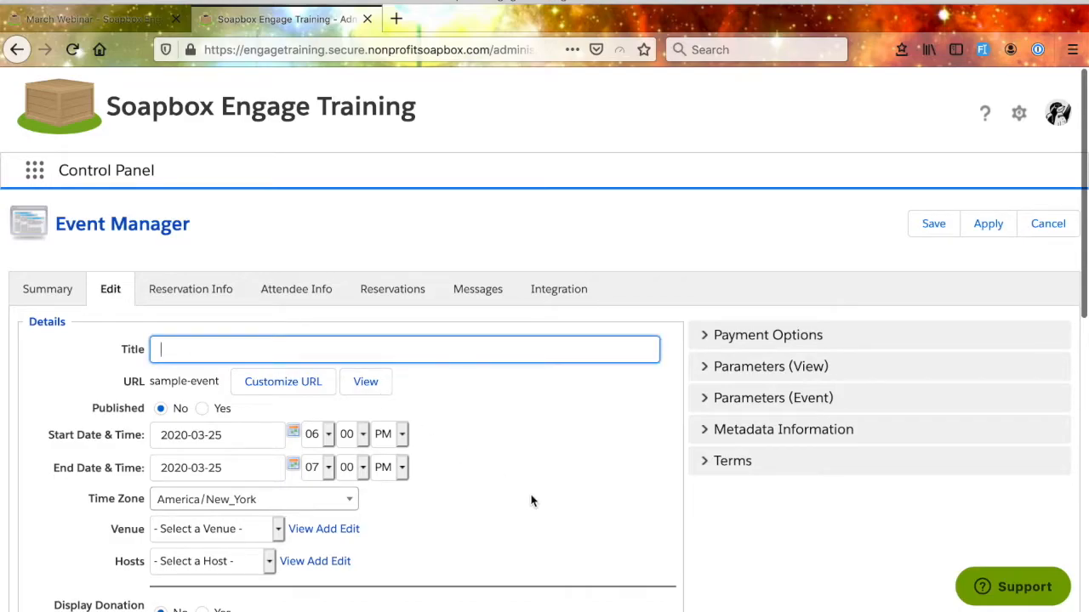
text(Star Wars Party)
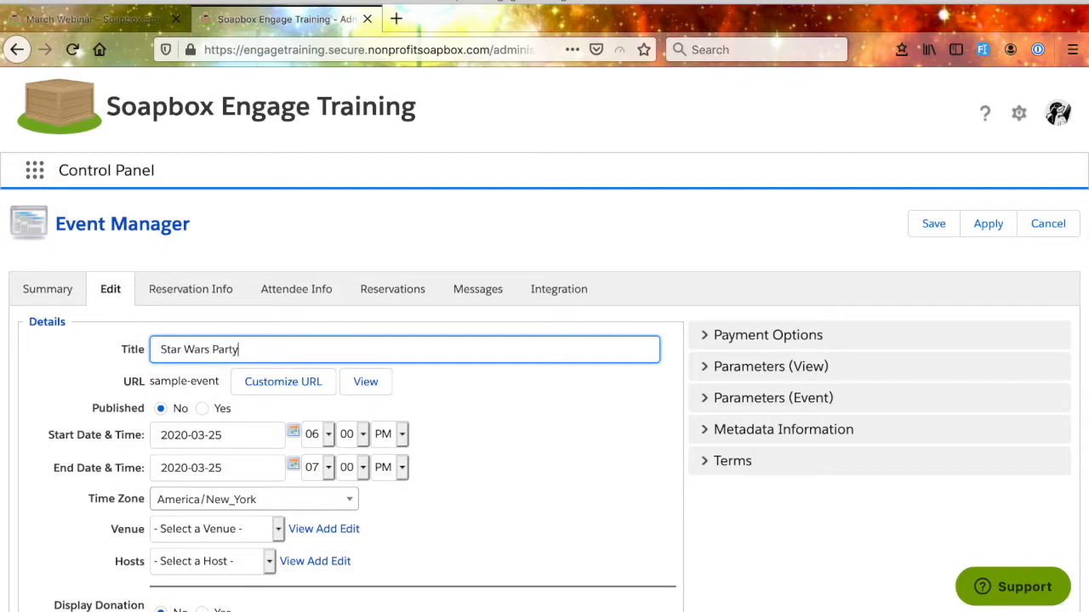
scroll(555, 485, down, 2)
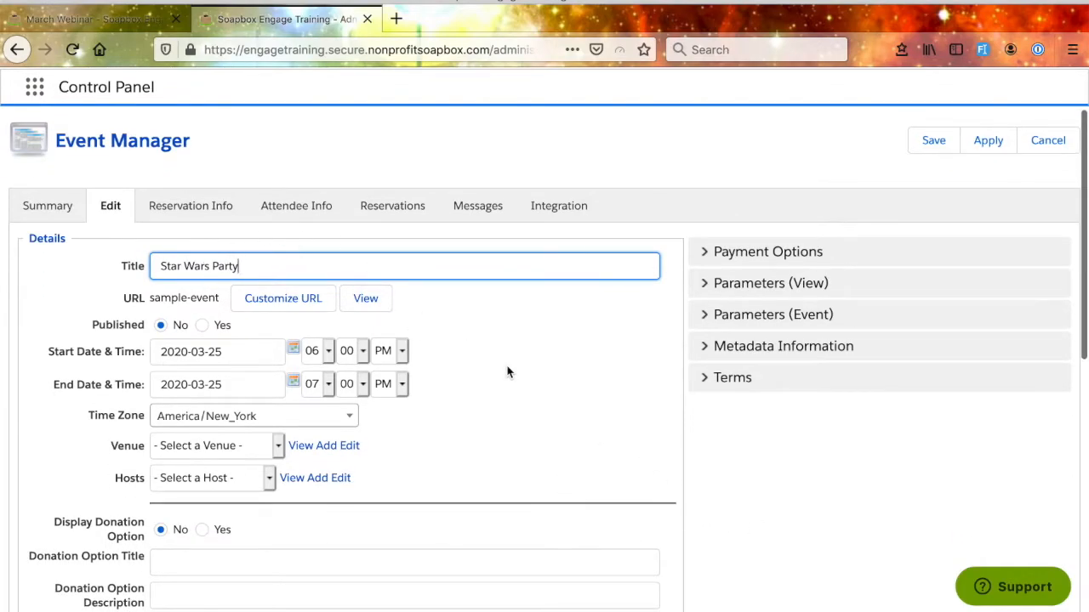
scroll(508, 371, up, 1)
click(954, 168)
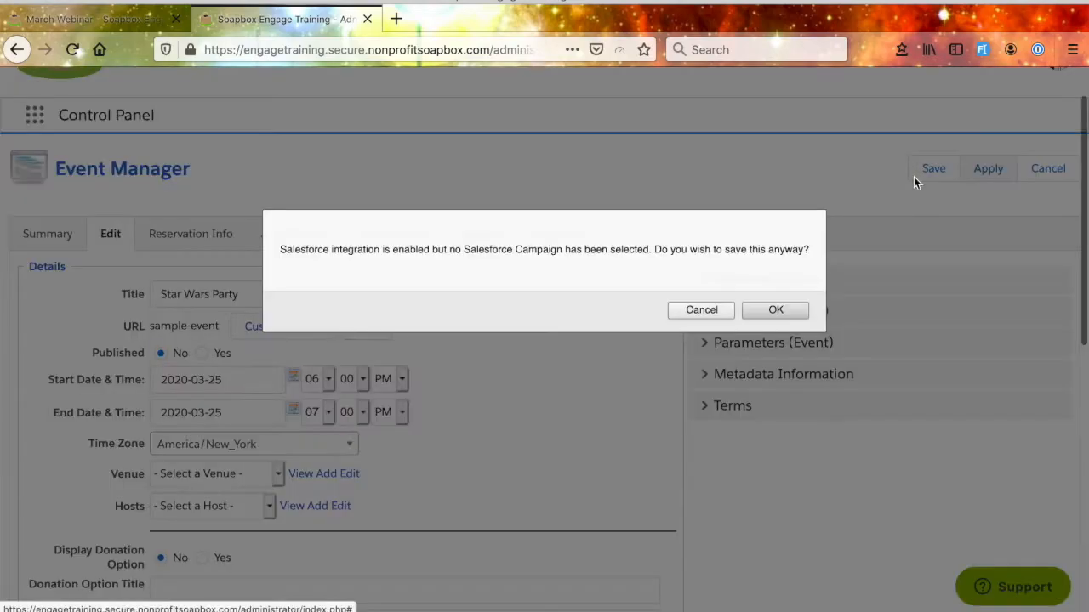
click(759, 311)
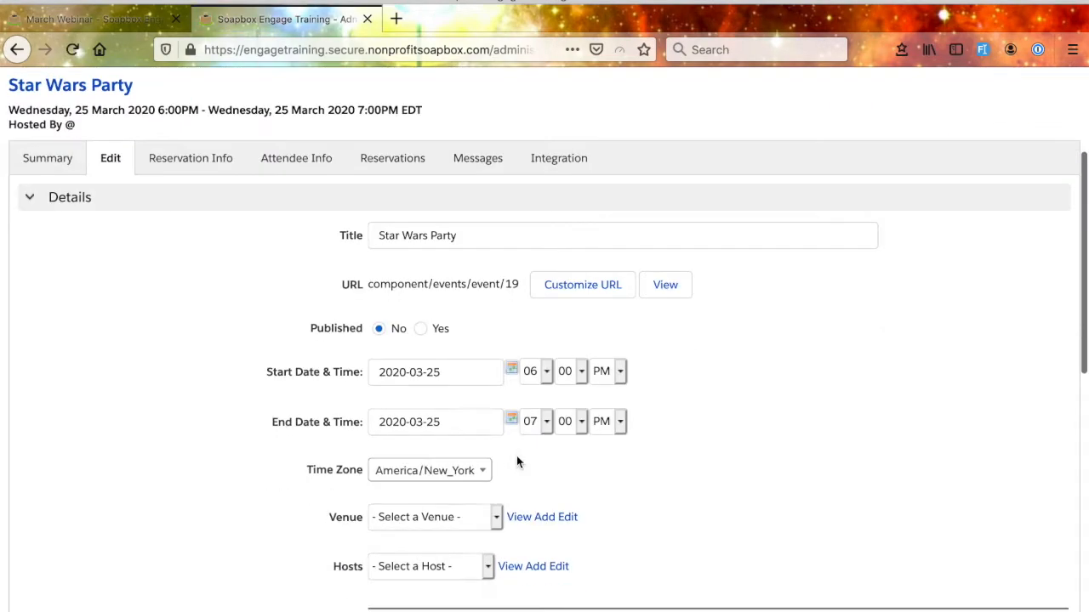
Customize the event's URL with the page link starwars and a page title starting with Star, and save it
click(601, 288)
click(541, 334)
text(starwars)
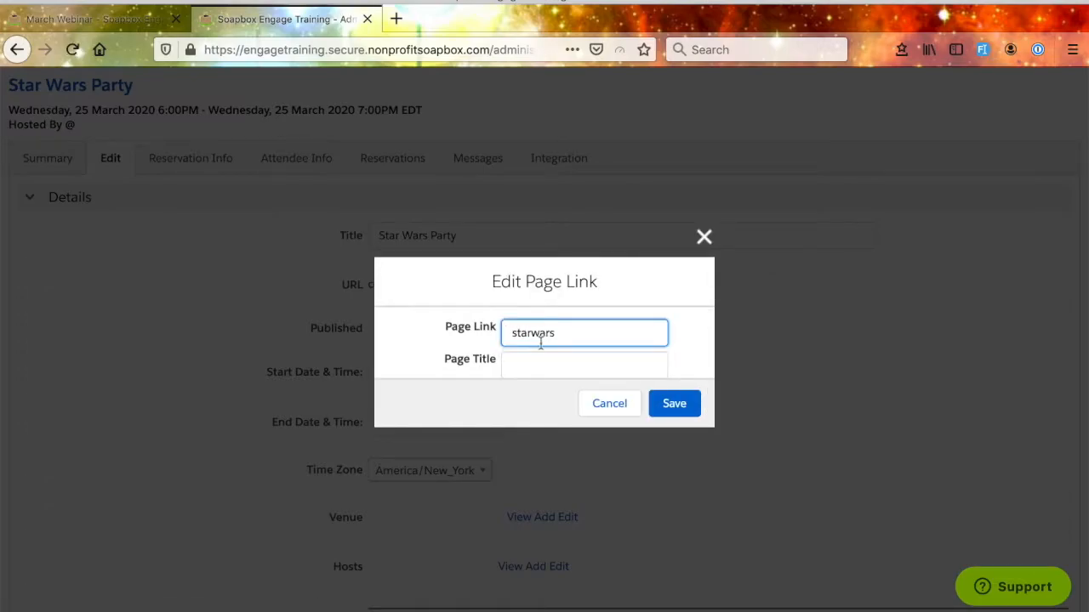
click(520, 363)
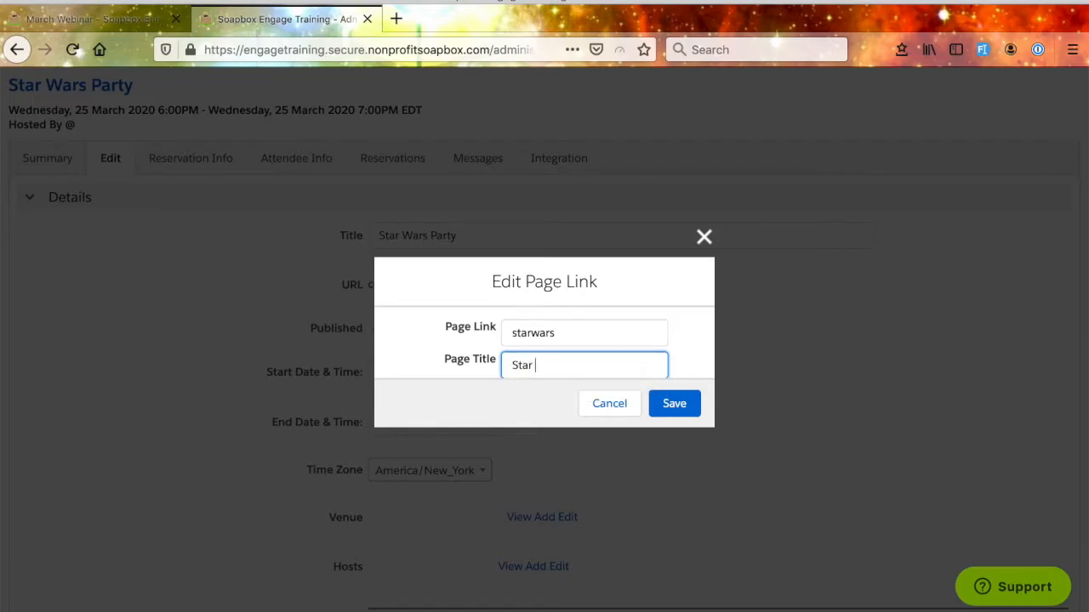
text(s)
click(688, 408)
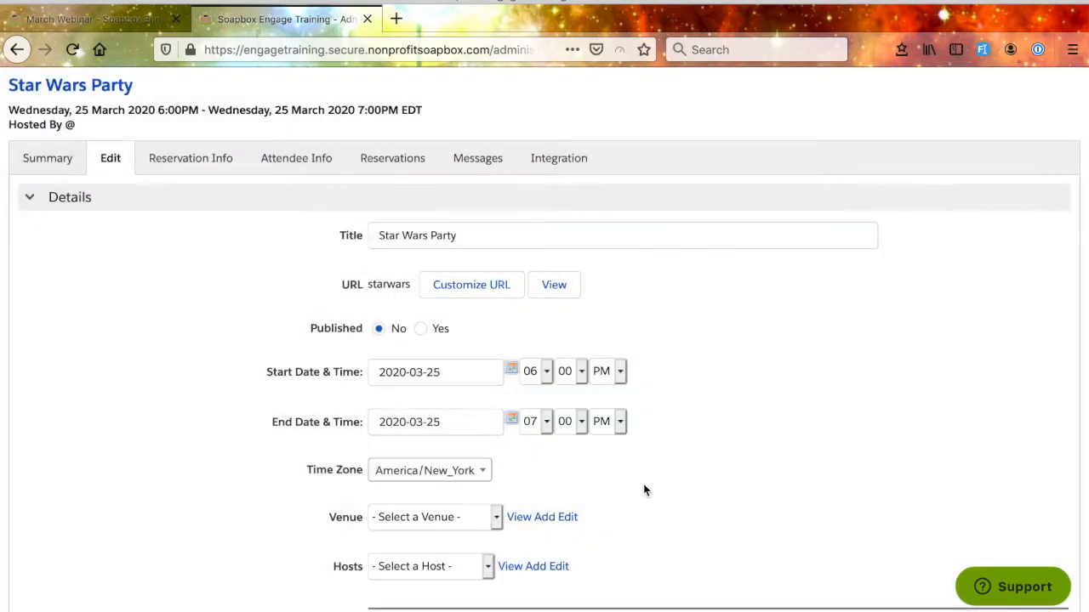
Set the event to published and its start date to 2020-03-31
scroll(603, 388, down, 2)
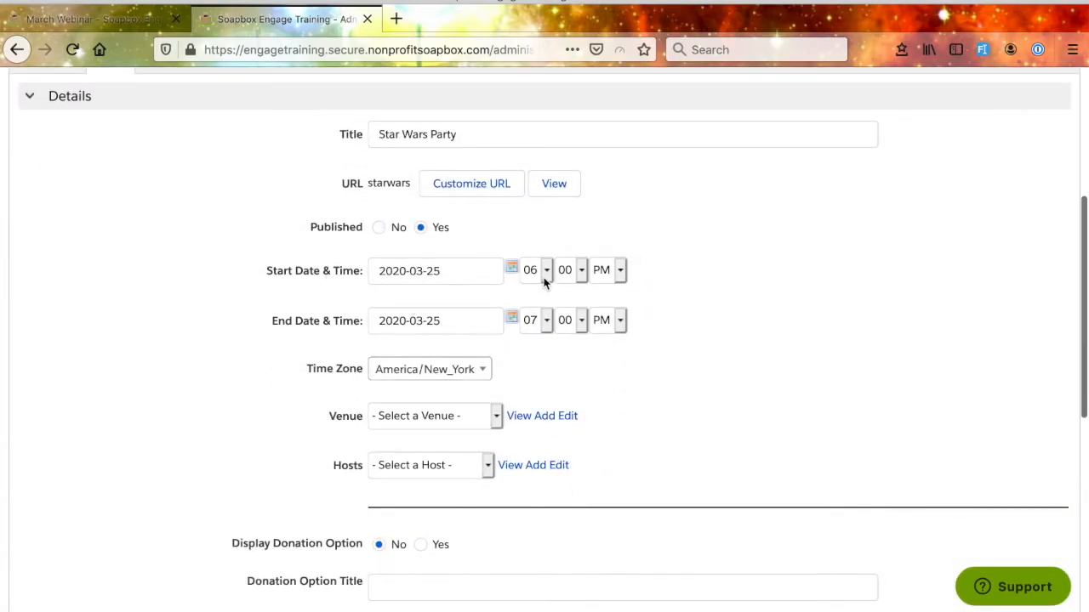
click(511, 270)
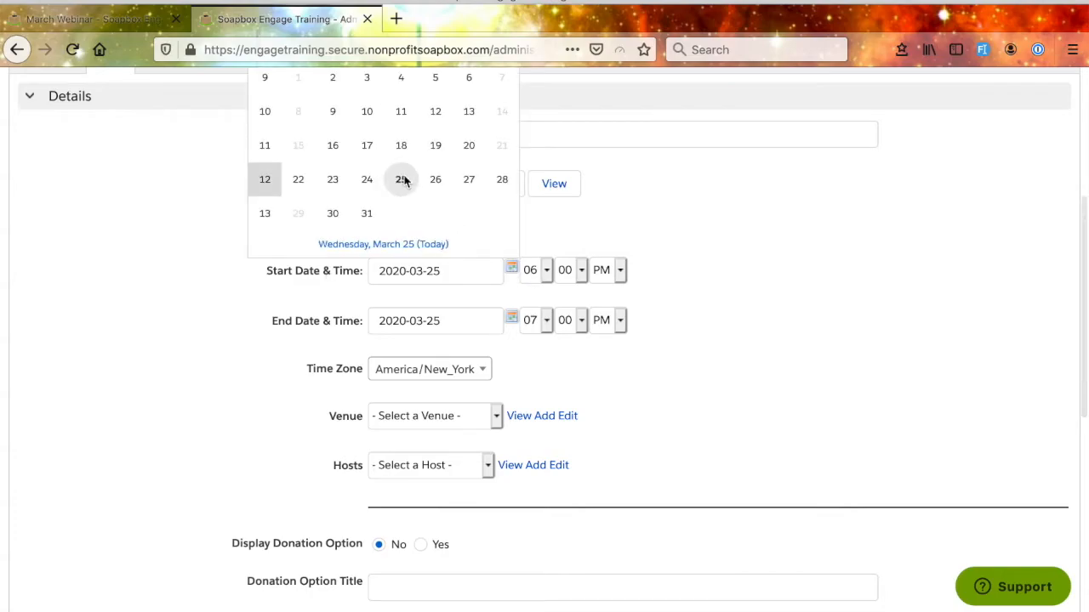
click(366, 214)
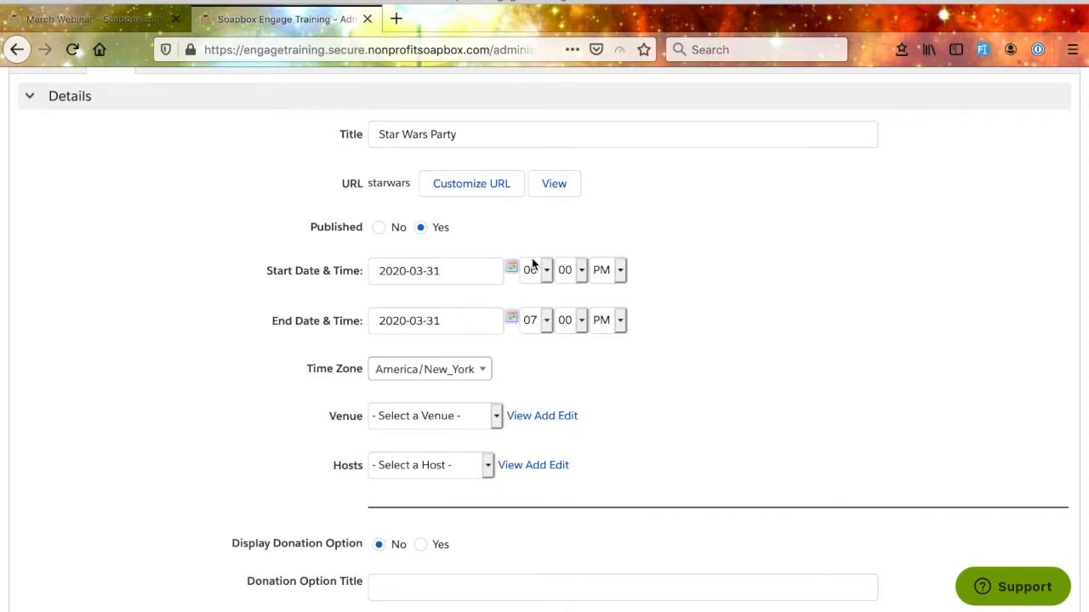
Assign Soapbox Engage HQ as the event's venue and Luke Skywalker as its host
scroll(575, 406, down, 2)
scroll(575, 405, down, 1)
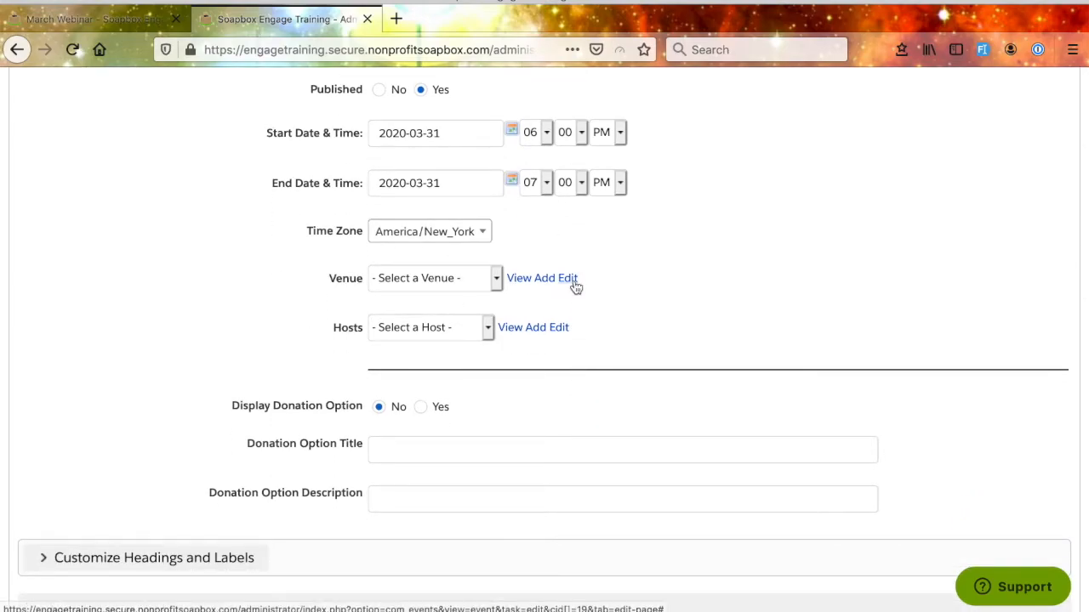
scroll(575, 287, up, 1)
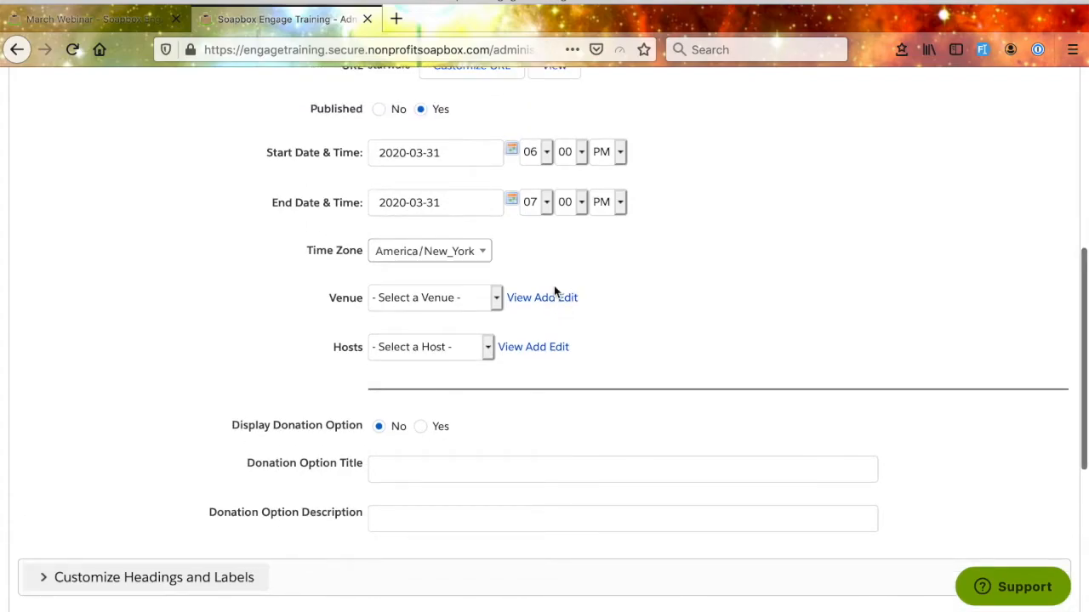
scroll(555, 296, down, 1)
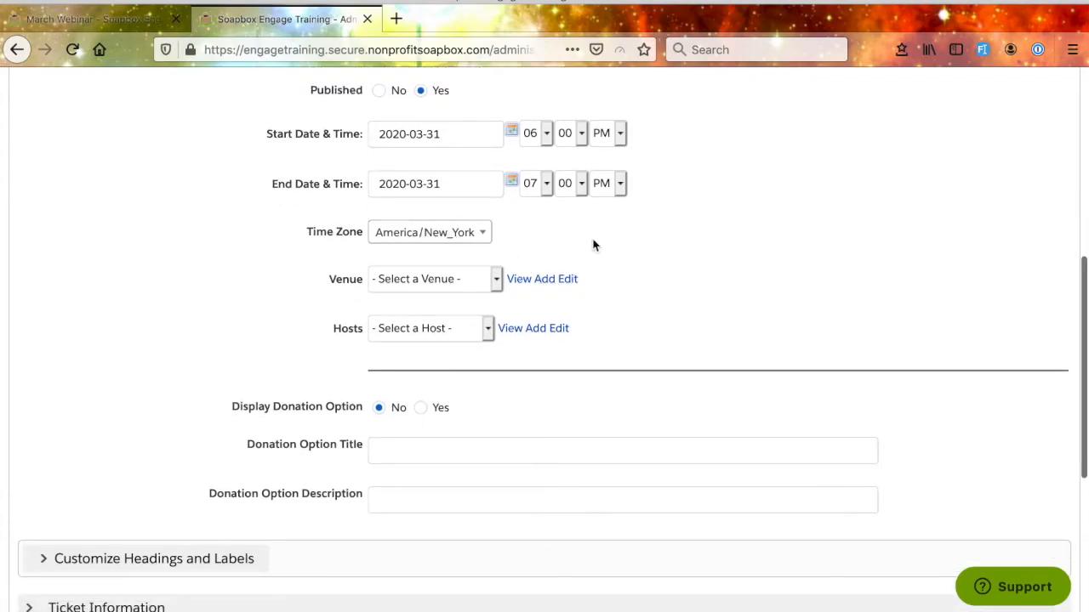
scroll(593, 245, down, 1)
click(498, 240)
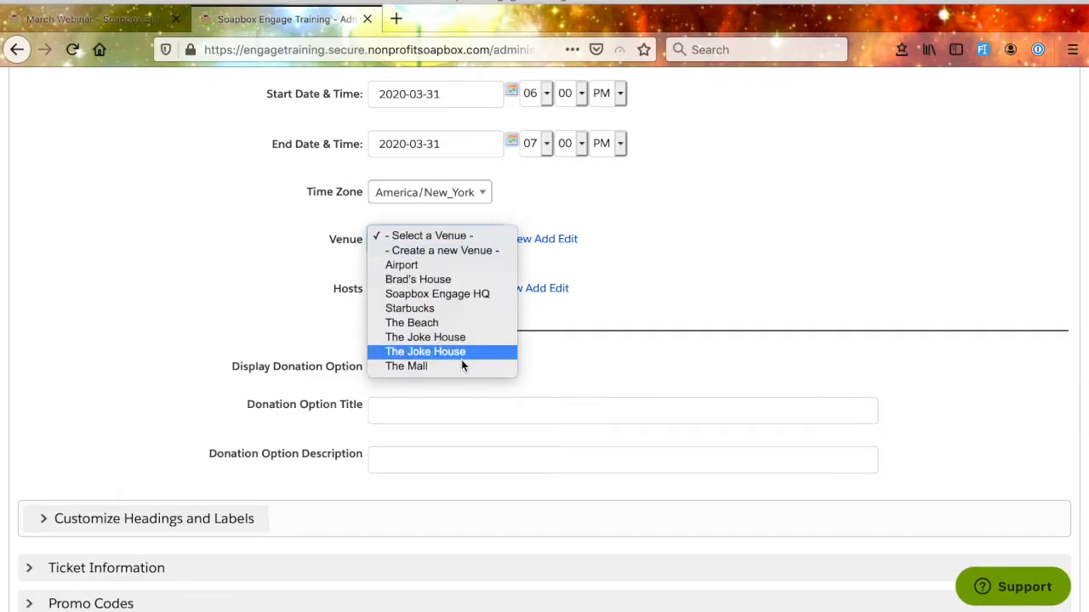
click(420, 294)
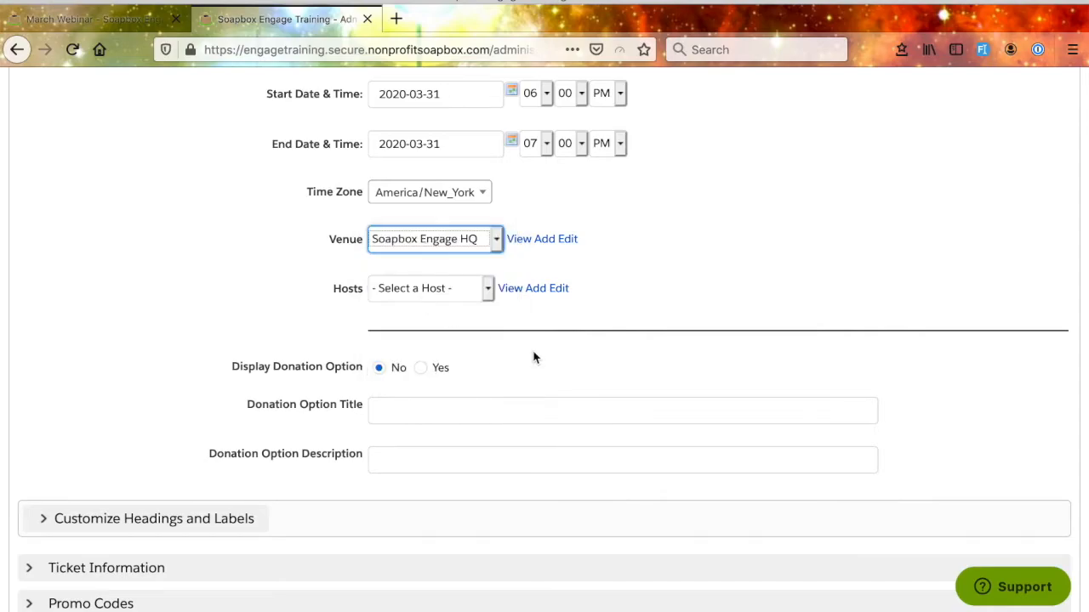
click(488, 291)
click(489, 344)
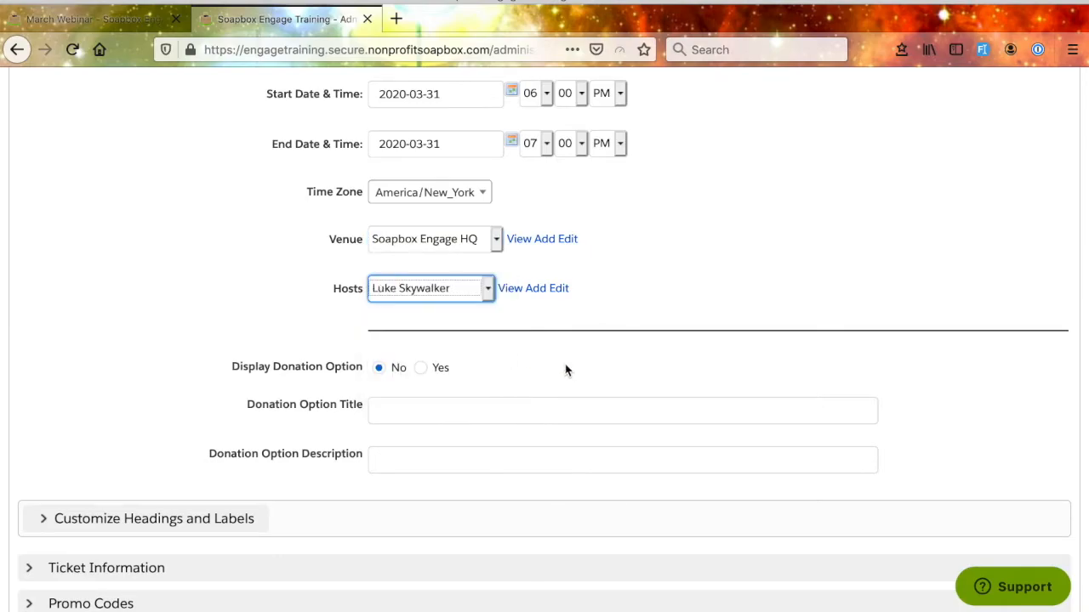
Enable the event's donation option and look over its title and description fields, leaving both empty
scroll(563, 368, down, 2)
mouse_move(299, 281)
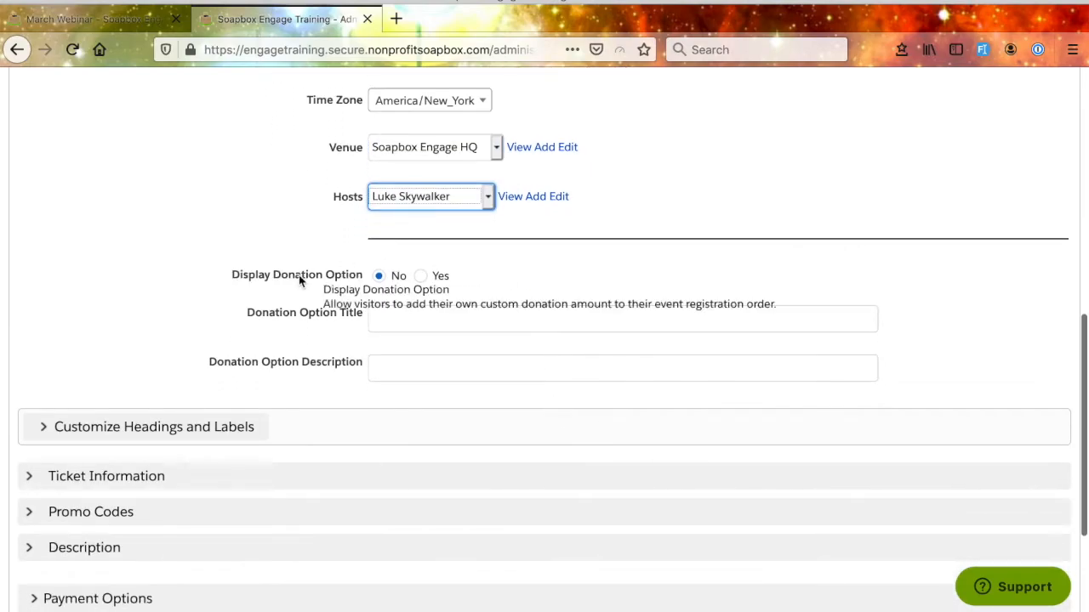
click(421, 276)
scroll(615, 340, down, 1)
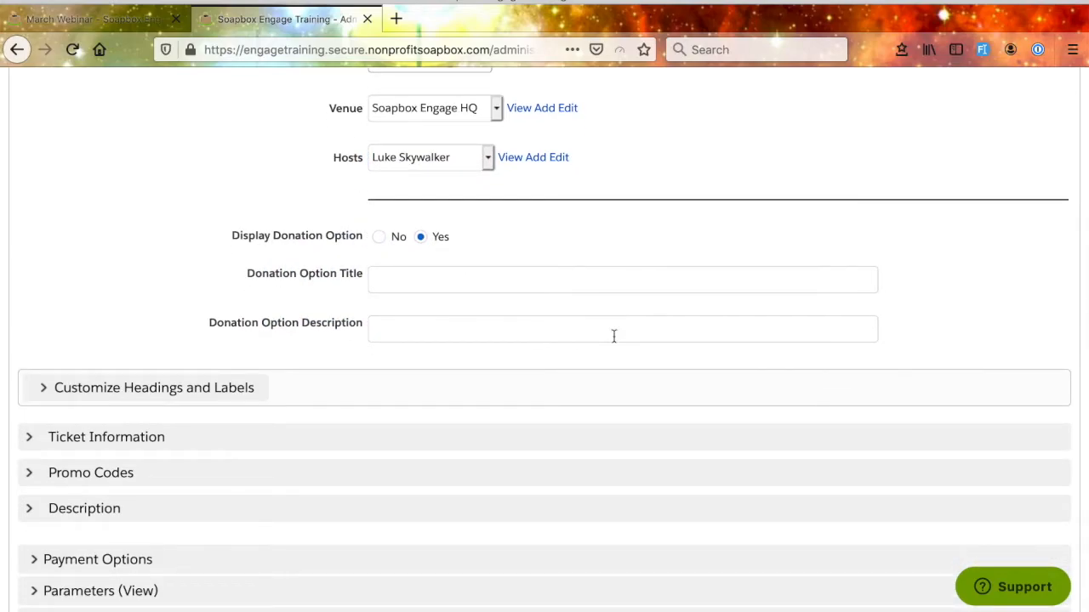
scroll(615, 343, down, 1)
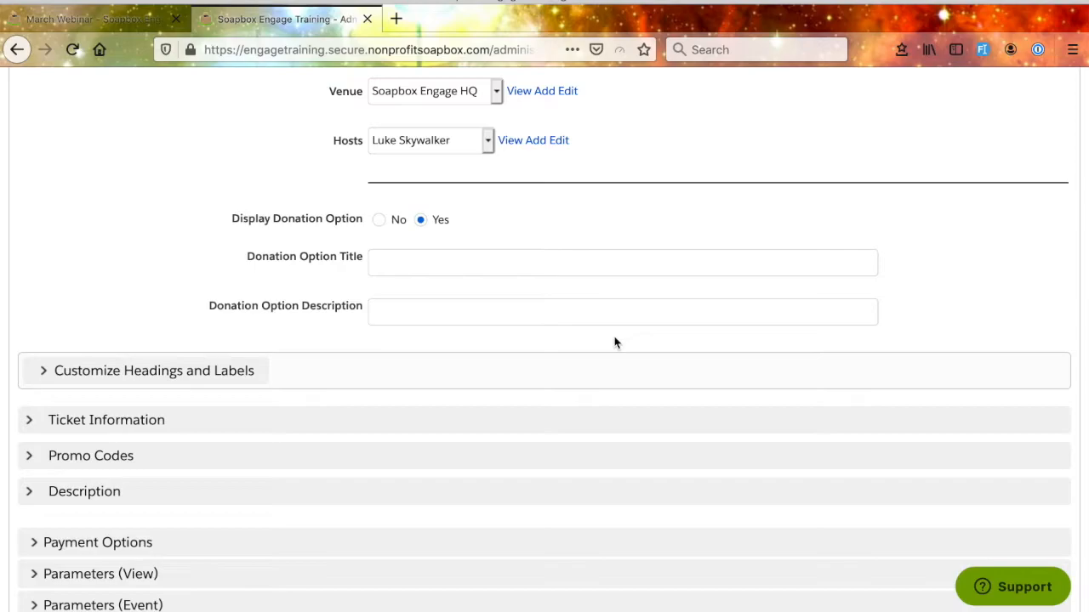
scroll(615, 343, down, 1)
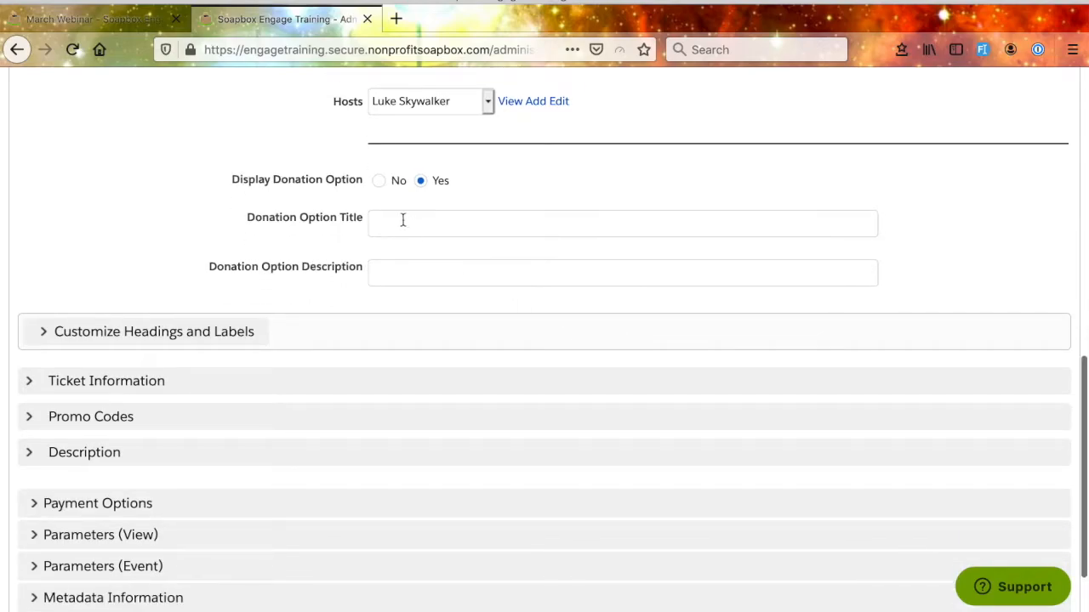
mouse_move(361, 225)
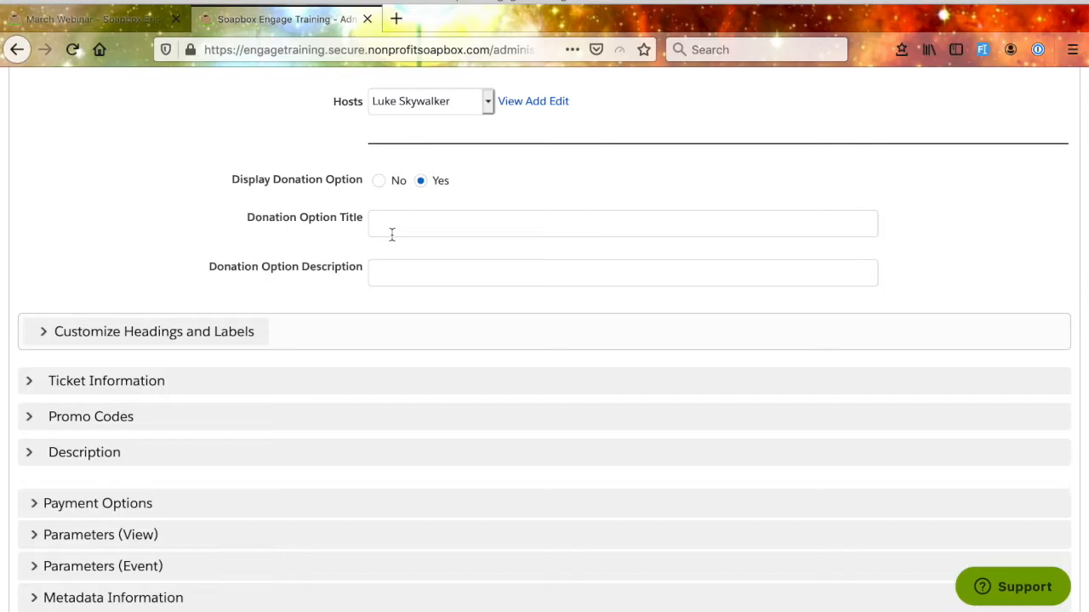
scroll(431, 298, down, 1)
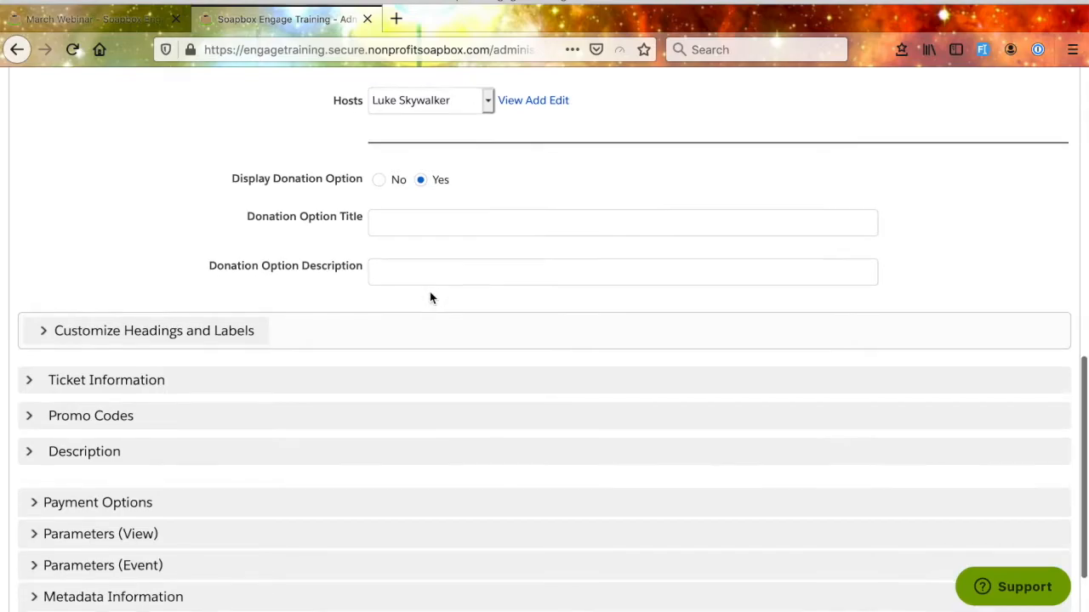
scroll(430, 297, up, 1)
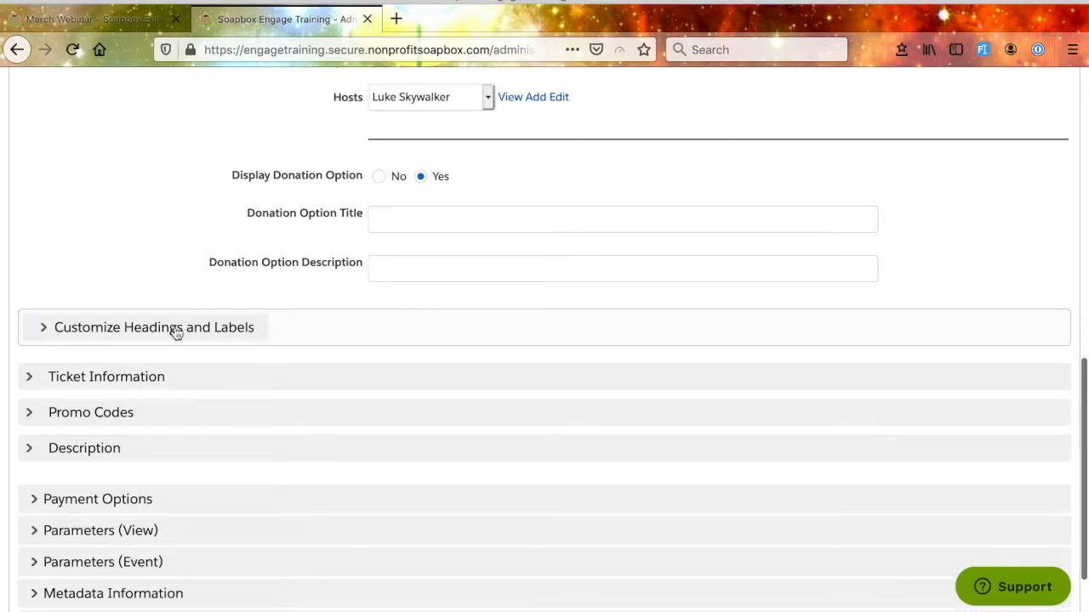
Examine the heading and label customization options in the event's details, along with its date, venue and host settings
click(136, 332)
scroll(300, 417, down, 3)
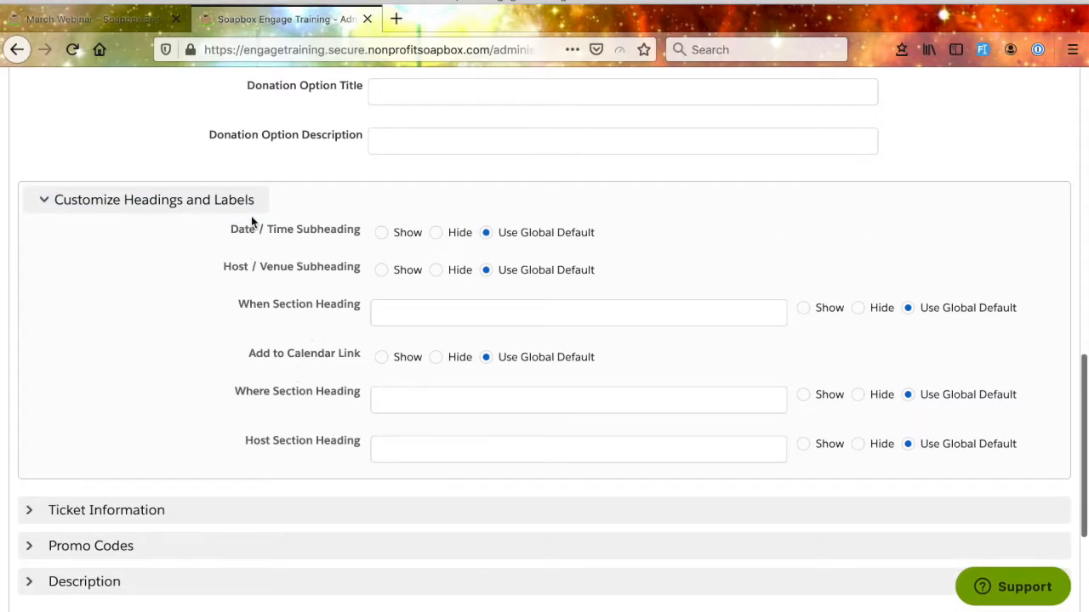
drag(267, 212, 51, 204)
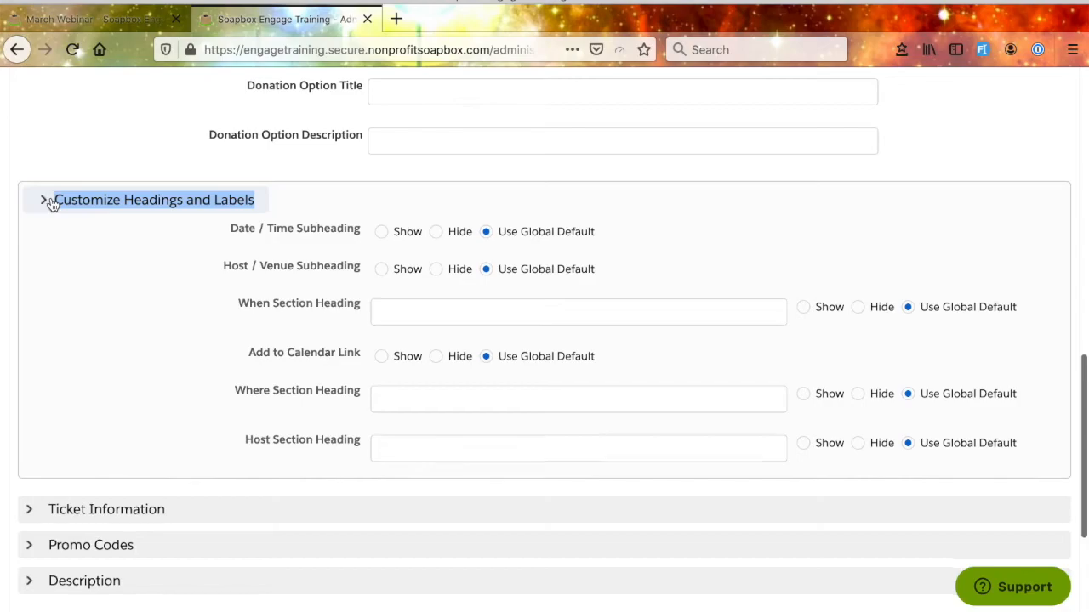
scroll(142, 165, up, 6)
scroll(186, 438, down, 5)
scroll(187, 445, up, 3)
scroll(188, 442, up, 3)
scroll(366, 566, down, 2)
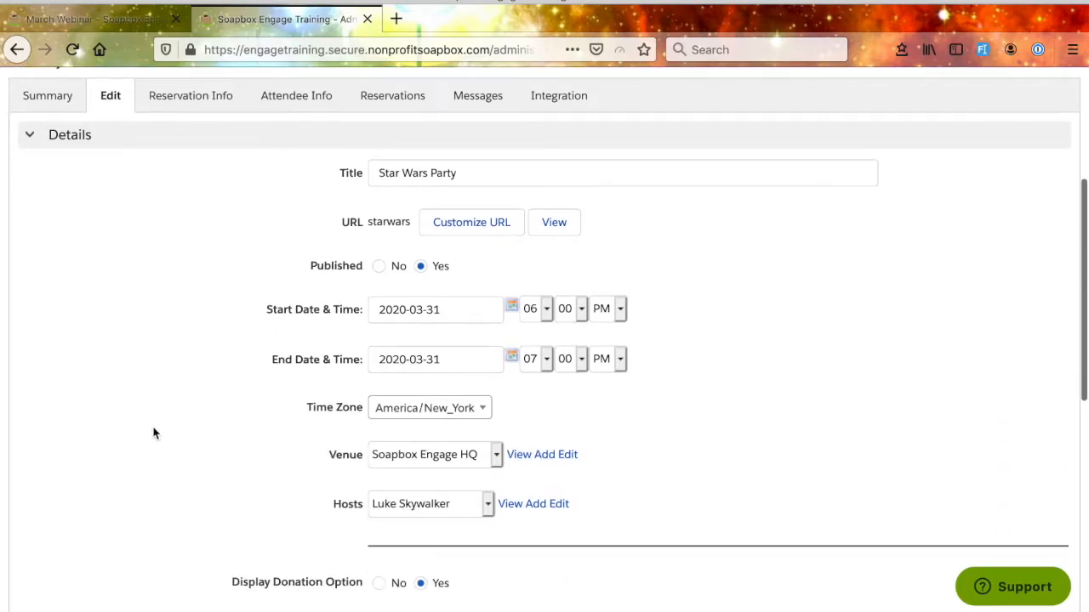
mouse_move(312, 409)
scroll(312, 409, down, 4)
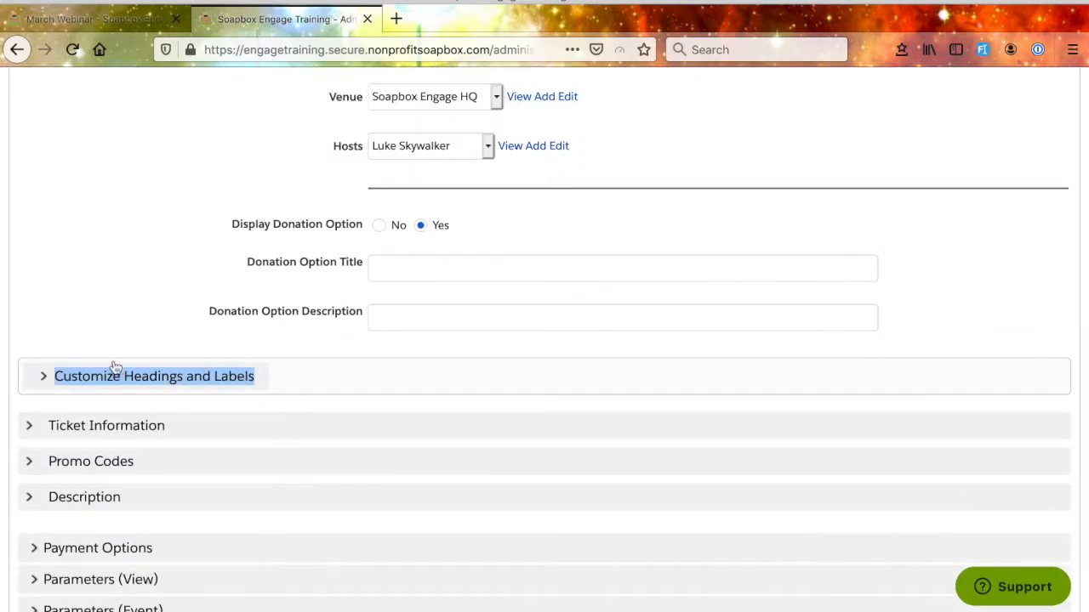
Save the event's details without a Salesforce Campaign, keeping the event open for editing
scroll(112, 299, up, 5)
click(31, 218)
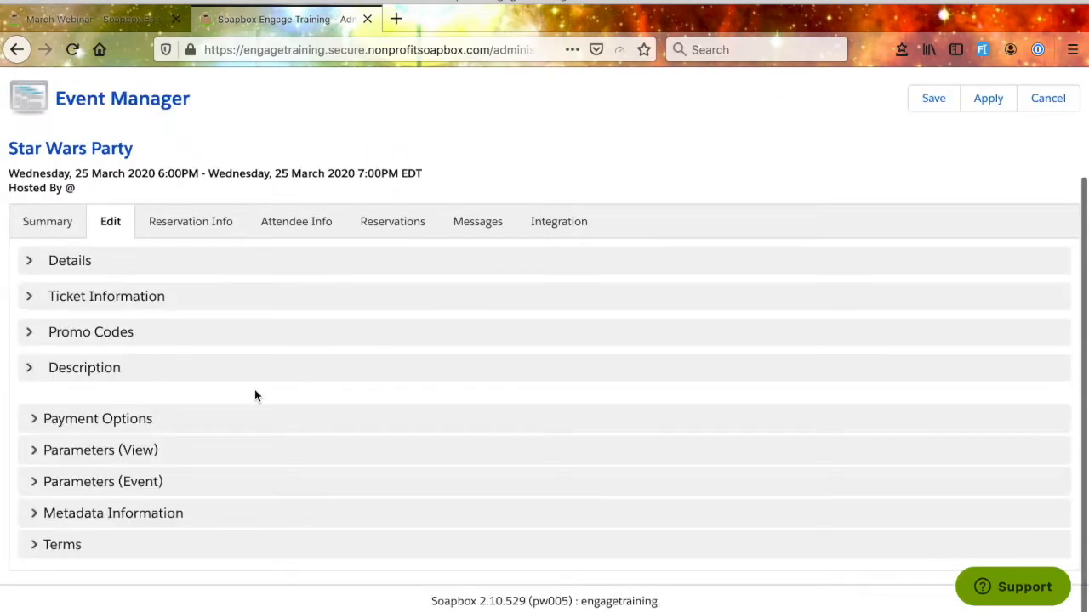
click(32, 263)
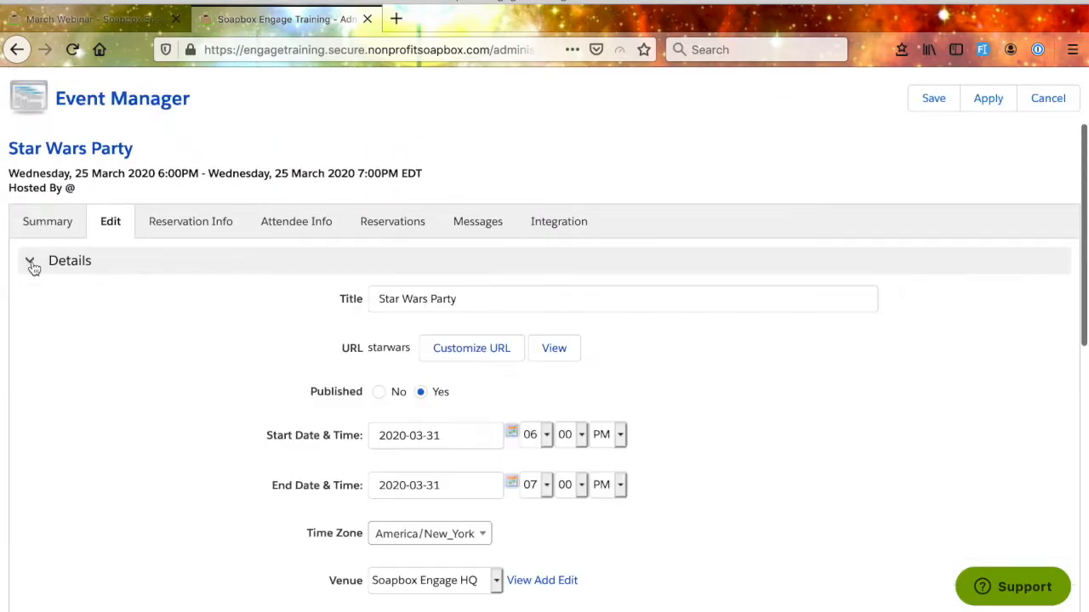
click(988, 101)
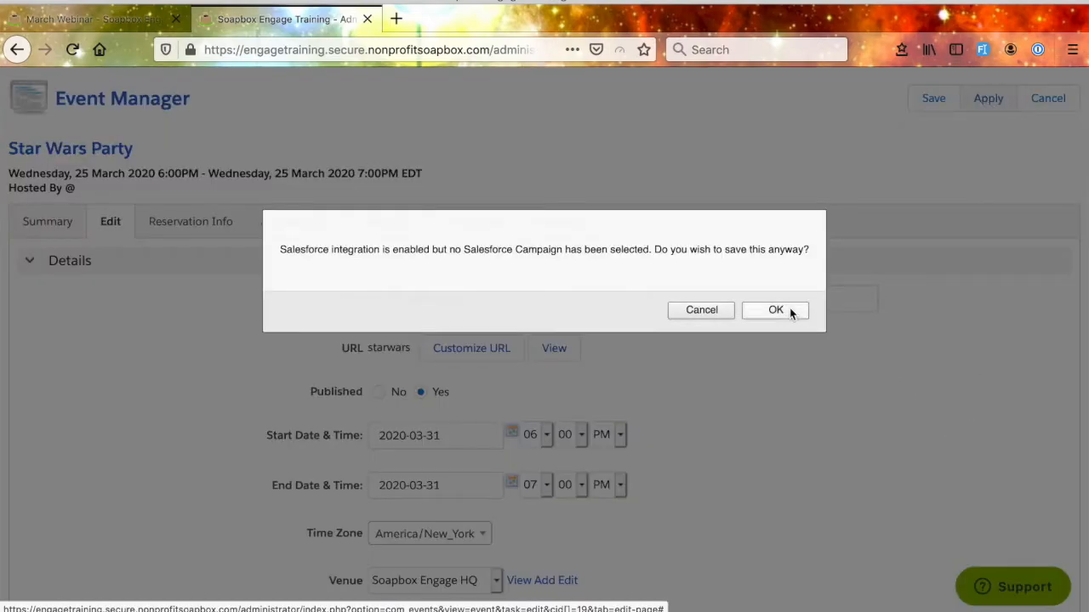
click(767, 310)
View the event's public page and examine its host, date, venue, registration and details sections
scroll(803, 514, down, 3)
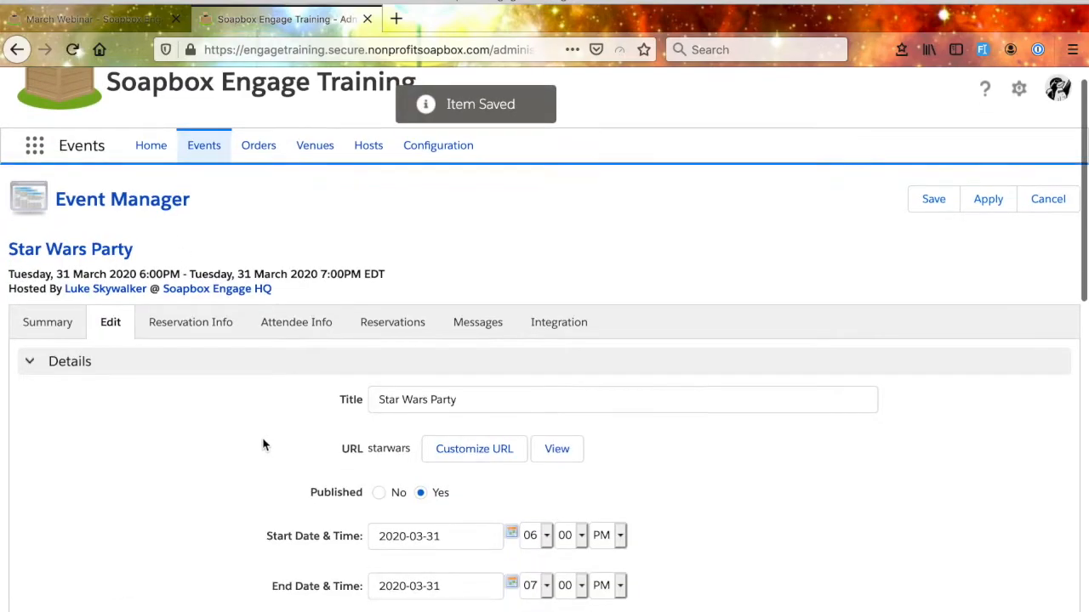
click(557, 449)
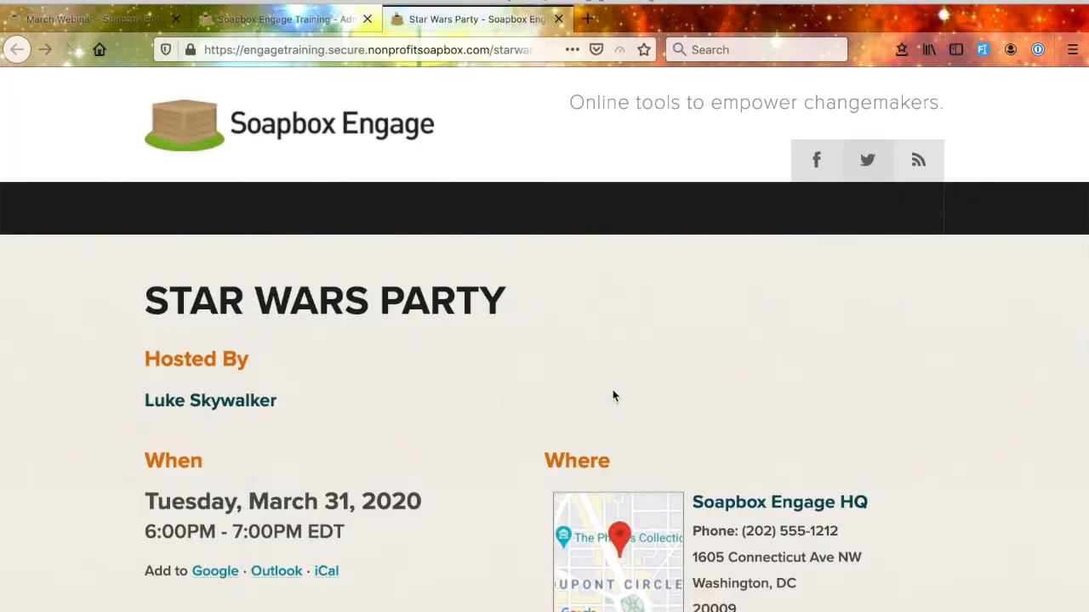
scroll(614, 395, down, 3)
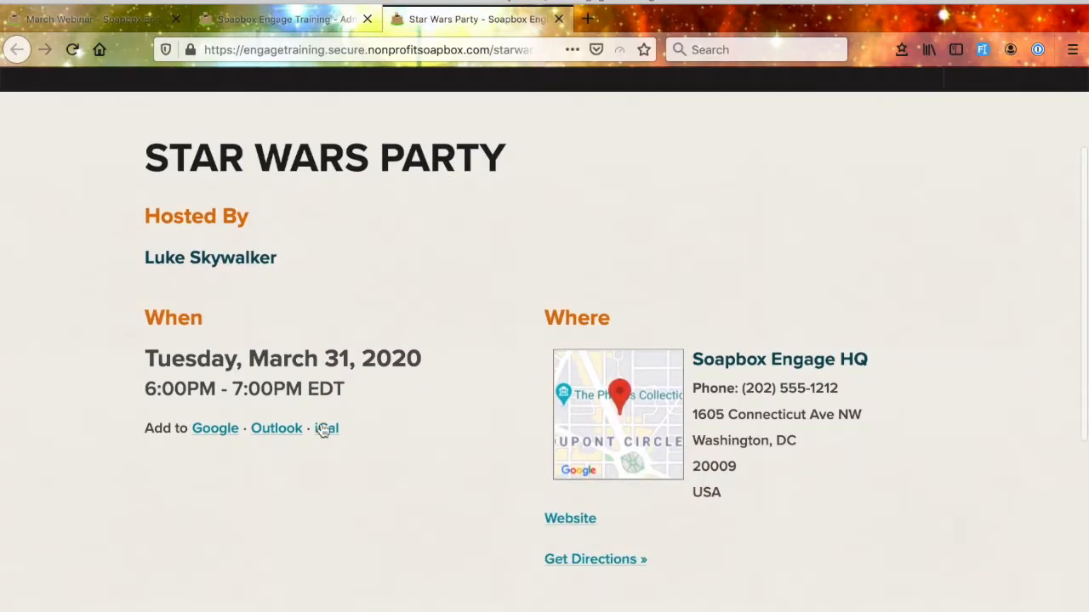
scroll(322, 431, down, 3)
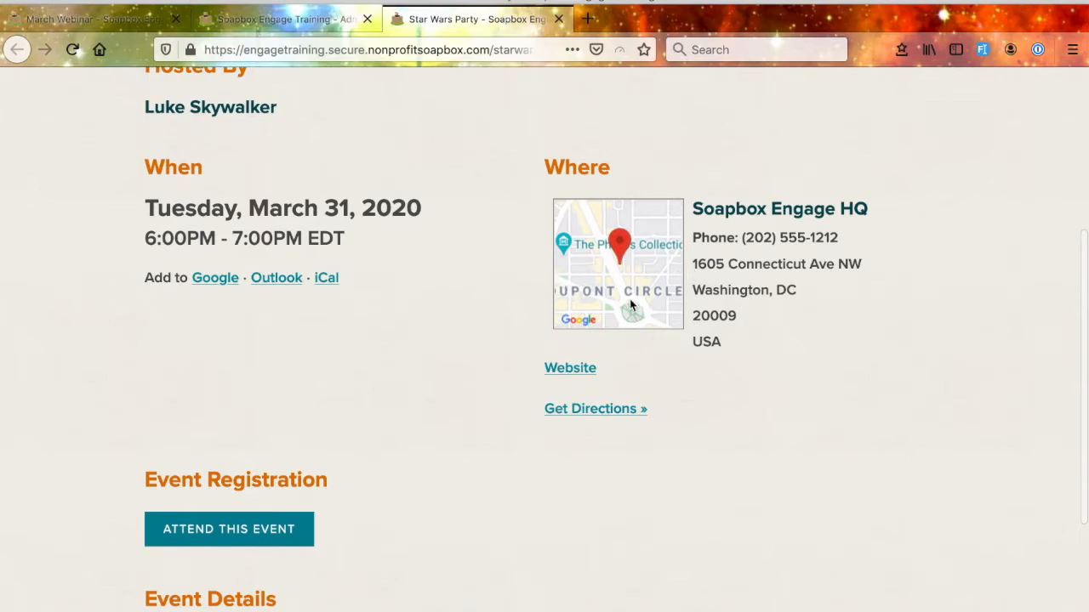
scroll(473, 212, up, 3)
click(284, 13)
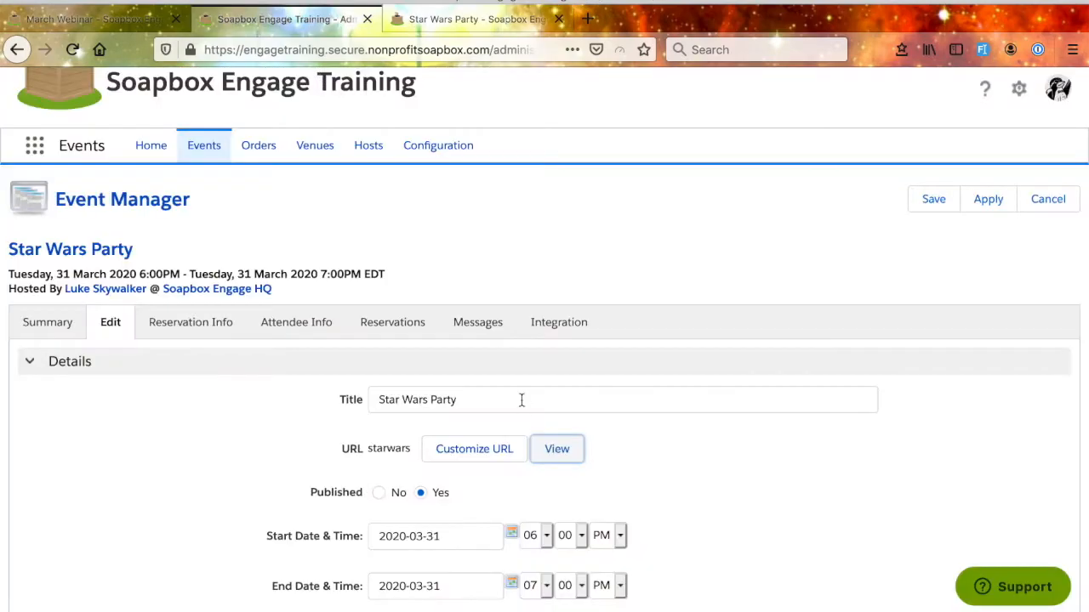
scroll(522, 403, down, 10)
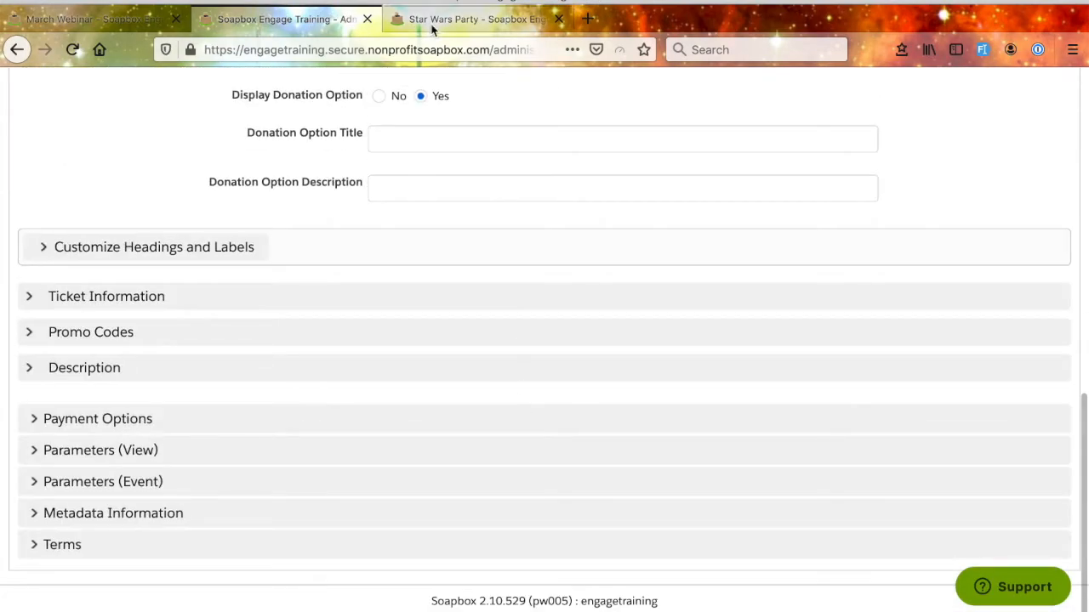
click(472, 19)
scroll(377, 281, down, 1)
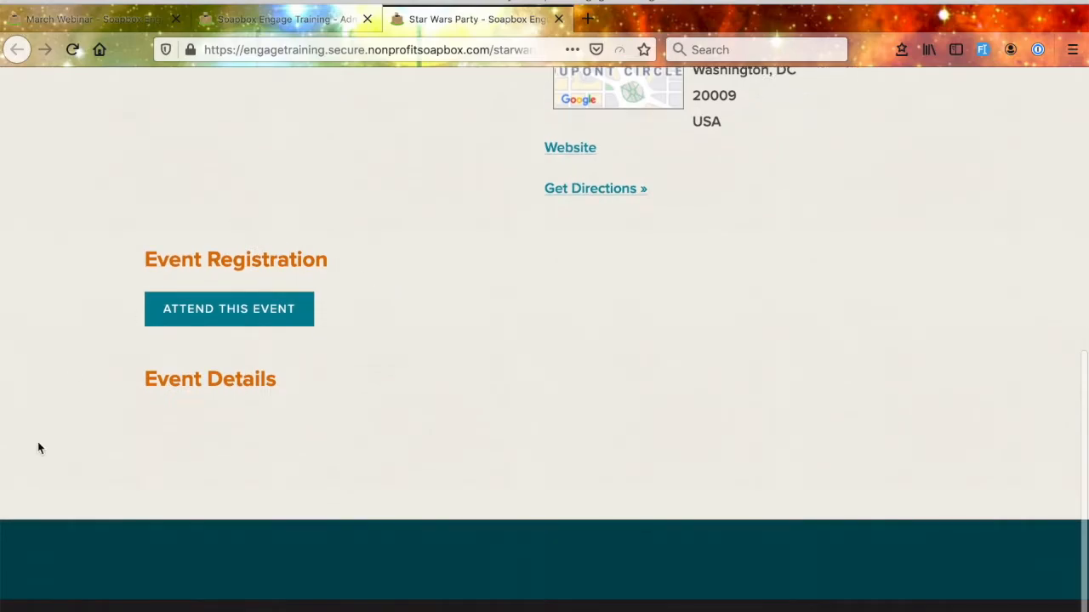
Return to the event editor and create a ticket named Free Ticket, priced as free, with 10 available
click(287, 19)
click(30, 297)
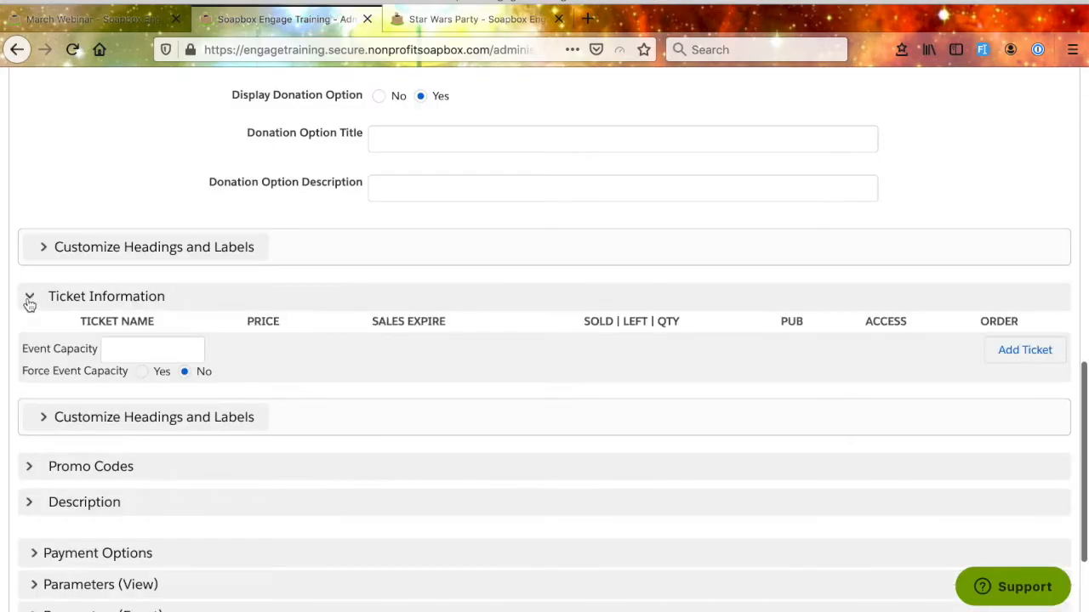
scroll(369, 451, down, 2)
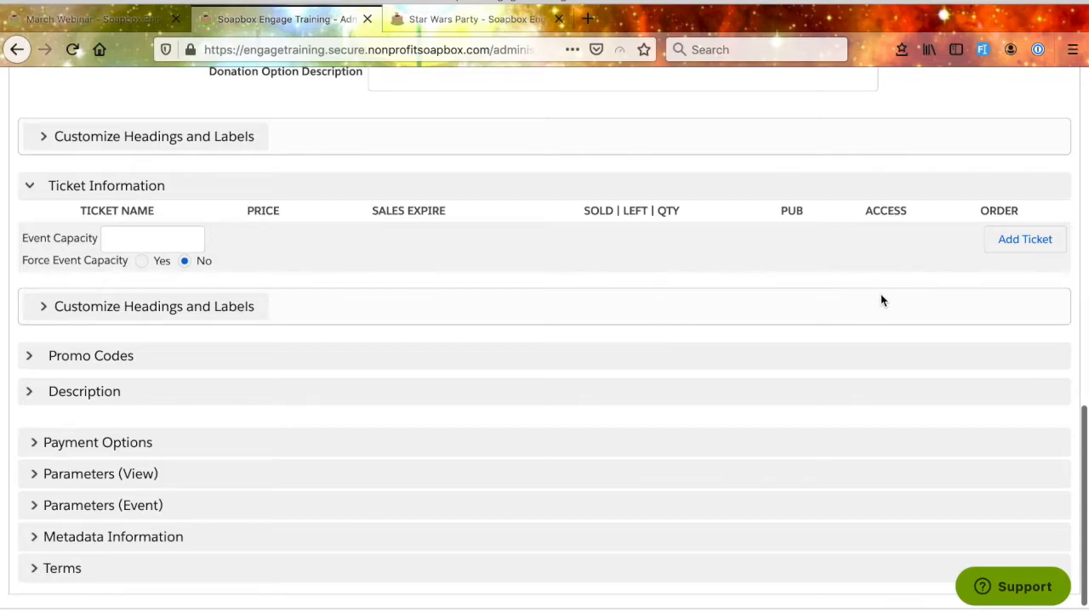
click(1027, 241)
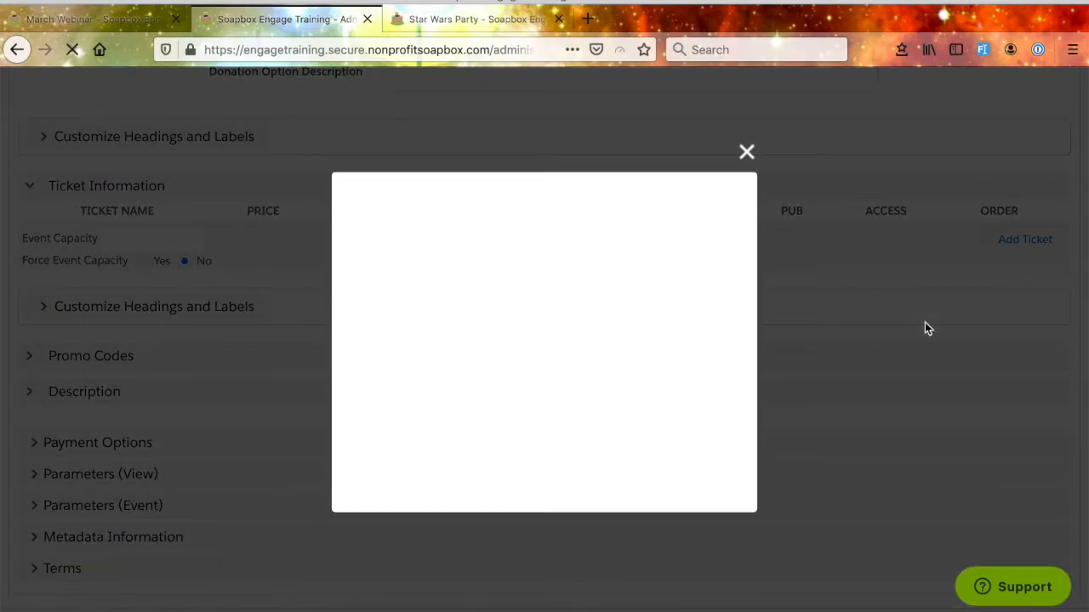
click(607, 267)
text(G)
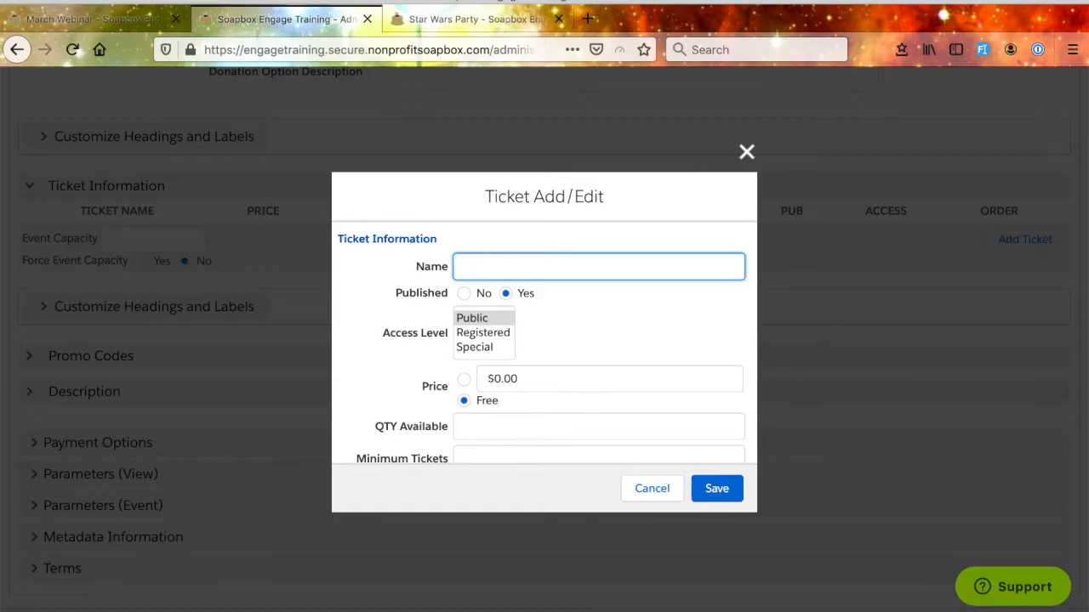
text(ree Ticket)
click(464, 404)
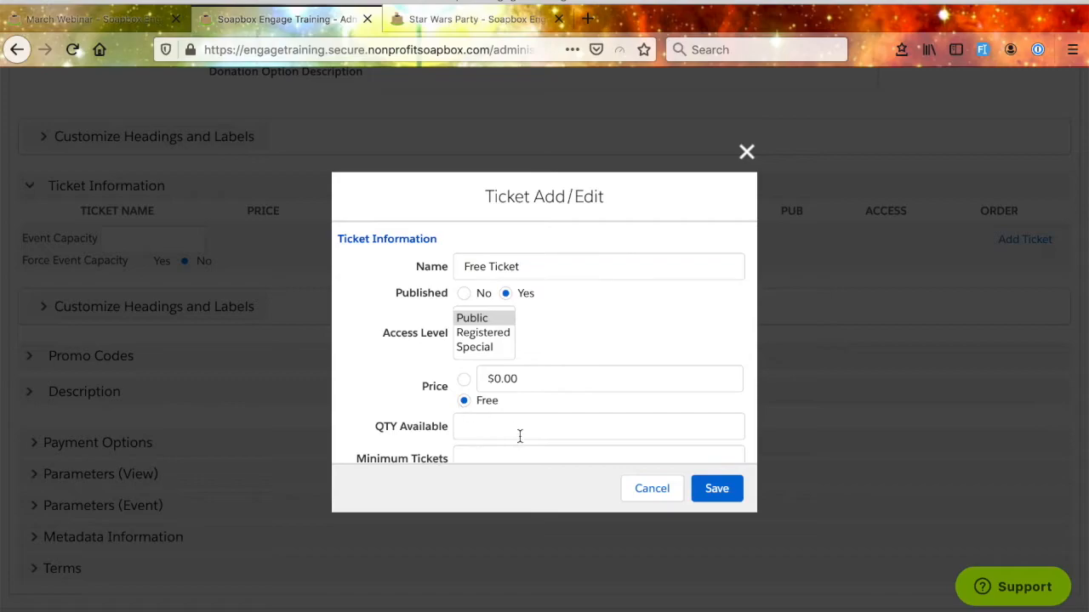
scroll(513, 428, down, 2)
click(467, 343)
text(10)
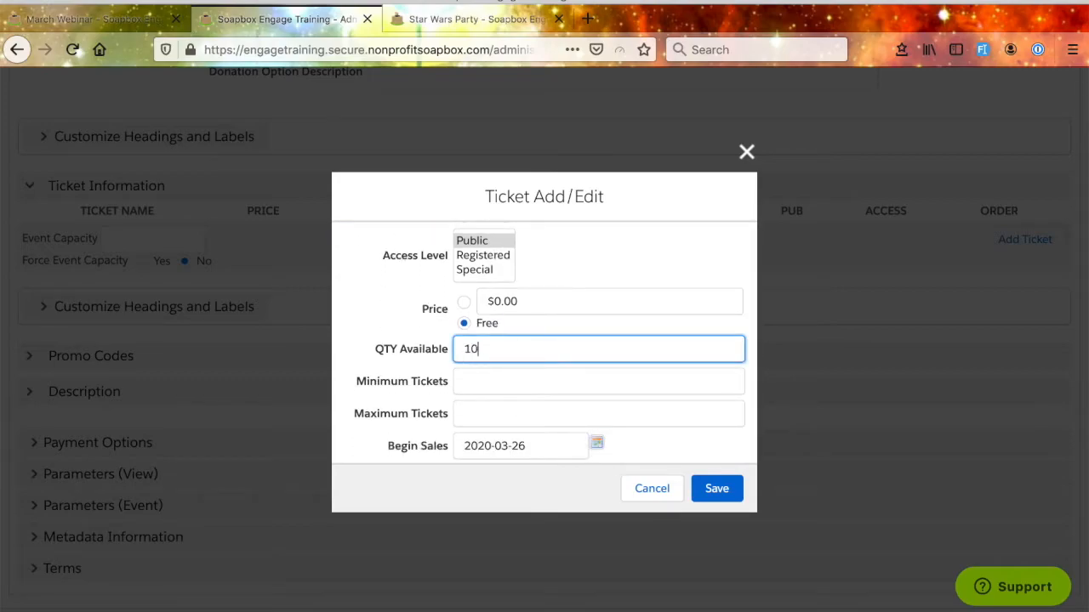
Set the free ticket's sales to begin on 2020-03-24 and save the ticket
scroll(534, 426, down, 2)
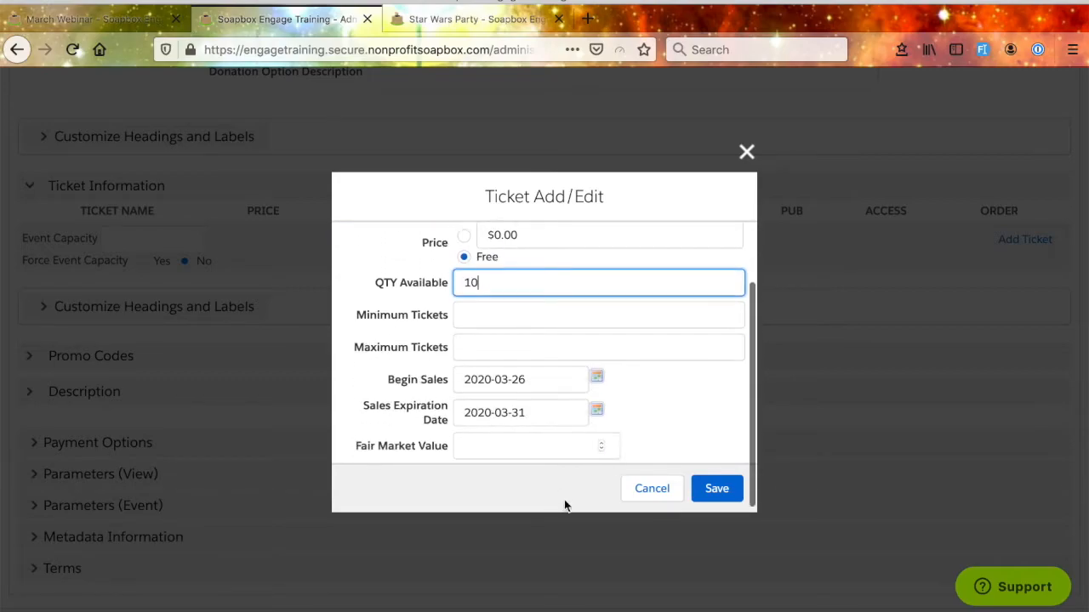
click(597, 373)
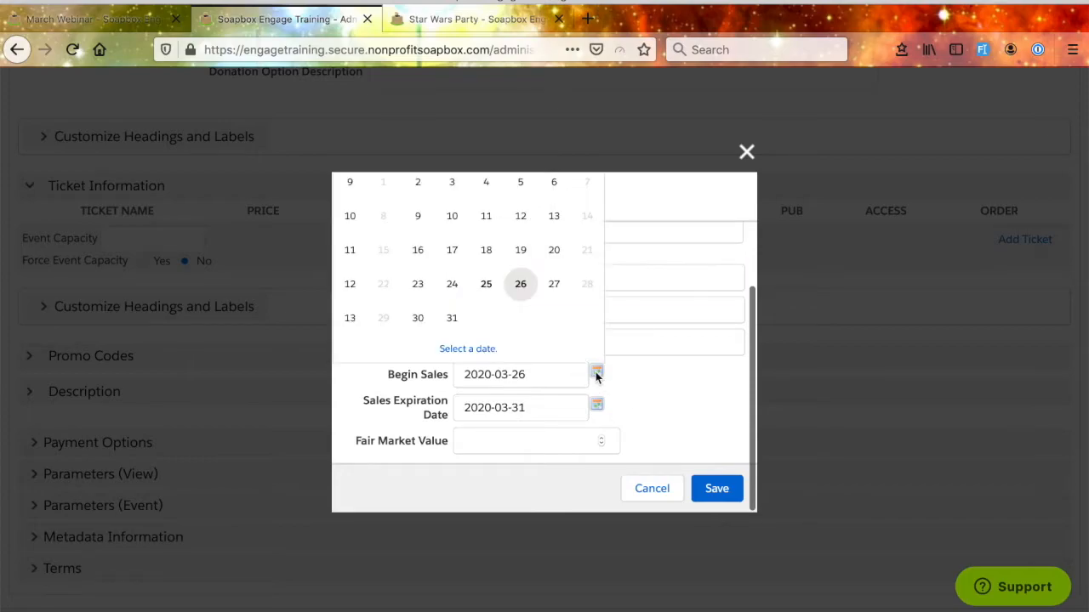
click(450, 284)
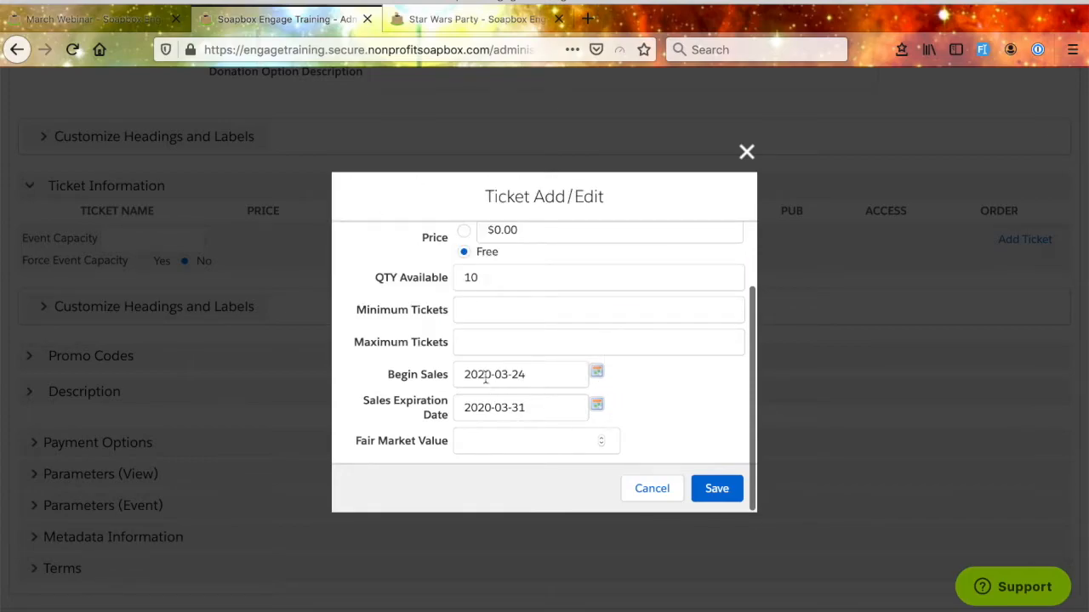
scroll(656, 394, down, 1)
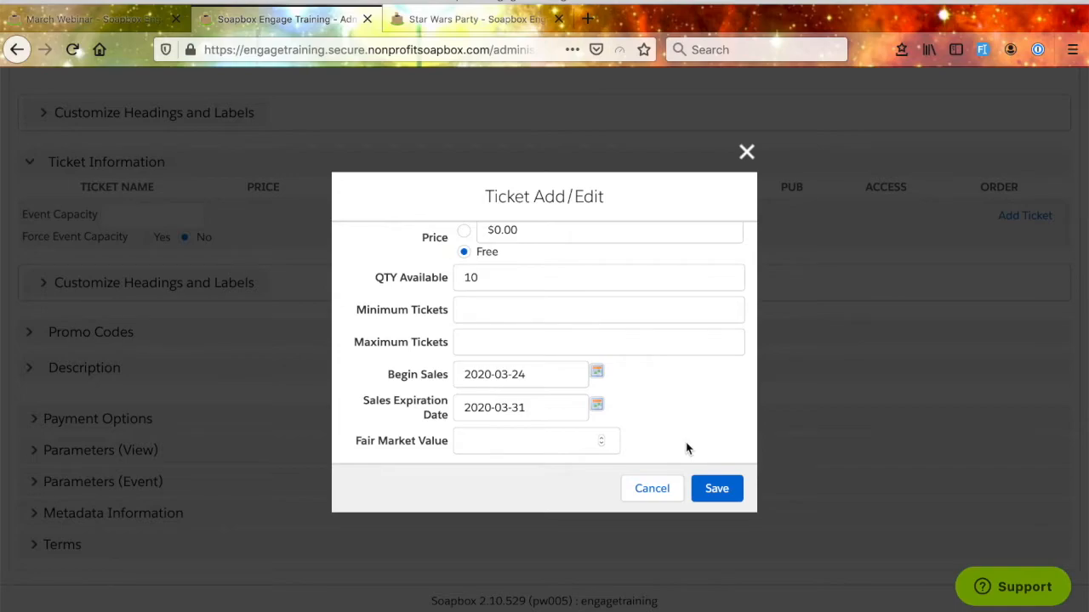
text(20)
click(719, 488)
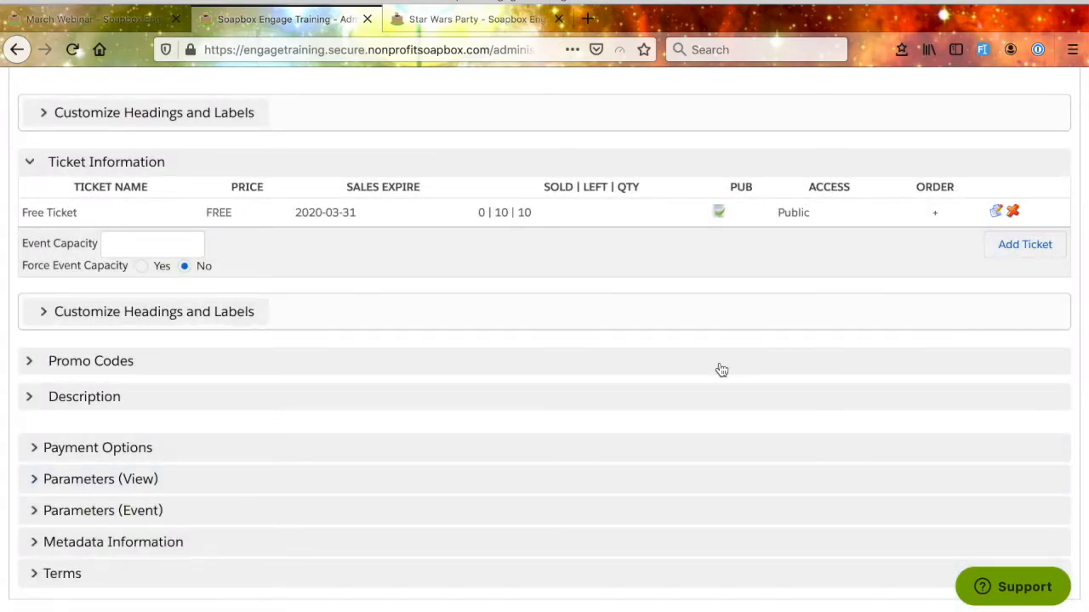
Start a second ticket for the event and name it Popcorn Ticket!!!!
scroll(722, 370, up, 2)
scroll(730, 456, down, 1)
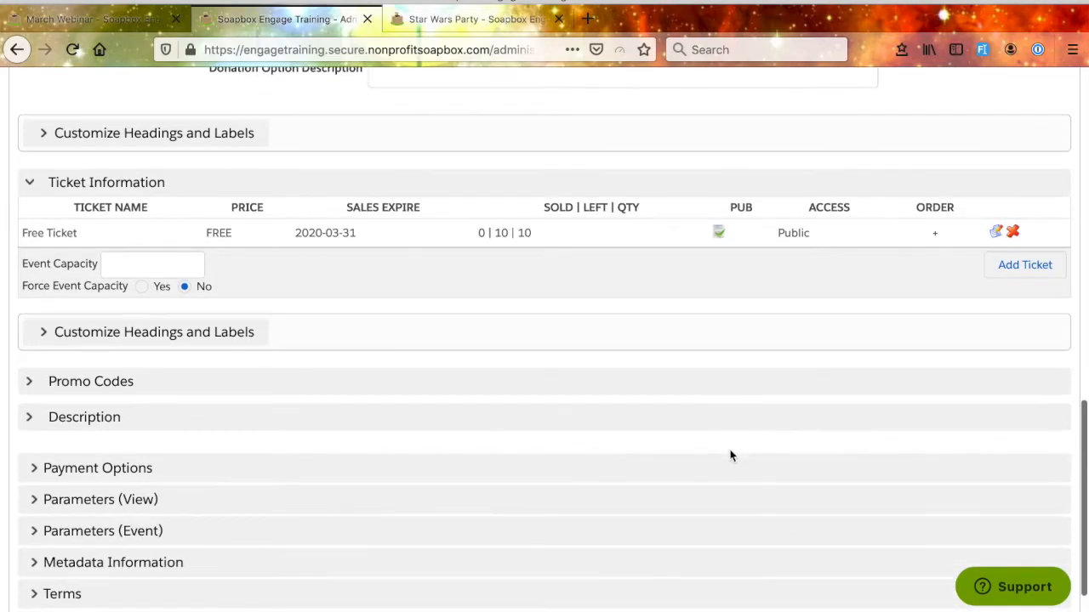
scroll(729, 454, up, 3)
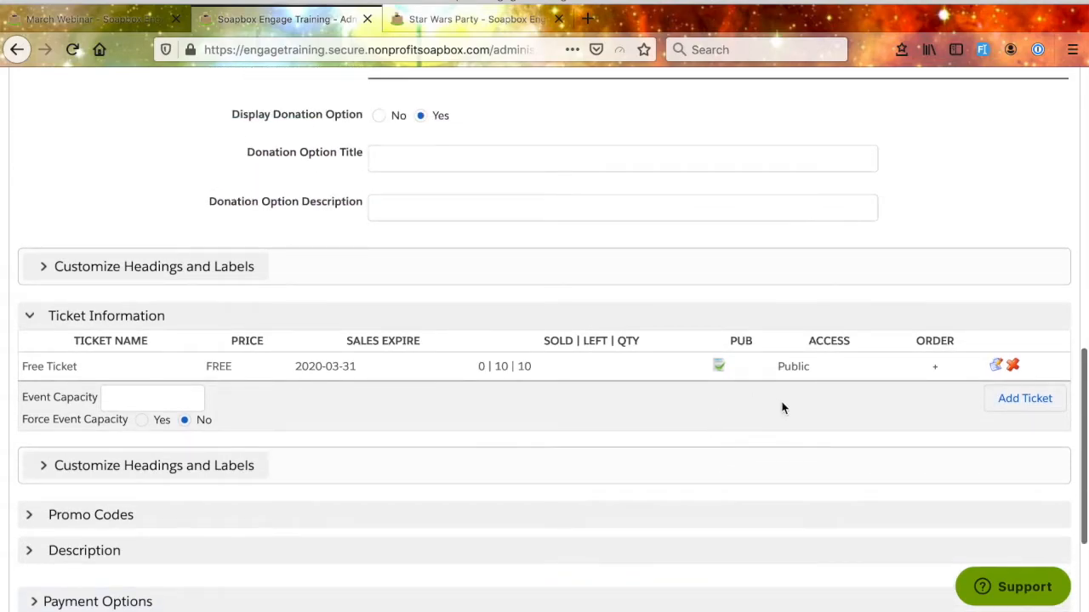
scroll(287, 447, up, 1)
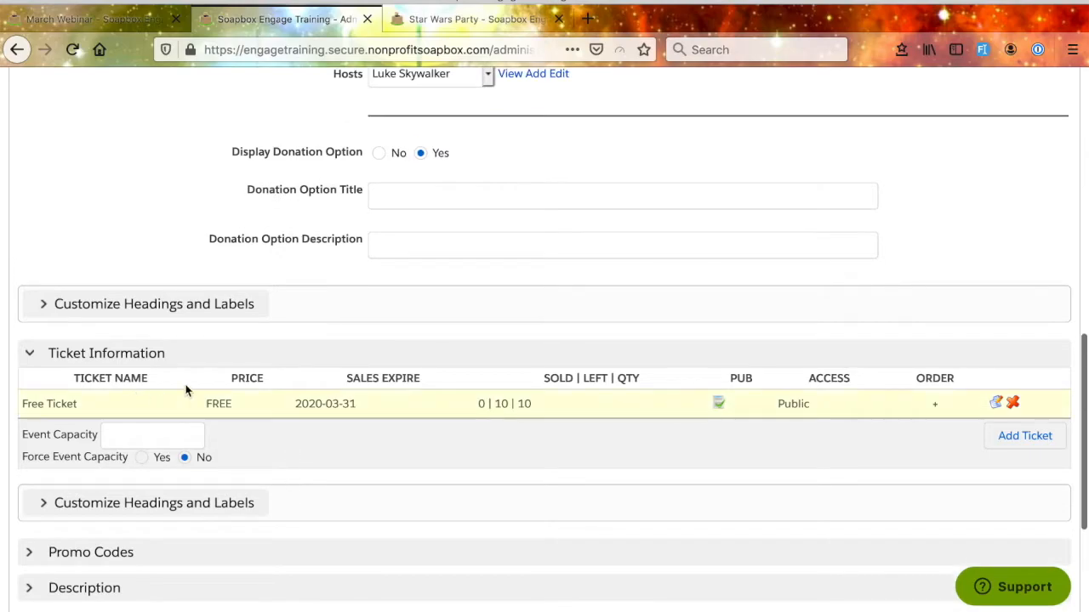
scroll(508, 526, down, 1)
scroll(508, 527, down, 1)
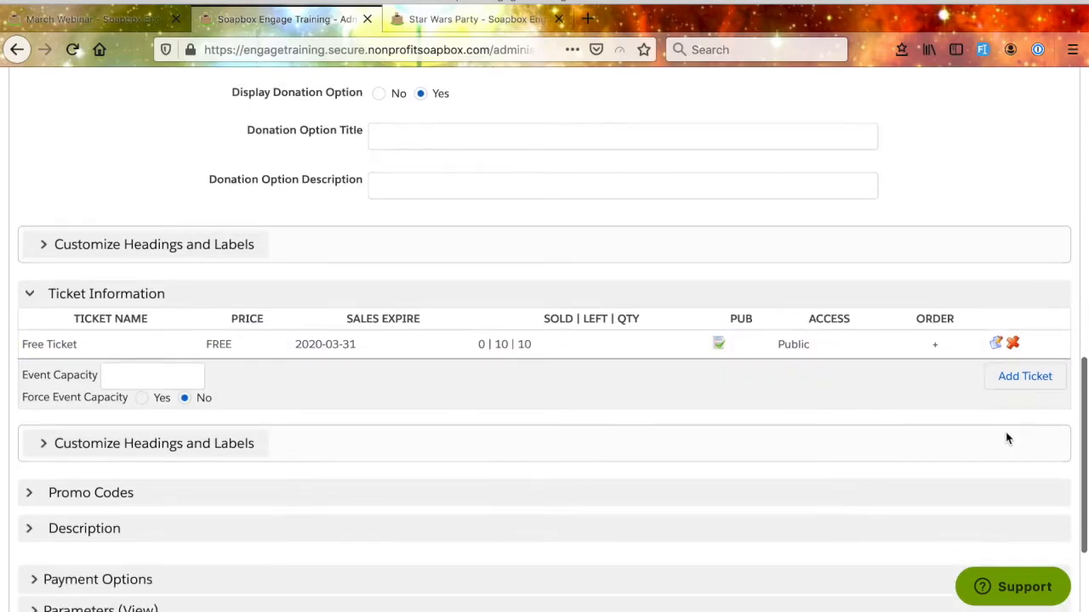
click(1023, 378)
click(472, 261)
text(Popcorn Ticket!!!!)
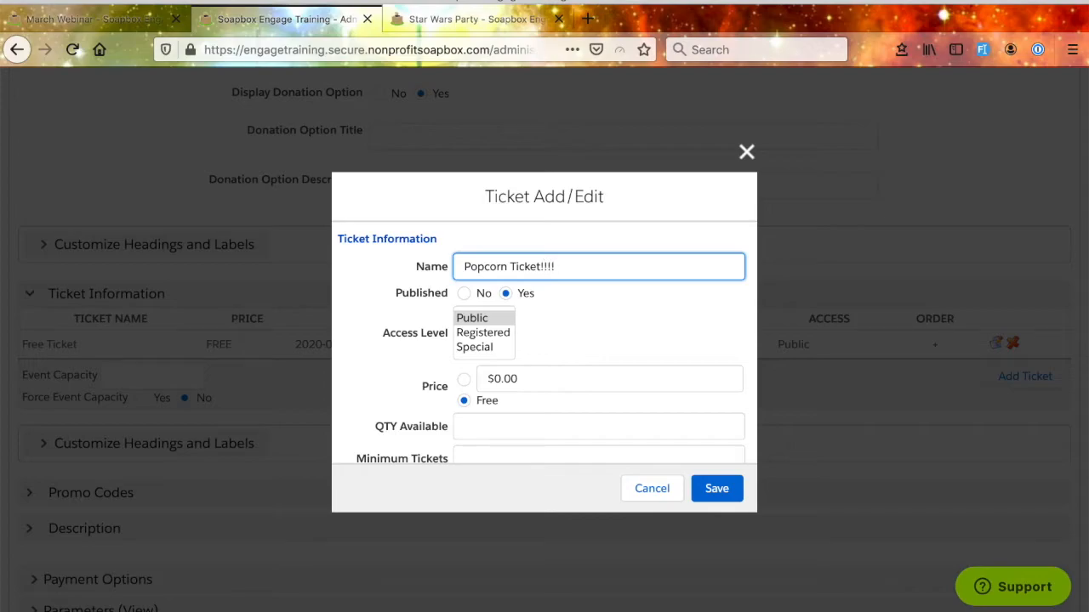
Set the popcorn ticket's price to $10.00 and its available quantity to 20
scroll(639, 341, down, 2)
click(463, 276)
click(492, 278)
text(1)
click(413, 301)
scroll(585, 411, down, 1)
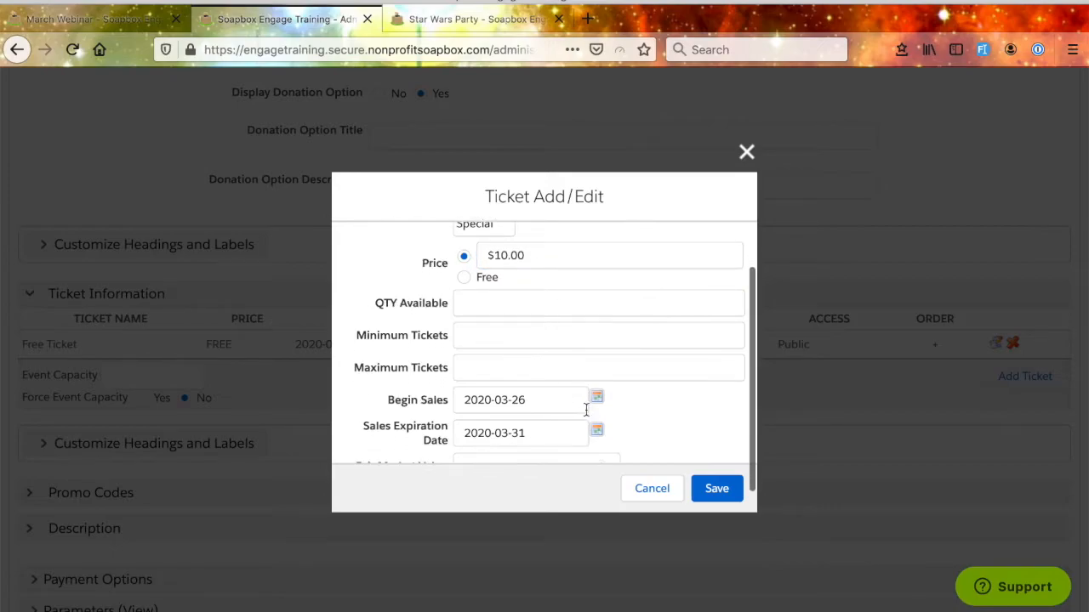
click(499, 310)
text(20)
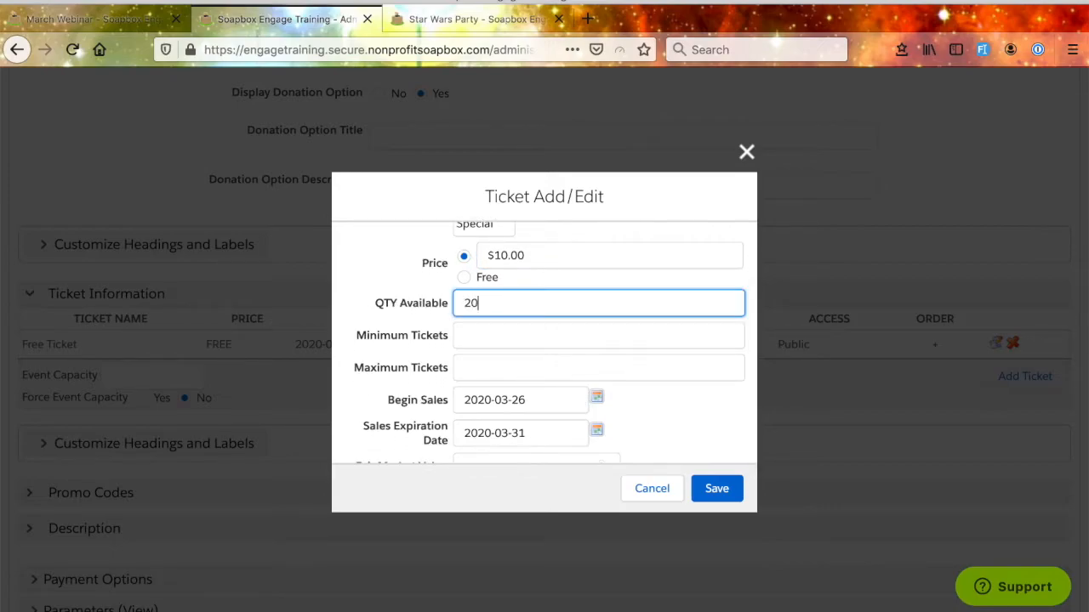
Leave the popcorn ticket's order limits empty, set its sales to begin on 2020-03-24, and save it
click(493, 366)
scroll(679, 433, down, 1)
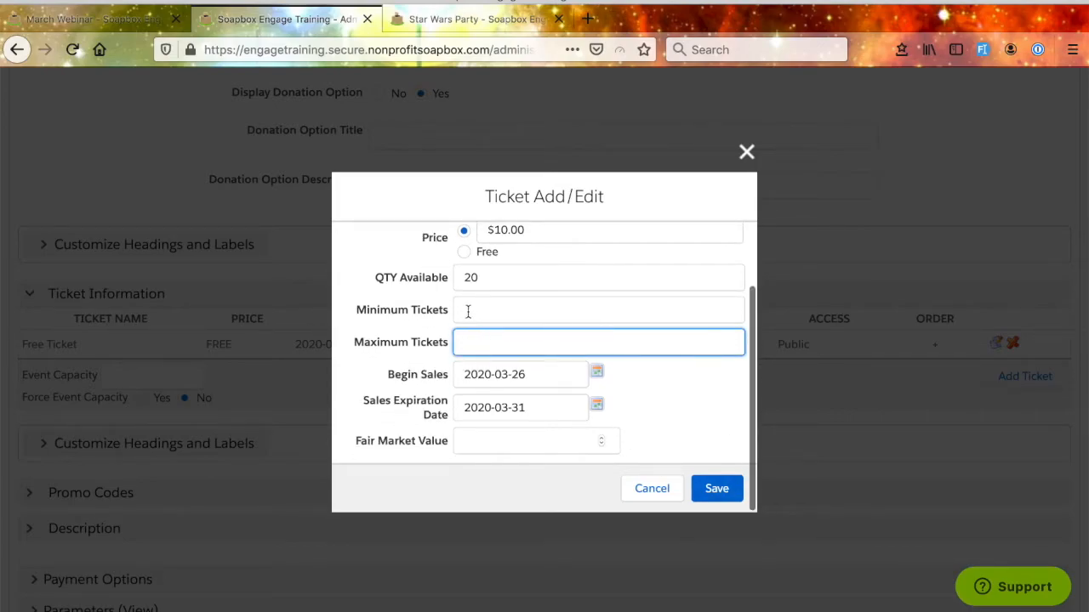
click(597, 371)
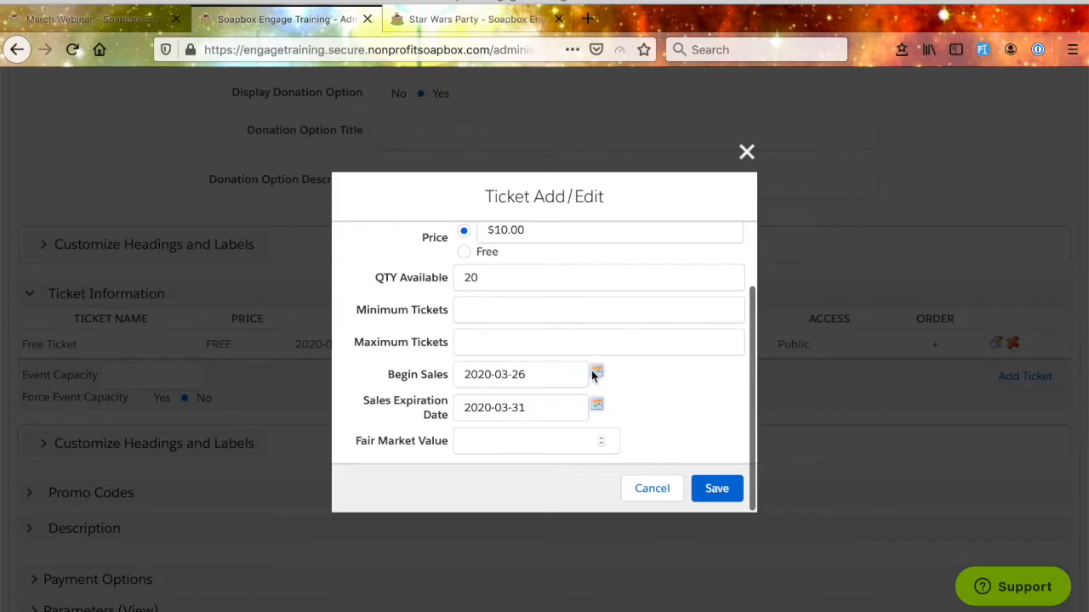
click(449, 284)
click(717, 488)
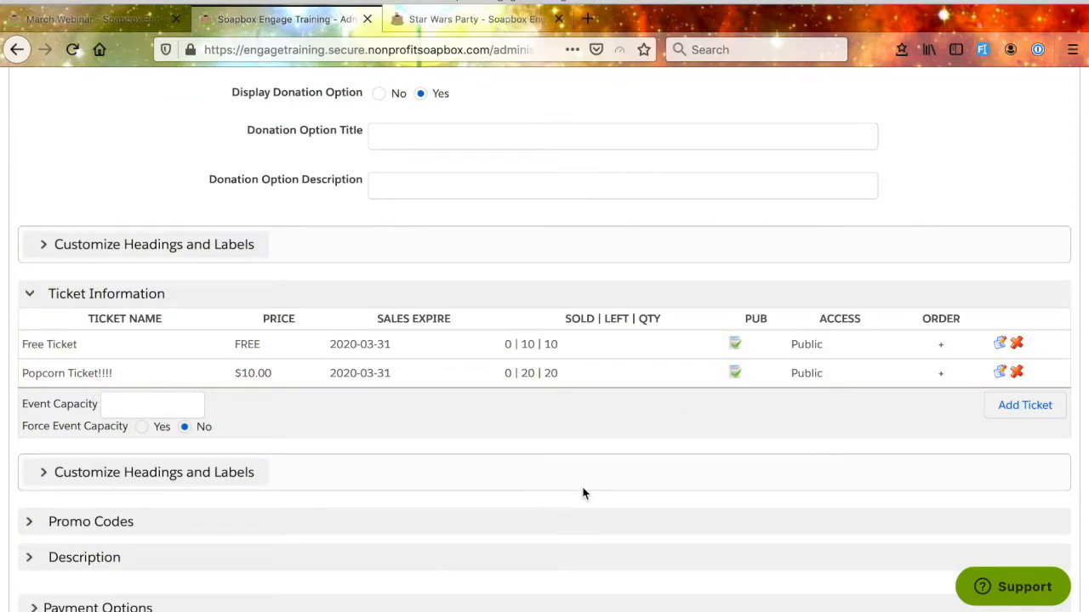
Set the event capacity to 20 and keep Force Event Capacity at No
scroll(583, 491, down, 1)
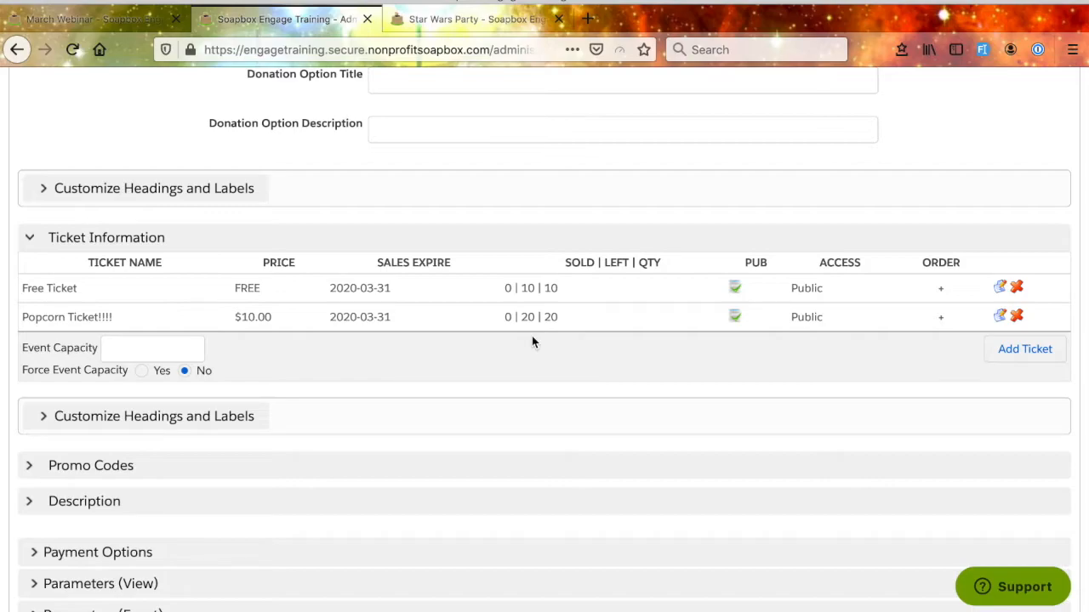
click(146, 349)
text(20)
click(556, 371)
scroll(510, 429, down, 1)
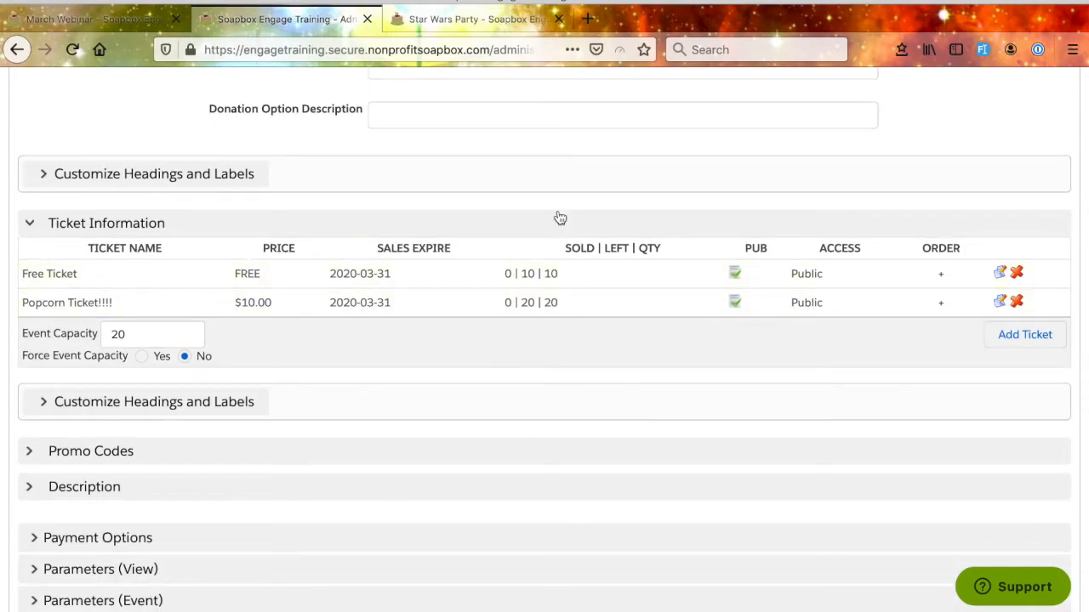
mouse_move(48, 363)
scroll(545, 361, down, 1)
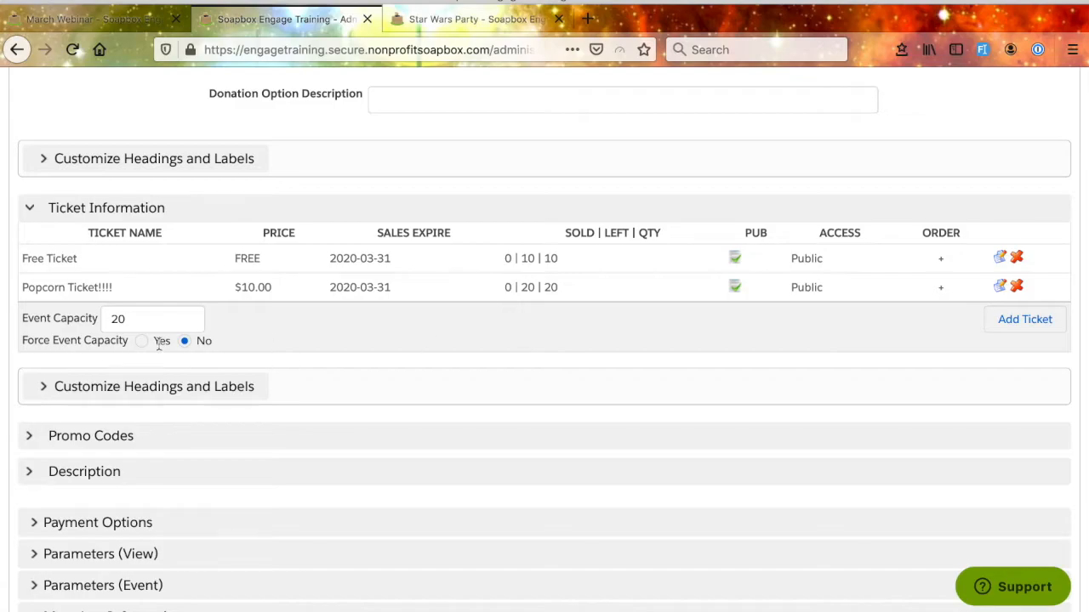
click(143, 342)
click(184, 341)
Start a promo code for the event, named Cheap Popcorn with the code cheappopcorn
scroll(395, 425, down, 2)
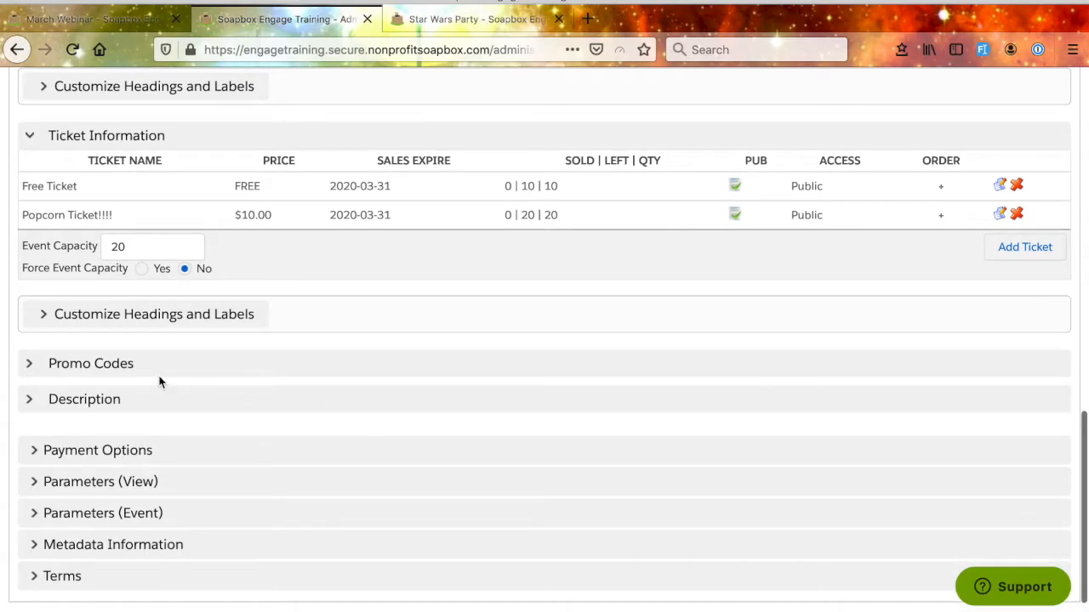
click(158, 364)
scroll(404, 524, down, 2)
click(986, 328)
click(476, 267)
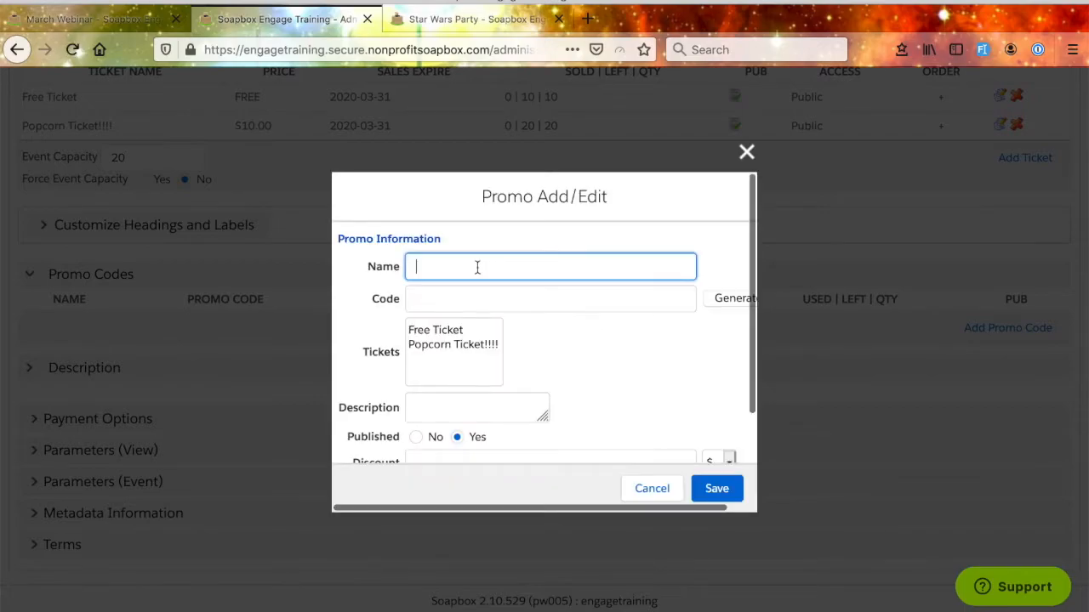
text(Cheap Po)
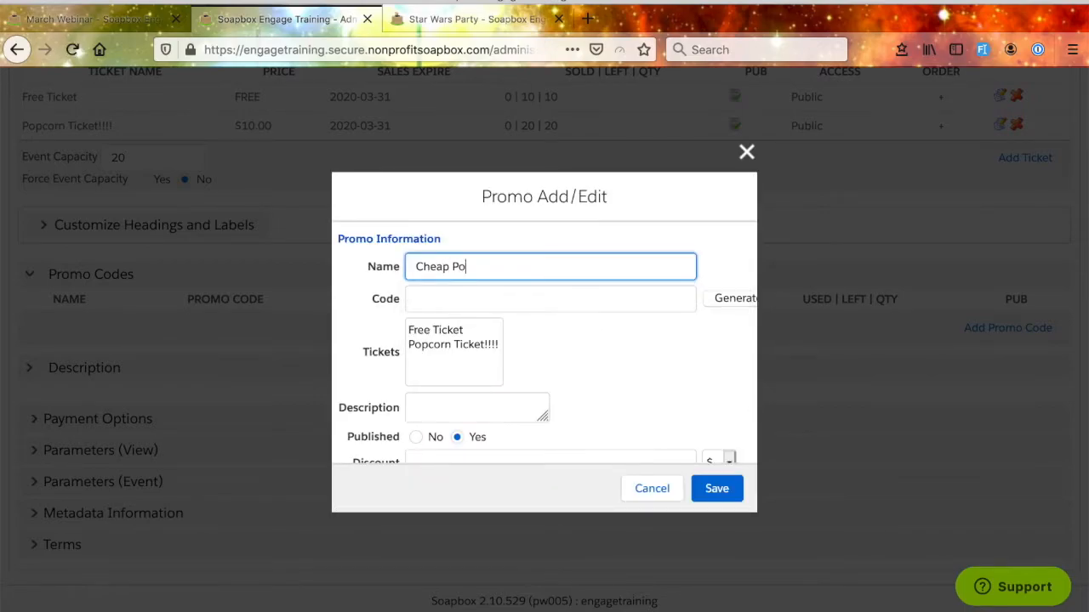
text(pcorn)
click(451, 297)
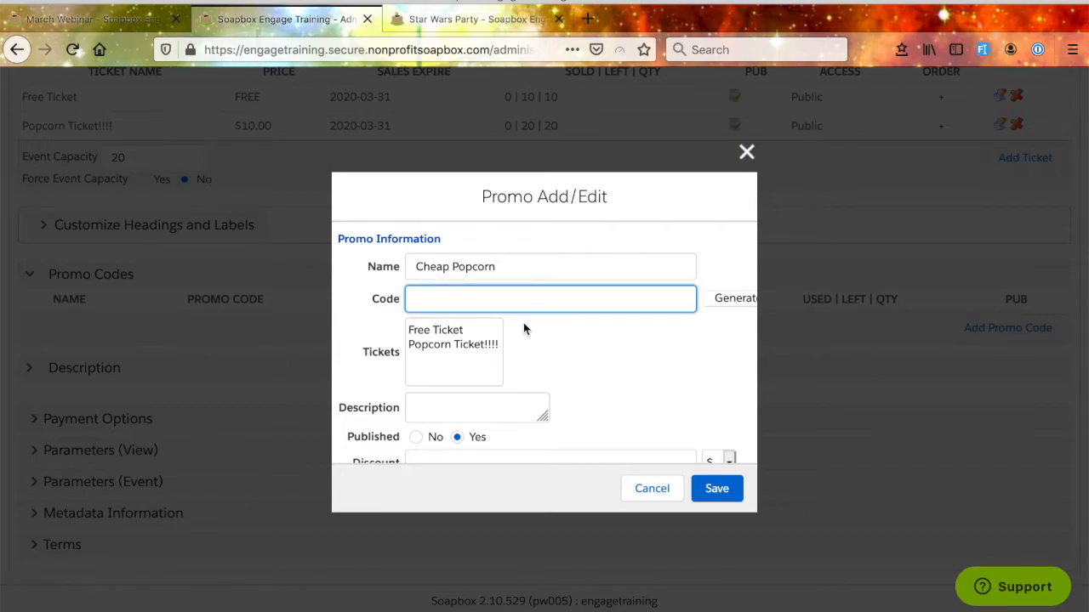
text(cheappopcorn)
Apply the promo code to the Popcorn Ticket!!!!, keep it published, and set its discount to 50%
click(437, 347)
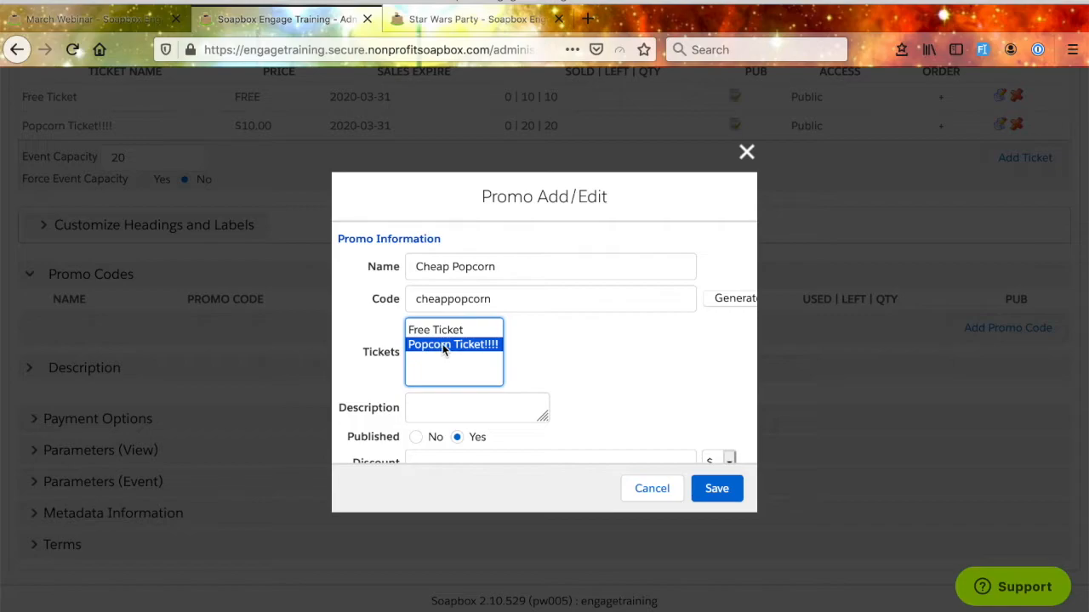
scroll(434, 347, down, 1)
scroll(484, 411, down, 1)
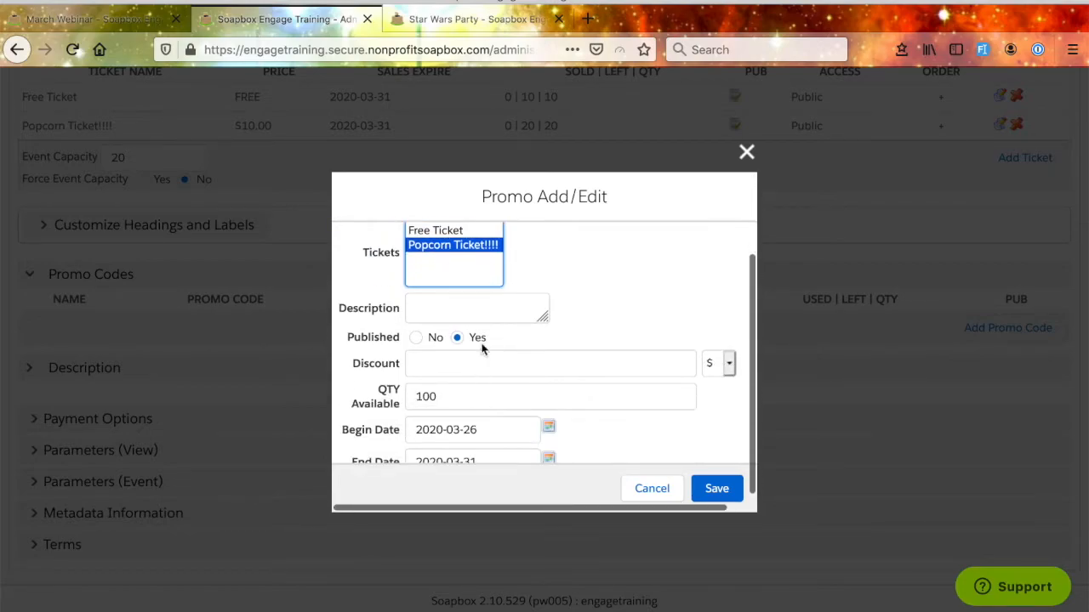
click(458, 338)
click(457, 364)
text(50)
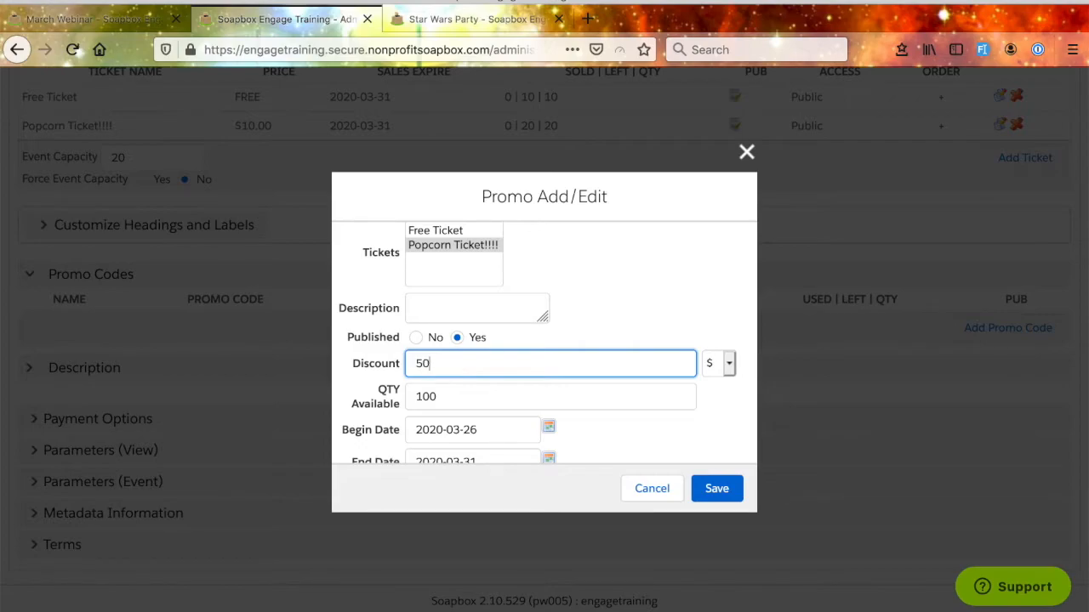
click(729, 365)
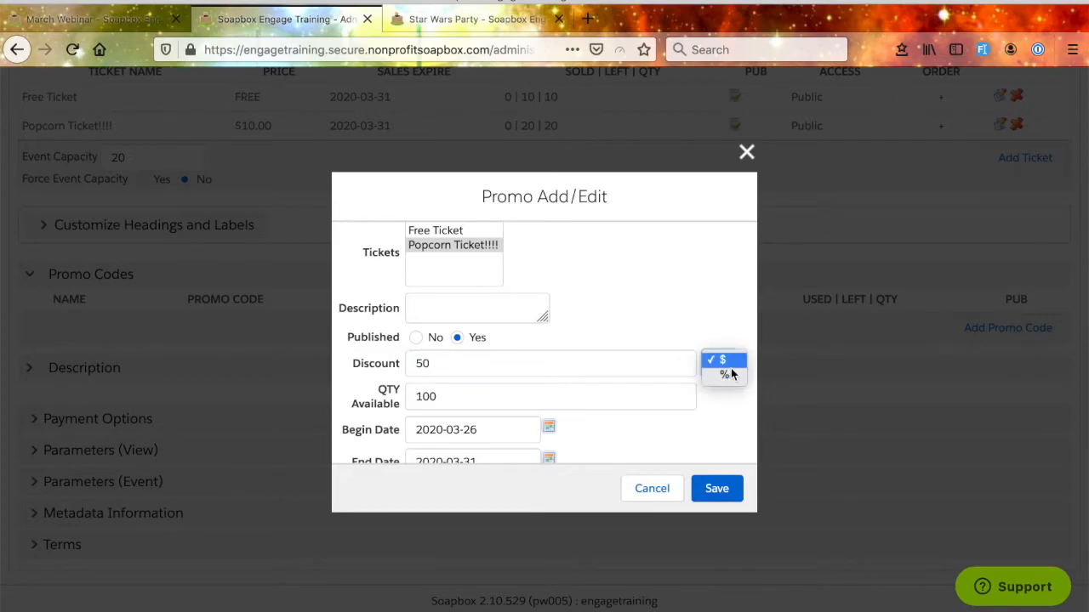
click(723, 373)
Set the promo code's available quantity to 5 and save it
scroll(622, 417, down, 1)
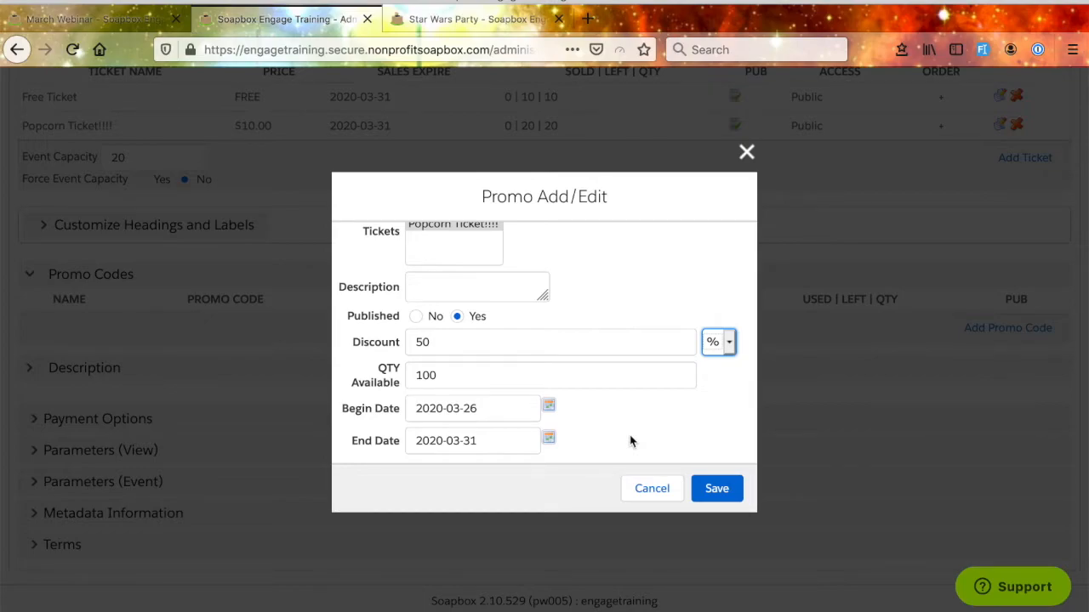
double_click(467, 381)
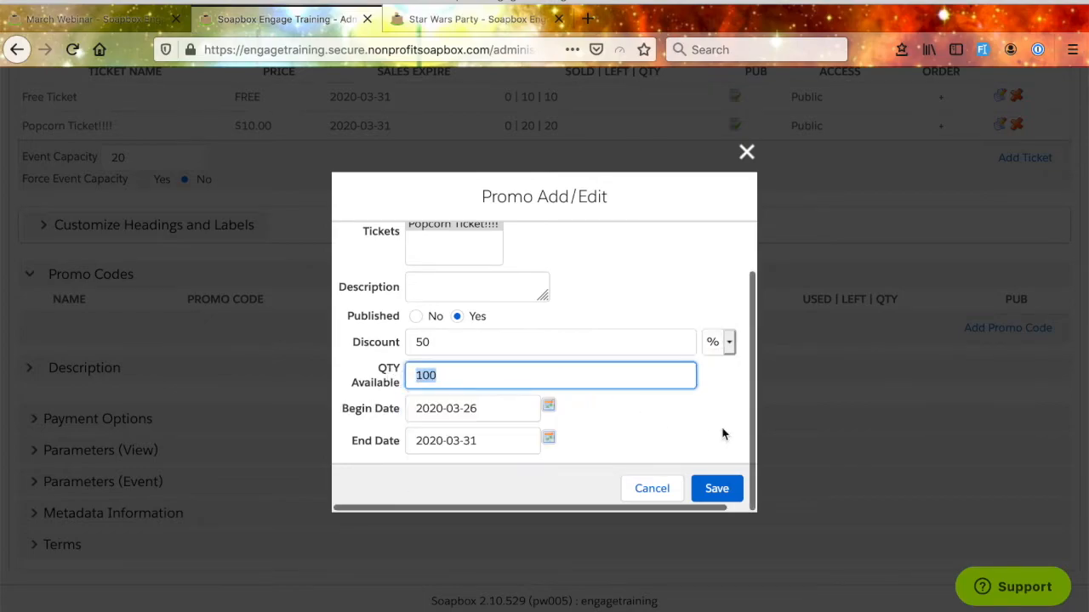
text(5)
click(669, 426)
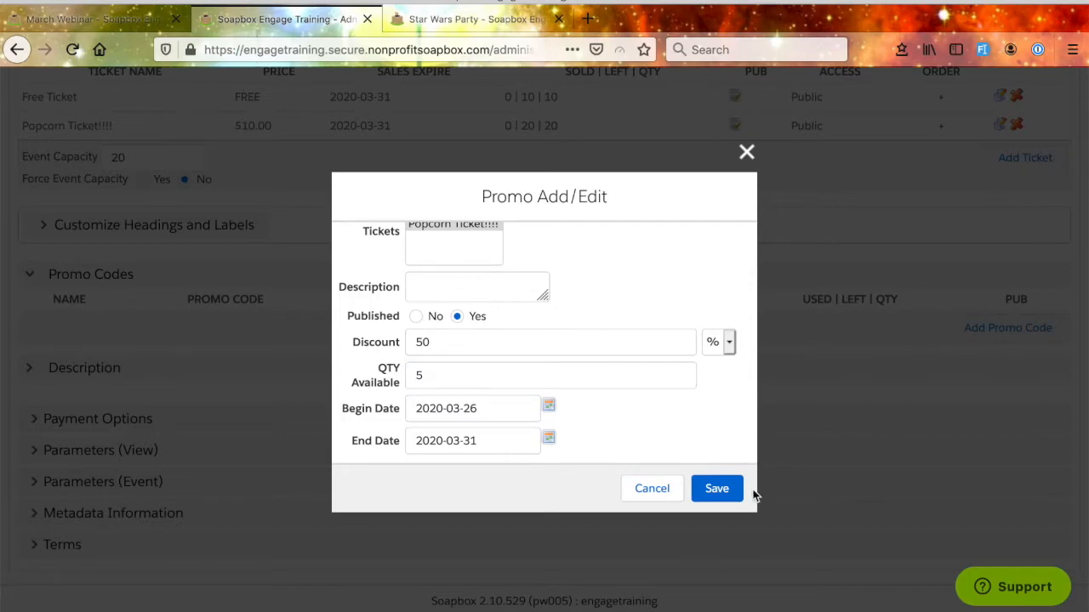
click(719, 490)
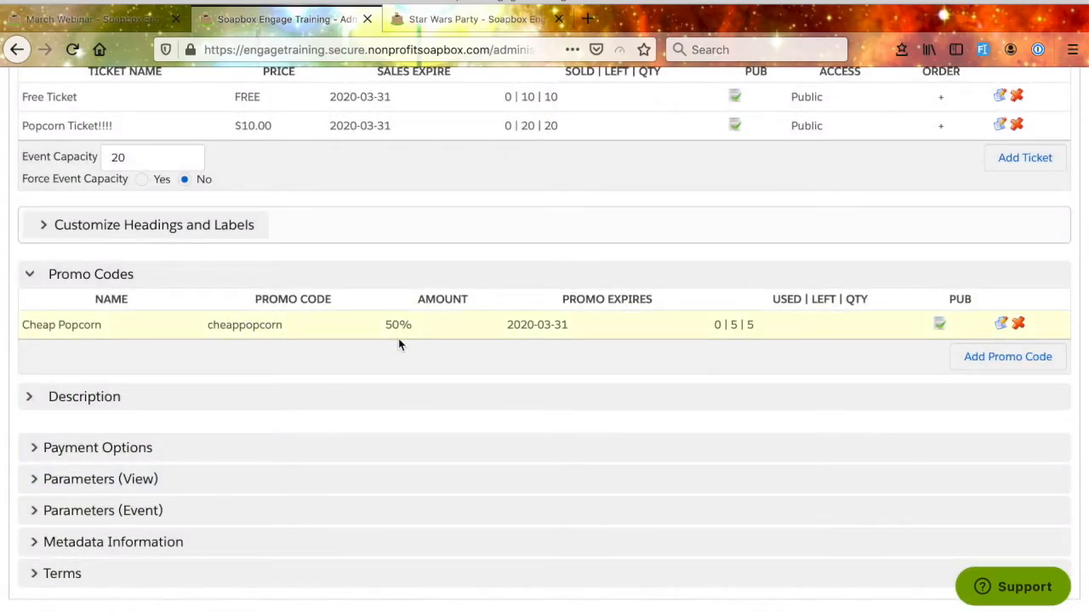
Fill the event's description with three paragraphs of Lorem ipsum placeholder text
click(31, 398)
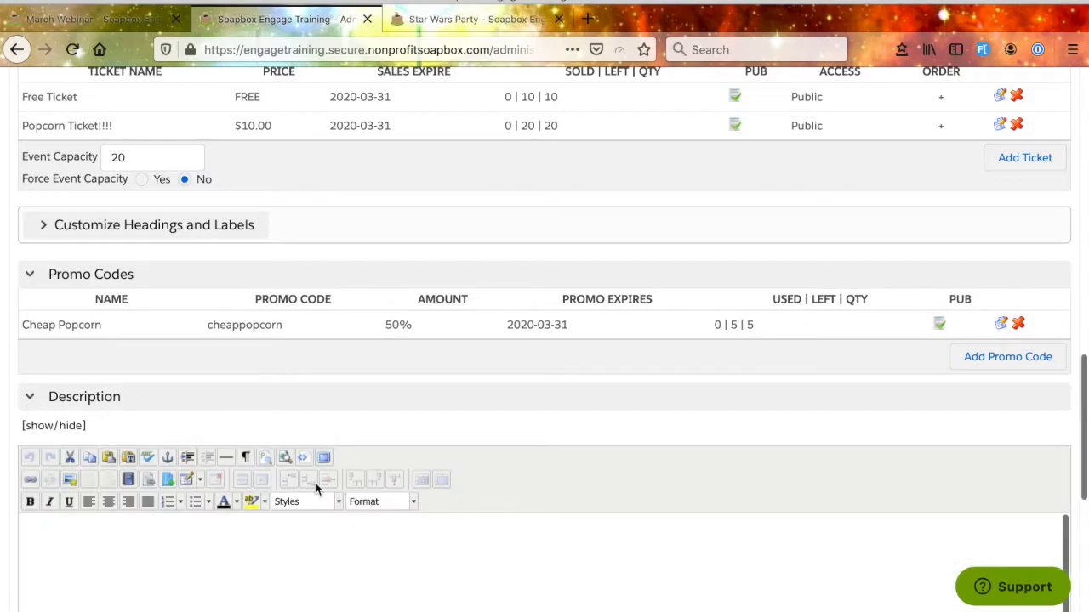
scroll(312, 488, down, 5)
click(170, 272)
scroll(170, 273, up, 1)
text(Jo)
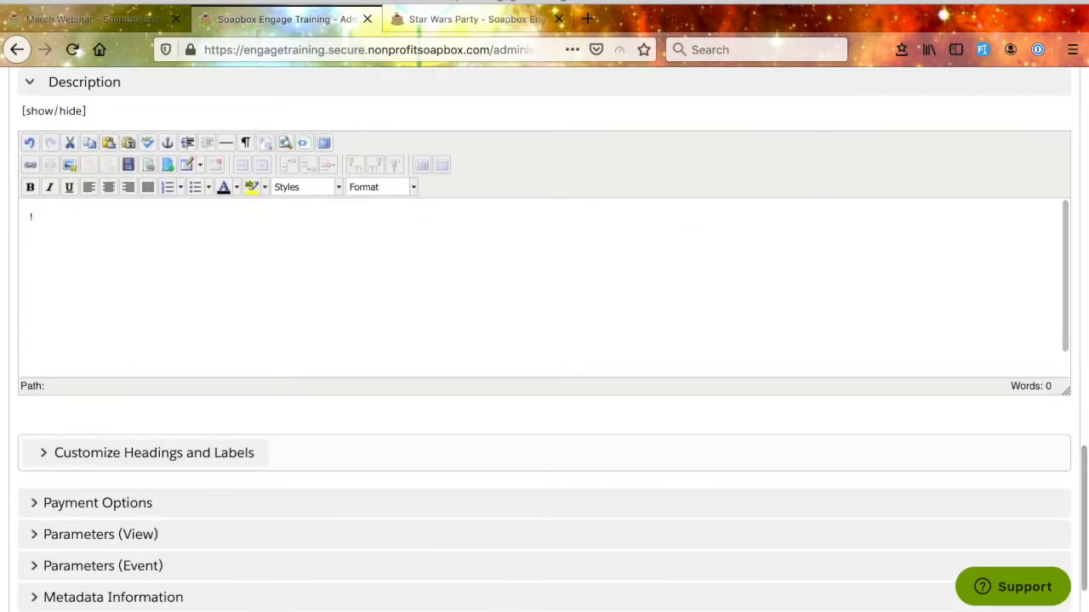
text(rem)
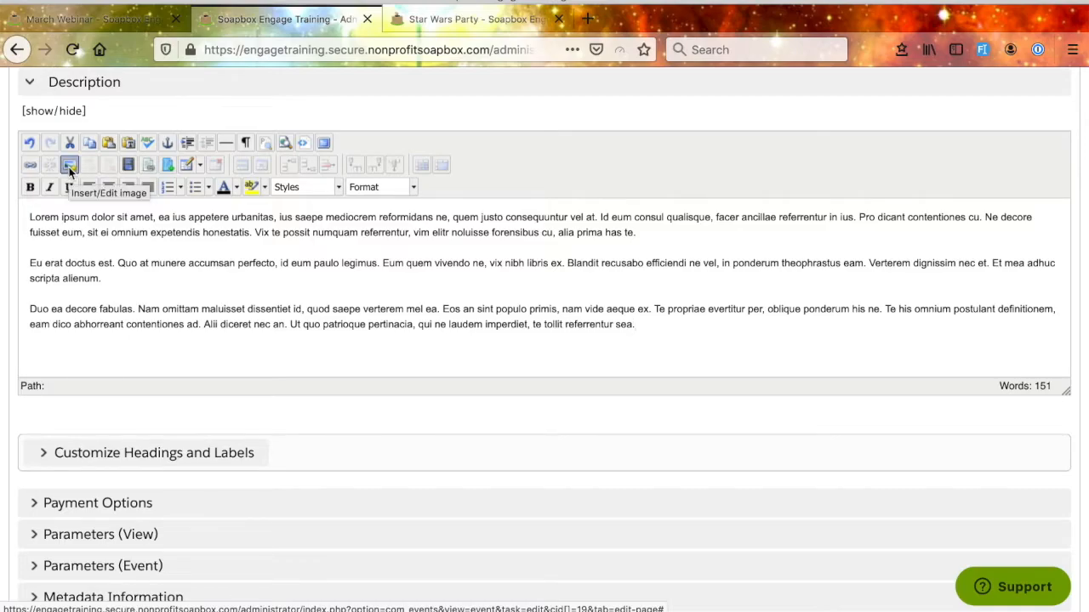
scroll(269, 344, down, 1)
scroll(269, 344, up, 1)
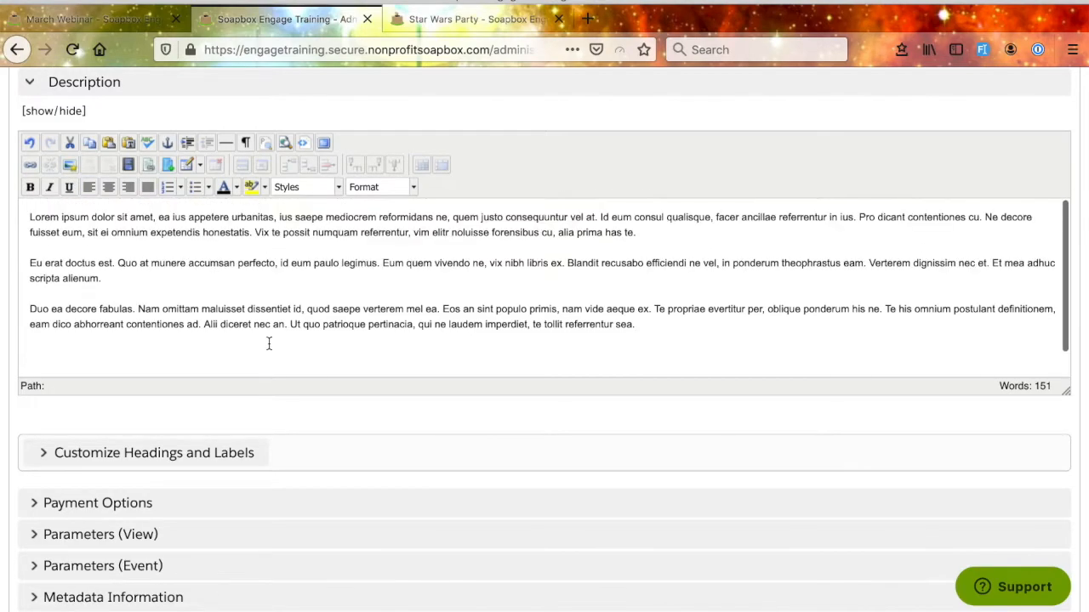
scroll(409, 288, down, 1)
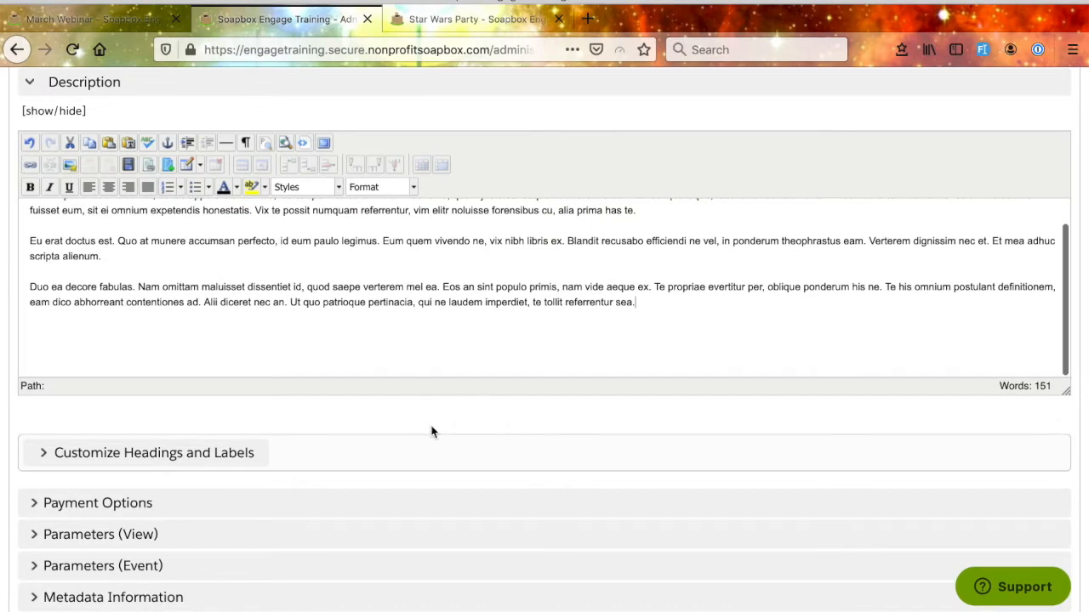
Examine the event's payment options and its view parameters for the introduction, Google map and access filter
scroll(433, 441, down, 2)
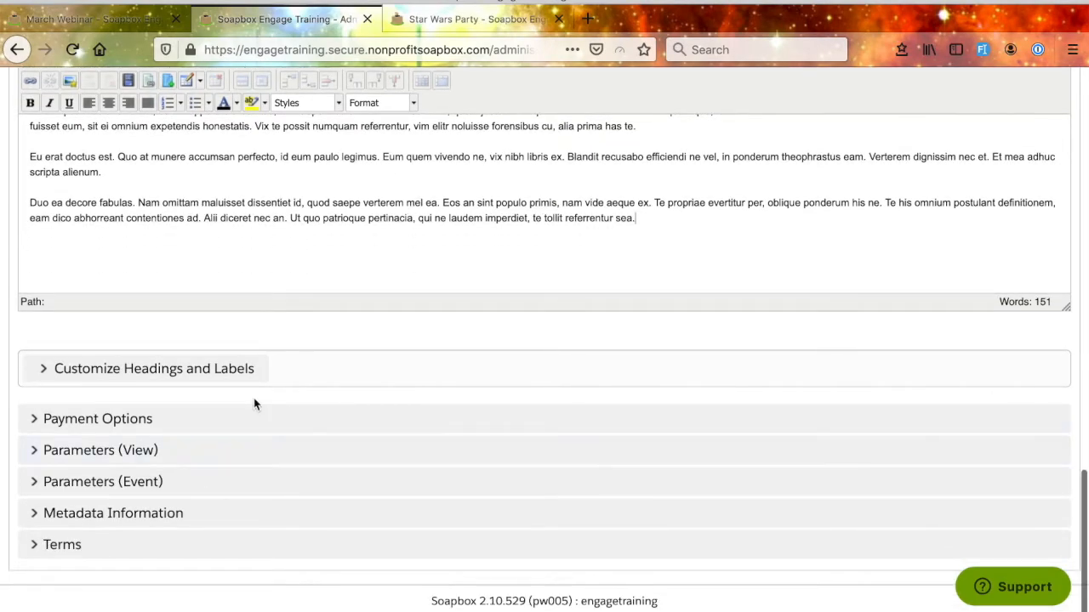
click(44, 419)
scroll(274, 451, down, 3)
scroll(274, 451, down, 1)
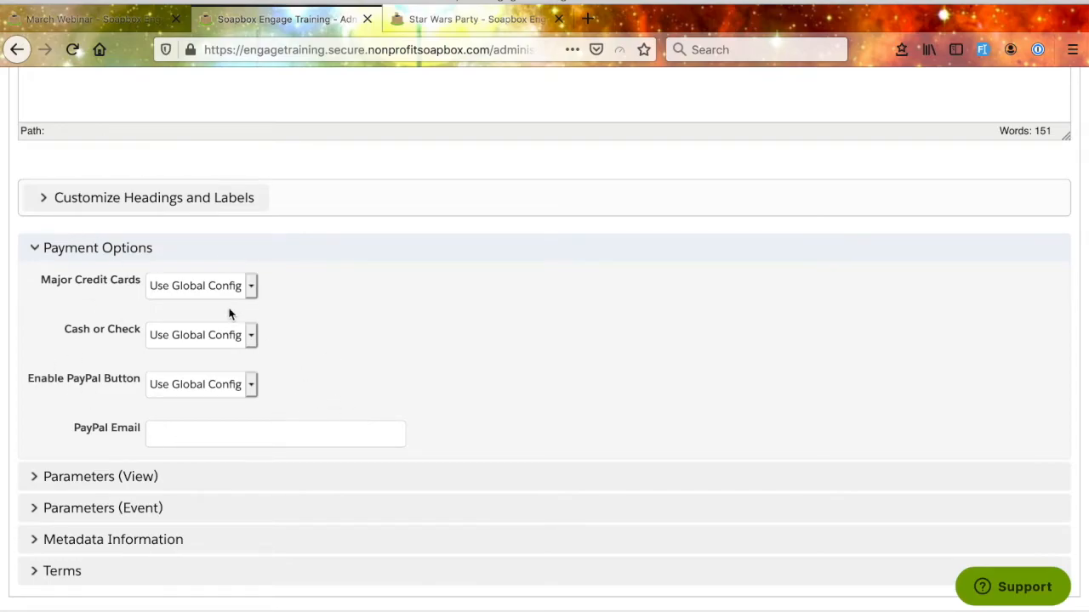
click(32, 247)
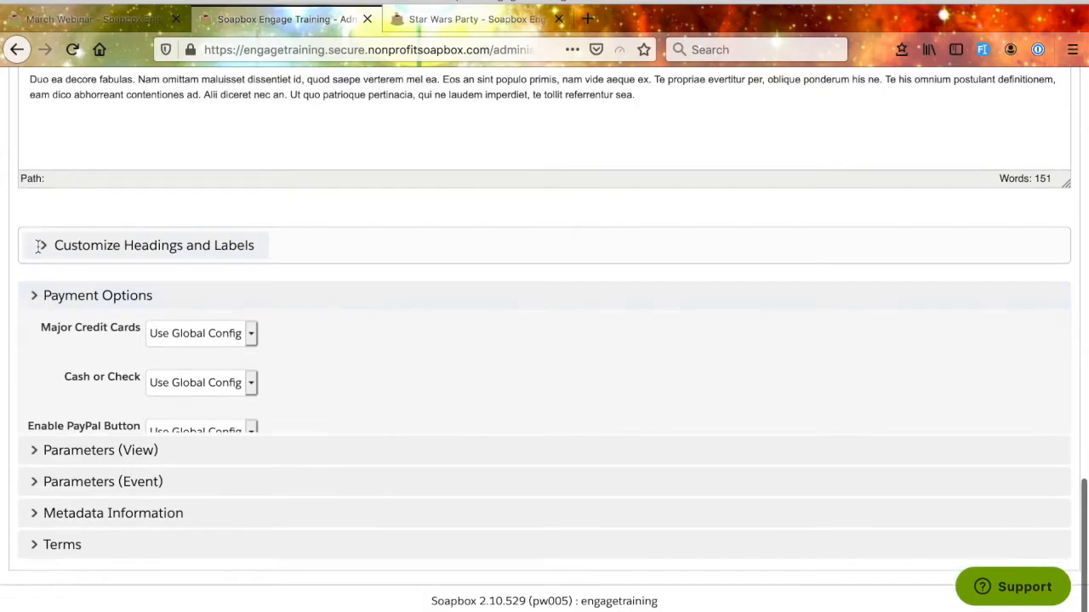
click(34, 452)
scroll(284, 471, down, 3)
mouse_move(96, 353)
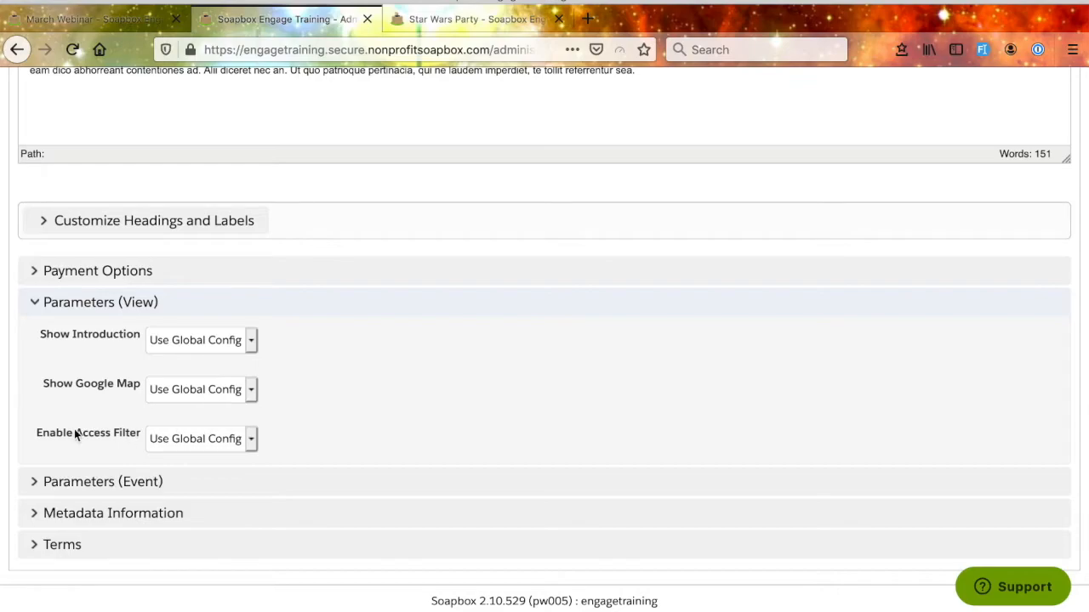
mouse_move(91, 436)
click(39, 302)
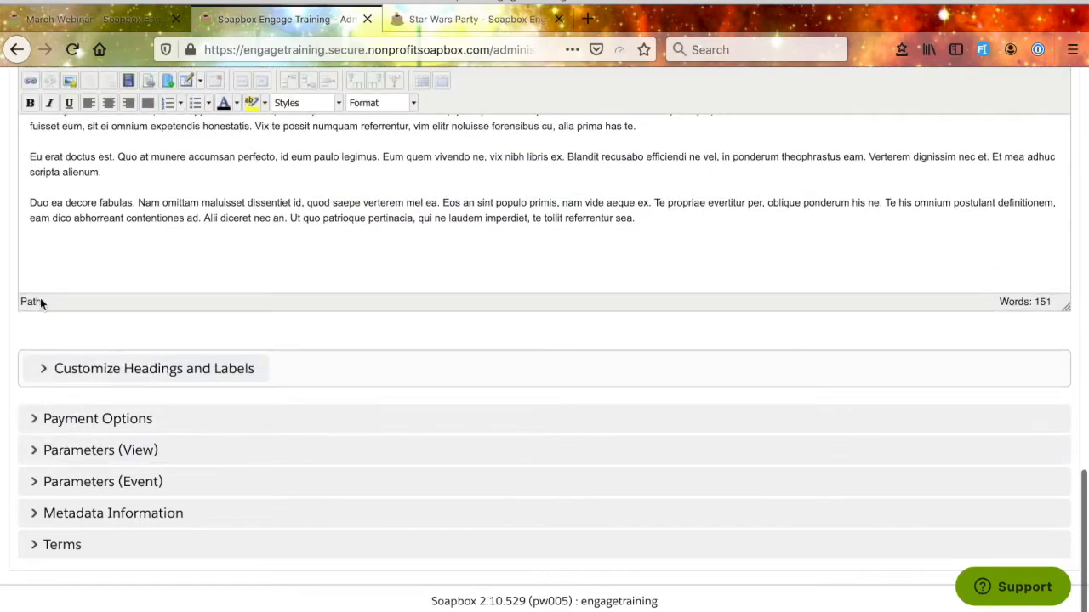
Examine the event's metadata fields and the terms that can be assigned to it
click(118, 513)
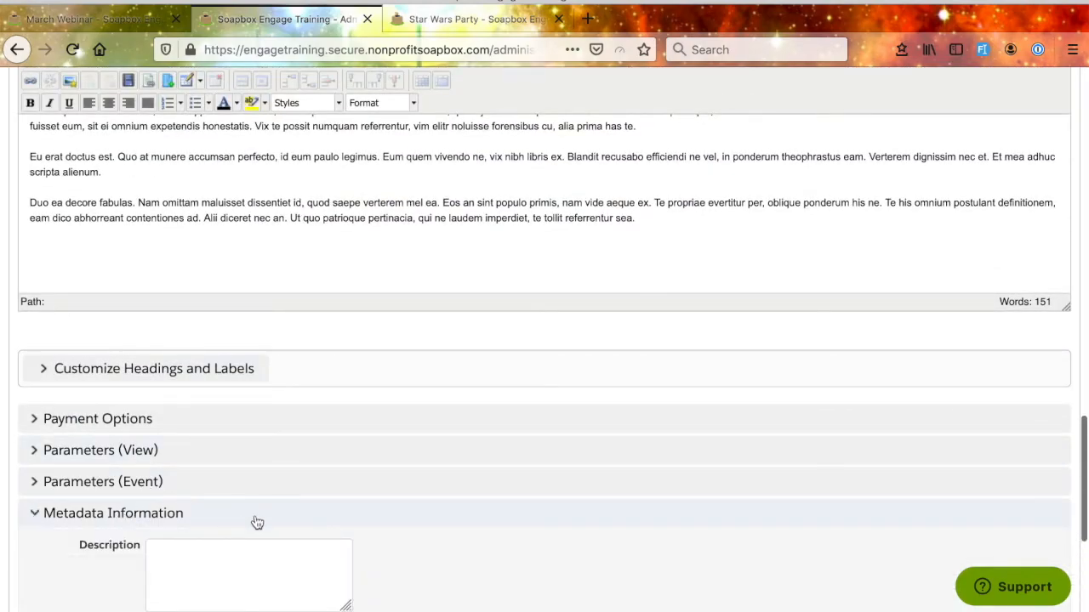
scroll(255, 520, down, 5)
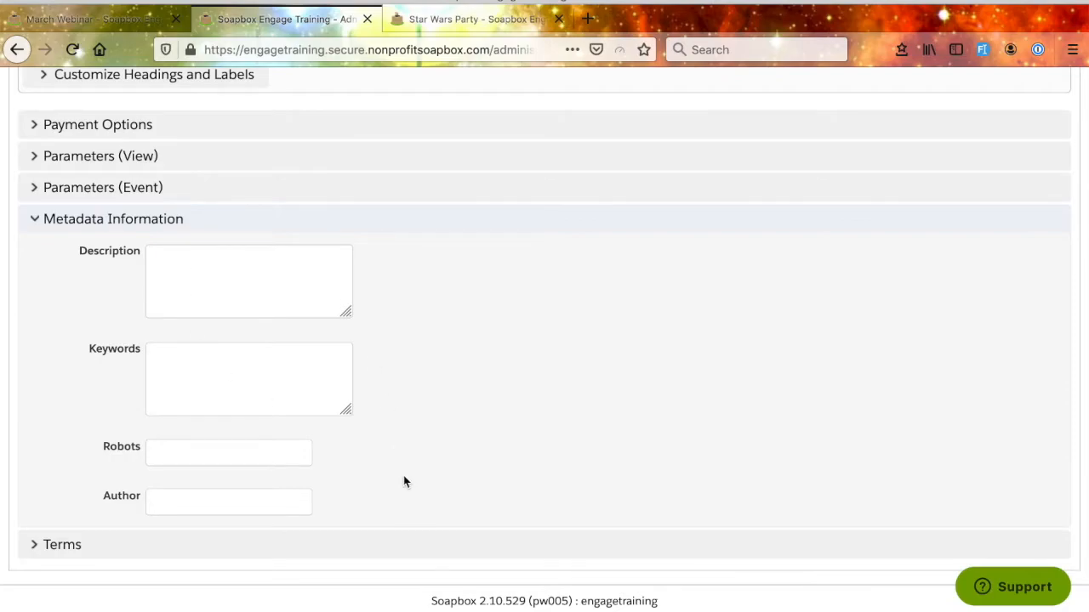
click(158, 545)
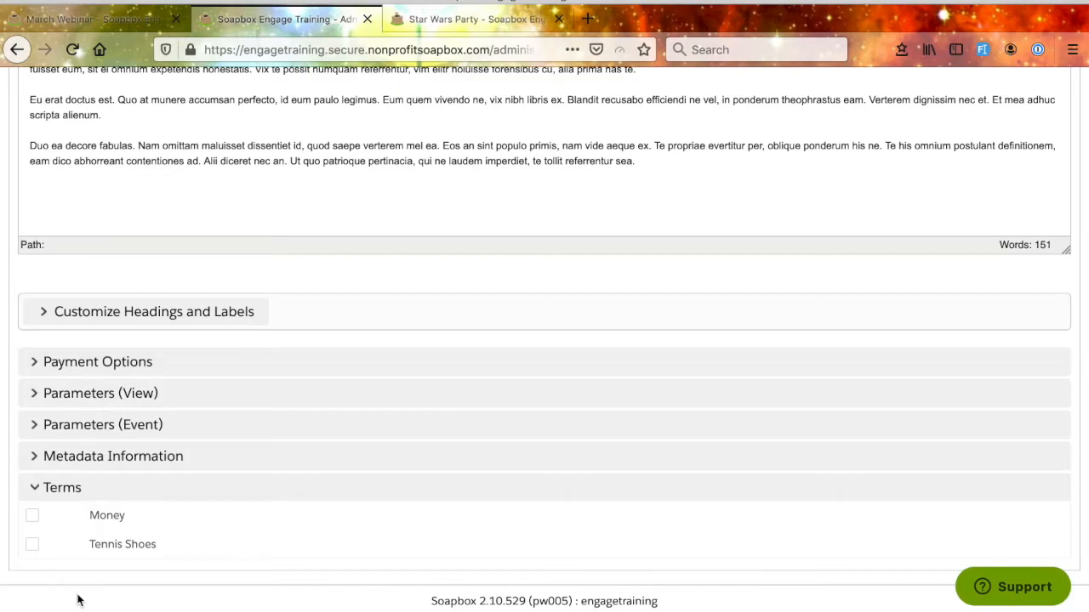
Save the Star Wars Party event while keeping it open for editing, accepting that no Salesforce Campaign is selected
scroll(419, 432, up, 20)
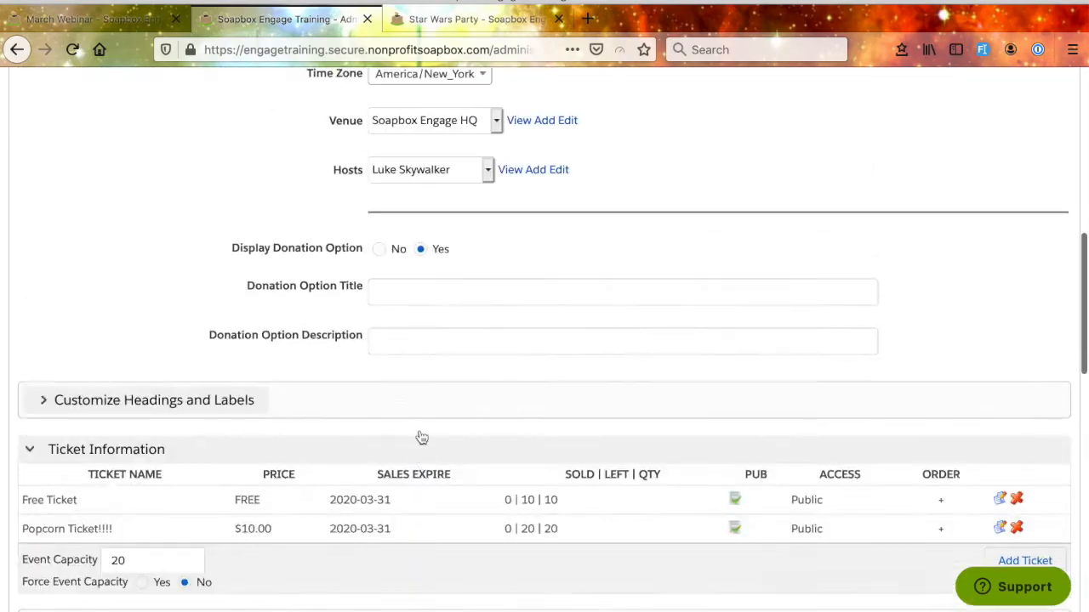
scroll(418, 430, down, 10)
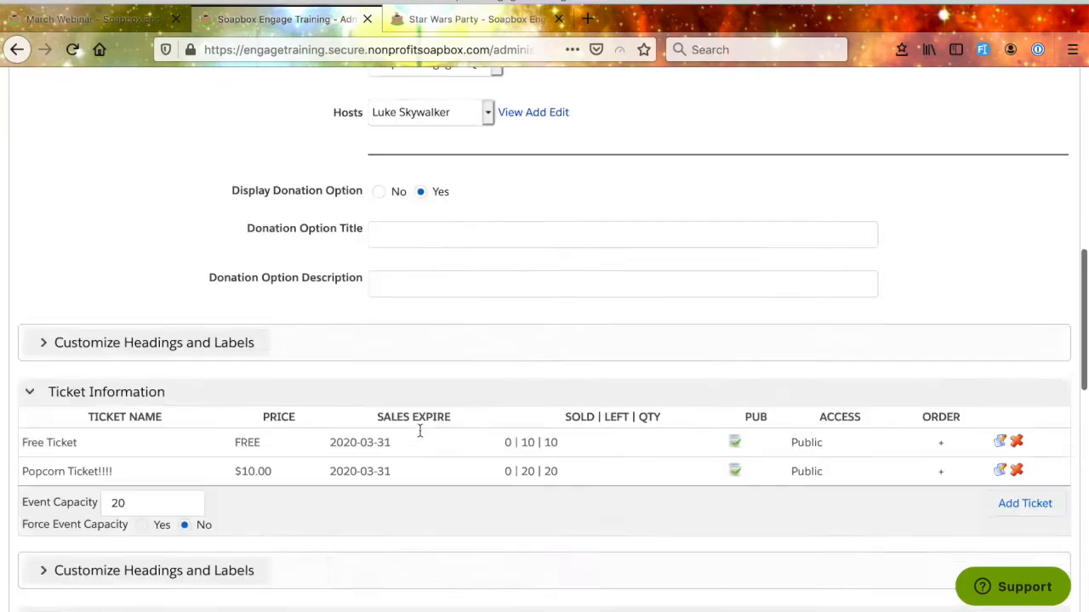
scroll(417, 357, up, 10)
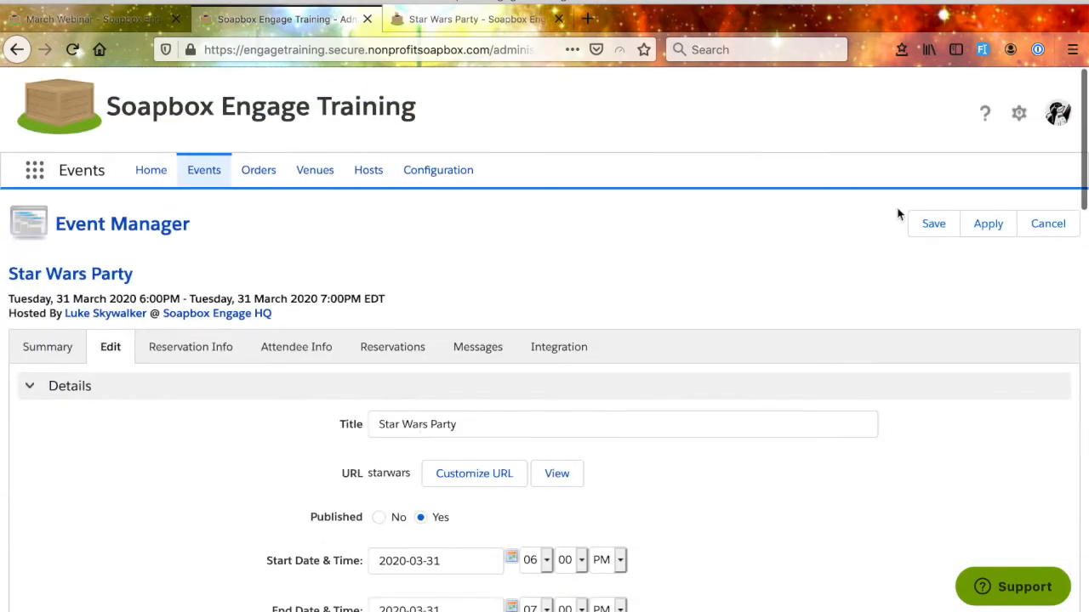
click(999, 226)
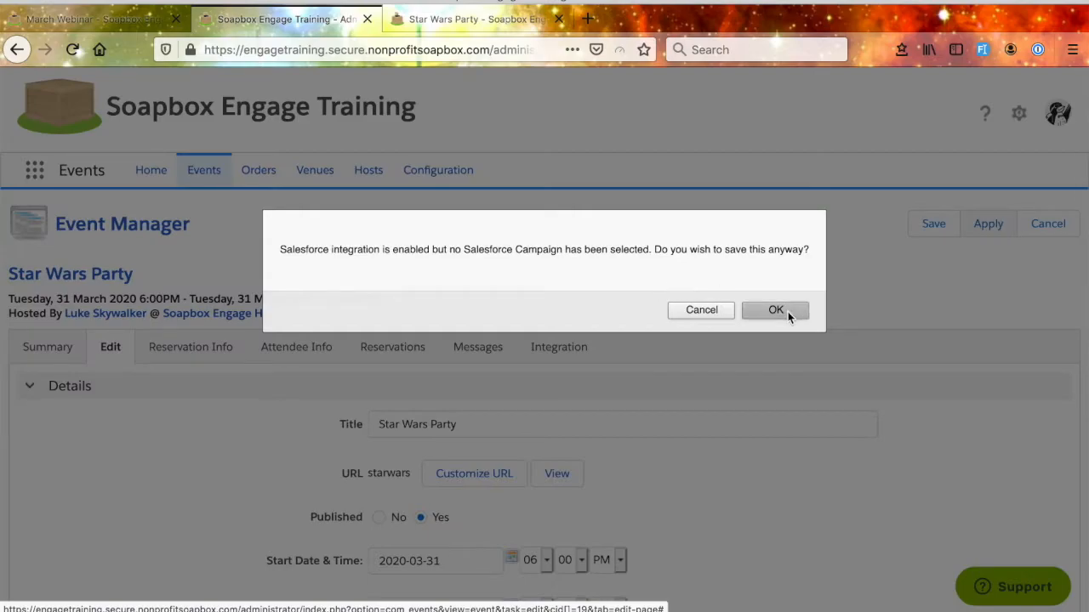
click(786, 311)
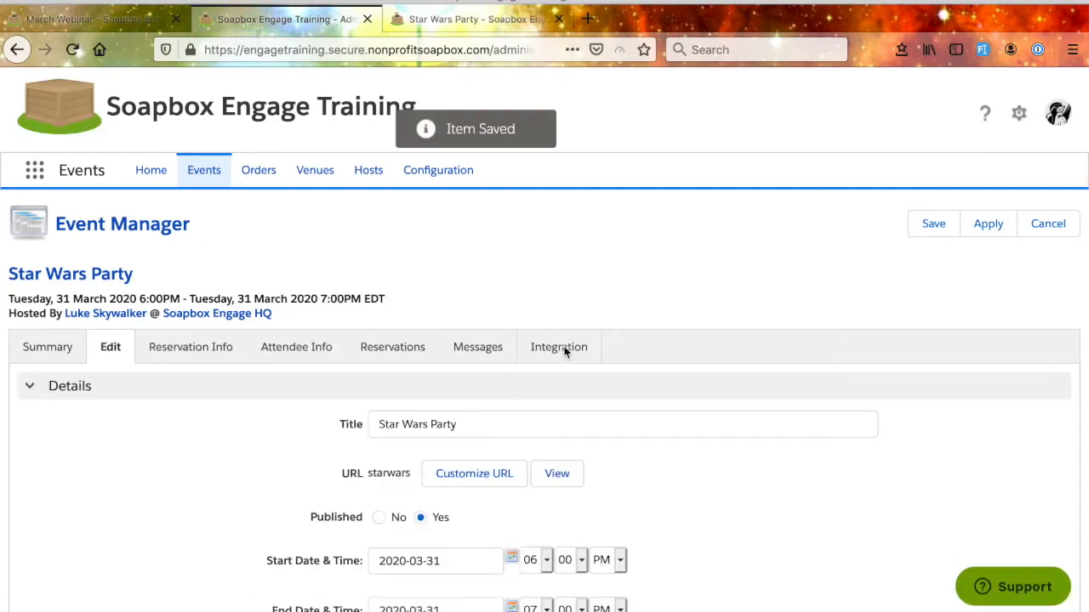
scroll(199, 471, down, 1)
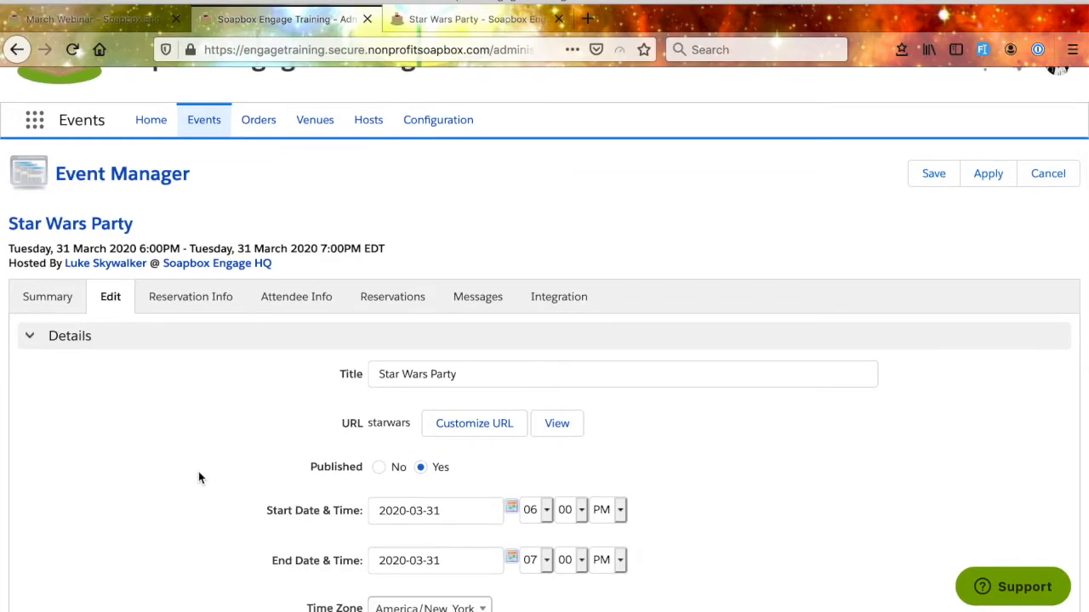
scroll(198, 471, down, 1)
scroll(139, 447, down, 1)
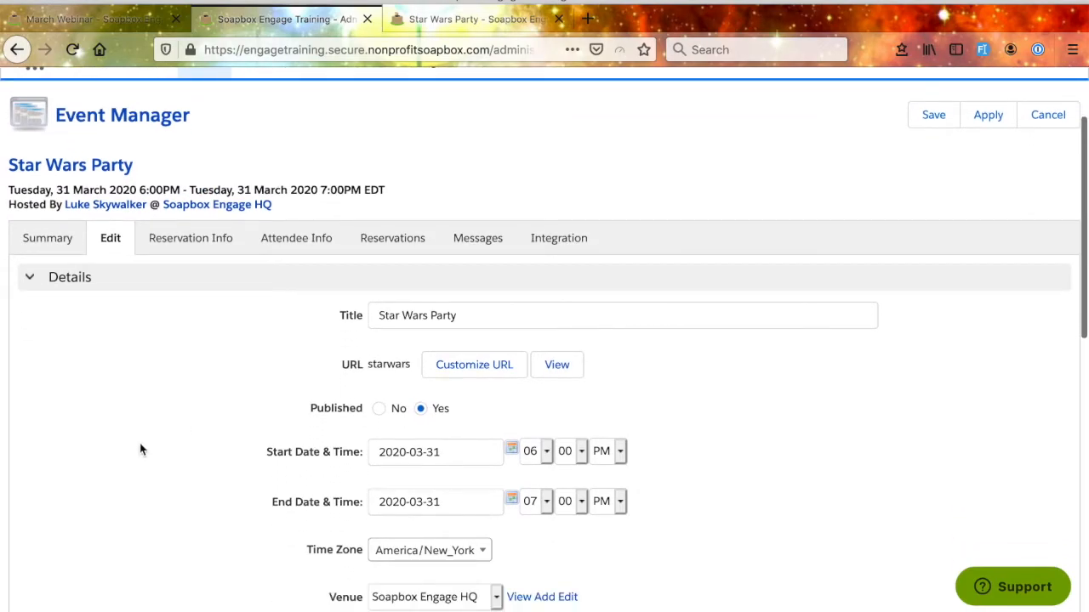
Examine the contact fields in the Star Wars Party's reservation information, from the reservation permission through the address fields
click(189, 270)
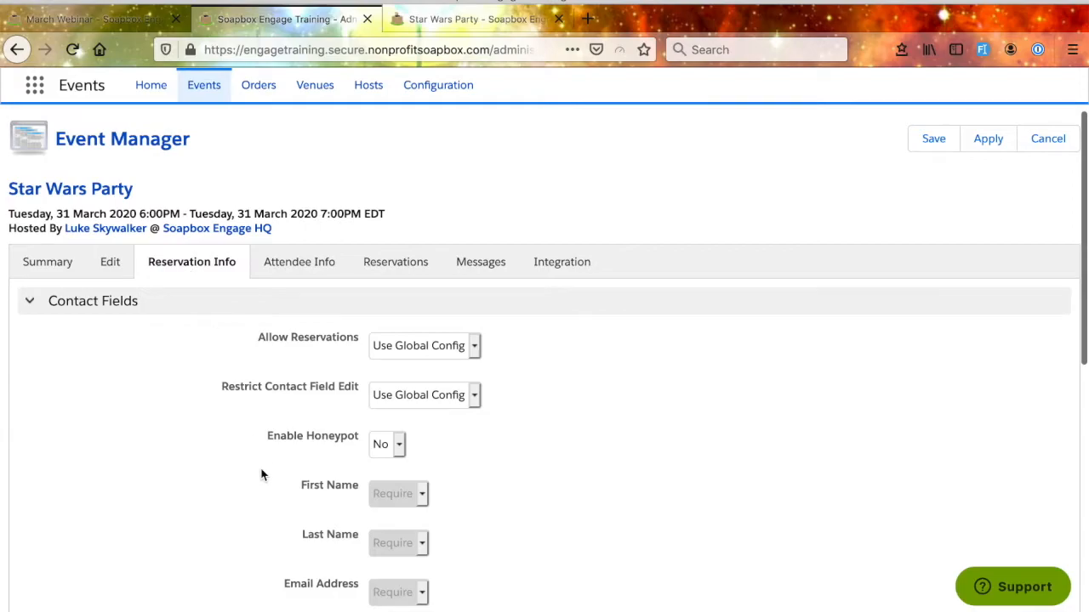
scroll(262, 475, down, 4)
scroll(518, 394, down, 2)
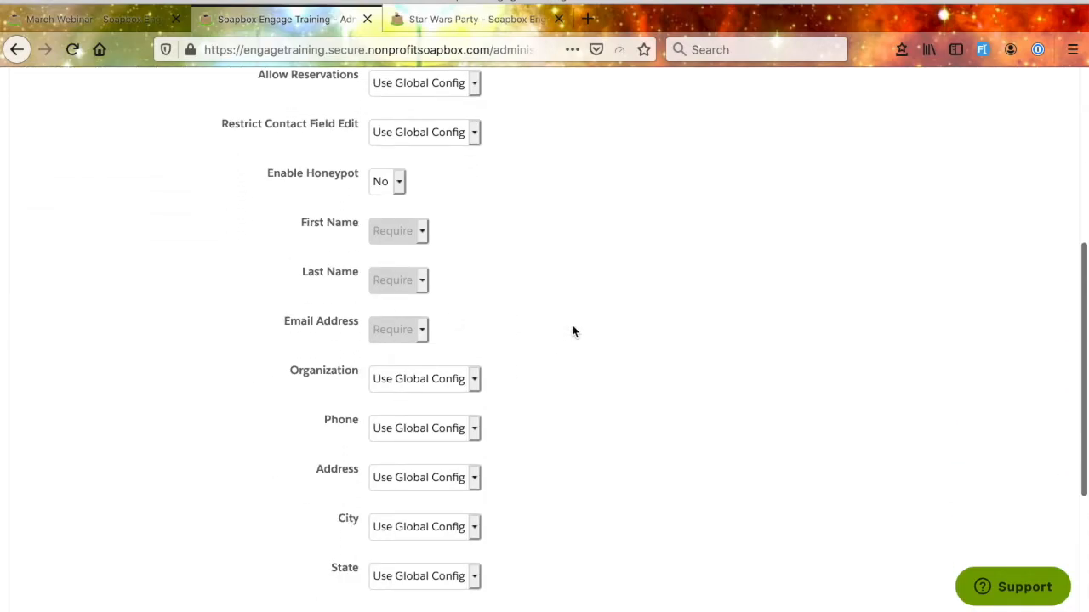
scroll(498, 153, up, 2)
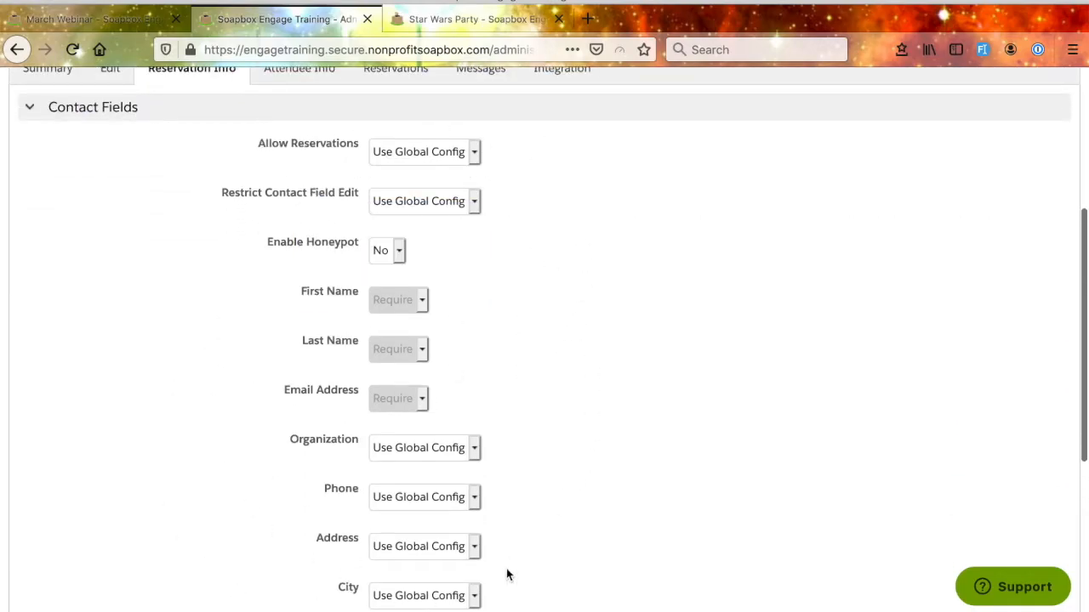
scroll(604, 503, down, 4)
scroll(604, 503, down, 3)
scroll(604, 502, down, 3)
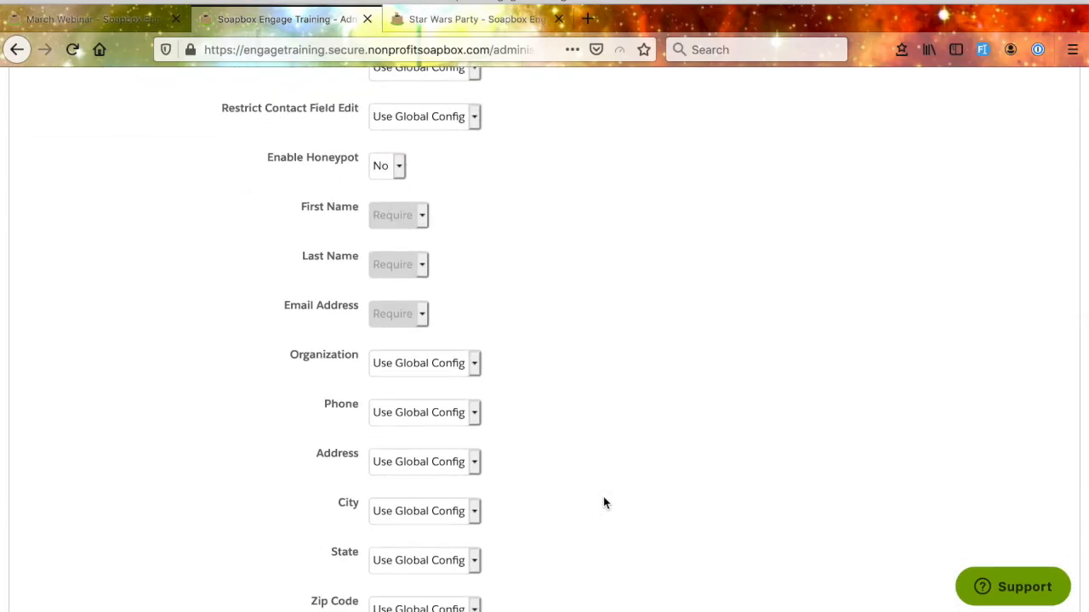
scroll(604, 502, up, 2)
Enable the honeypot for the event's reservation form by setting it to Yes
mouse_move(347, 295)
scroll(555, 357, up, 1)
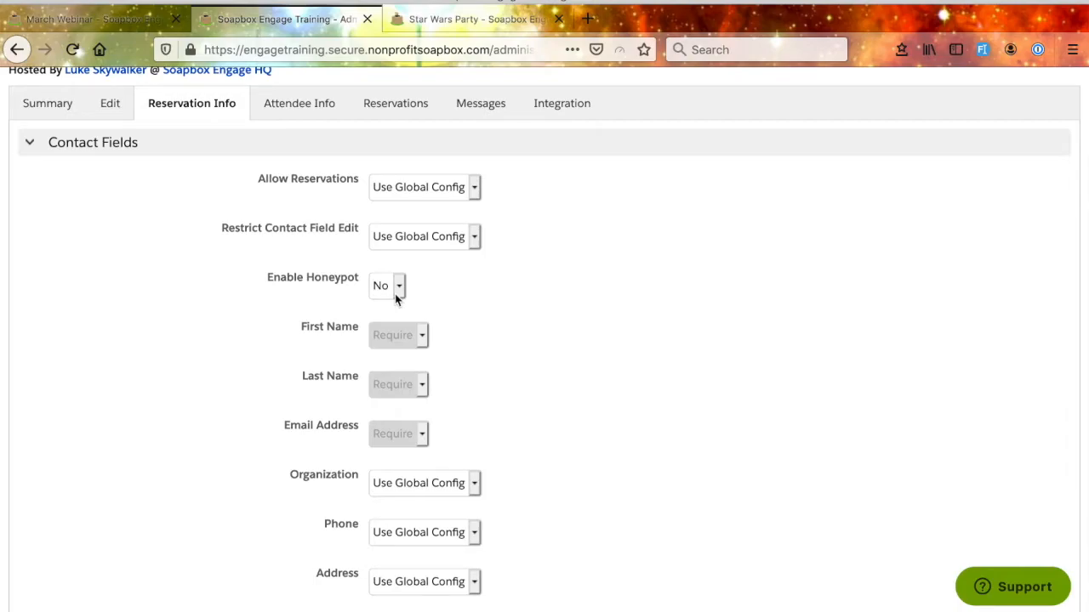
click(395, 294)
click(395, 298)
scroll(557, 378, up, 1)
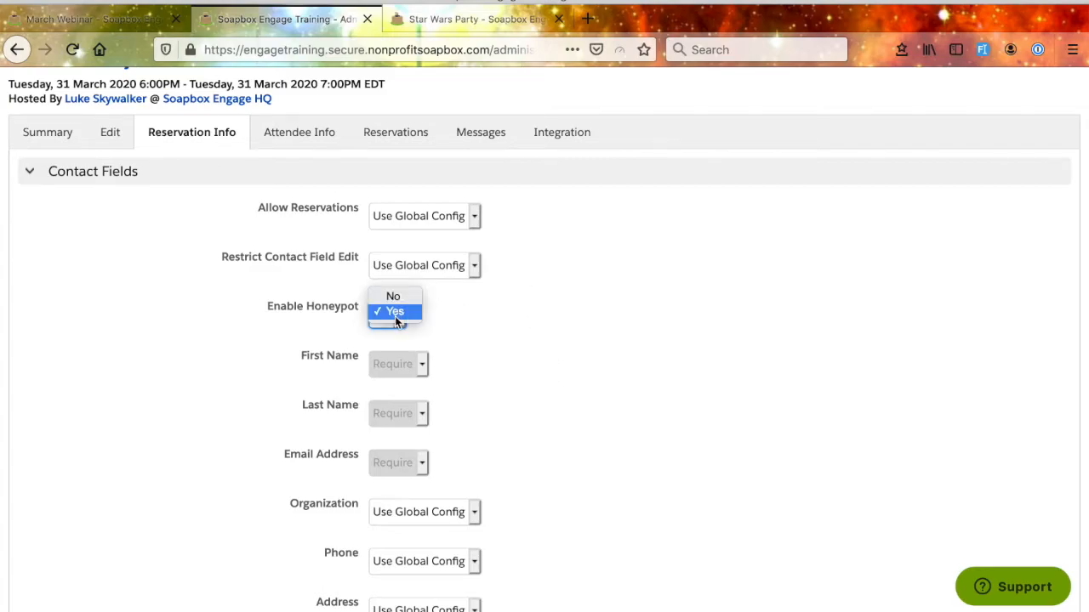
click(395, 315)
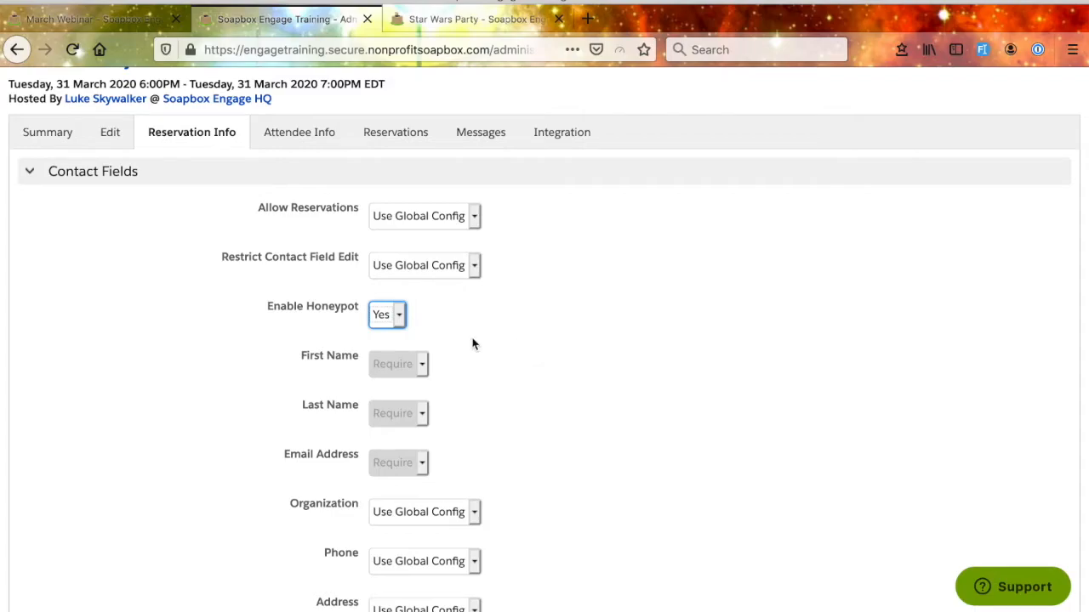
scroll(513, 343, up, 1)
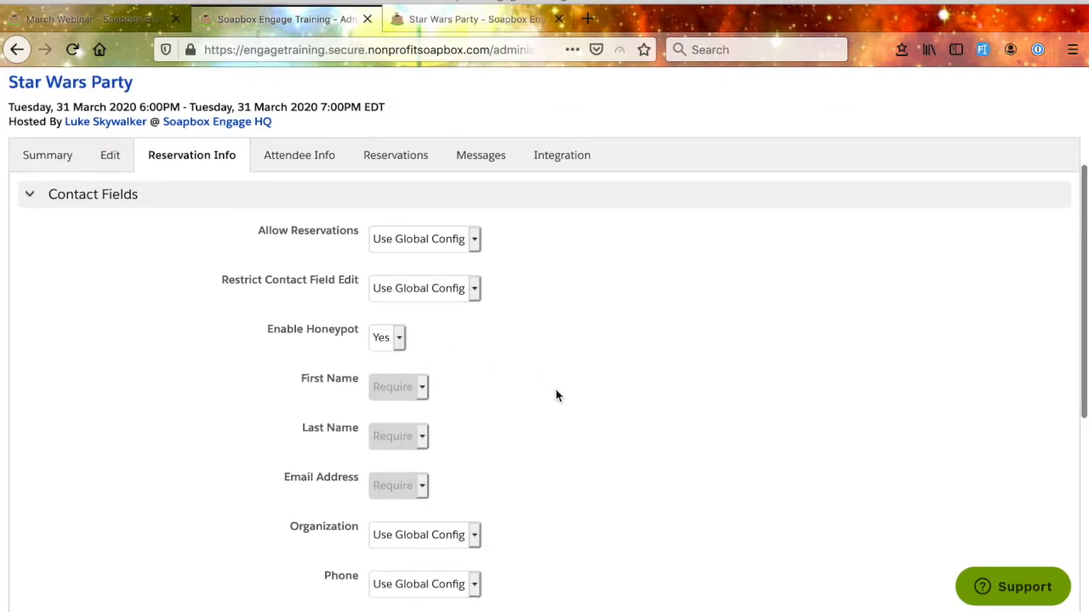
Examine the choices for allowing reservations and the setting that restricts contact field editing
scroll(556, 394, down, 1)
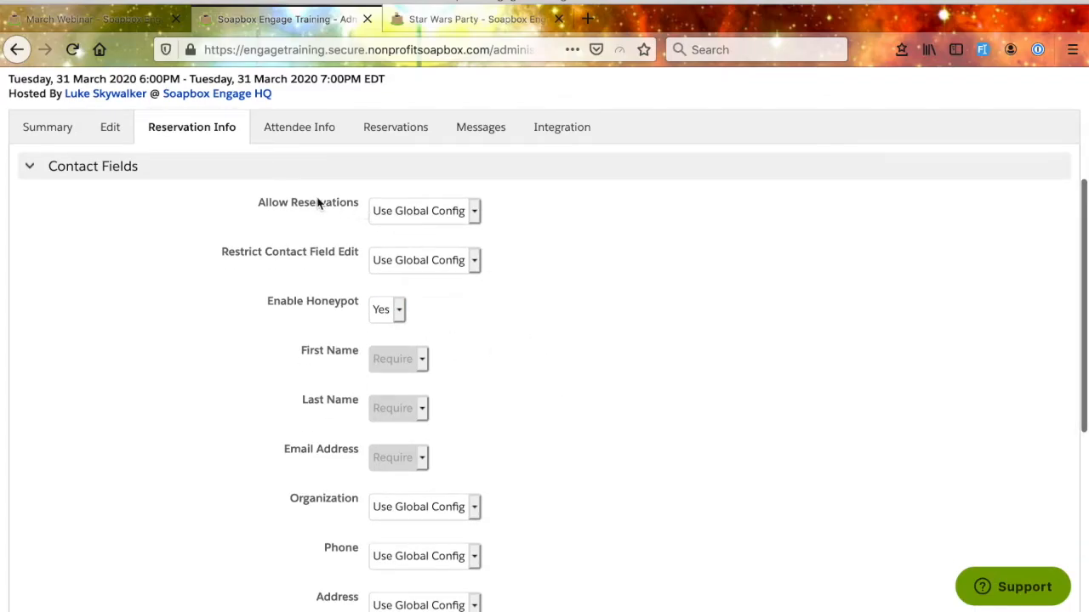
click(475, 211)
click(576, 230)
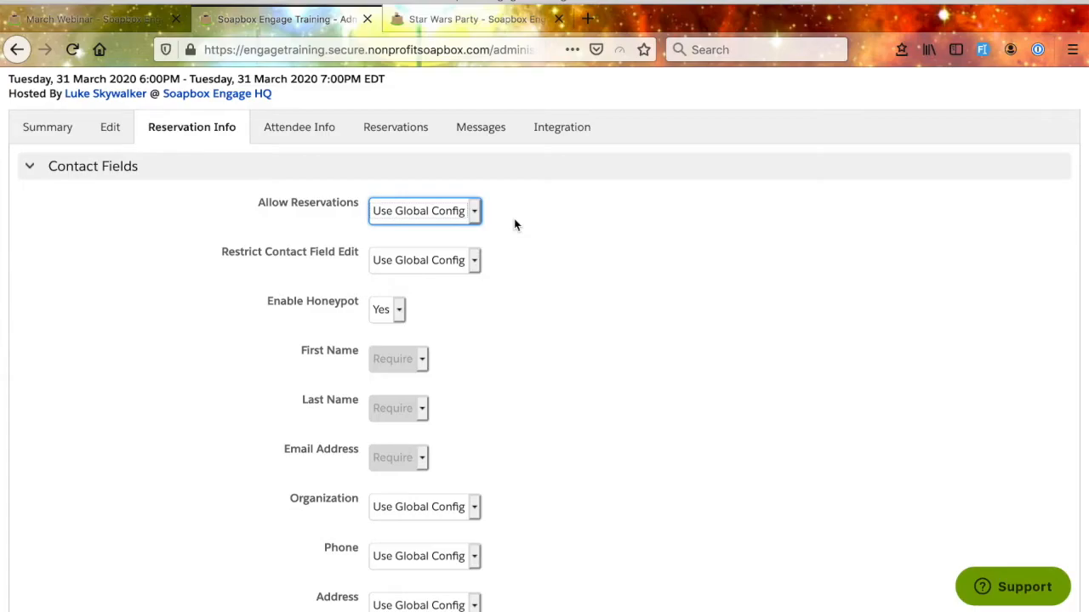
drag(220, 256, 354, 260)
click(356, 263)
triple_click(360, 265)
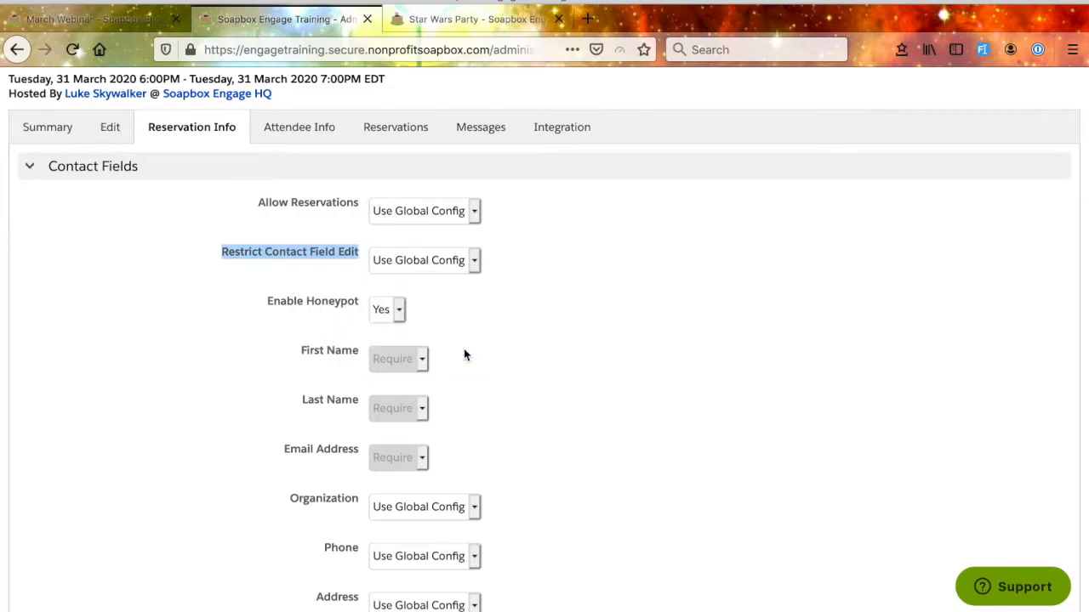
click(574, 394)
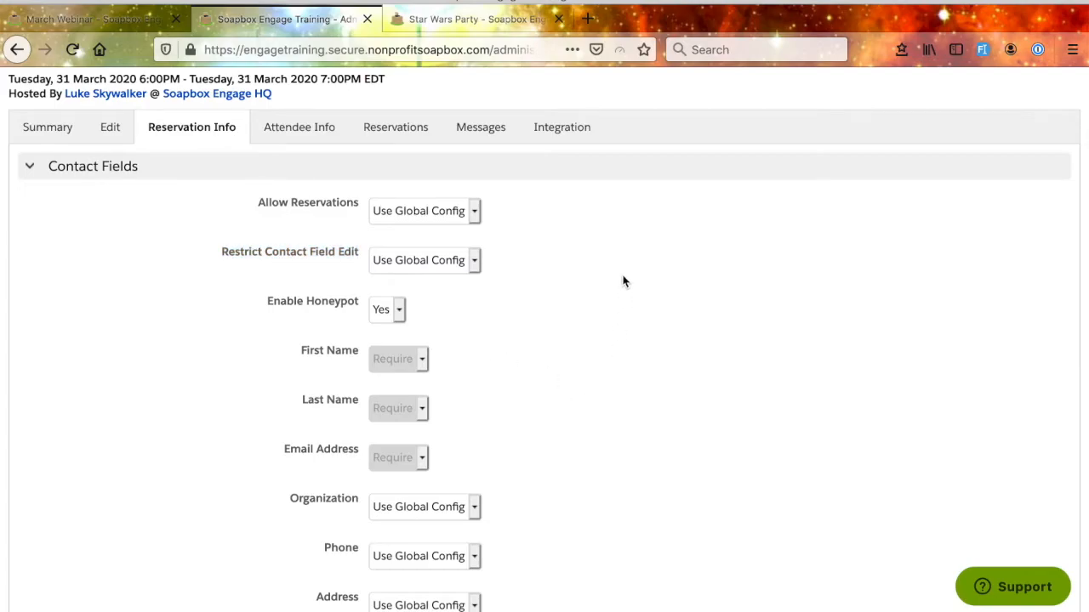
Examine the remaining contact fields and the Salesforce fields available as custom reservation elements, closing the element dialog without adding one
scroll(622, 401, down, 4)
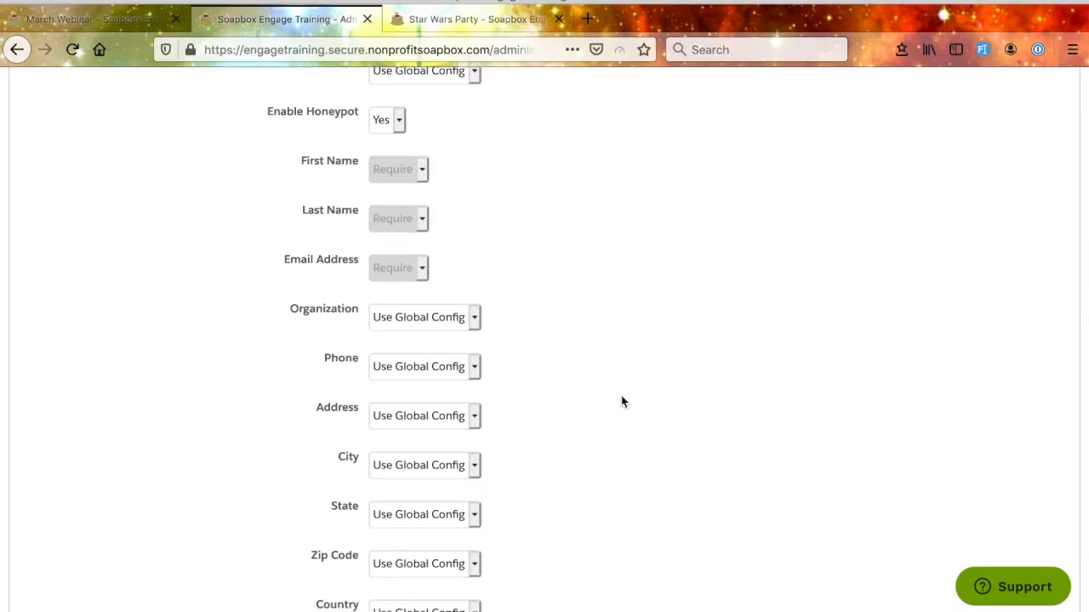
scroll(622, 401, down, 1)
scroll(579, 255, down, 1)
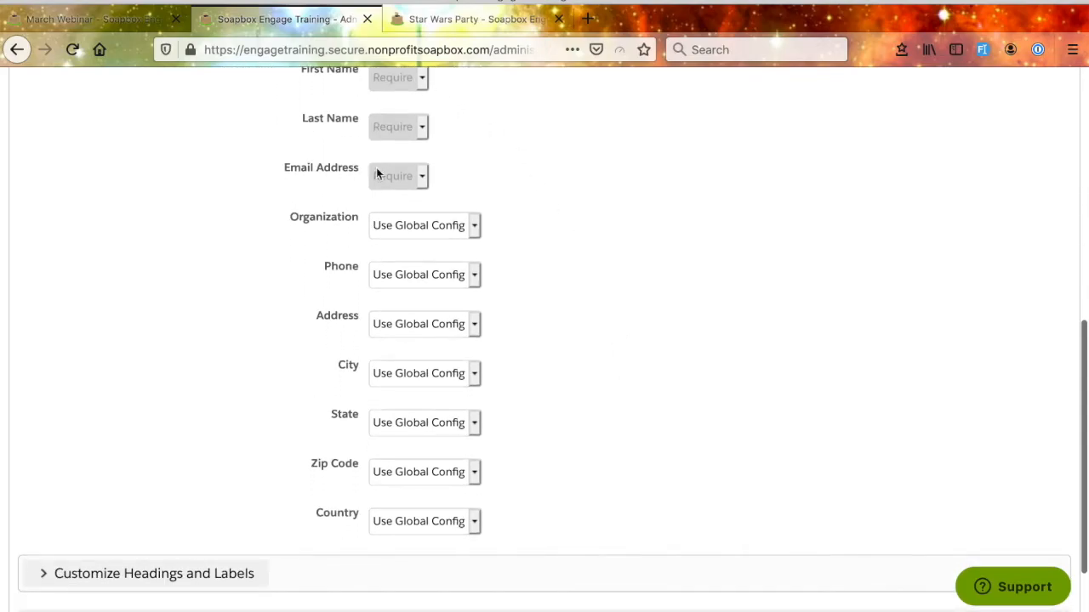
scroll(620, 244, down, 2)
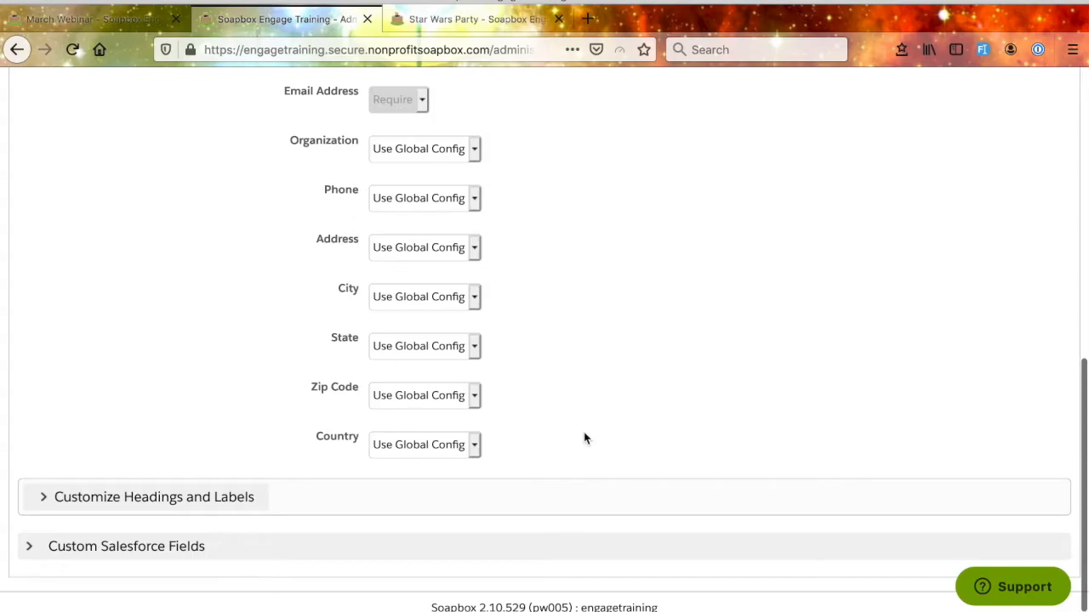
click(541, 544)
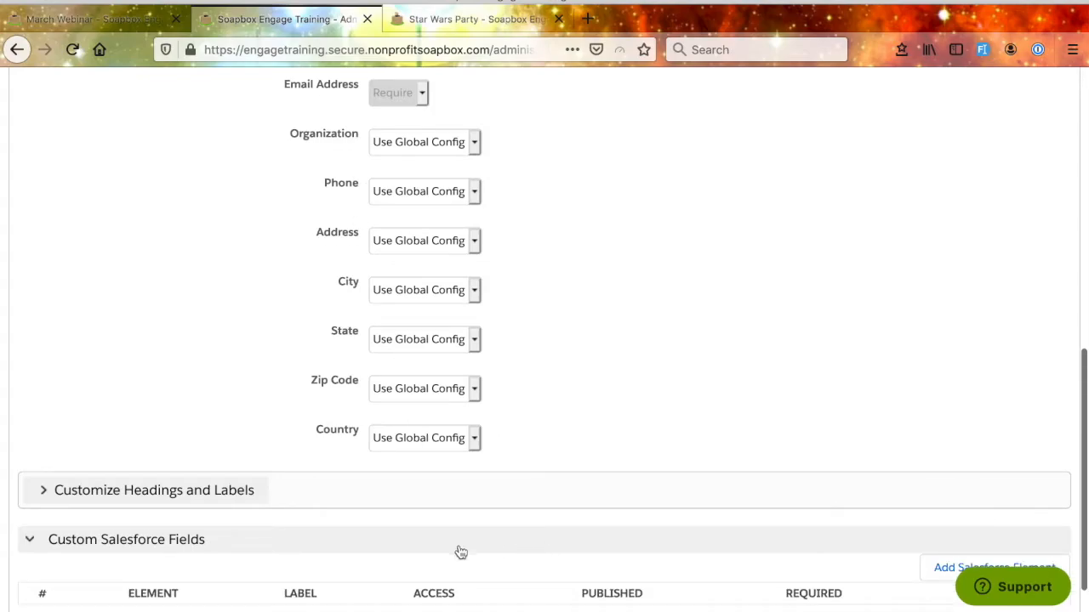
scroll(460, 553, down, 2)
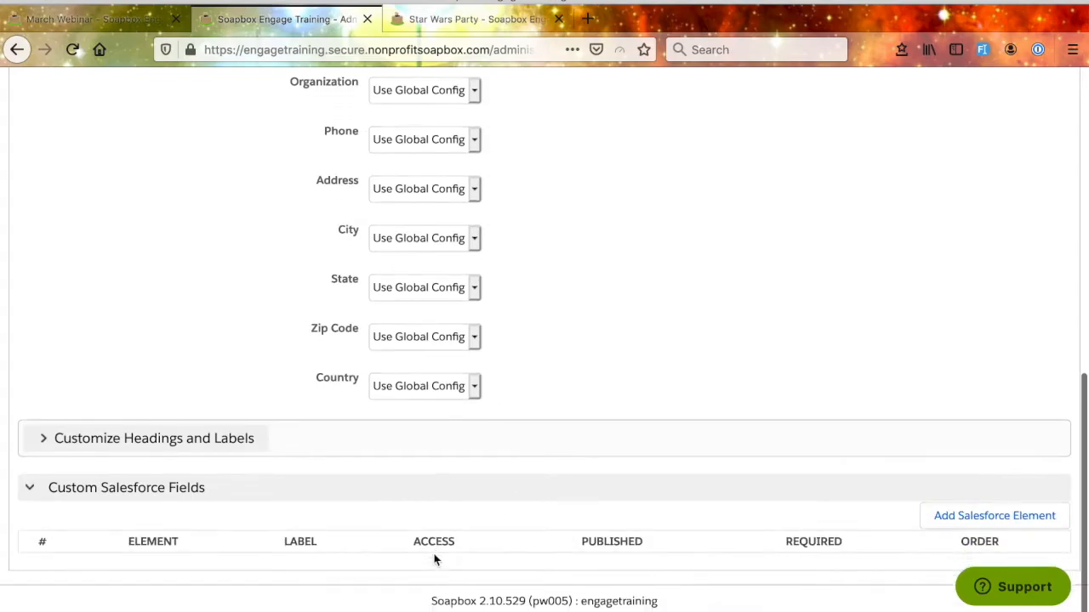
click(983, 521)
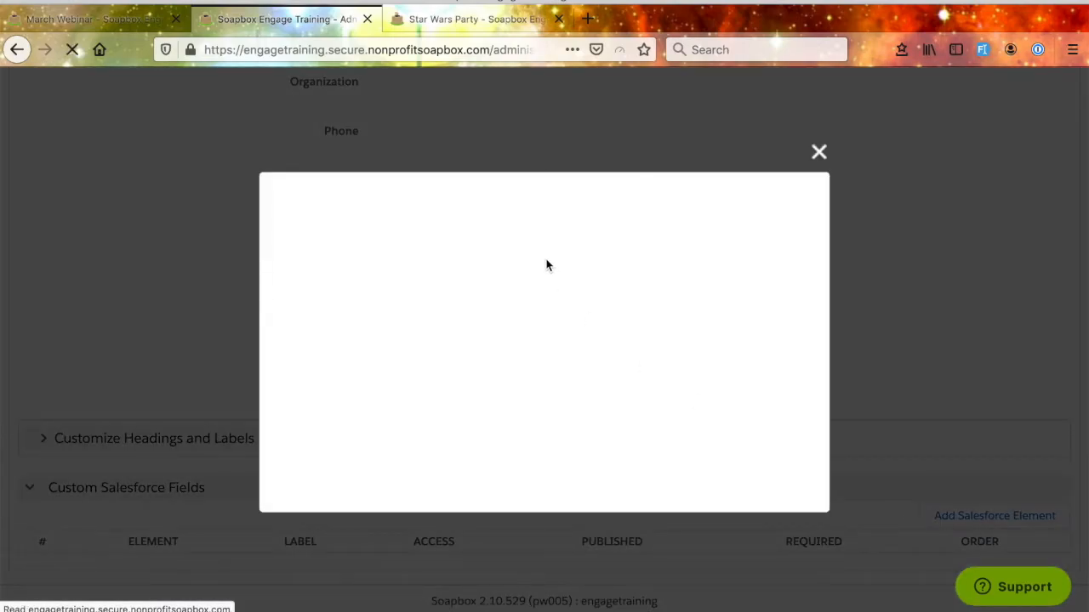
click(513, 248)
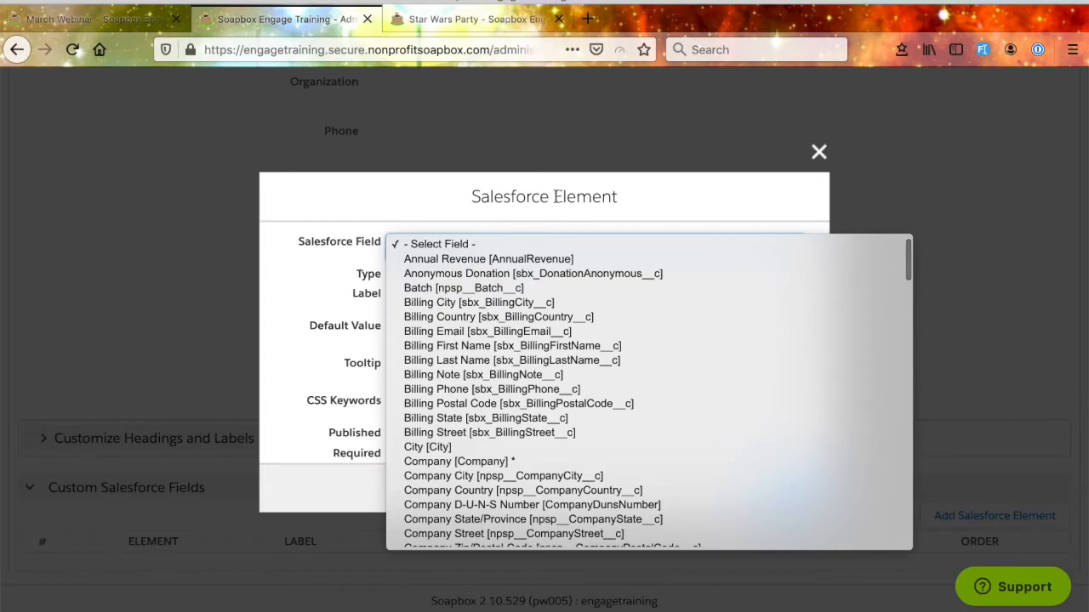
click(821, 159)
click(819, 152)
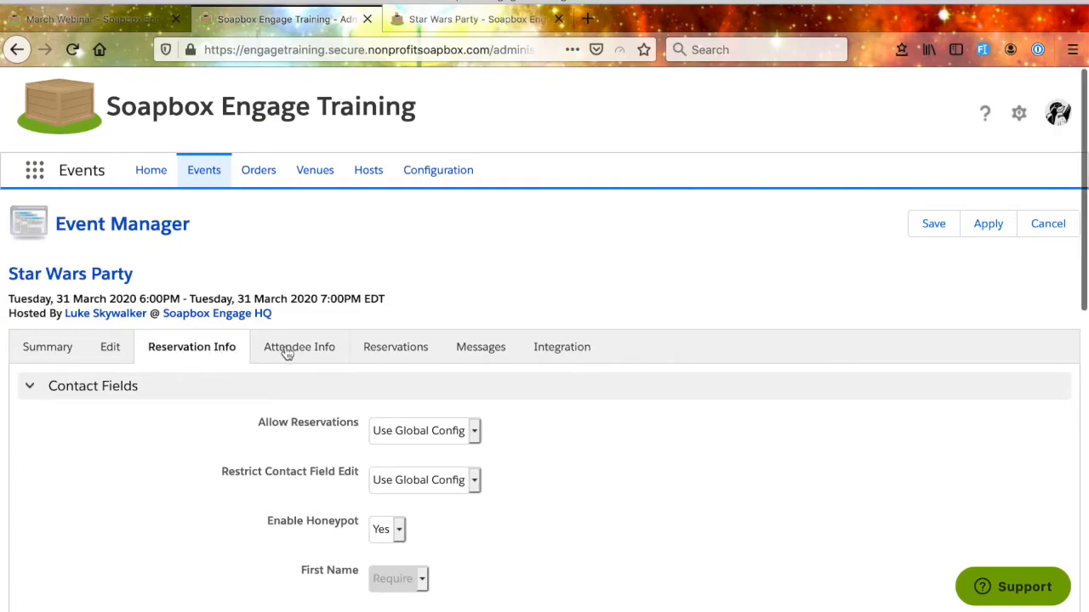
Examine the event's standard attendee fields, the choices for enabling them and the explanation of Expand Attendee Info Form
click(287, 353)
scroll(468, 448, down, 3)
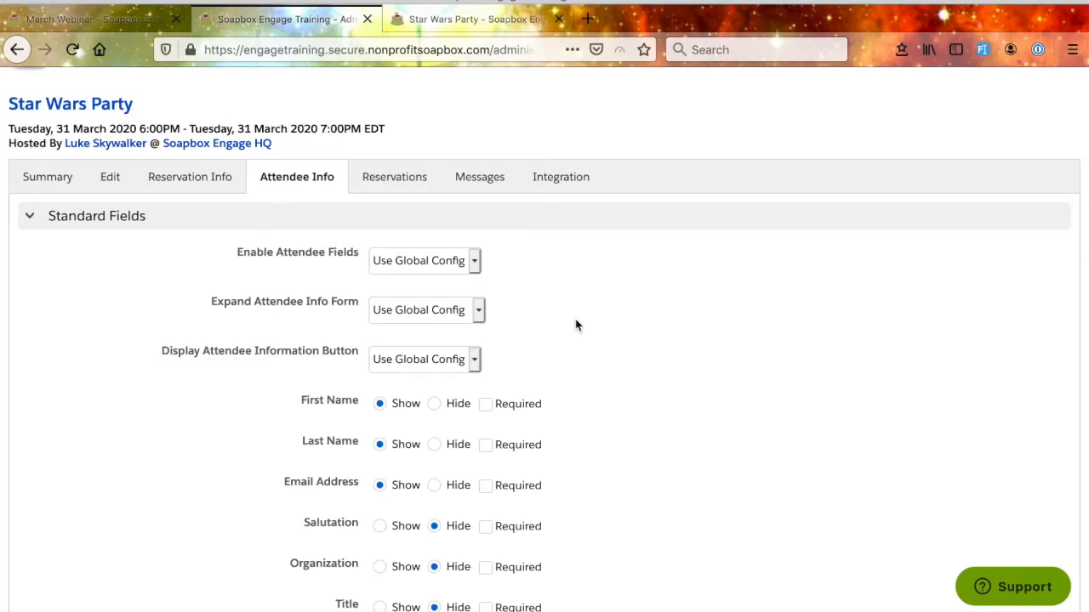
scroll(575, 321, down, 1)
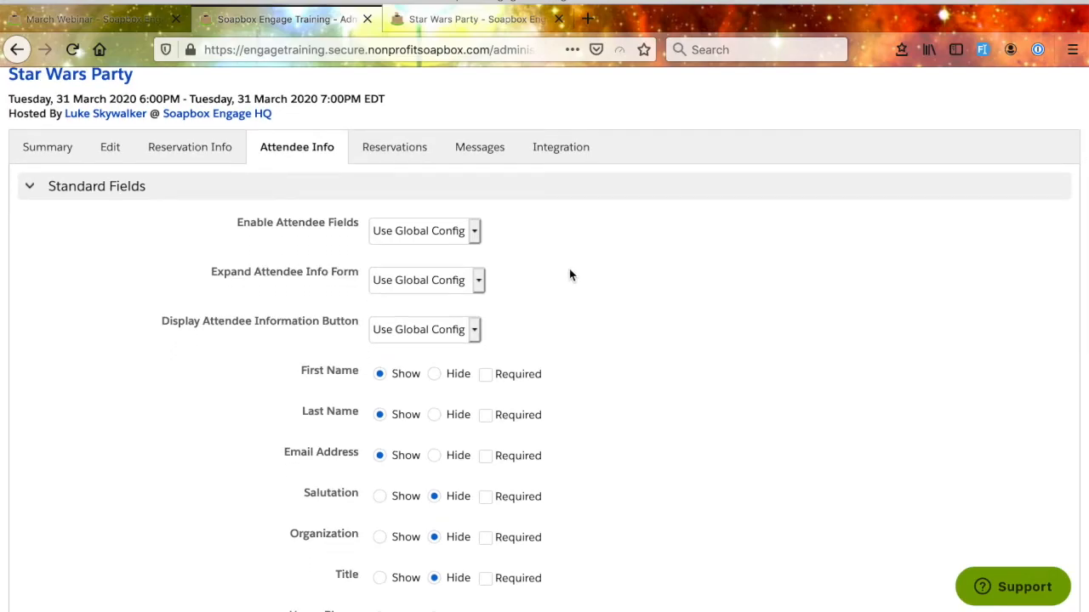
click(476, 229)
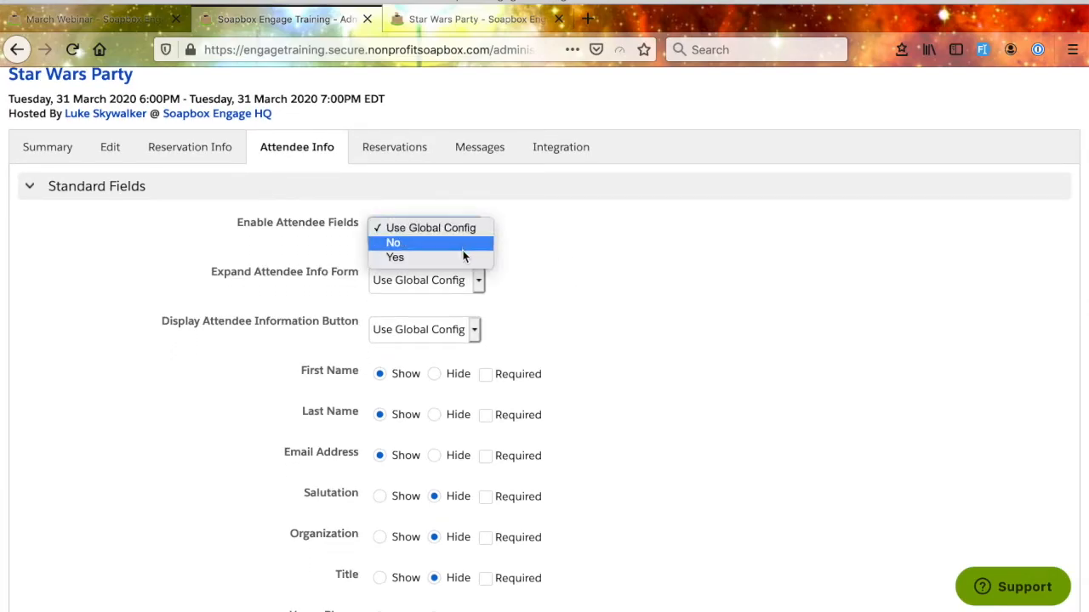
click(418, 225)
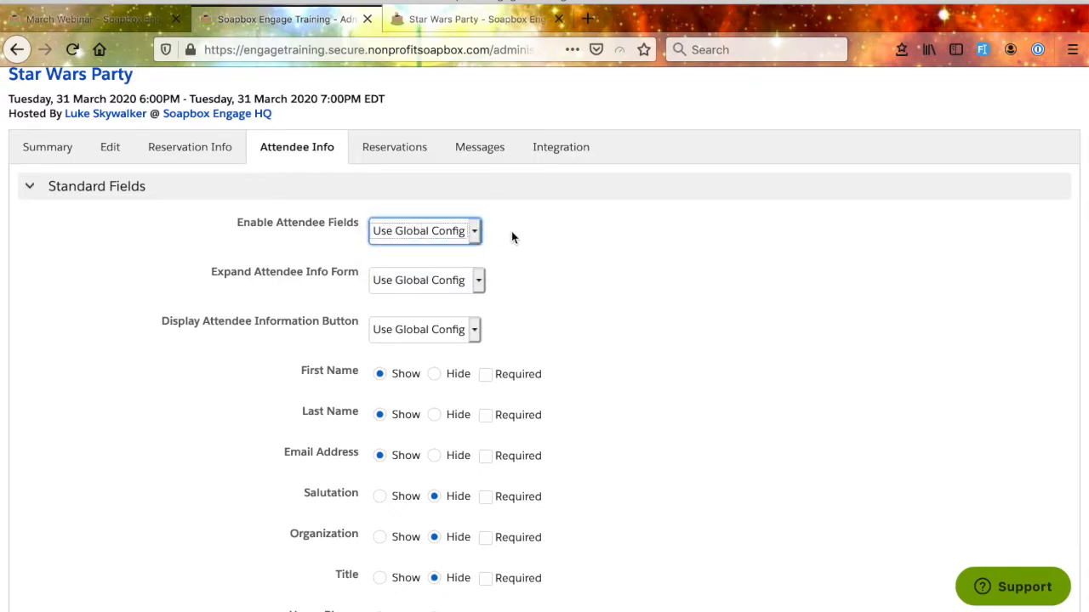
scroll(601, 328, down, 2)
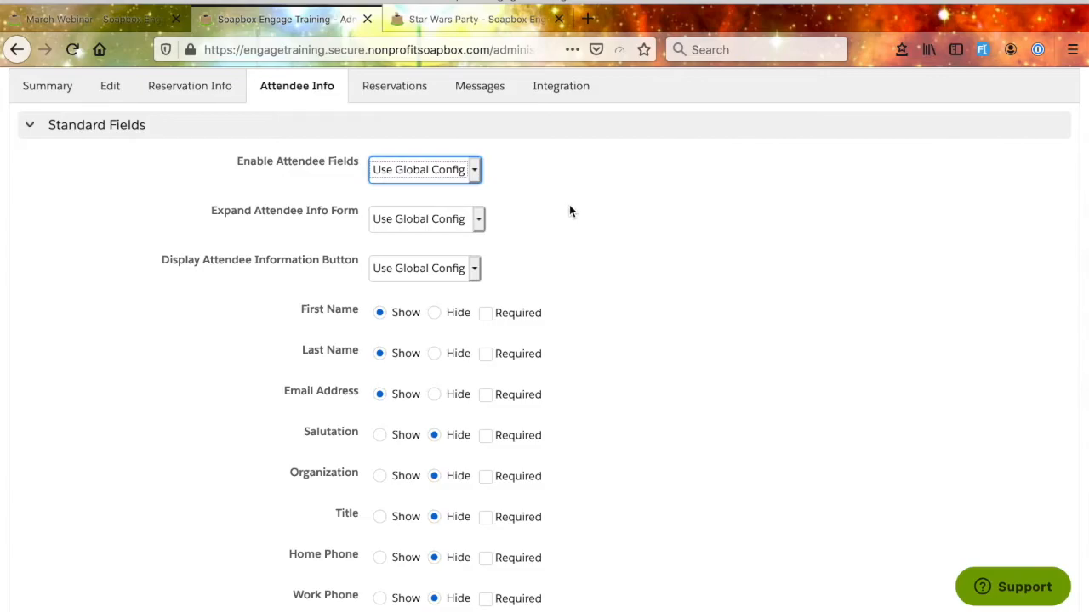
mouse_move(220, 218)
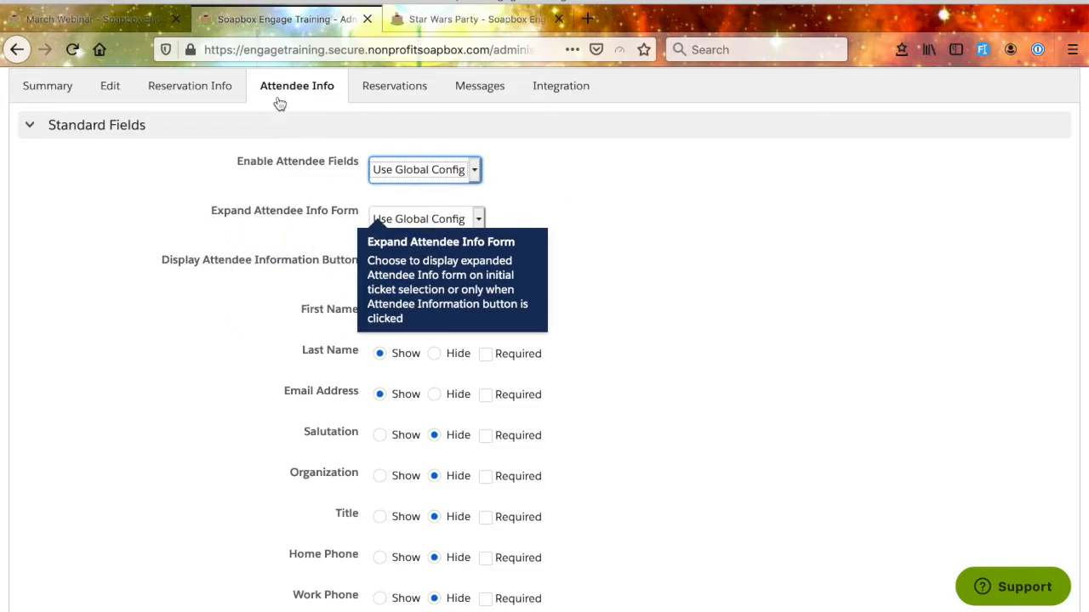
Open the registration form from the Star Wars Party's public event page to view its ticket selection
click(118, 25)
scroll(267, 460, down, 6)
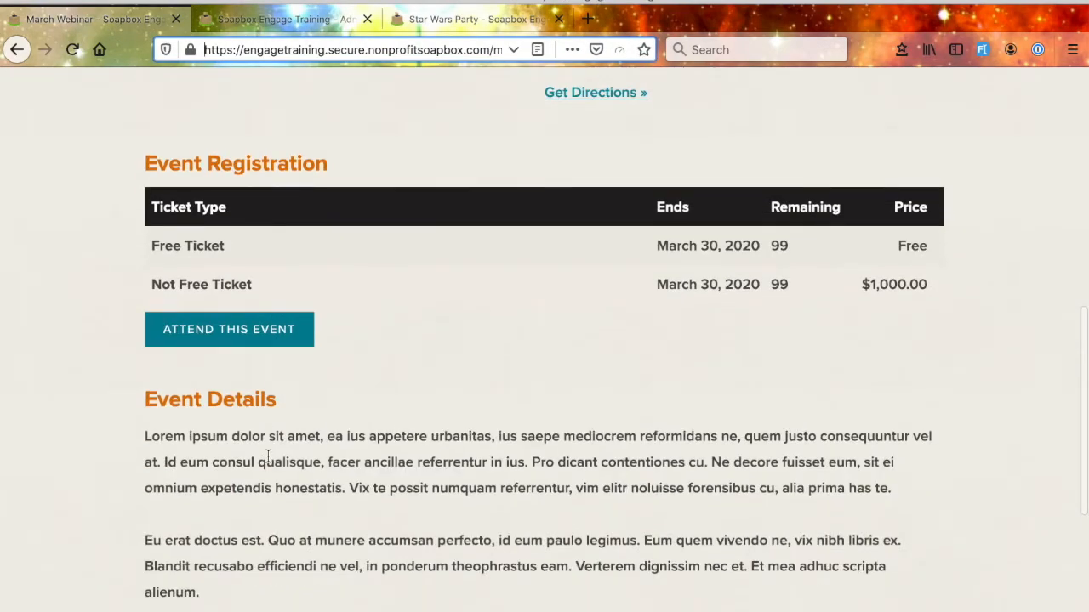
click(434, 21)
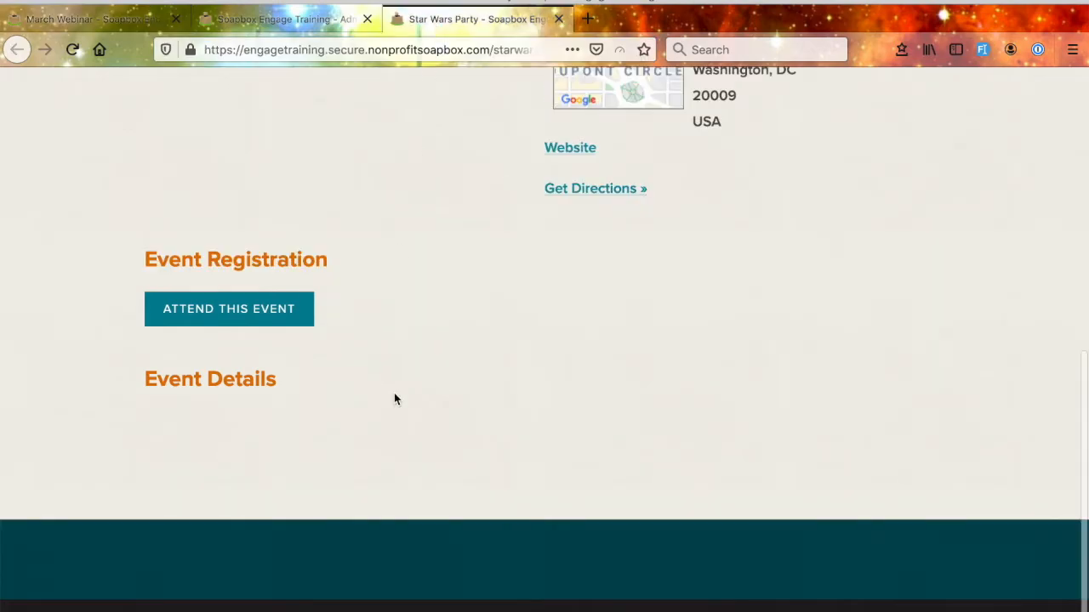
scroll(394, 393, up, 5)
scroll(394, 397, down, 4)
click(247, 394)
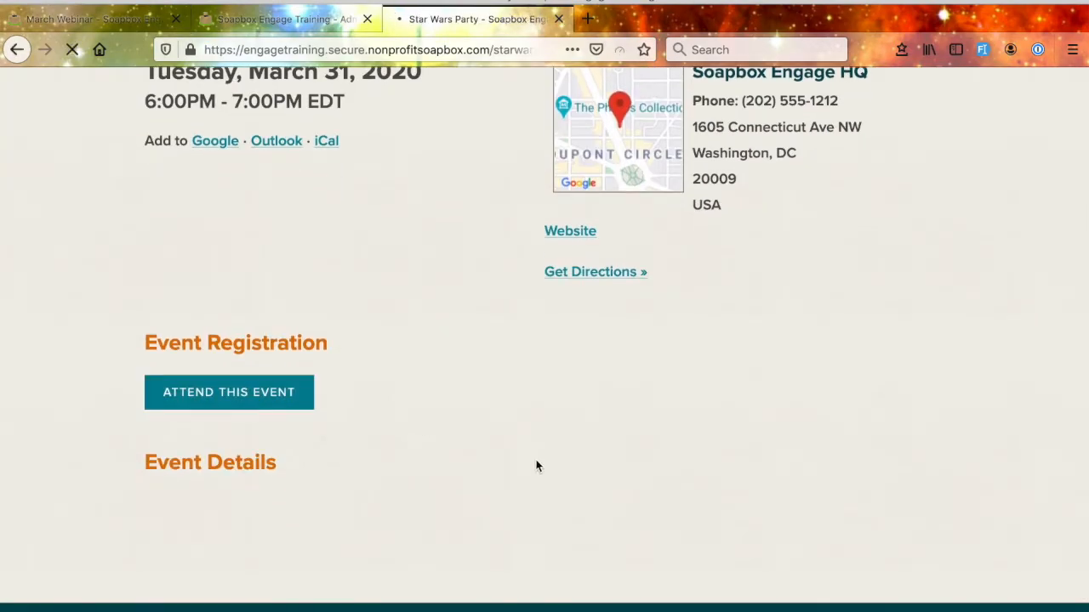
scroll(537, 465, down, 7)
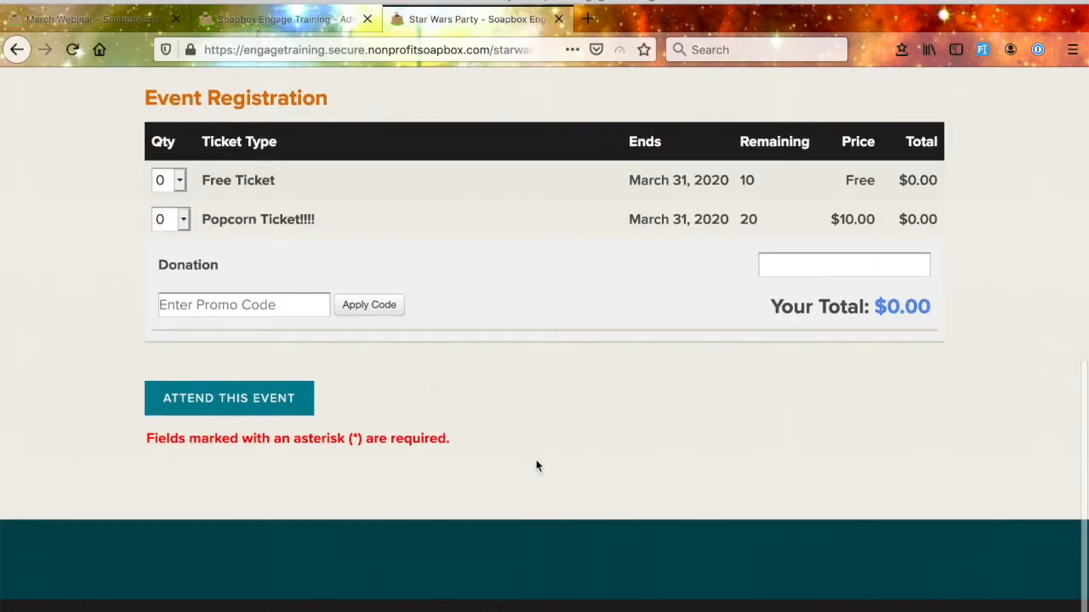
Choose one Free Ticket in the public registration form to preview the attendee information fields
click(176, 180)
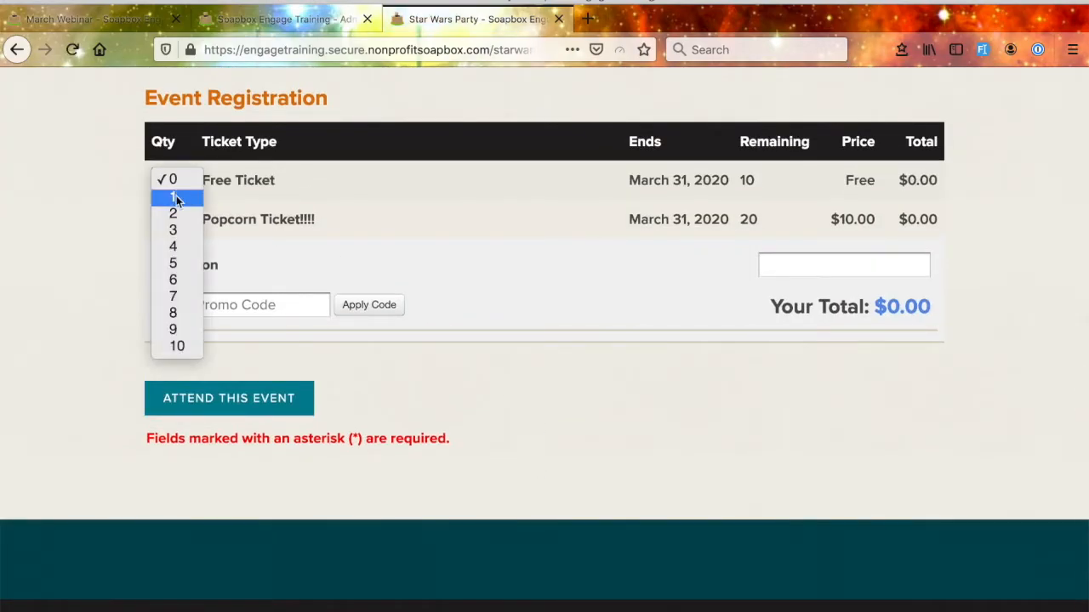
click(176, 199)
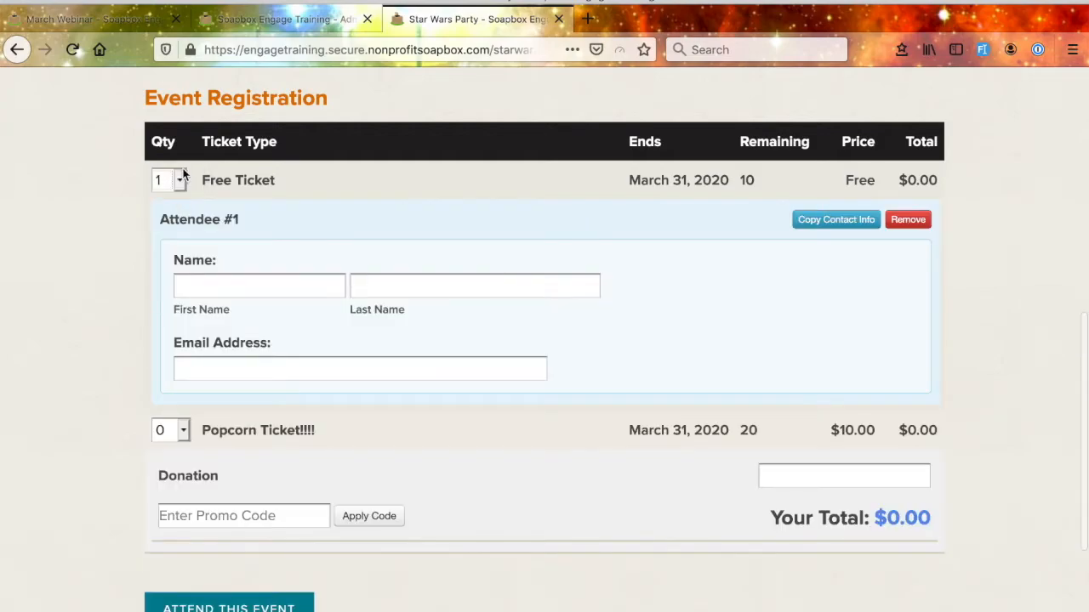
click(176, 180)
click(173, 199)
Return to the event's attendee settings and review the choices for expanding the attendee info form, keeping Use Global Config
click(311, 25)
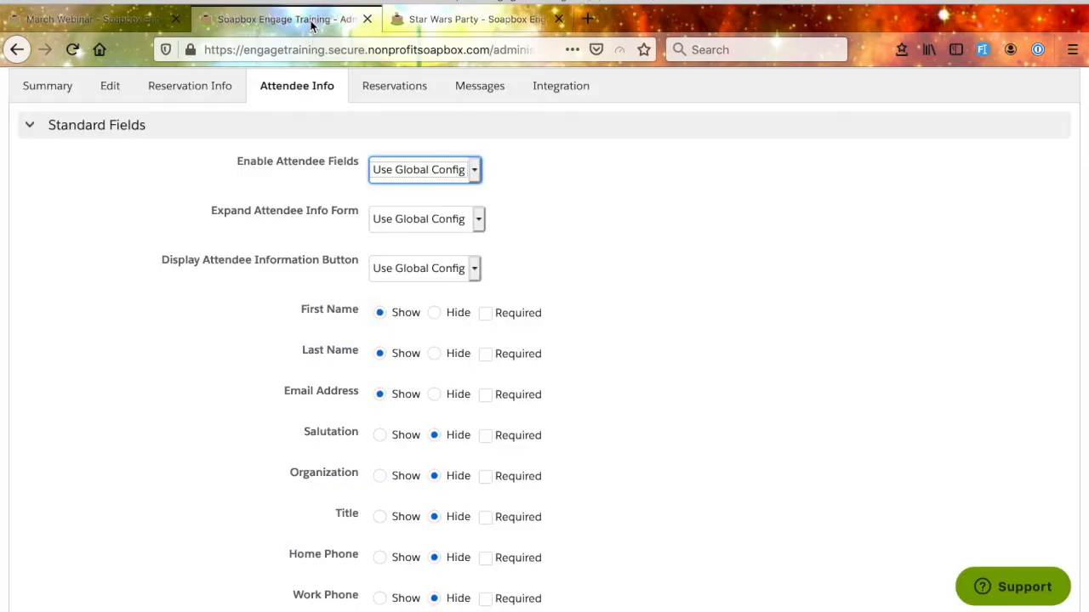
click(475, 219)
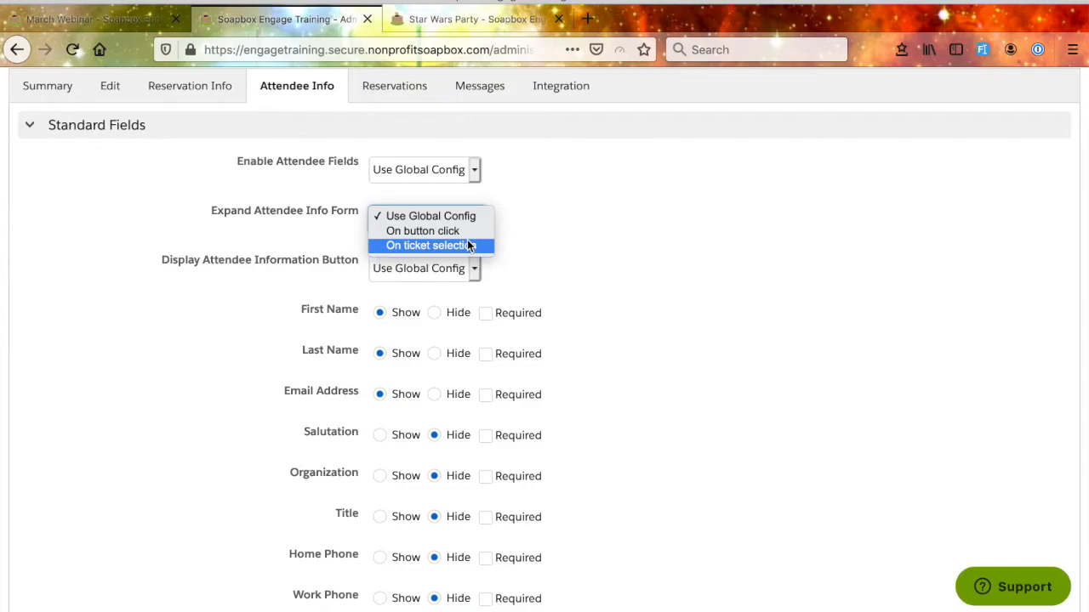
click(526, 250)
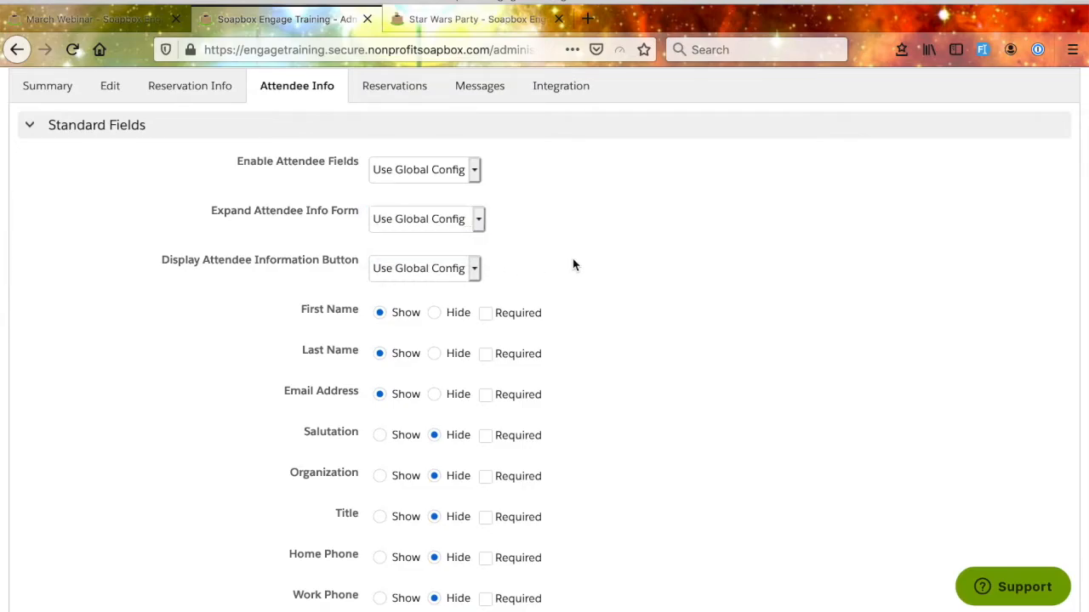
Review the show, hide and required options of the standard attendee fields and expand the Custom Salesforce Fields section
scroll(625, 345, down, 1)
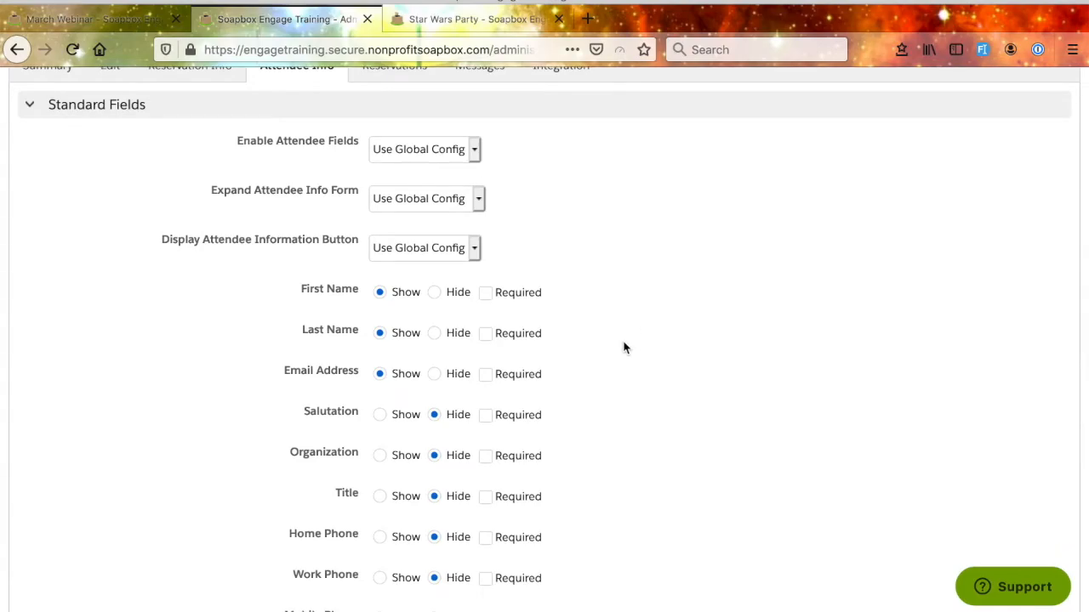
scroll(644, 448, down, 5)
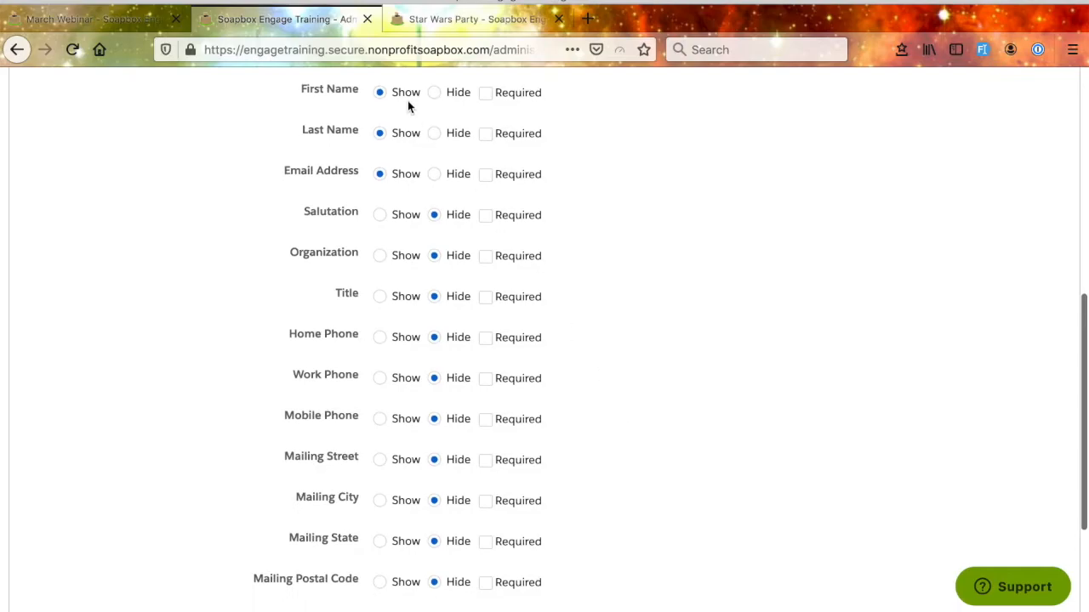
scroll(435, 499, down, 3)
scroll(433, 314, up, 6)
scroll(433, 313, down, 7)
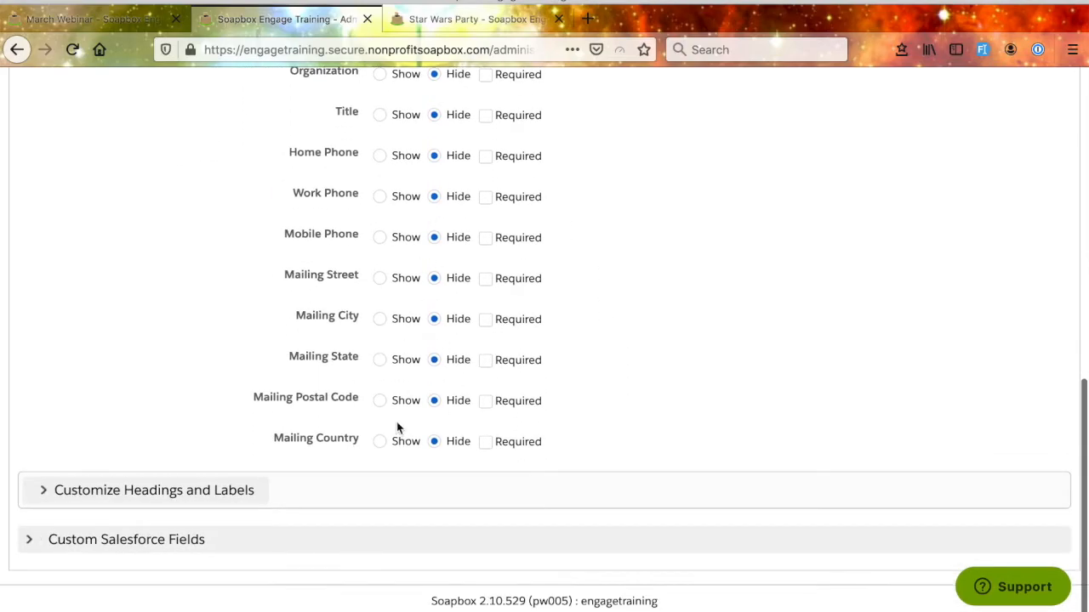
click(317, 540)
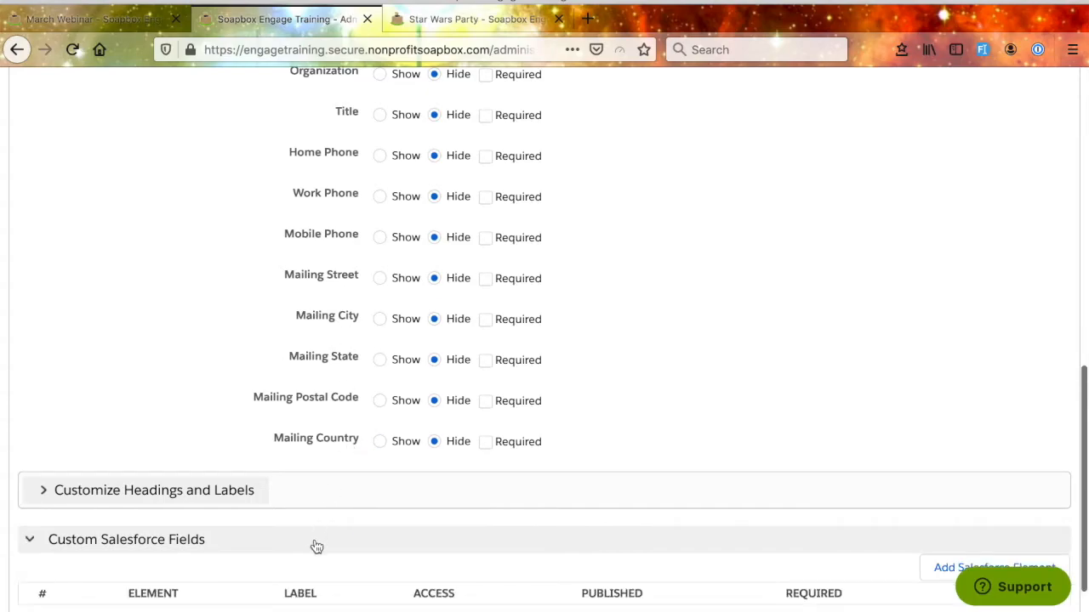
scroll(513, 547, down, 1)
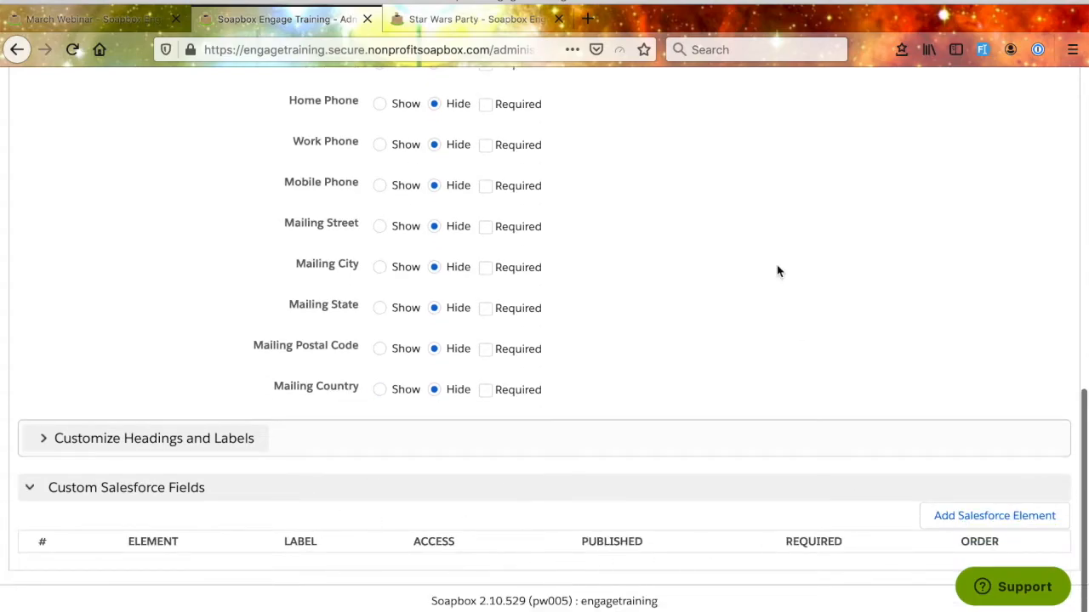
Return to the public Star Wars Party registration form and compare its contact information with the two Free Ticket attendee forms
click(473, 19)
scroll(534, 387, up, 4)
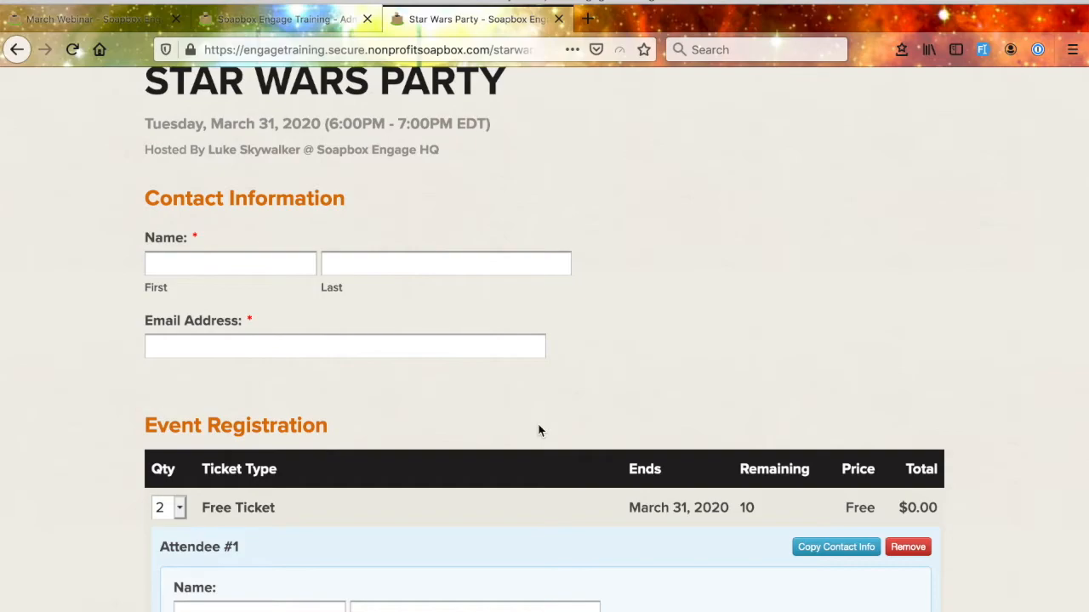
scroll(629, 401, down, 1)
scroll(628, 401, up, 1)
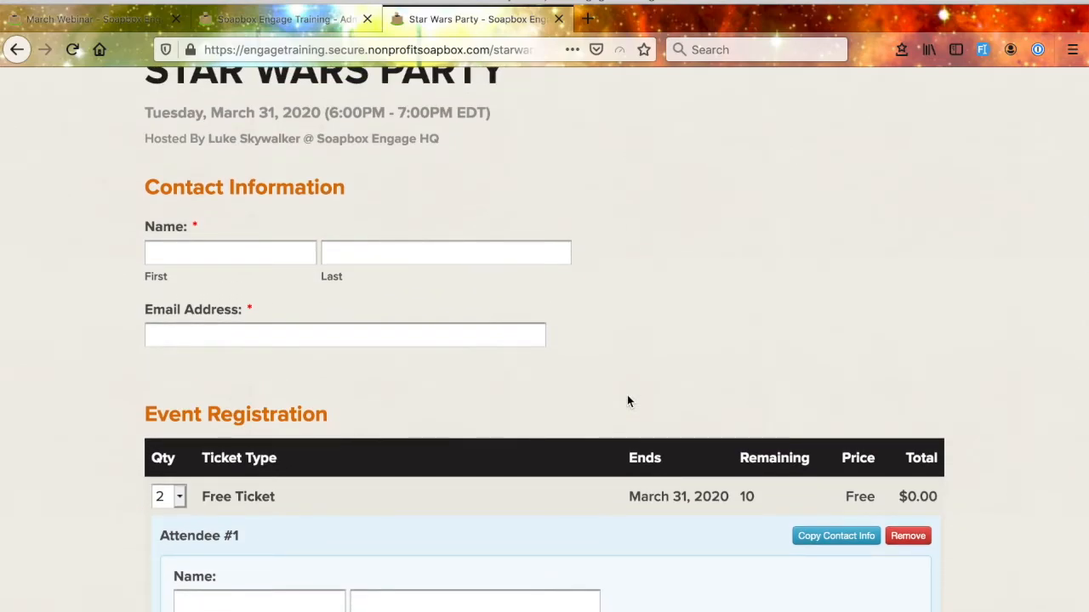
scroll(627, 400, down, 5)
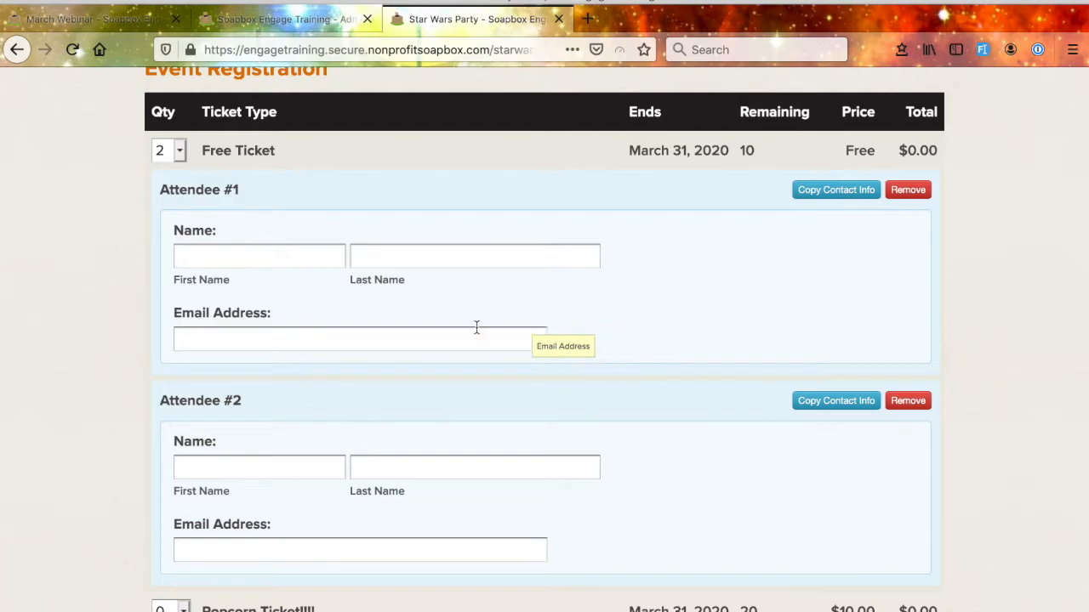
scroll(477, 332, down, 1)
scroll(380, 329, down, 1)
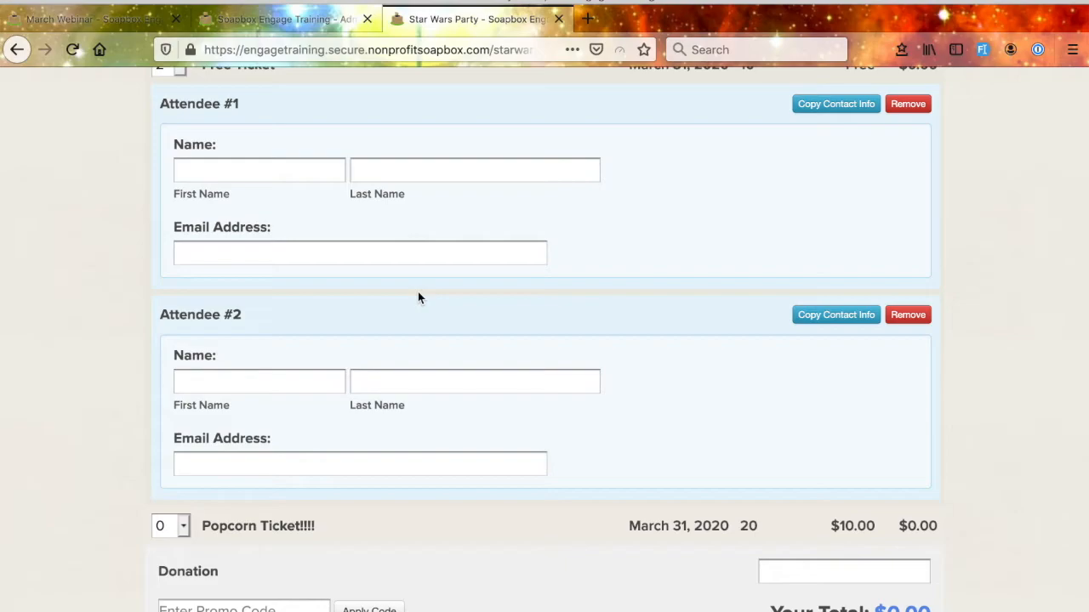
scroll(418, 292, up, 4)
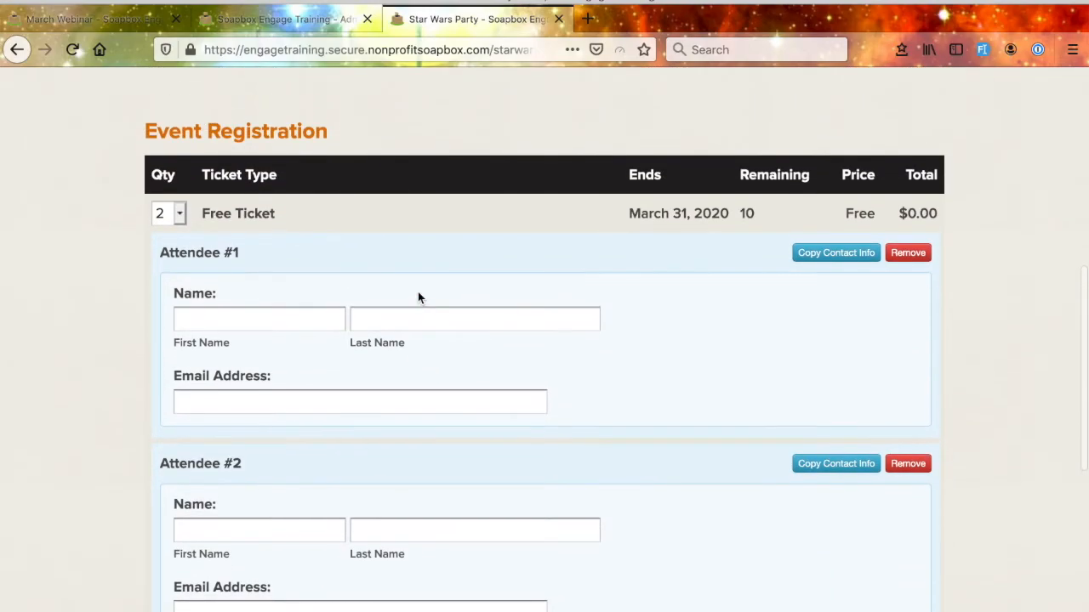
Go back to the event's attendee settings in the administration page and apply them without leaving the event
click(281, 18)
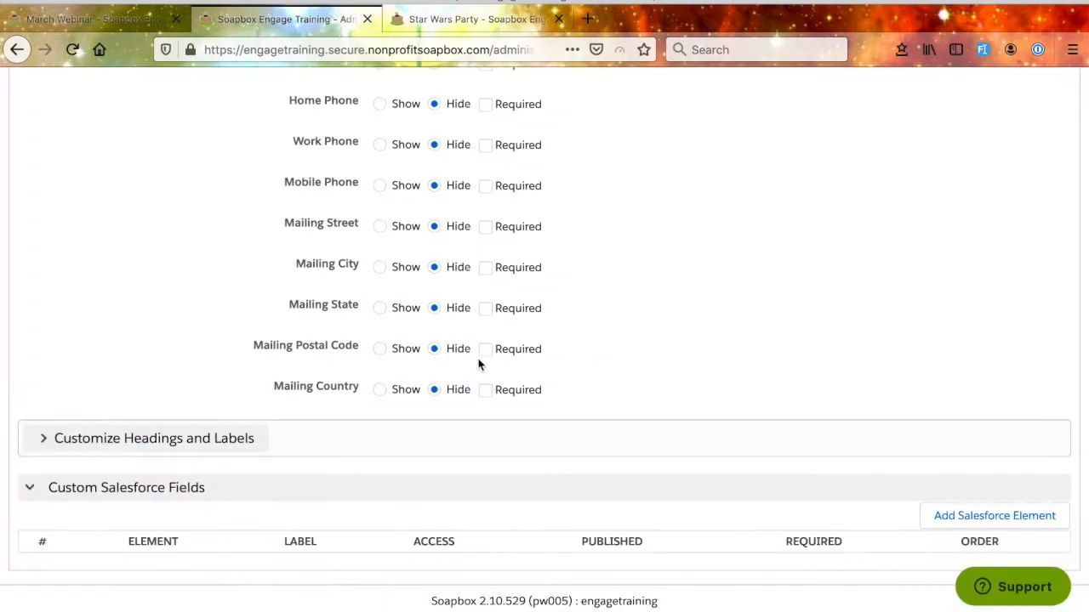
scroll(479, 364, up, 10)
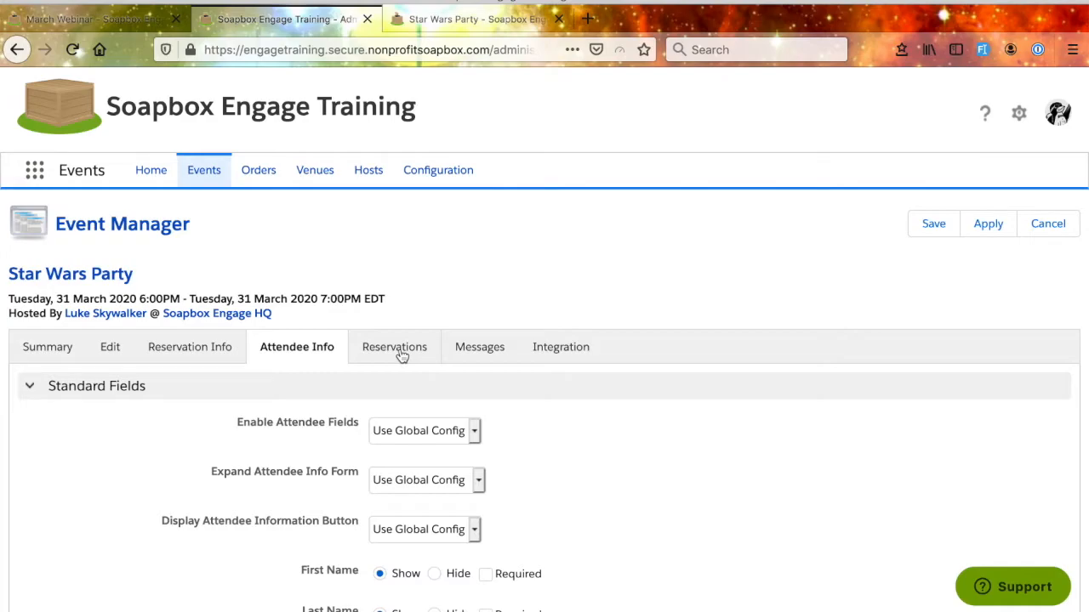
click(986, 224)
click(773, 311)
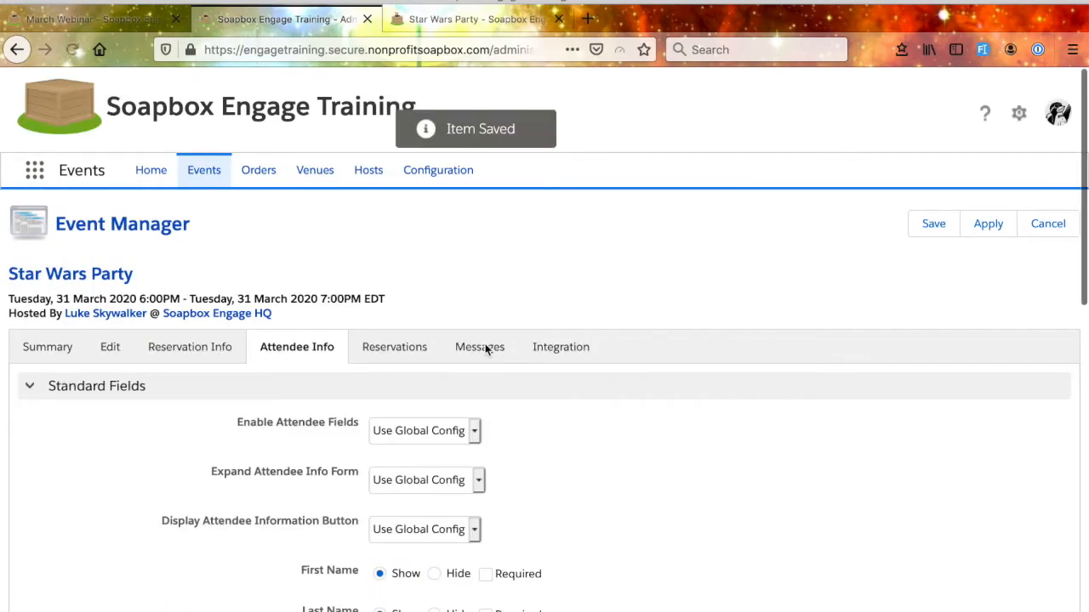
In the event's message settings, set Send Email to User to Yes for the confirmation email
click(483, 349)
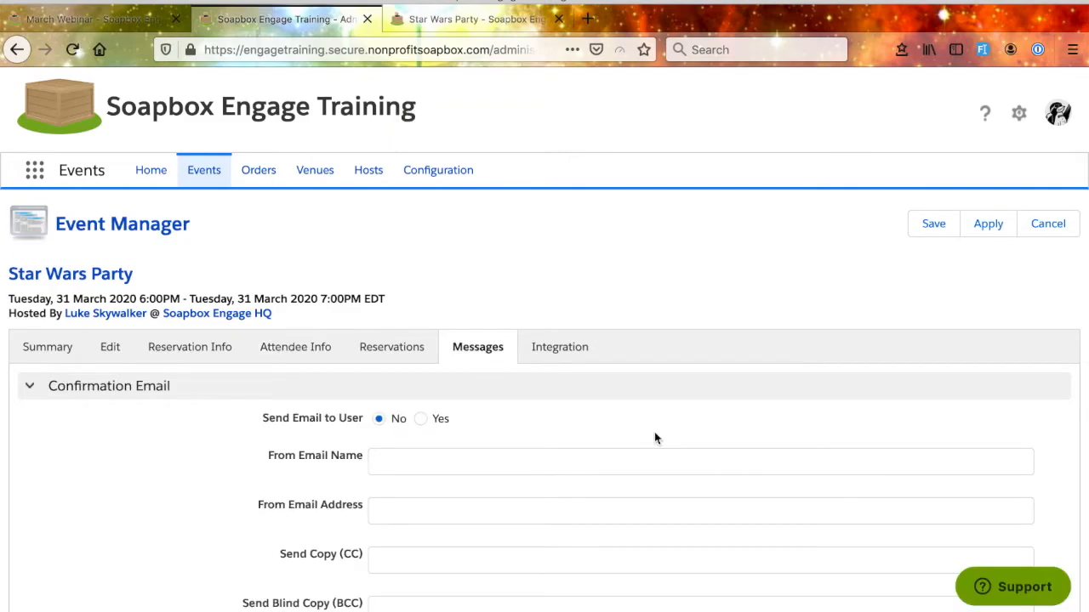
scroll(655, 438, down, 3)
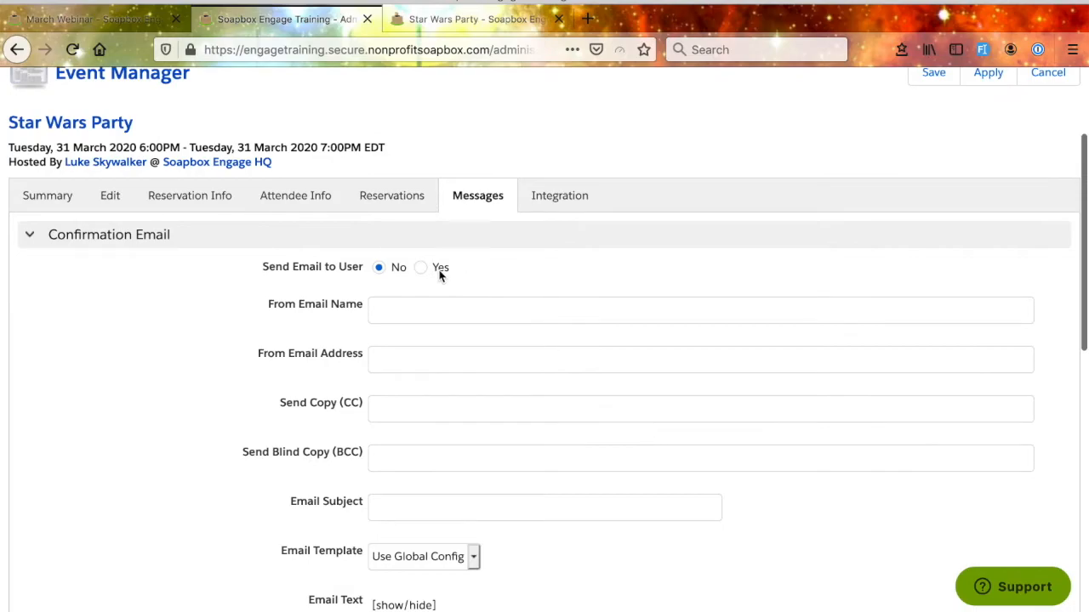
click(422, 268)
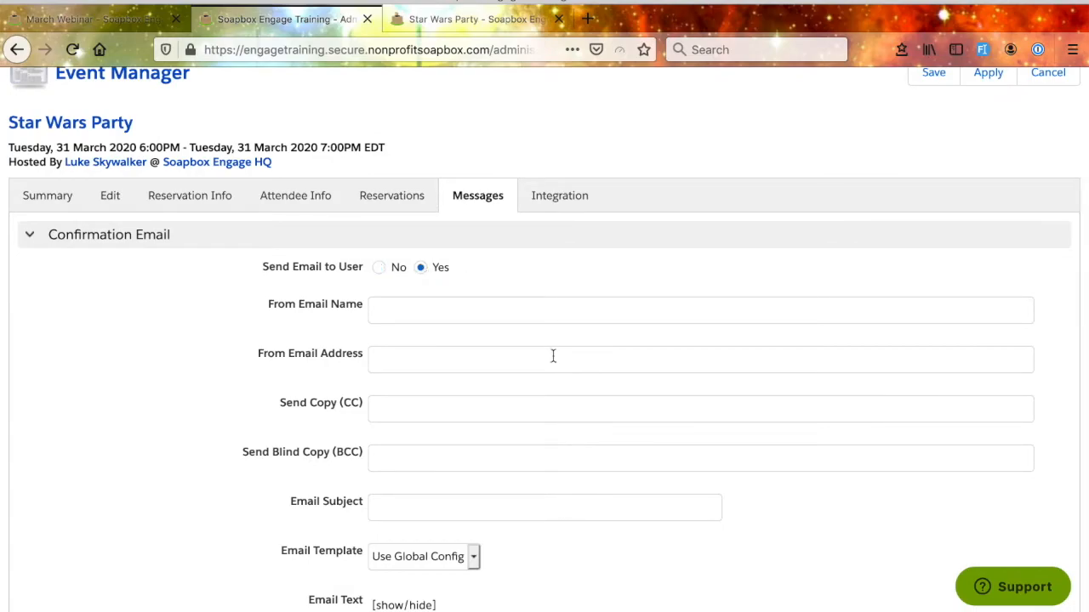
Examine the confirmation email's sender and copy fields and read the explanations of CC, BCC and Email Subject
click(553, 357)
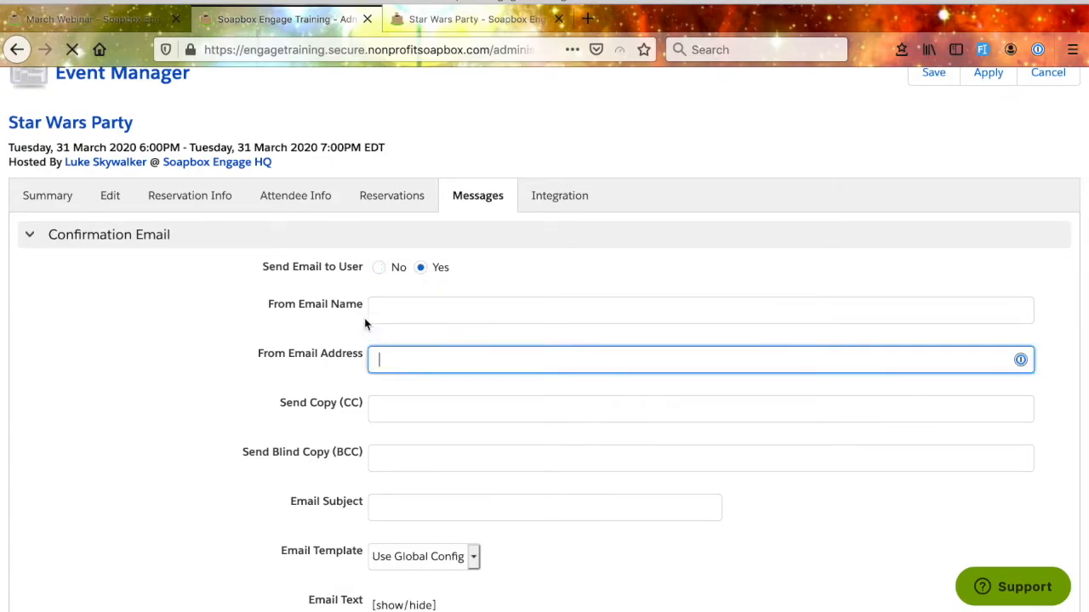
click(271, 324)
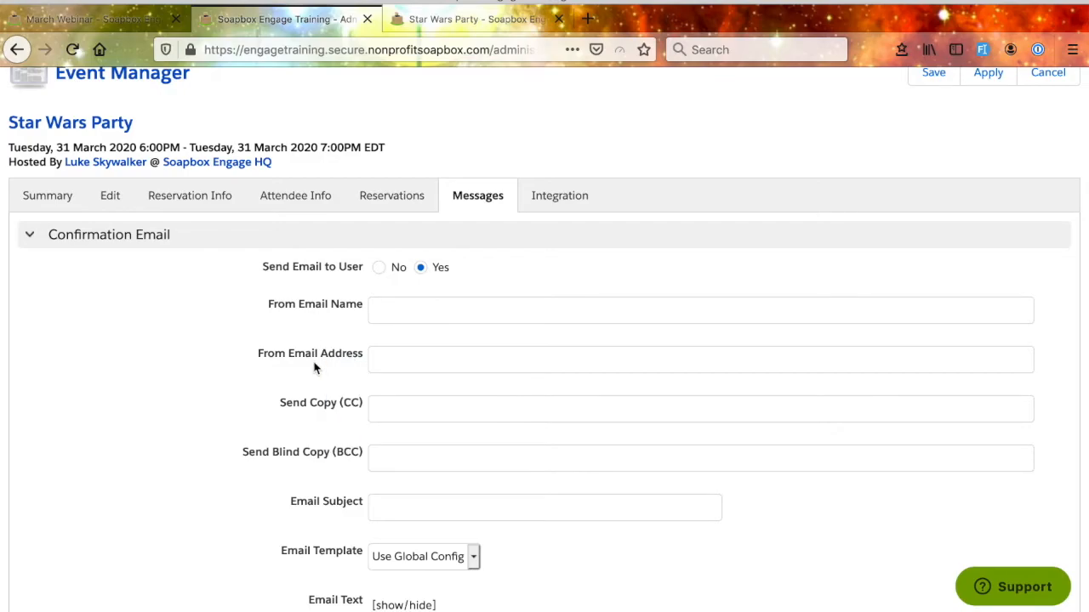
scroll(315, 435, down, 2)
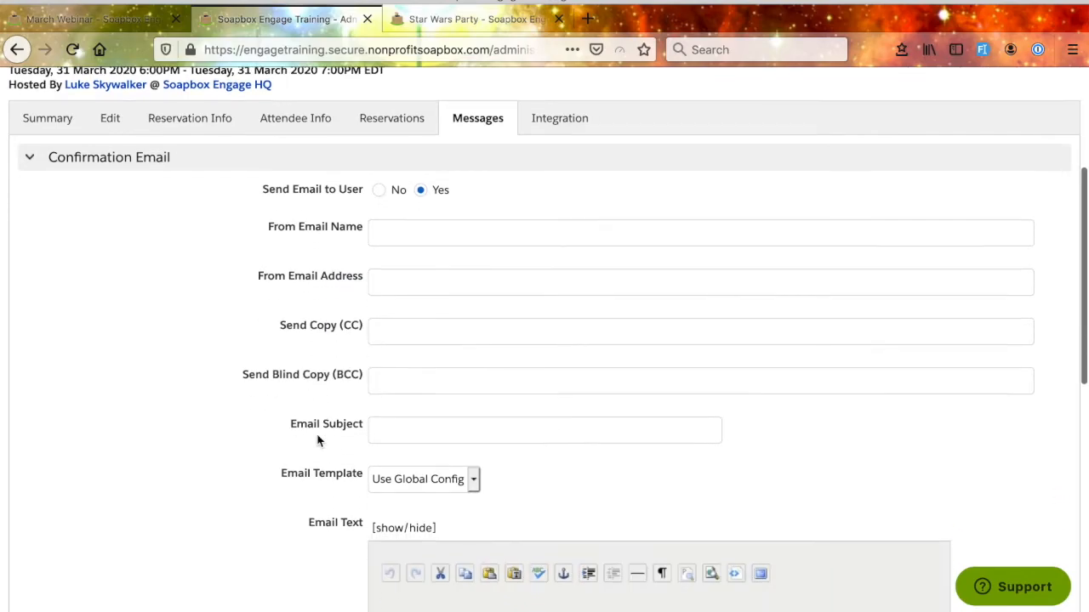
mouse_move(307, 332)
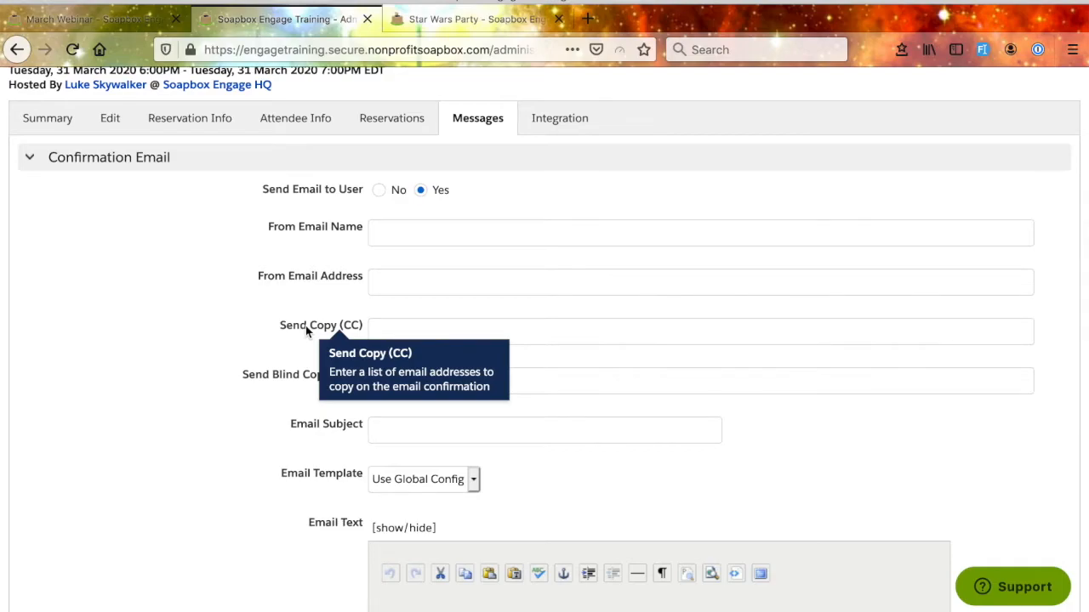
mouse_move(327, 380)
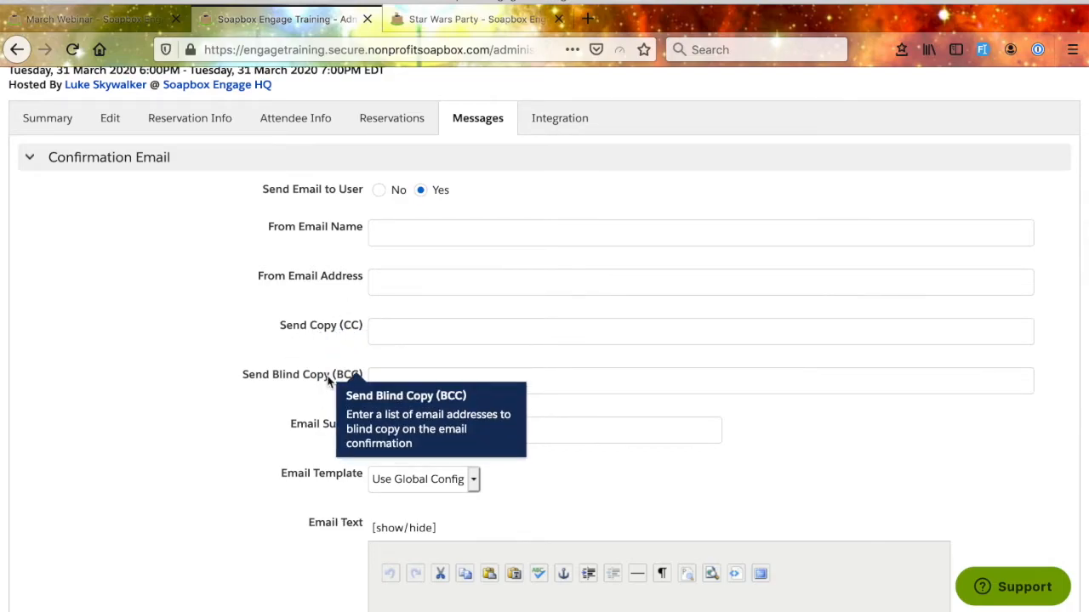
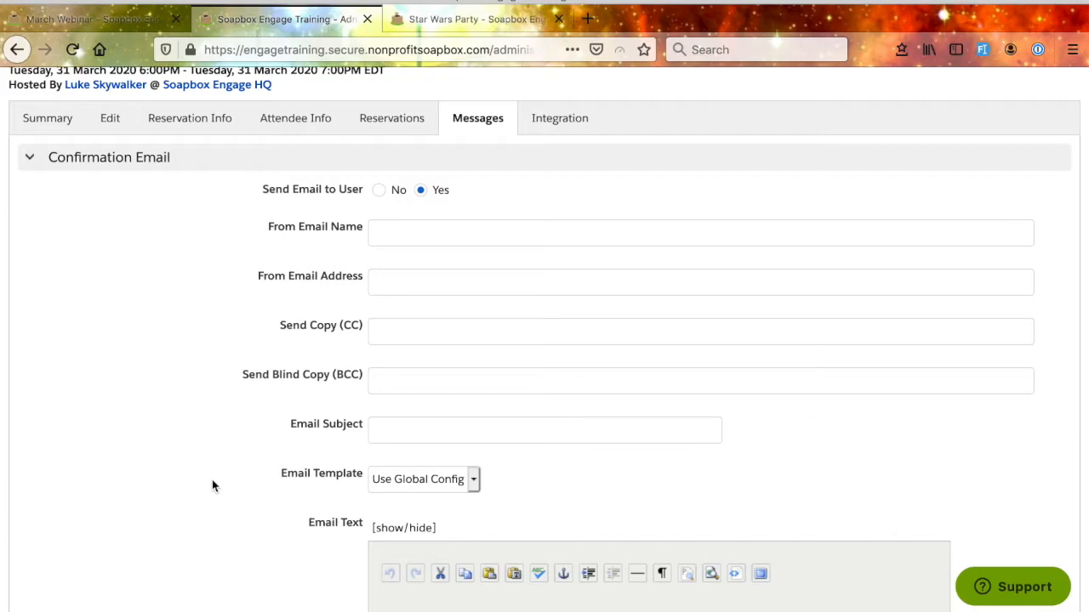
scroll(213, 486, down, 3)
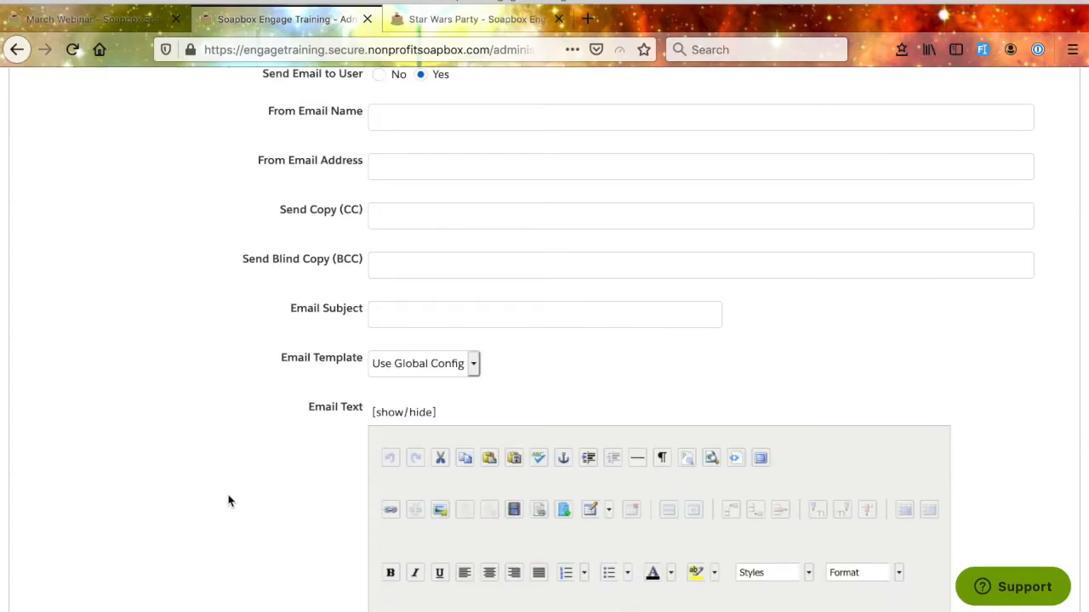
scroll(228, 502, down, 4)
mouse_move(336, 153)
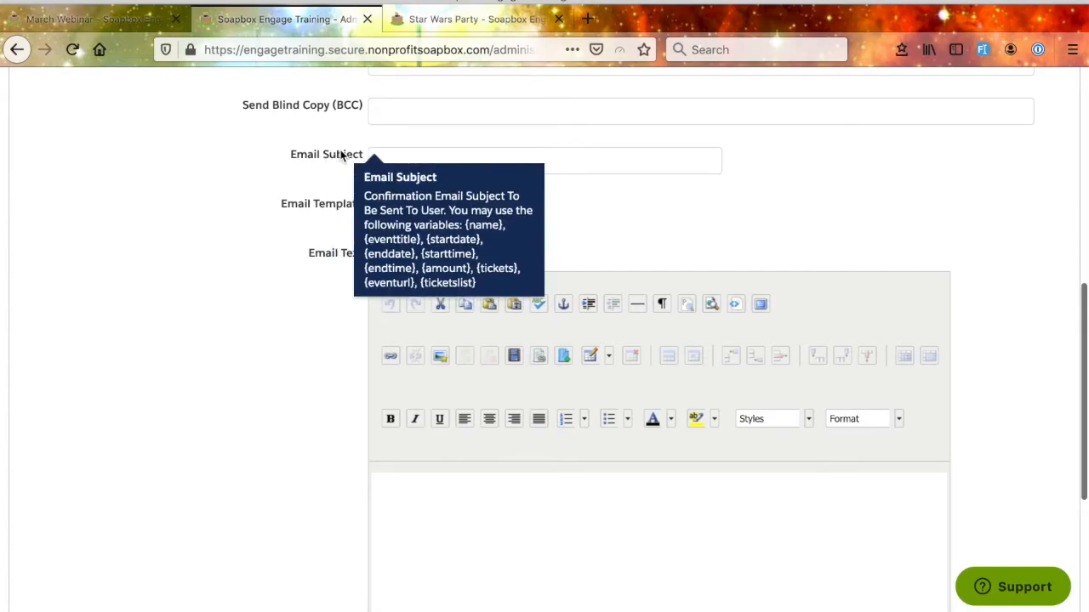
click(428, 168)
text(Thank)
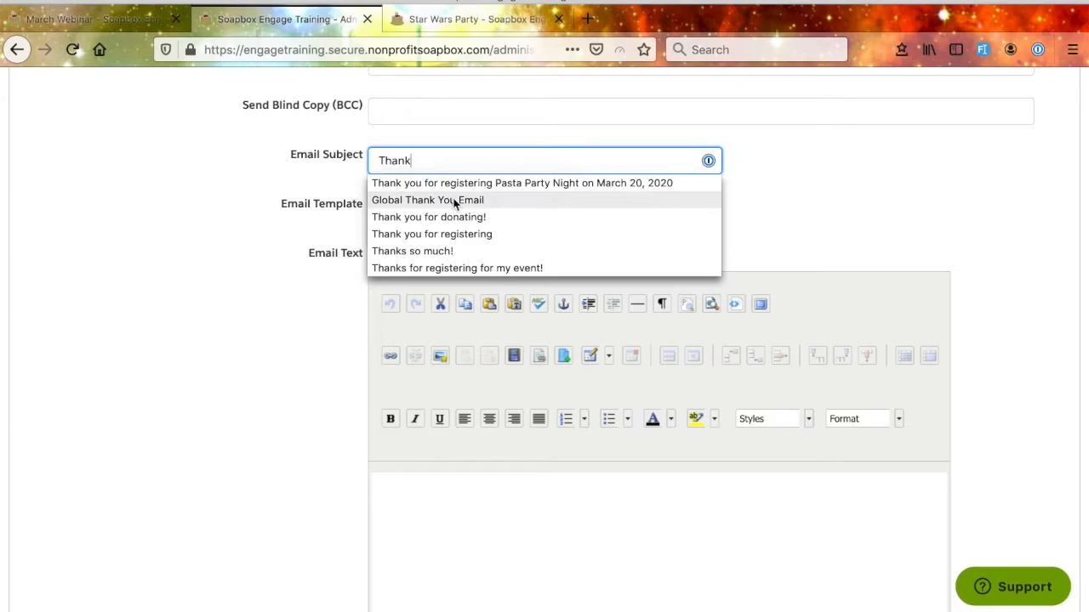
click(454, 201)
click(460, 198)
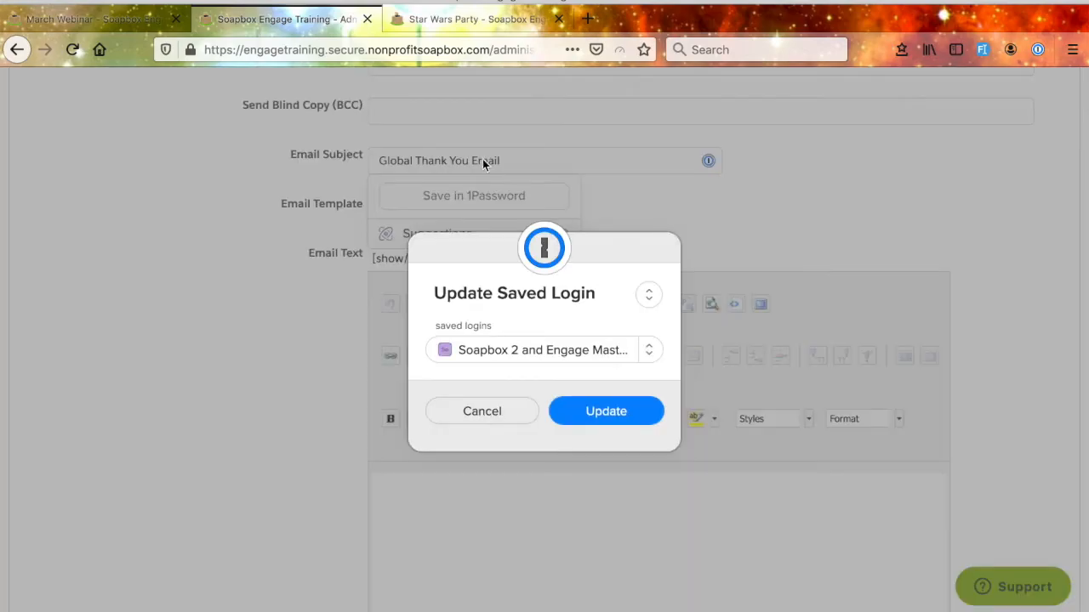
click(555, 419)
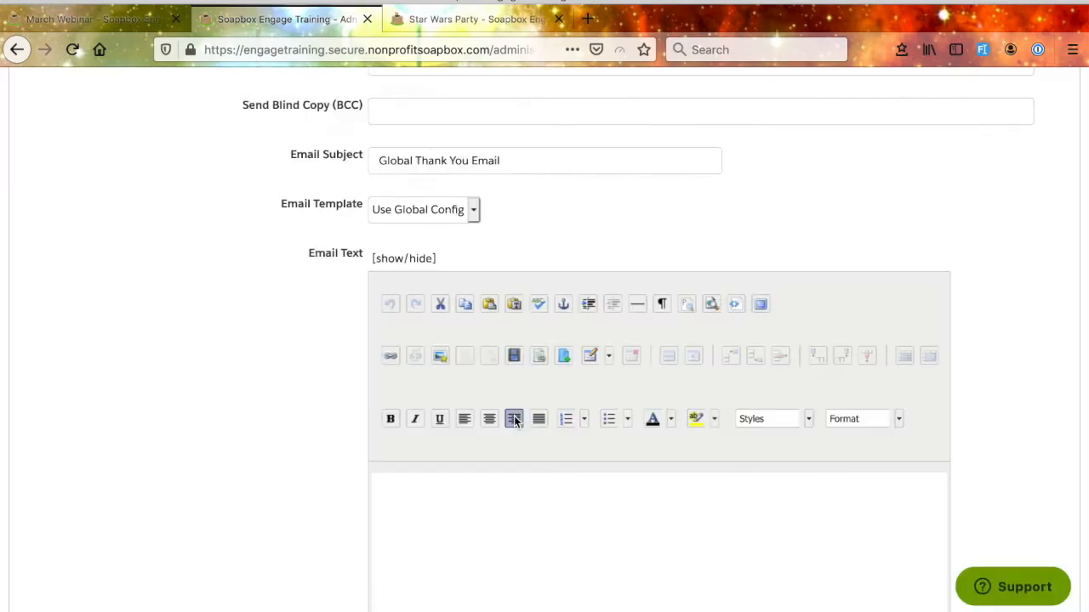
Set the confirmation email's subject to "Thank you for registering"
triple_click(513, 166)
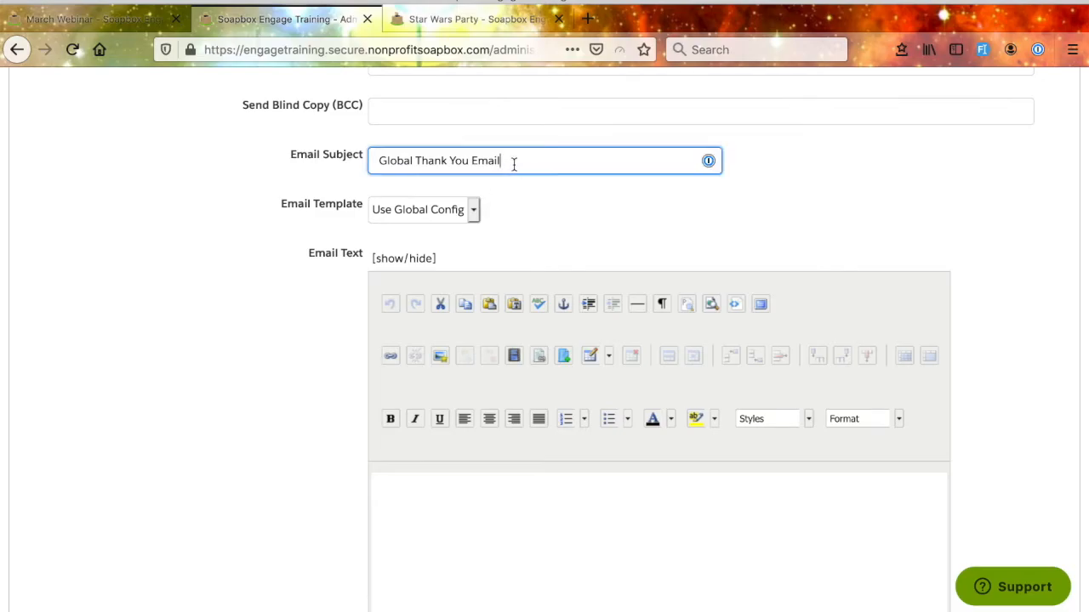
text(thank)
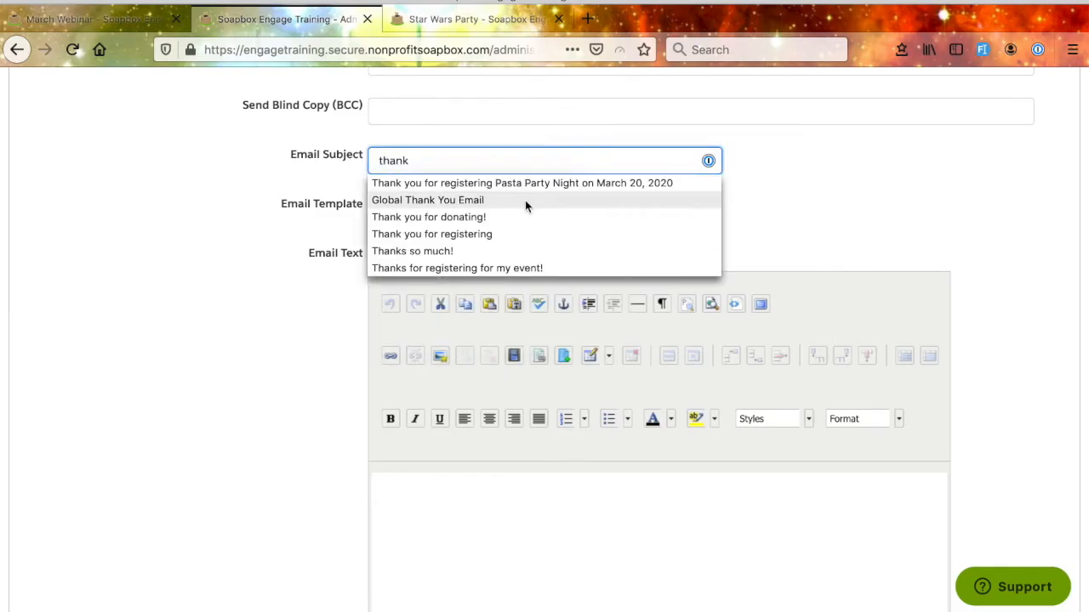
click(479, 235)
click(308, 346)
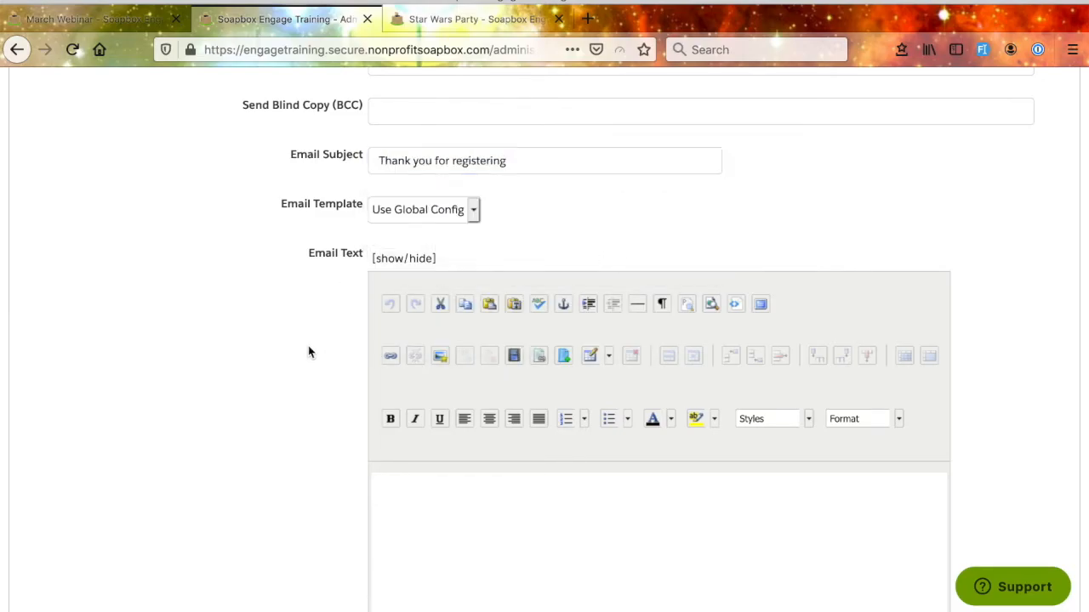
Fill the confirmation email's text with Lorem ipsum placeholder paragraphs using the !lorem text shortcut
scroll(560, 440, down, 3)
click(536, 440)
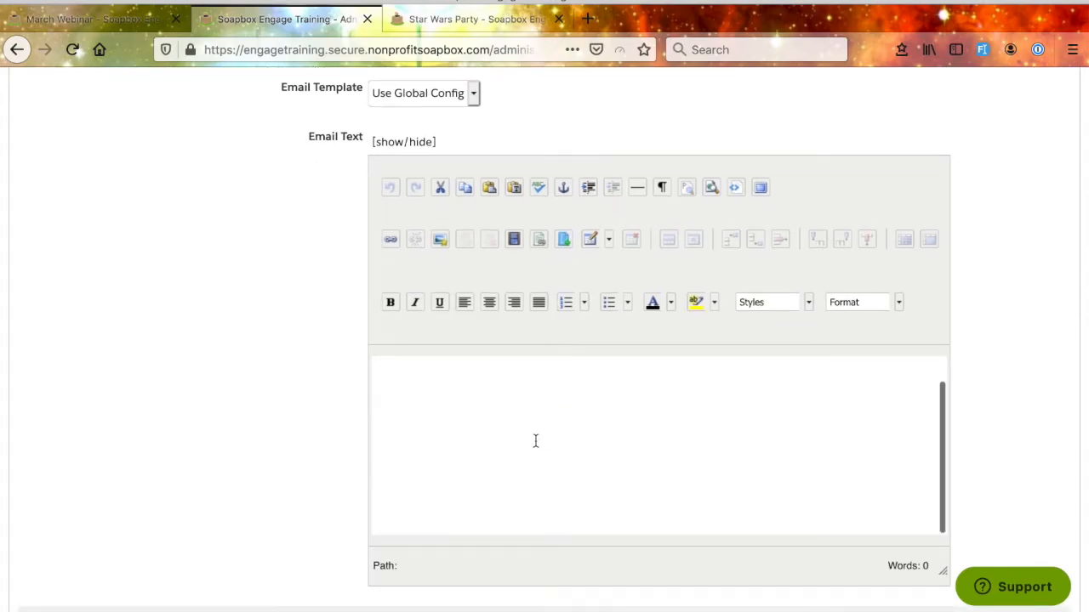
scroll(344, 503, down, 2)
scroll(343, 503, up, 2)
text(!lore)
text(m)
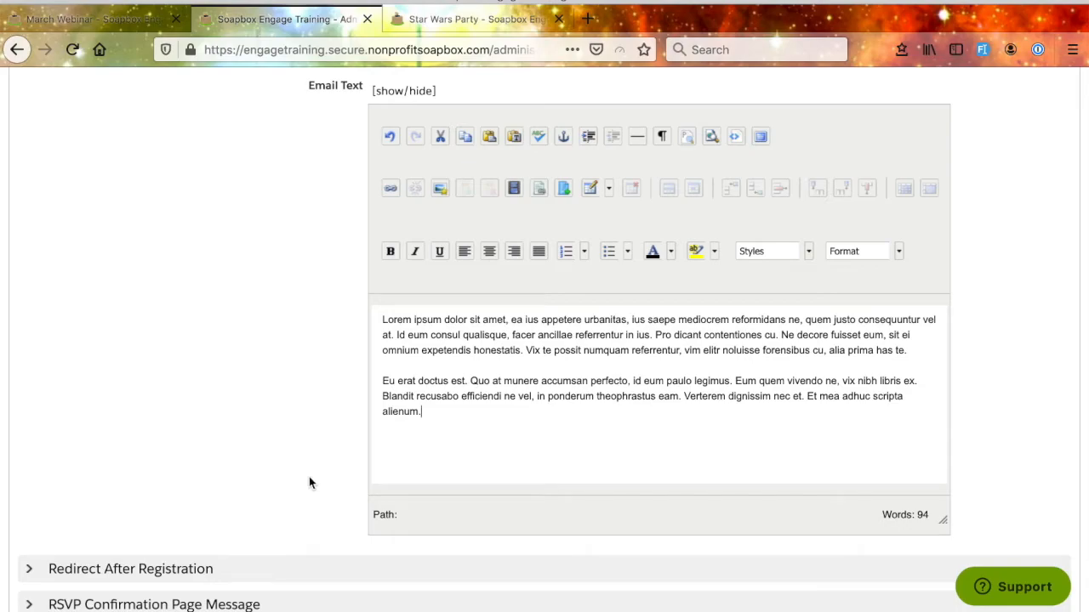
Expand the Redirect After Registration section and look over its article and custom link options
scroll(309, 483, down, 2)
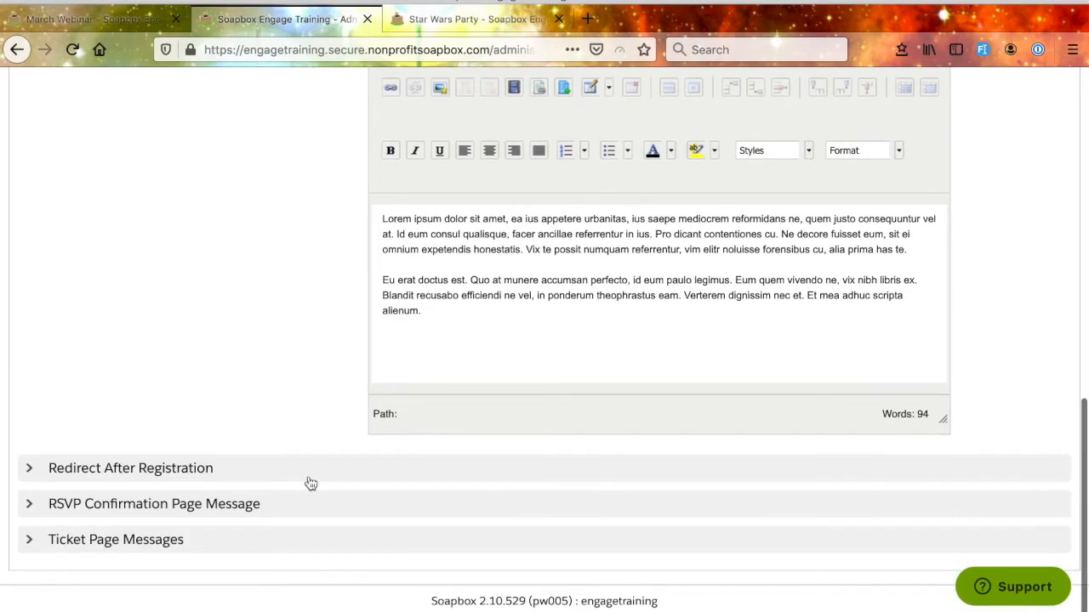
click(212, 472)
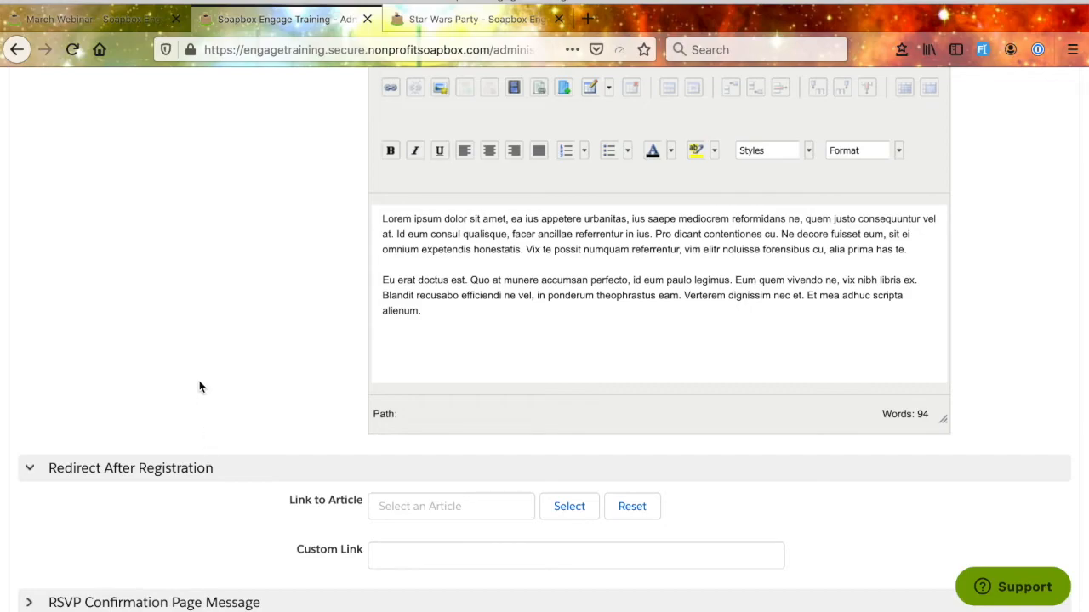
scroll(248, 454, down, 2)
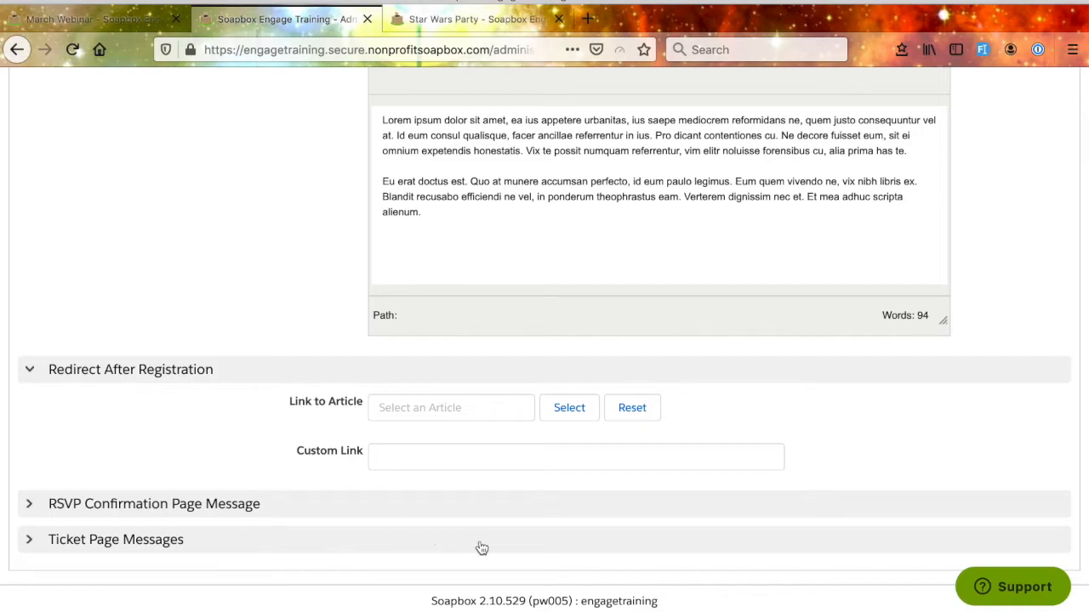
Expand the RSVP Confirmation Page Message section and set its page title to "Thanks for registering!"
click(396, 454)
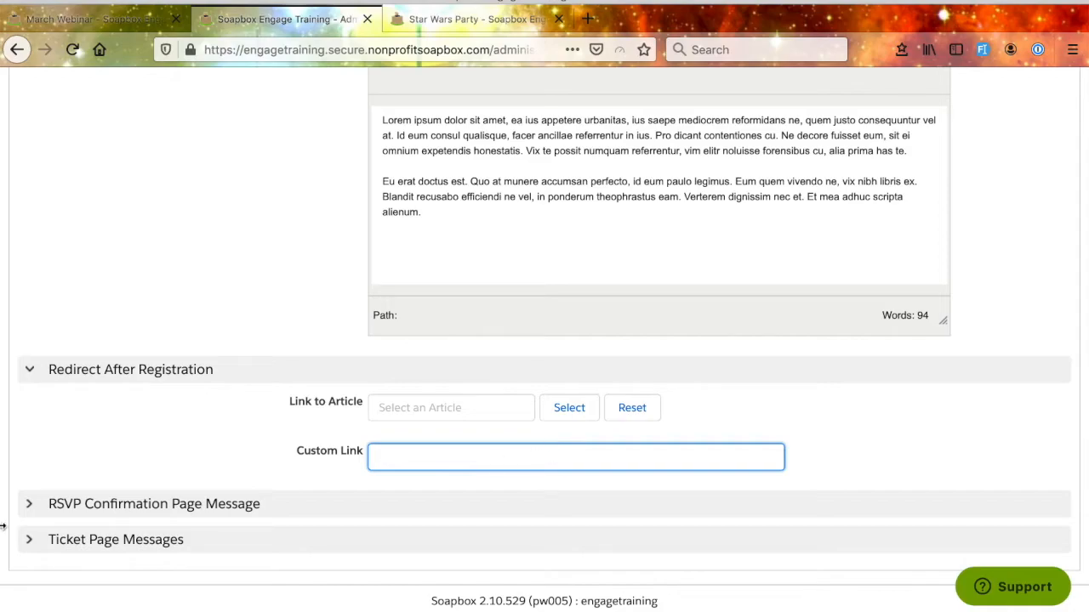
click(29, 509)
scroll(161, 526, down, 5)
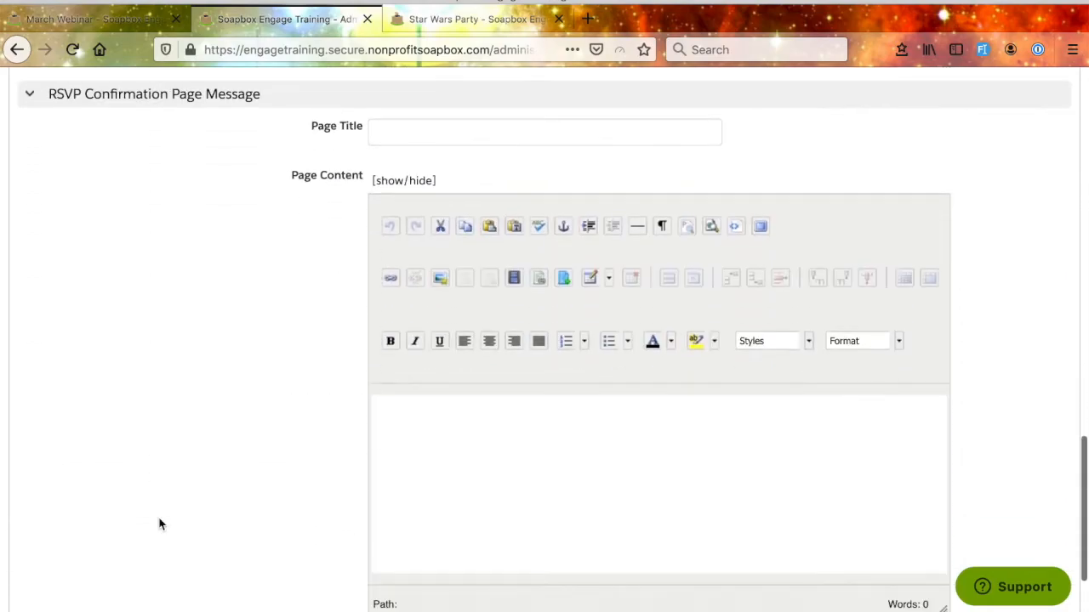
scroll(276, 417, up, 2)
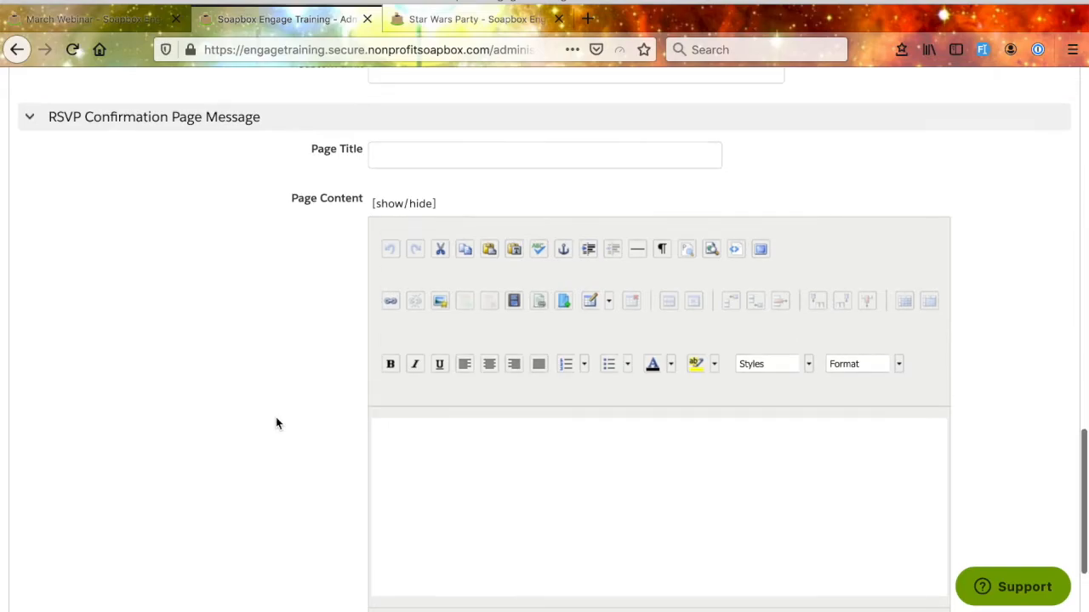
click(410, 194)
text(thank)
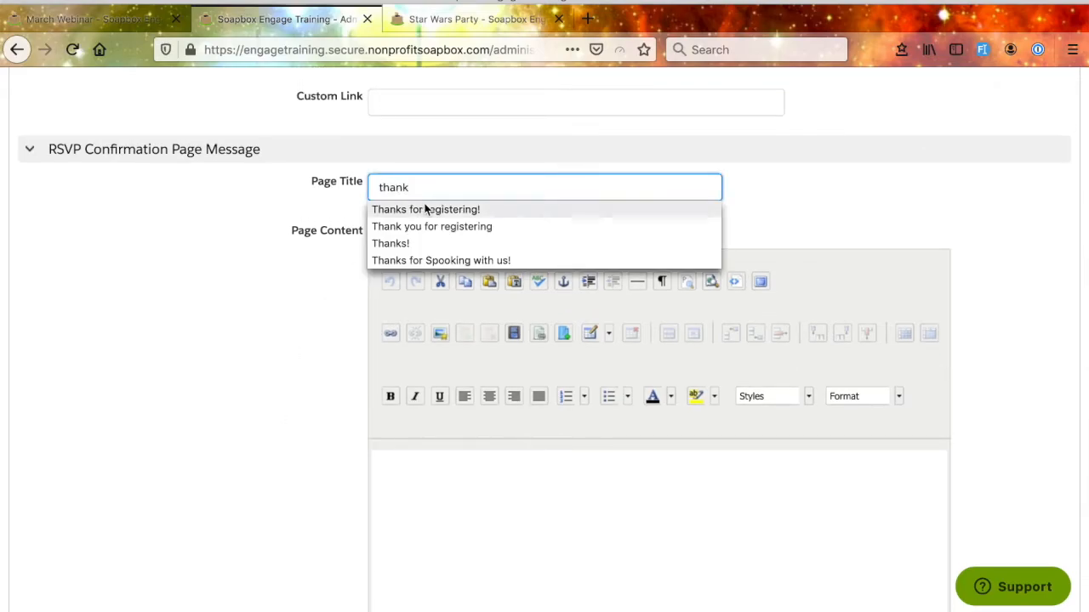
click(425, 210)
Fill the RSVP confirmation page's content with Lorem ipsum placeholder paragraphs using the !lorem text shortcut
click(476, 501)
text(!loren)
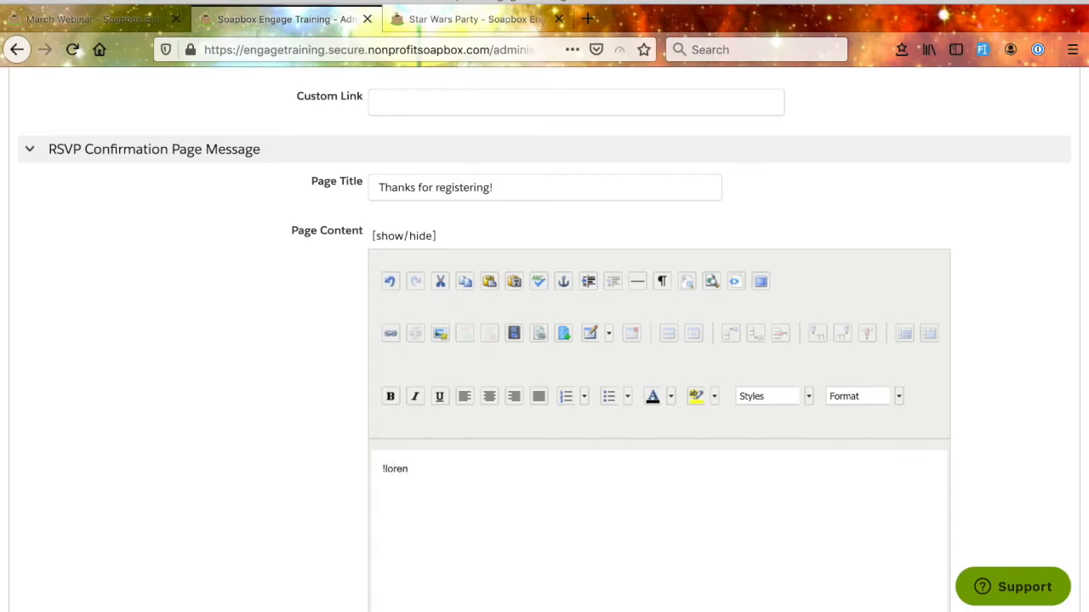
key(BackSpace)
text(m)
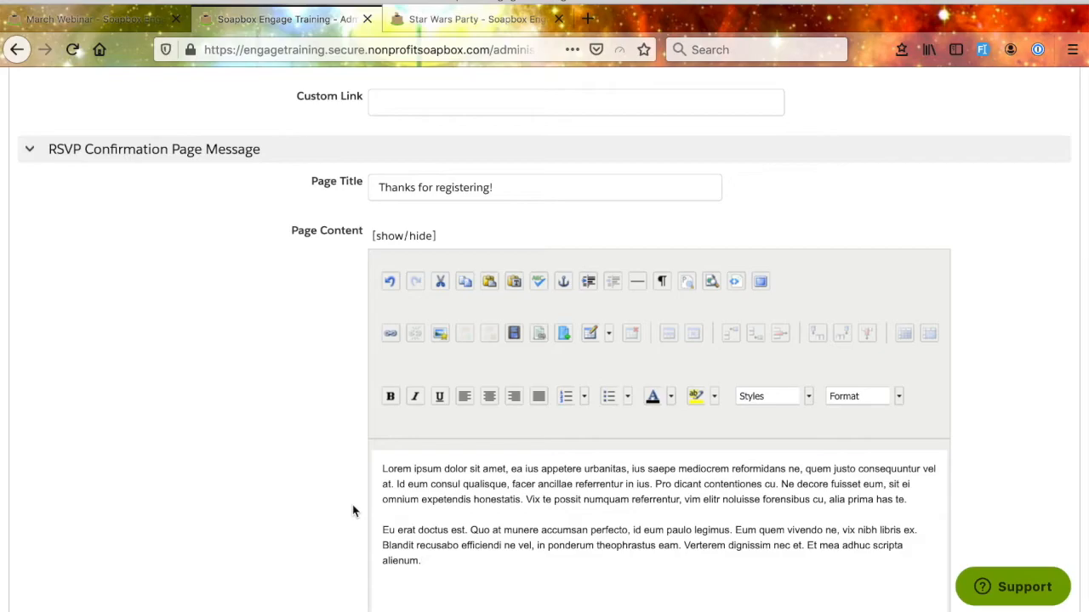
Read which variables are allowed in the confirmation email's text and in the RSVP confirmation page's content
scroll(352, 504, down, 10)
scroll(352, 505, up, 2)
scroll(352, 504, down, 2)
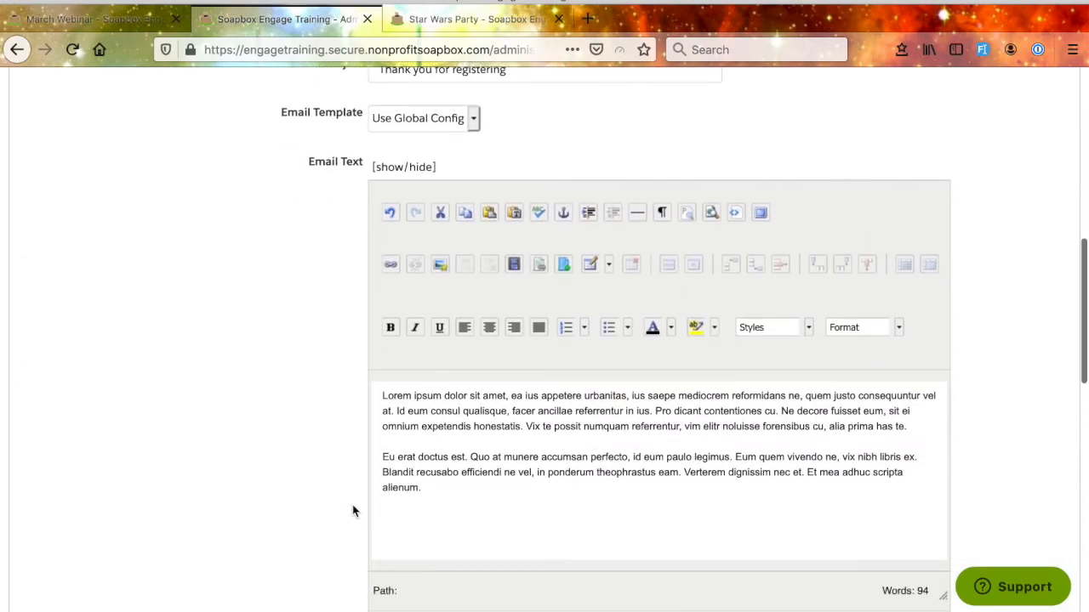
mouse_move(335, 164)
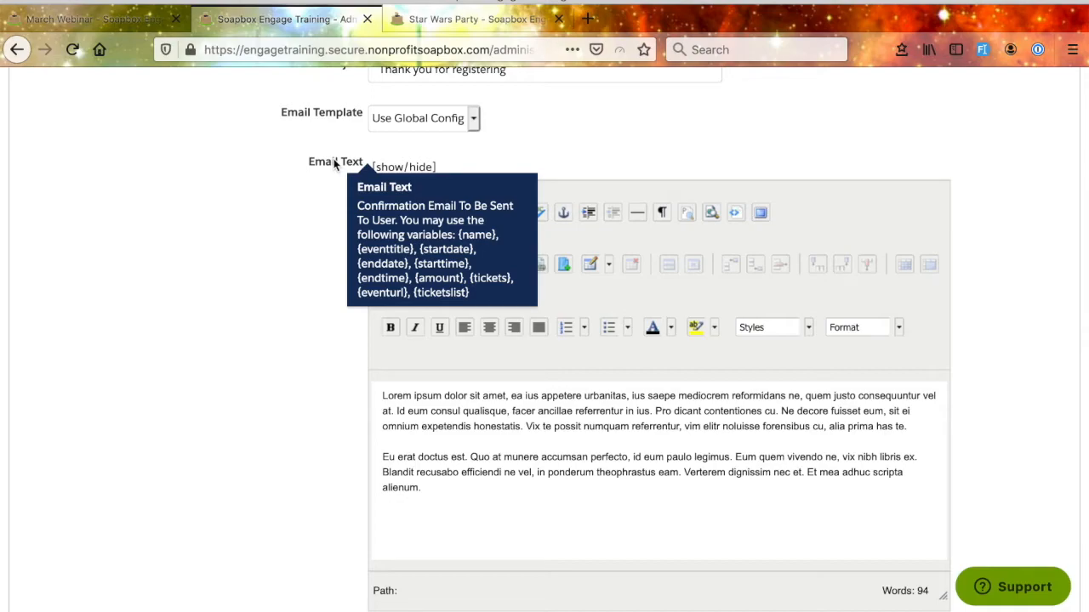
scroll(297, 420, down, 5)
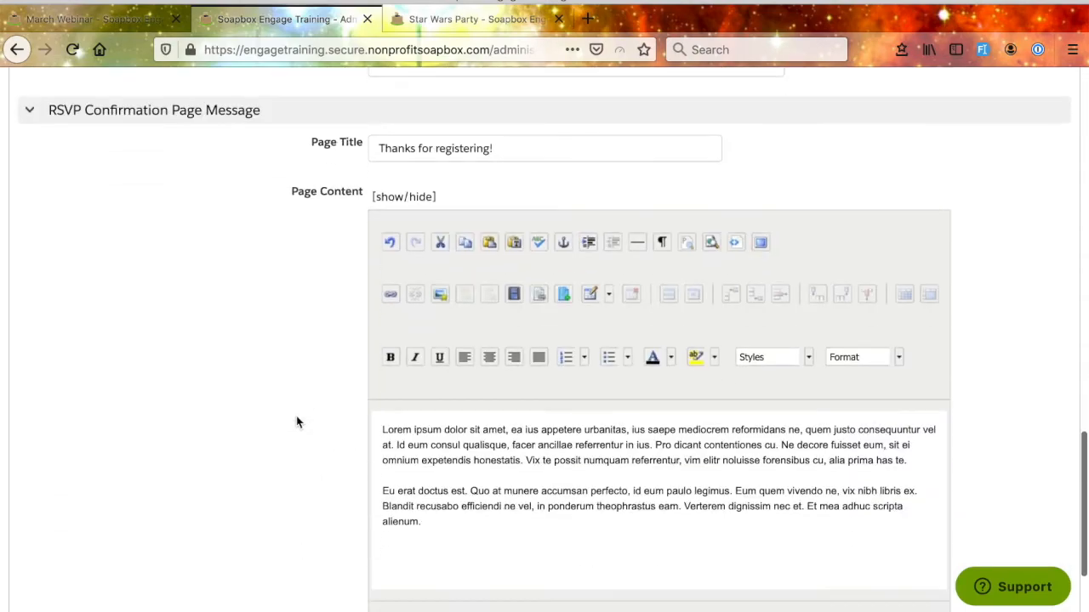
mouse_move(324, 193)
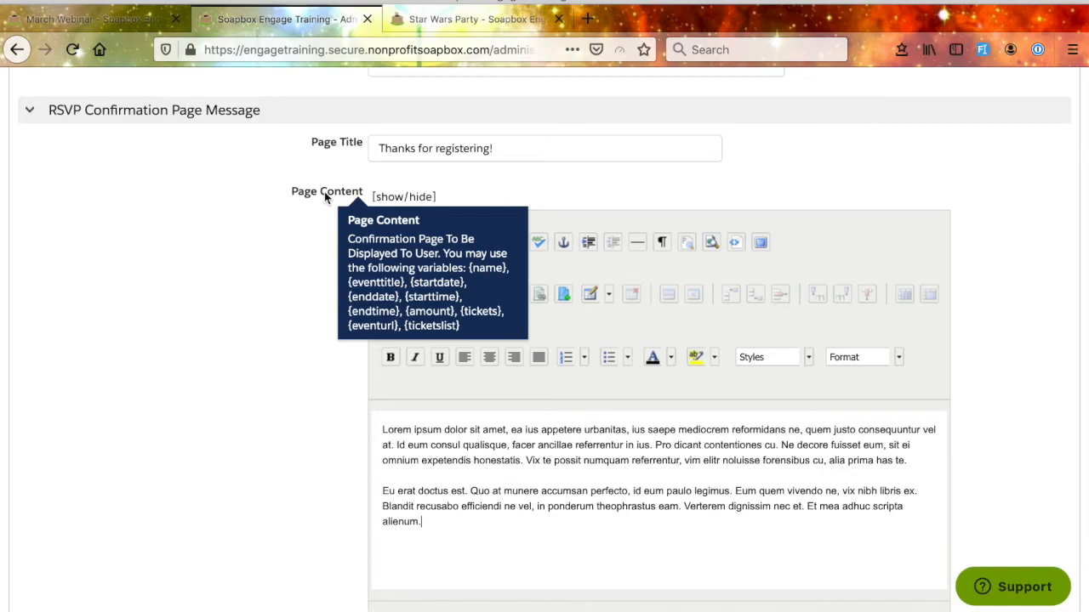
Add the greeting "Hello {name} -" as its own line above the placeholder paragraphs in the confirmation email's text
scroll(324, 192, up, 10)
scroll(324, 192, down, 4)
click(385, 345)
text(Hello {nam)
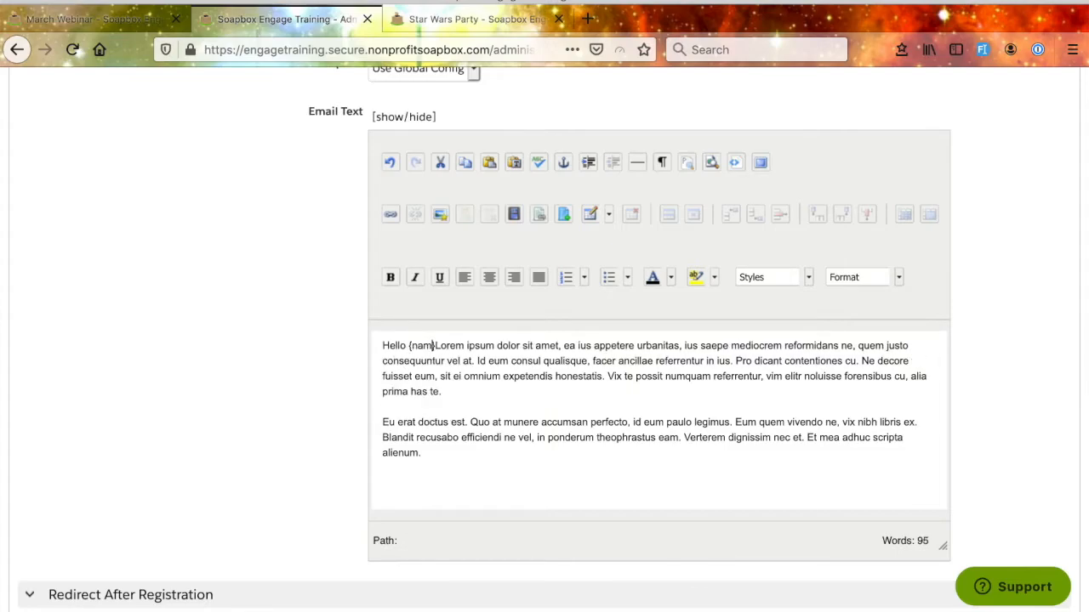
text(e -)
key(Return)
key(Return)
key(BackSpace)
key(BackSpace)
key(BackSpace)
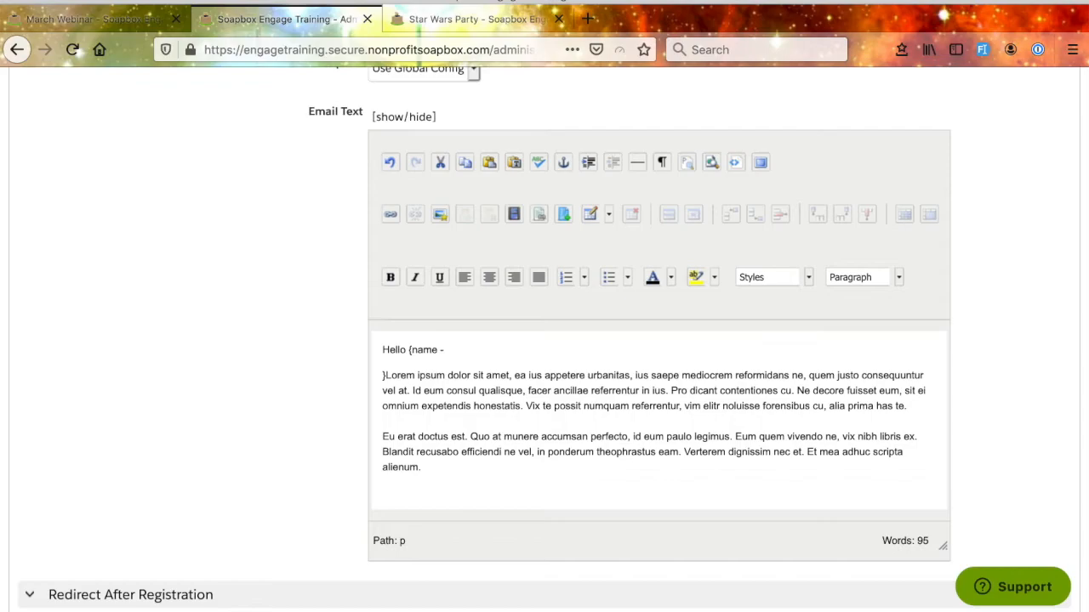
text(} -)
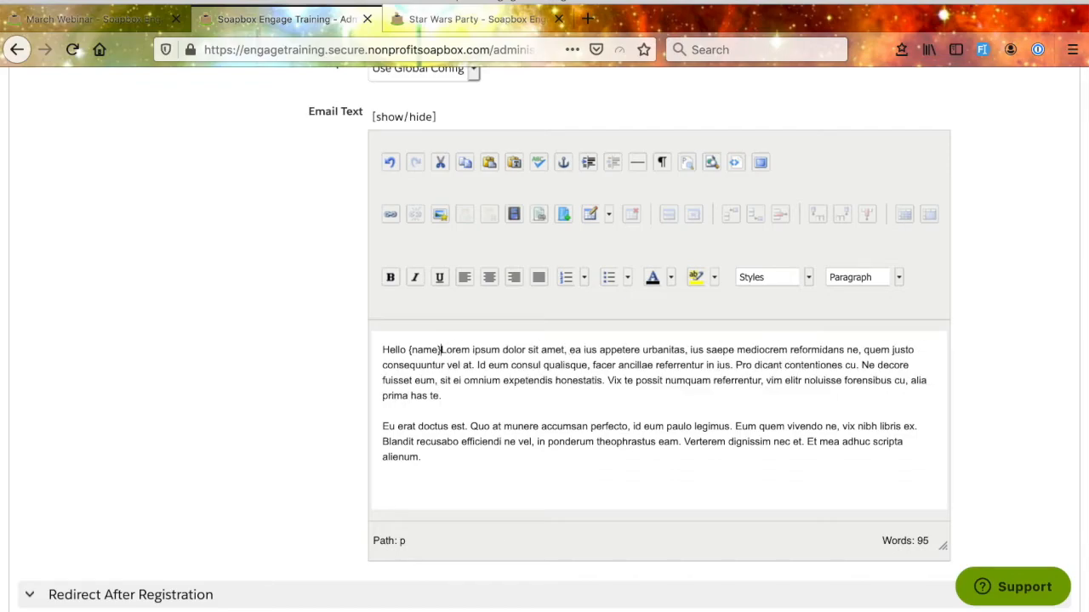
key(Return)
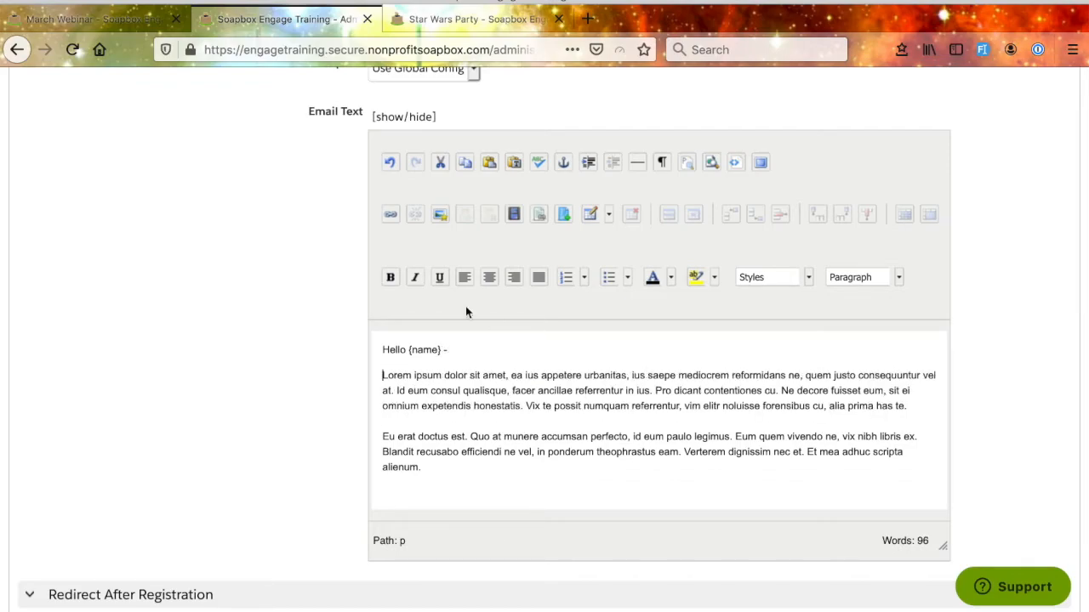
mouse_move(341, 118)
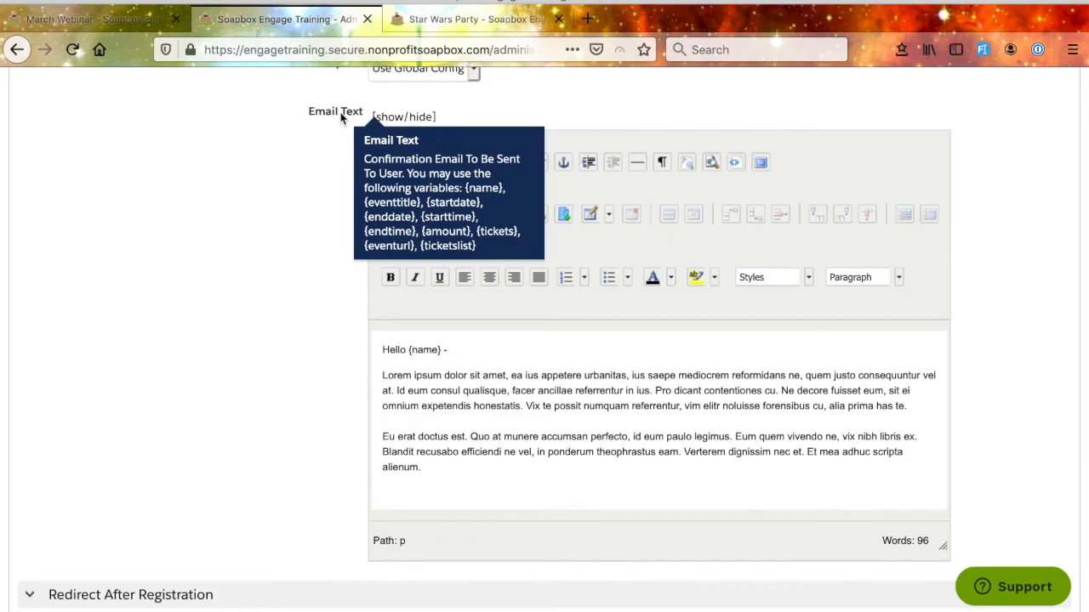
Expand Ticket Page Messages, look over the Sales Closed and Event Capacity message editors, and collapse the section again
scroll(317, 440, down, 5)
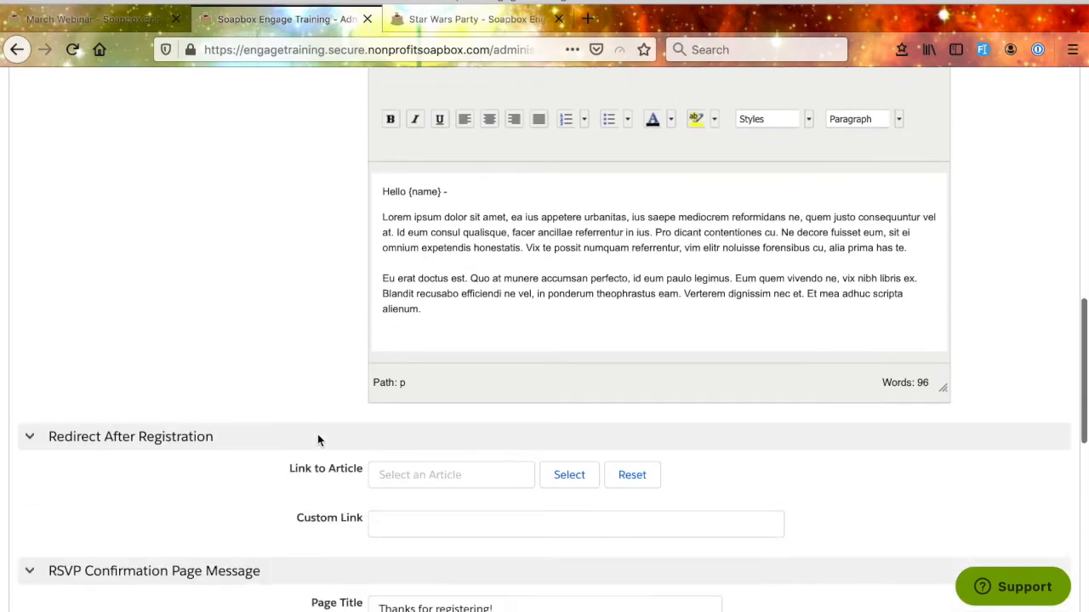
scroll(317, 440, down, 4)
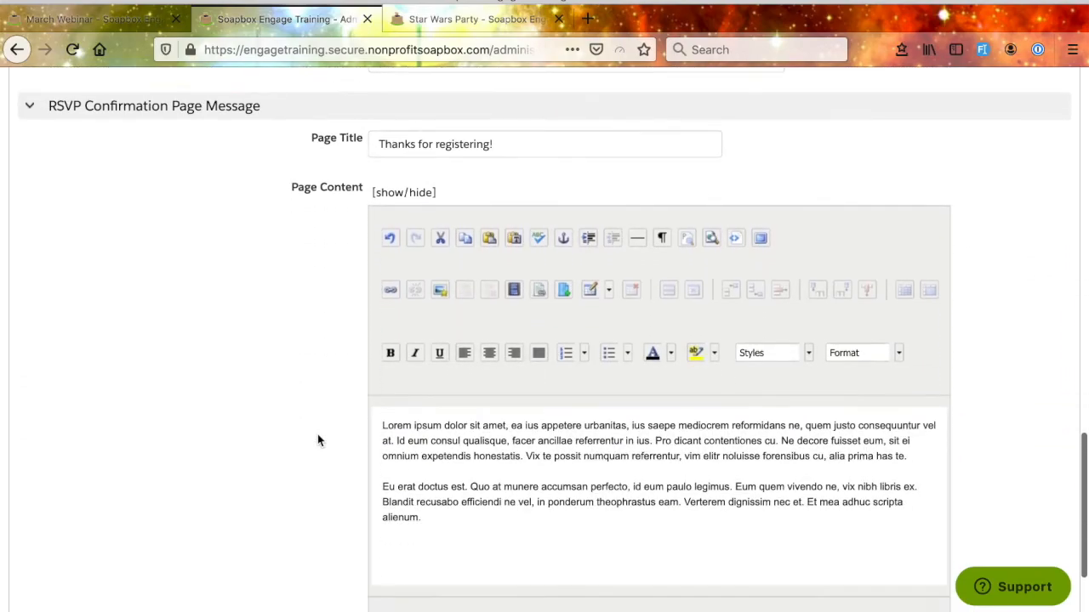
click(308, 545)
scroll(299, 481, down, 6)
scroll(298, 481, up, 1)
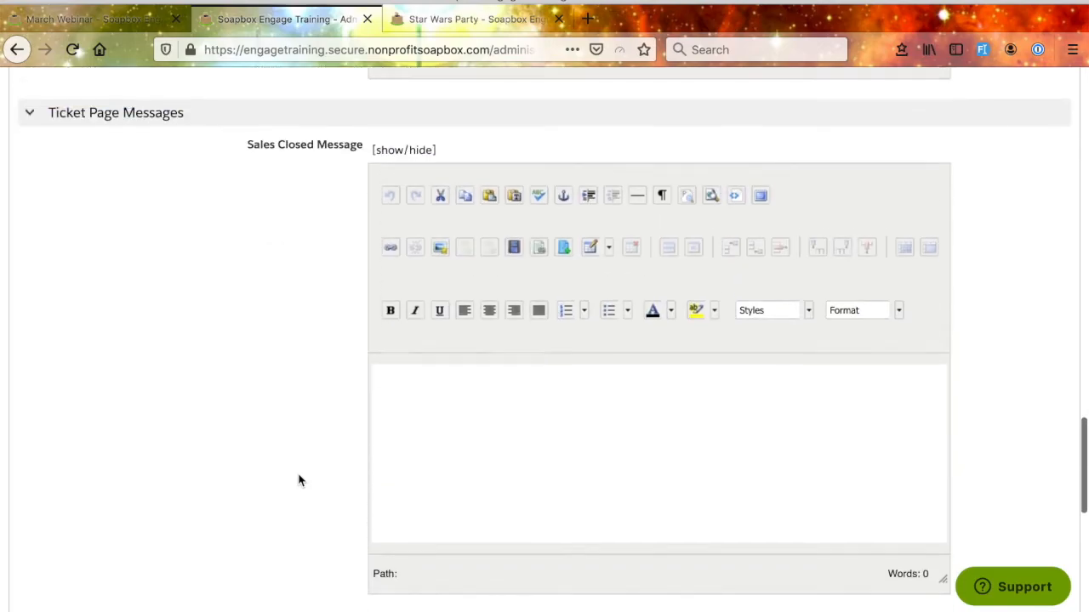
click(485, 444)
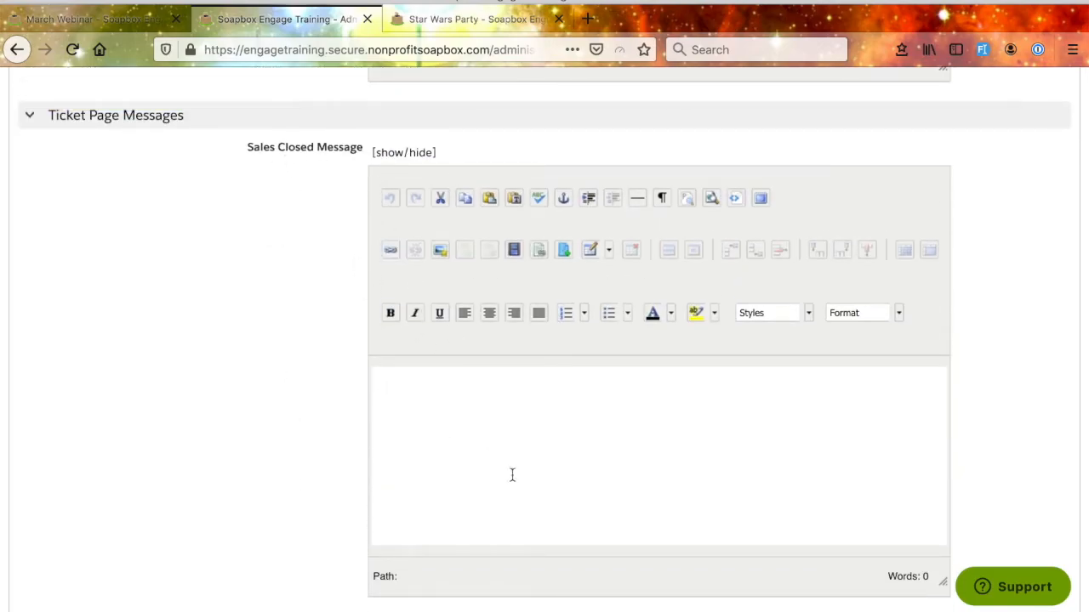
scroll(512, 475, down, 1)
scroll(285, 479, down, 6)
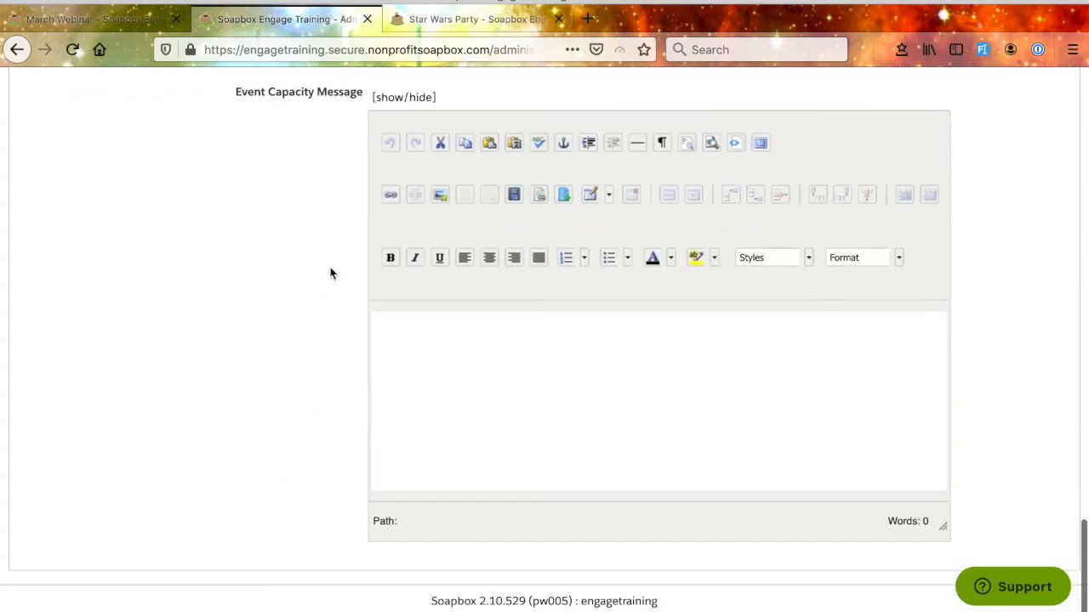
scroll(518, 366, up, 5)
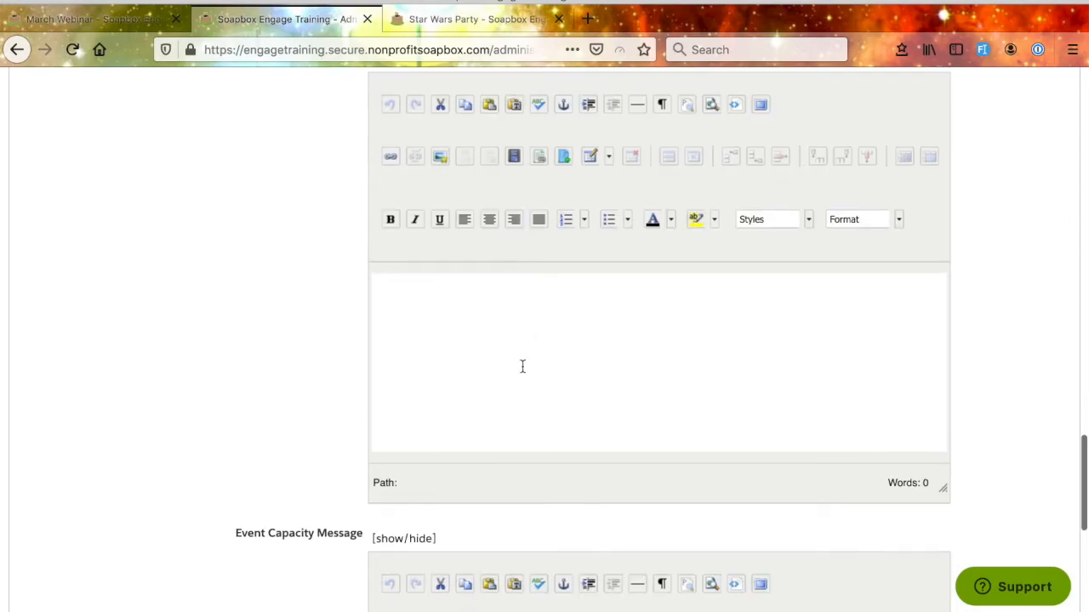
scroll(520, 367, down, 3)
scroll(279, 419, up, 5)
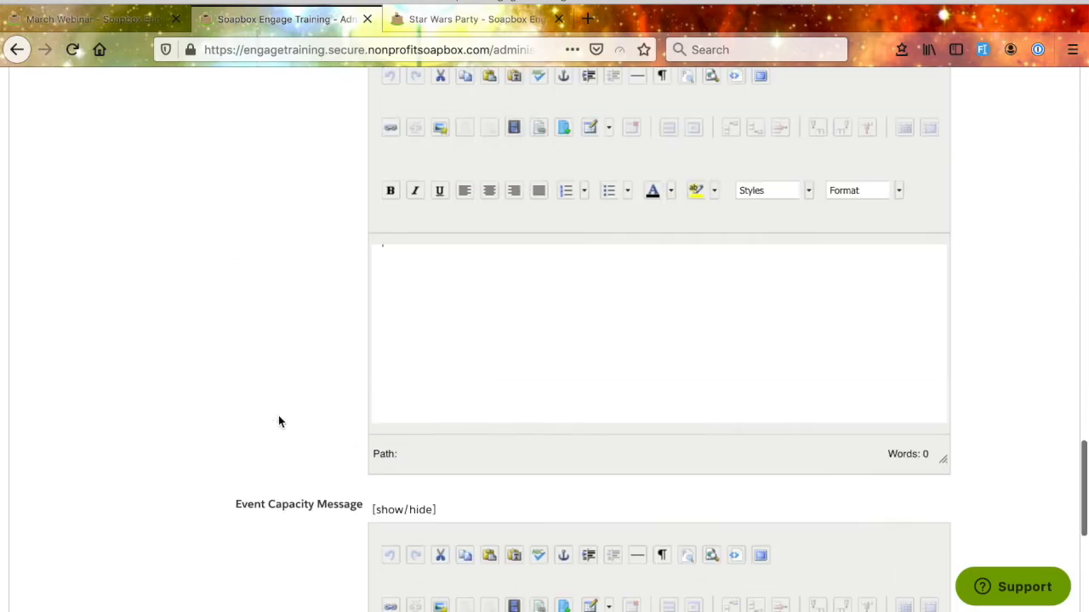
scroll(278, 421, up, 3)
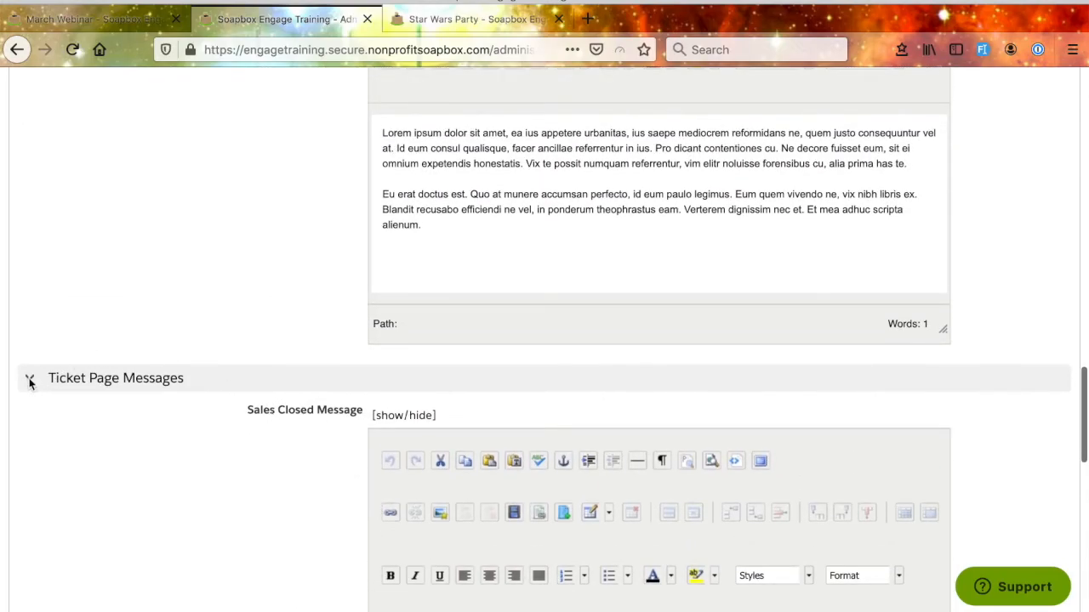
click(29, 381)
Apply the Star Wars Party's message settings, agreeing to save without a Salesforce campaign
scroll(217, 428, up, 10)
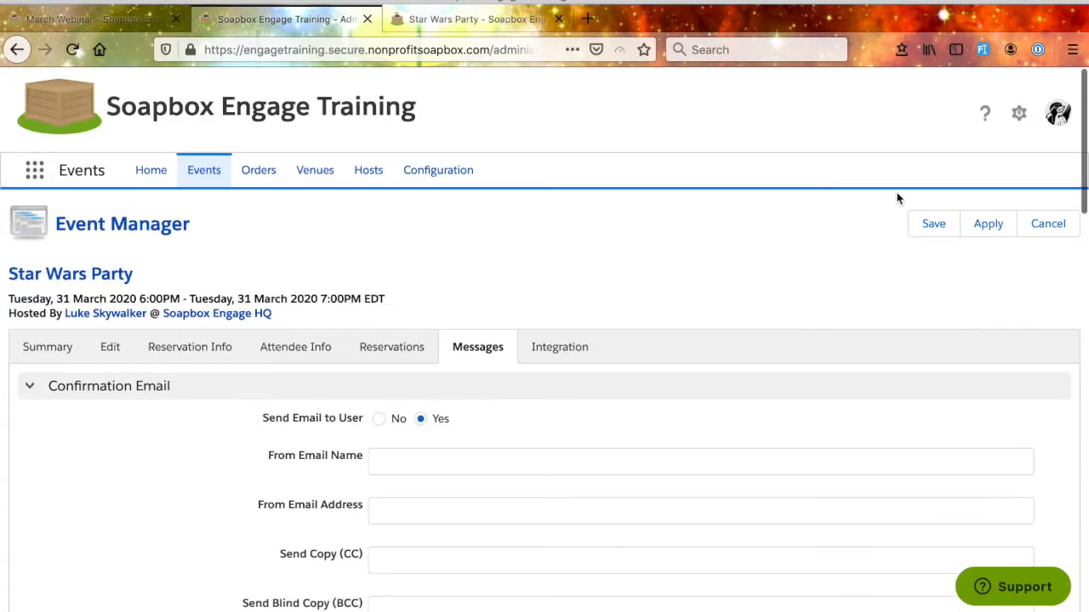
click(987, 226)
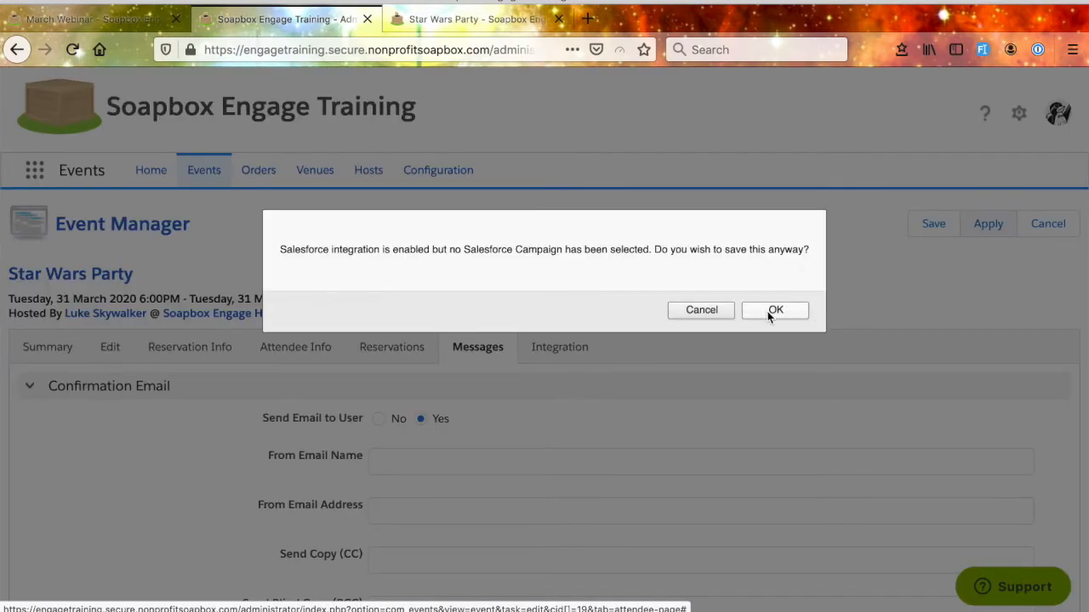
click(771, 311)
Open the event's Integration settings and set Display Salesforce Errors to No
click(557, 349)
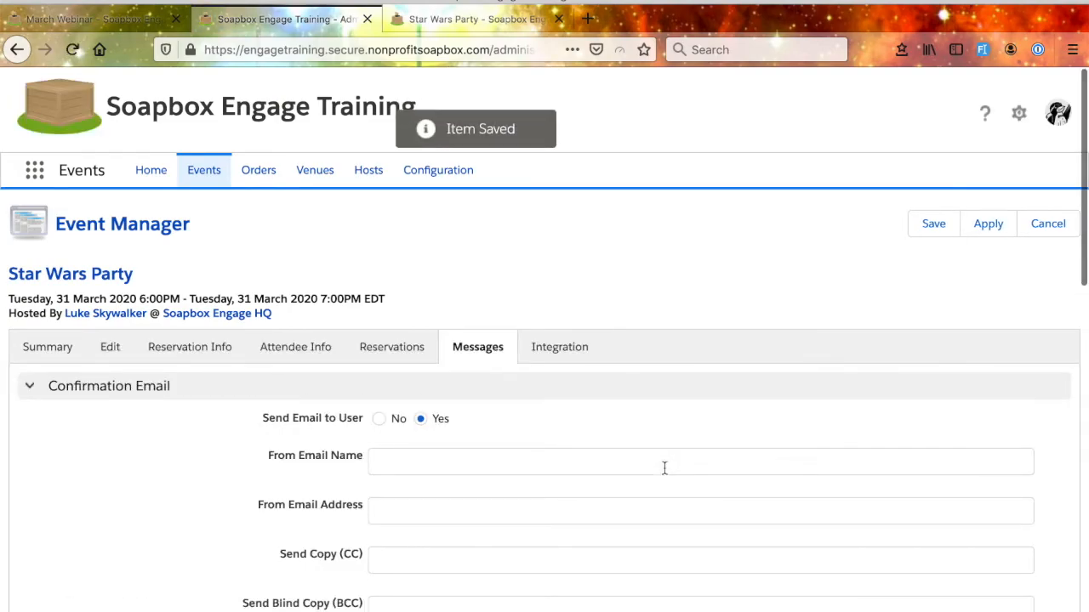
scroll(664, 470, down, 2)
click(547, 169)
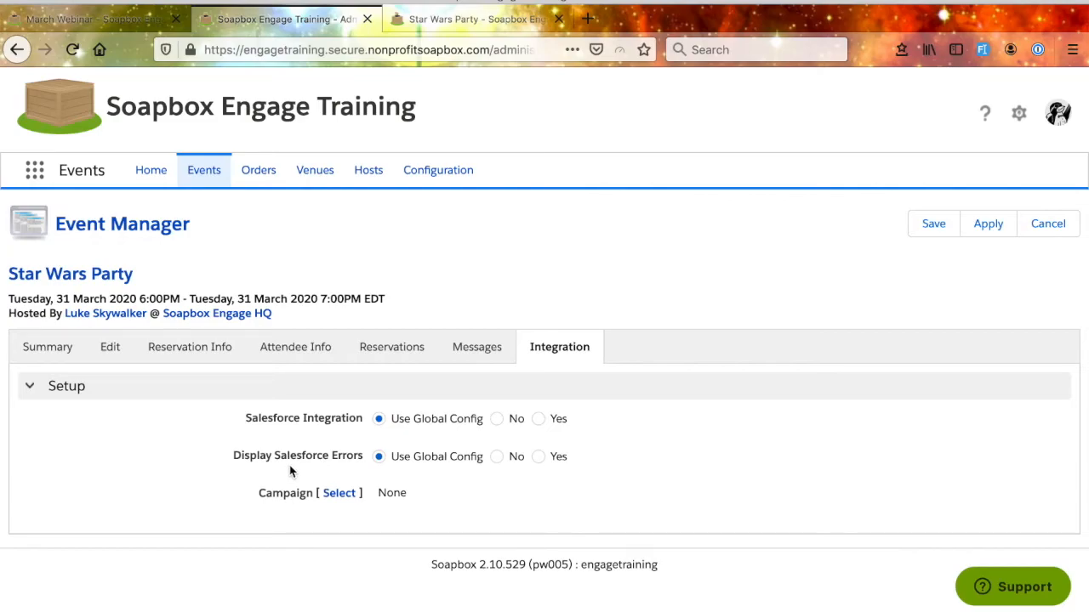
mouse_move(230, 464)
drag(231, 460, 364, 457)
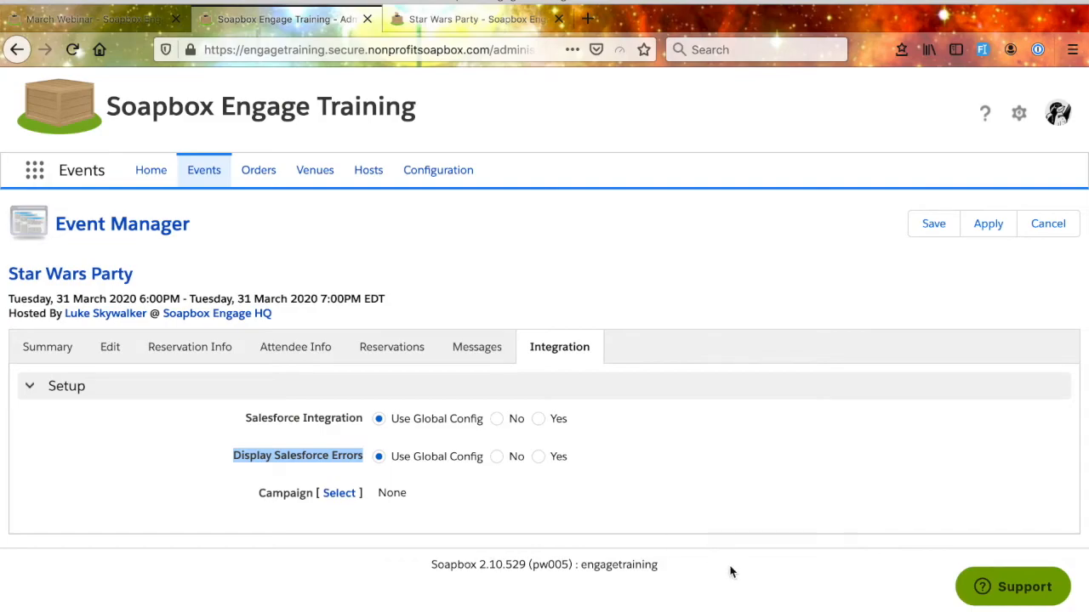
click(496, 457)
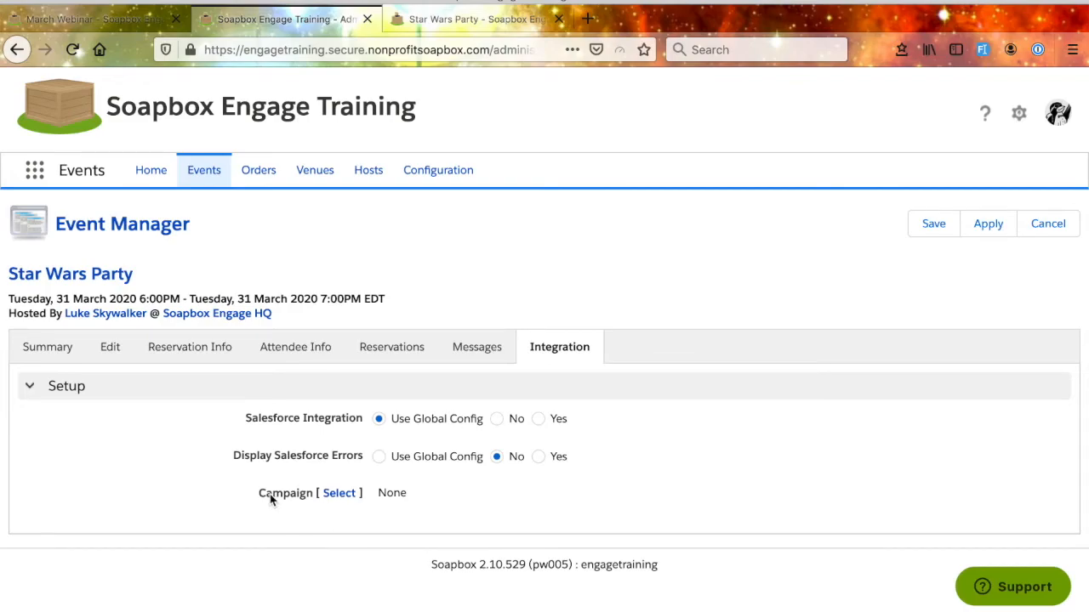
Choose 2020 Jensen Beach as the event's Salesforce campaign and apply the integration settings
click(337, 499)
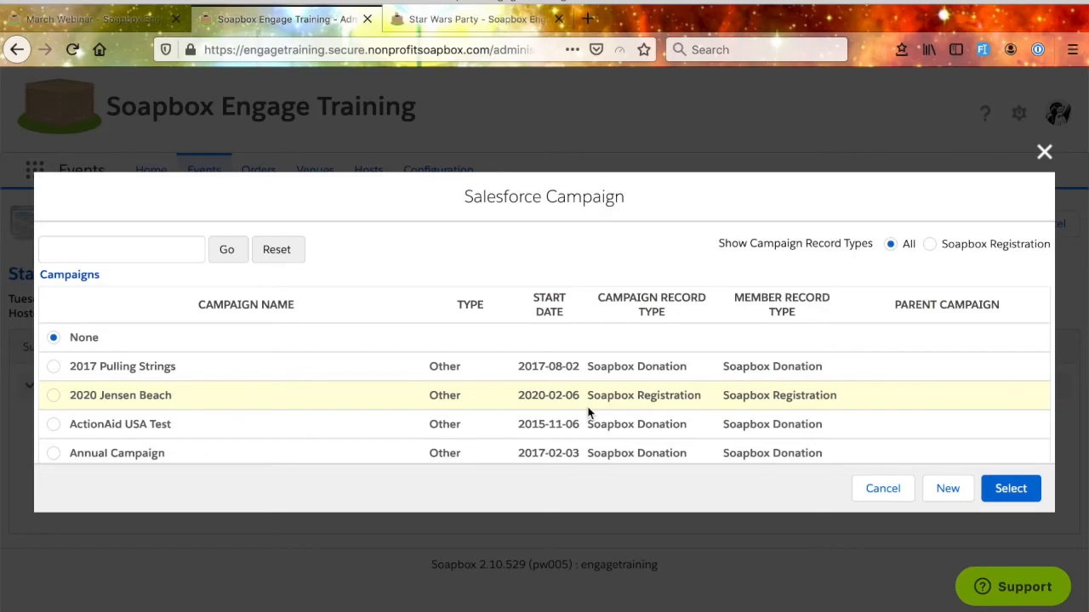
scroll(408, 389, down, 3)
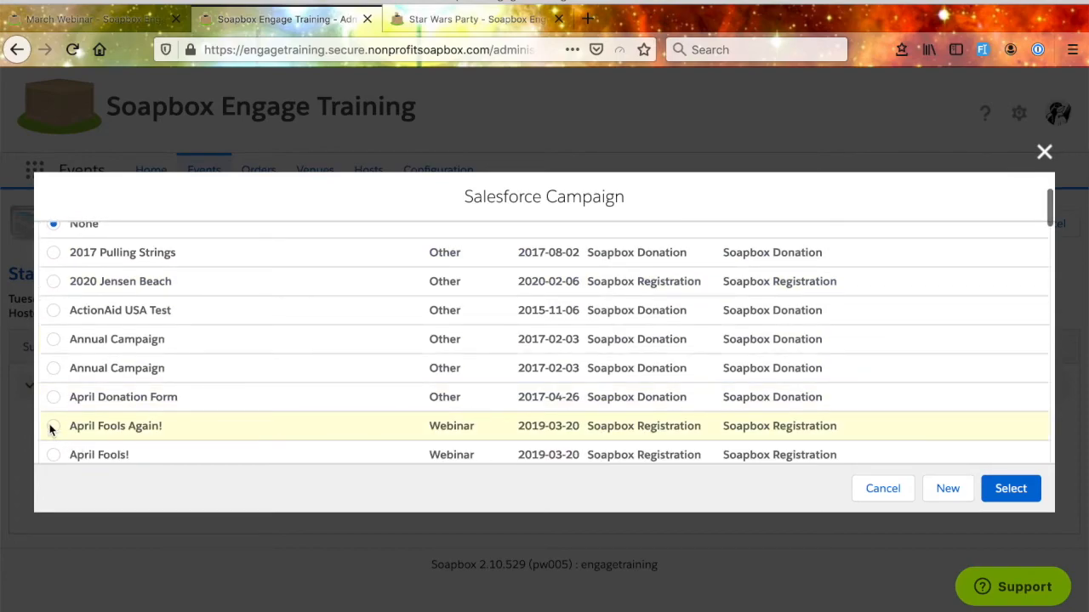
scroll(226, 389, down, 5)
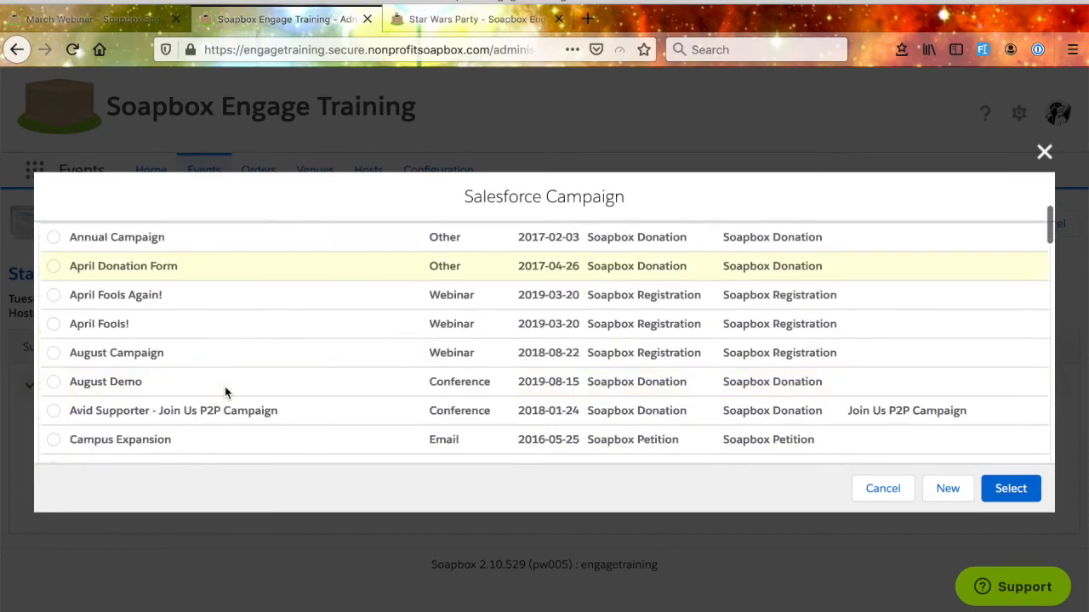
scroll(451, 406, up, 3)
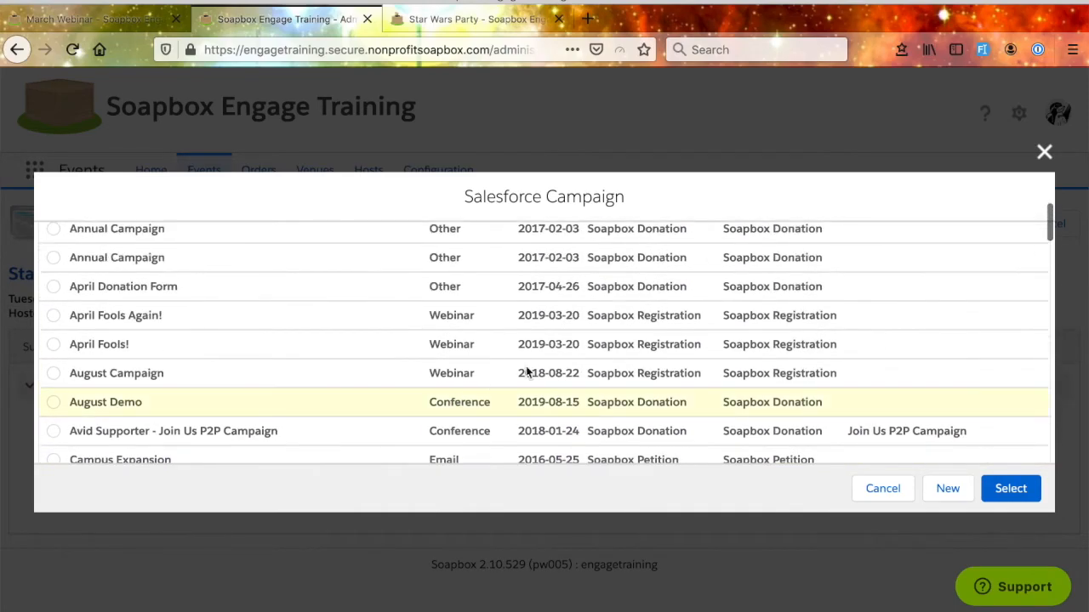
scroll(637, 309, up, 4)
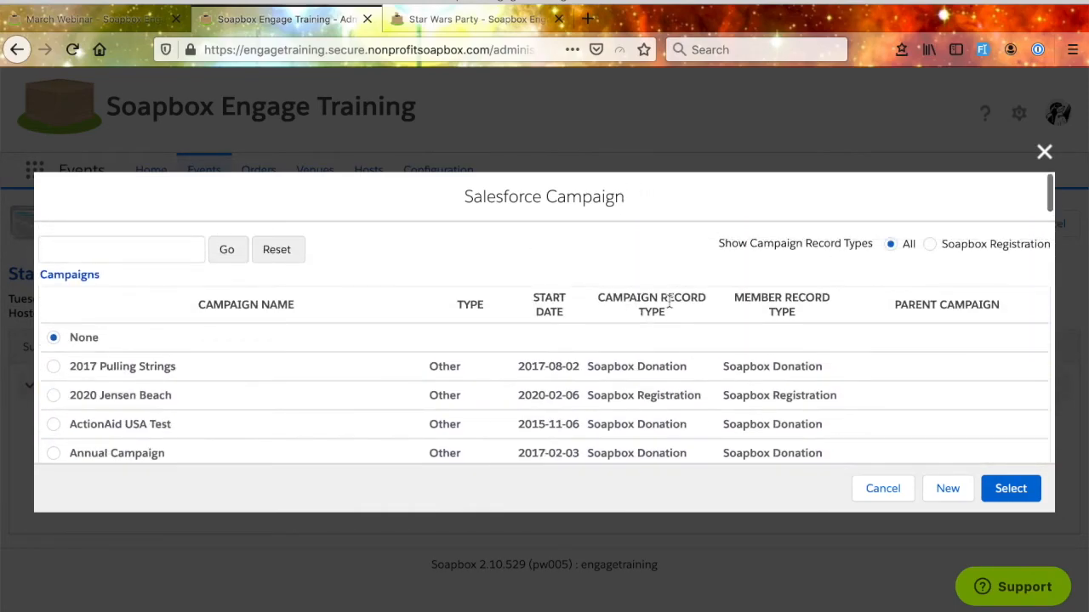
scroll(660, 376, down, 2)
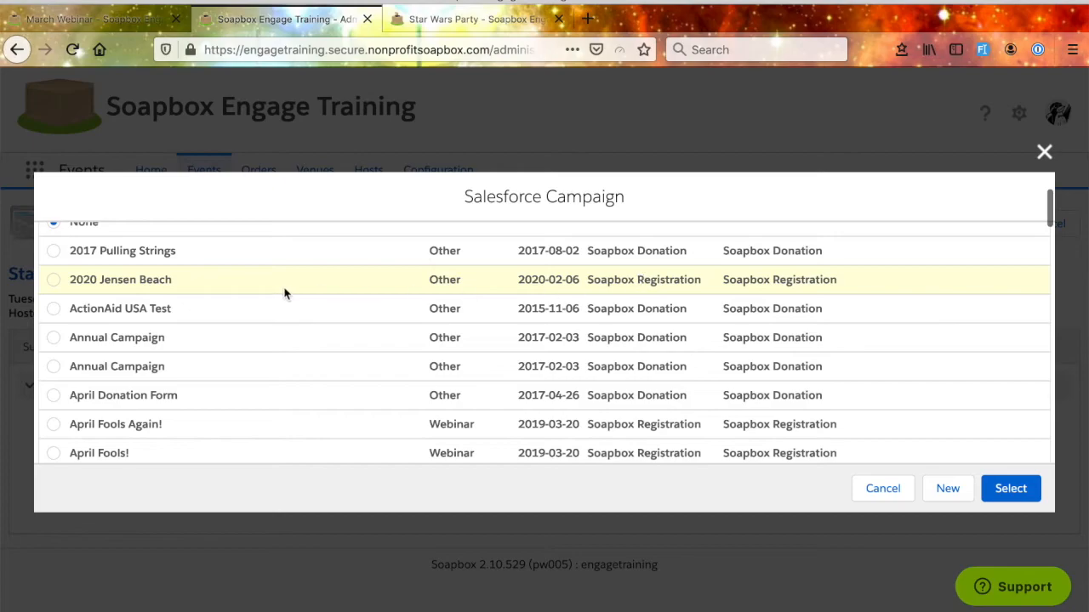
scroll(281, 294, up, 1)
click(54, 314)
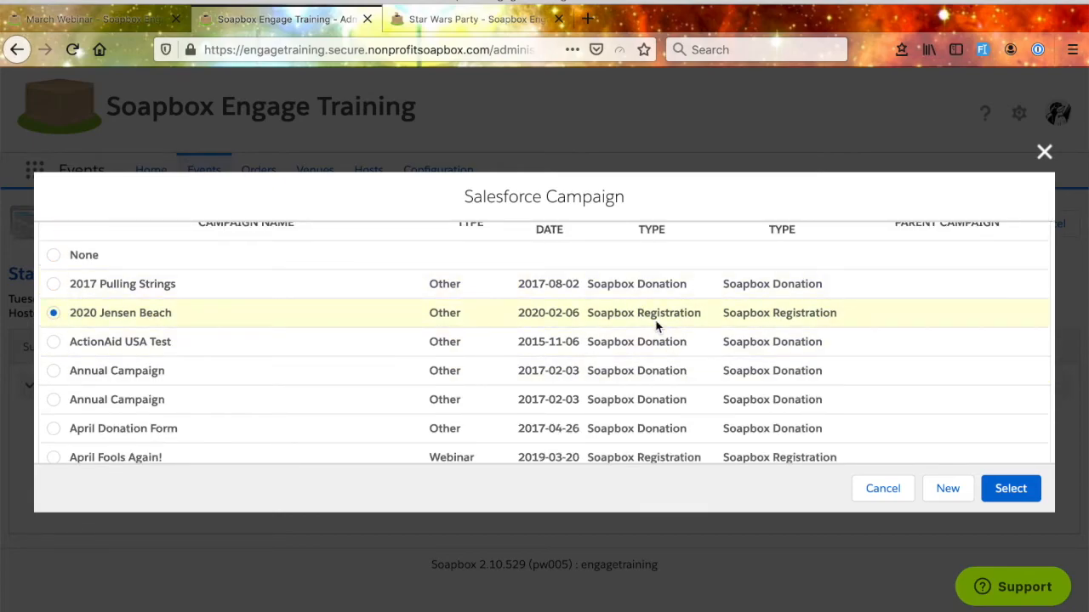
click(1008, 488)
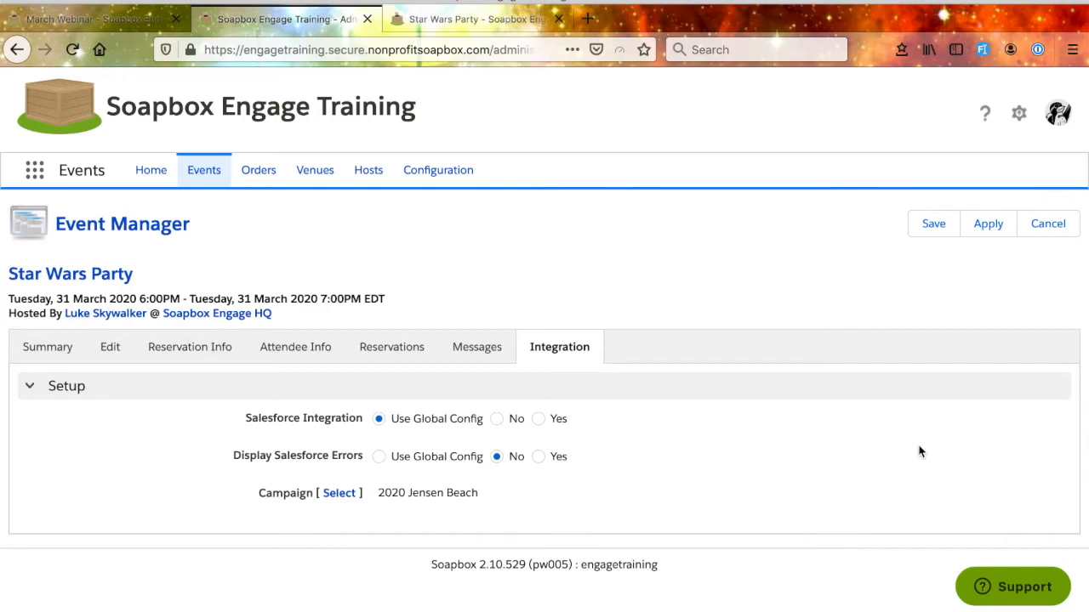
click(986, 224)
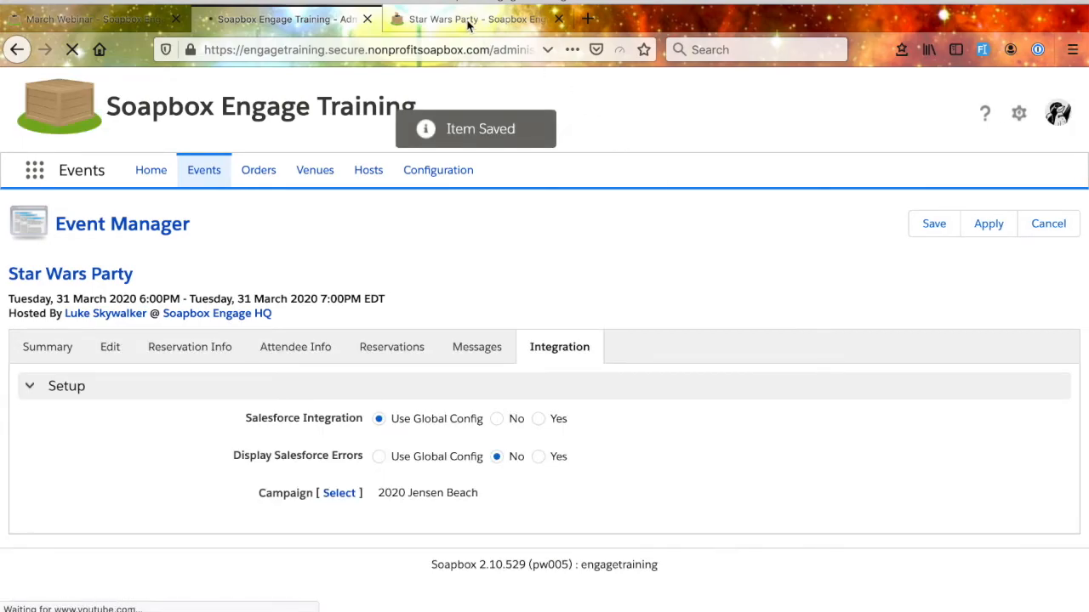
Load the Star Wars Party's public event page and look over its tickets and event details
click(476, 21)
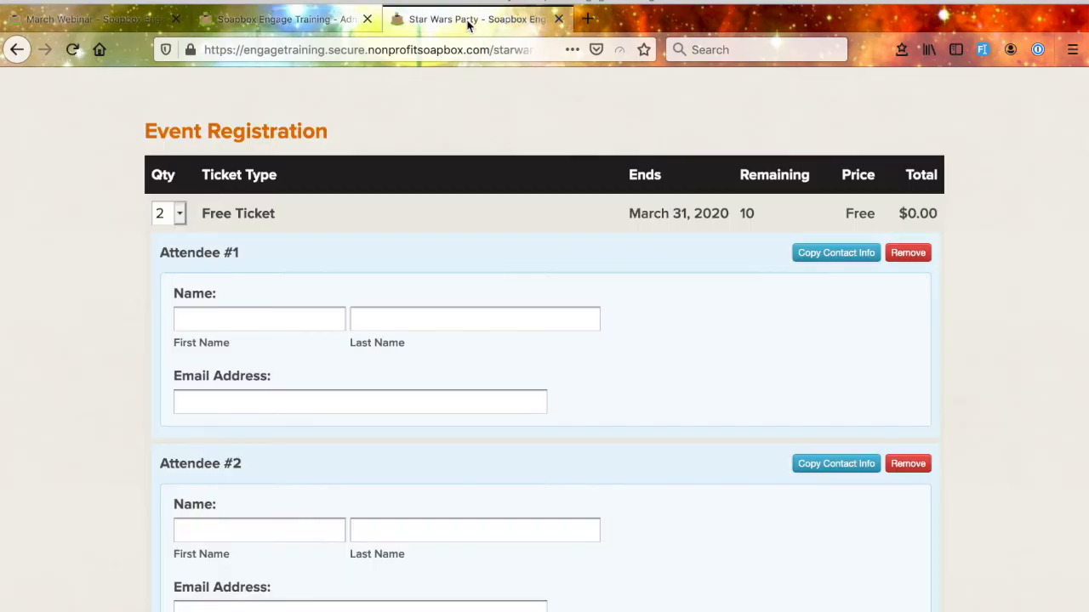
click(389, 49)
key(Return)
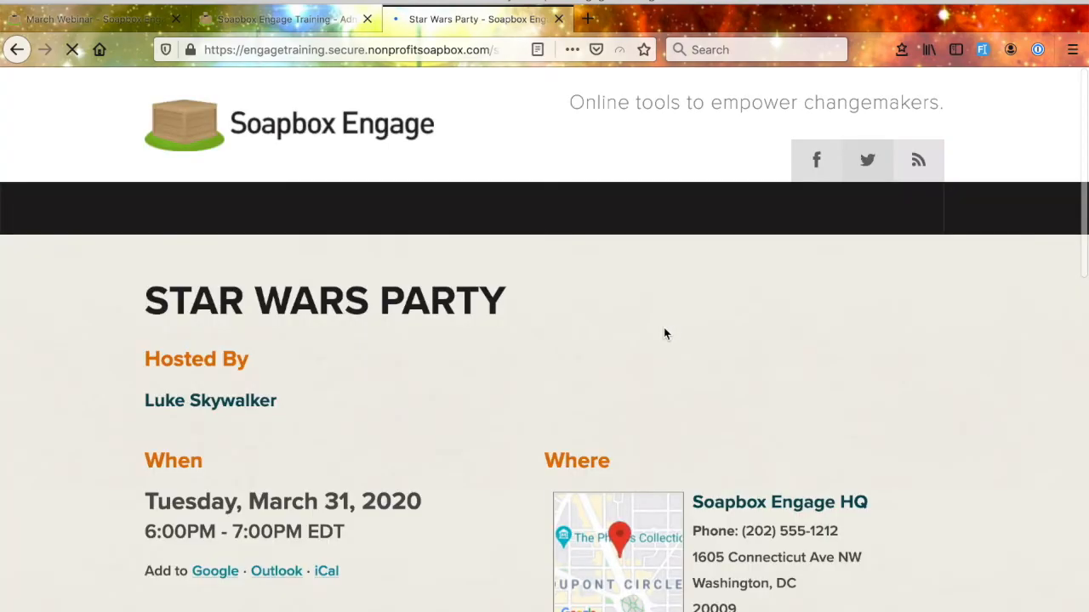
scroll(629, 371, down, 3)
scroll(624, 380, down, 2)
scroll(527, 306, up, 3)
scroll(527, 305, down, 6)
scroll(444, 458, up, 5)
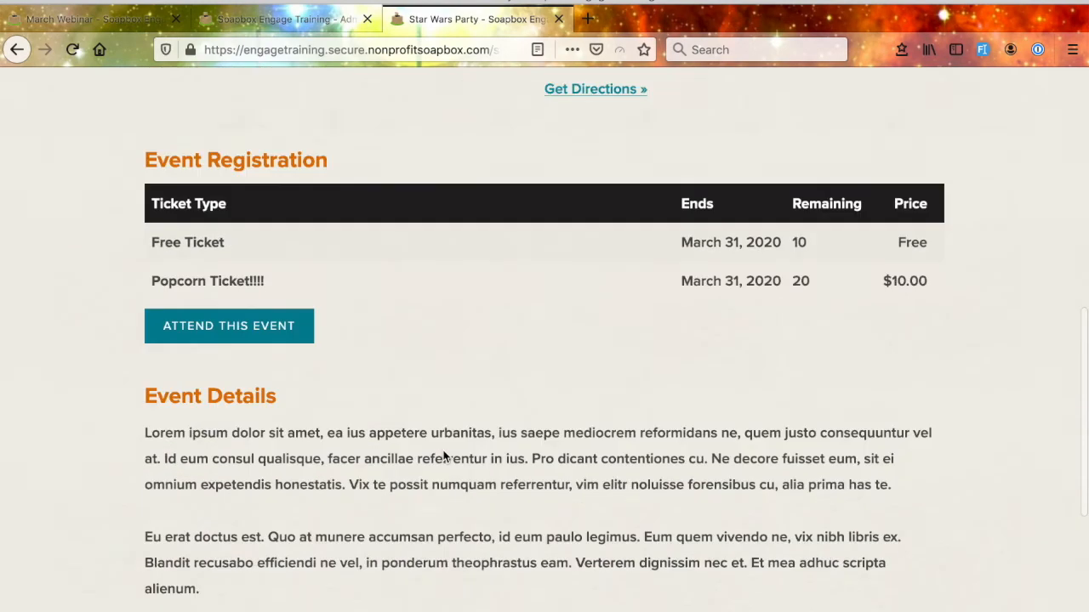
Open the event's attendance form and bring up its ticket selection section
click(226, 453)
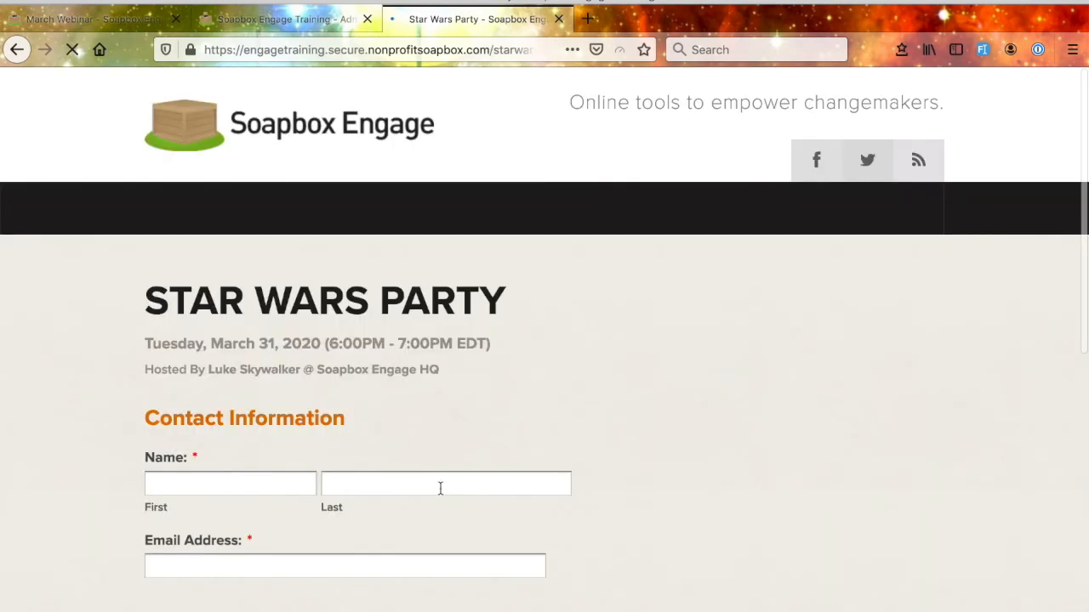
scroll(441, 489, down, 2)
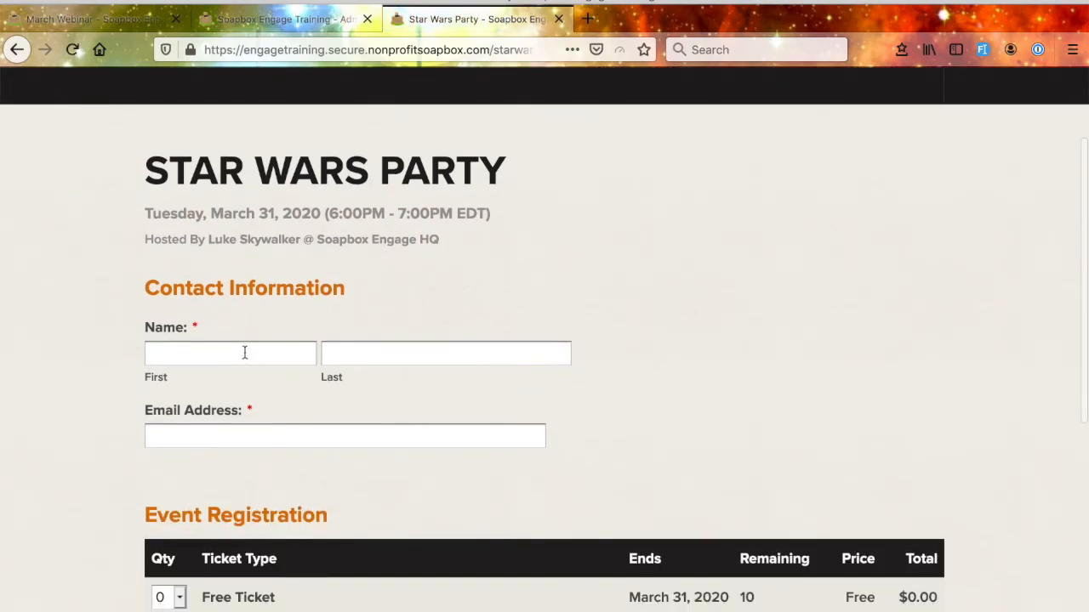
scroll(348, 434, down, 5)
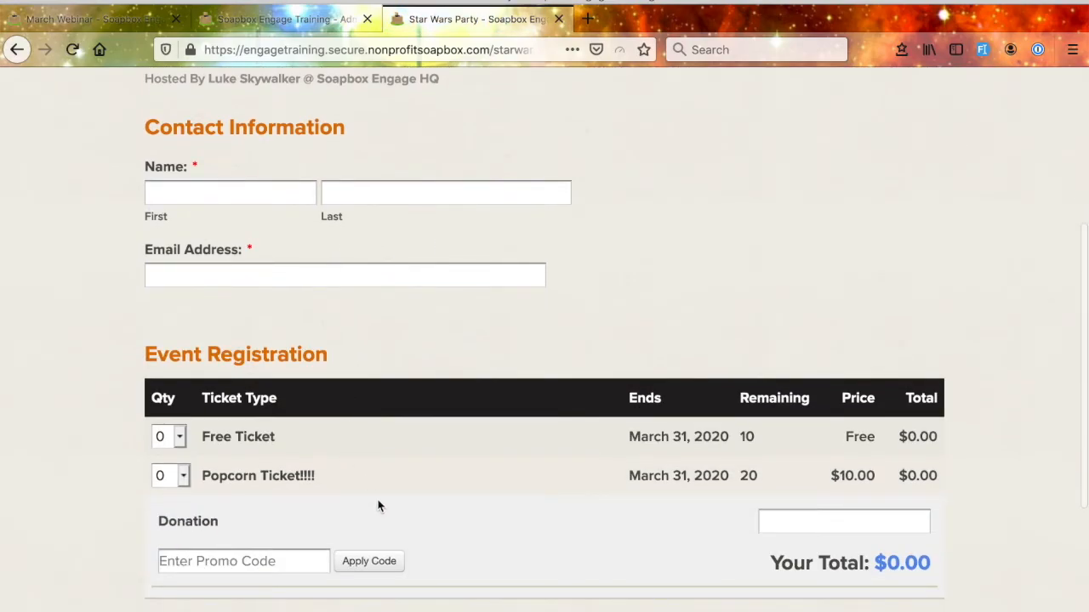
Try Free Ticket quantities of 2 and 1, and return the quantity to 0
click(181, 303)
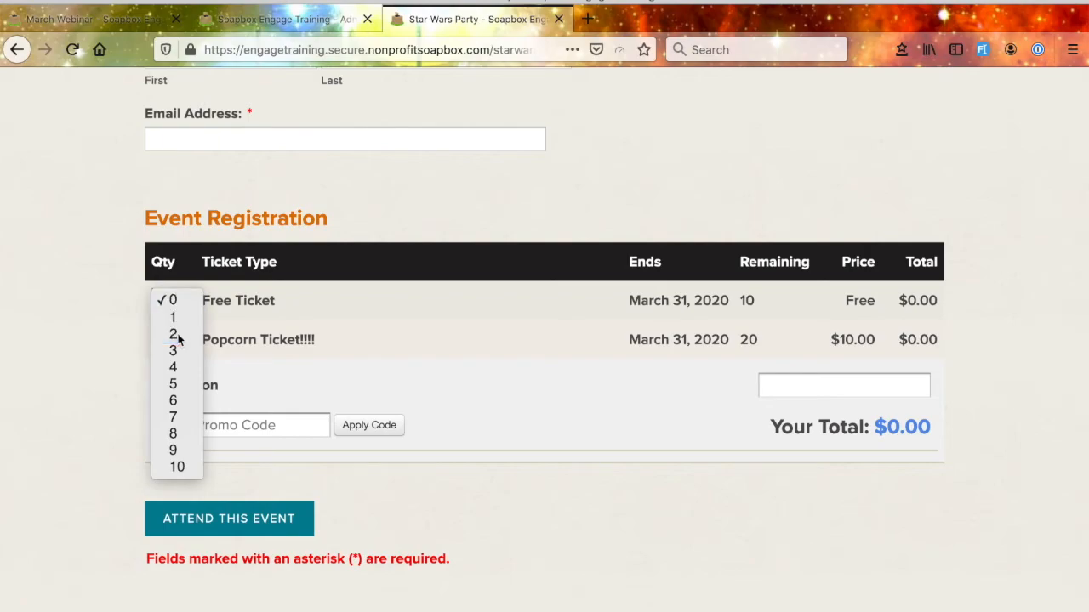
click(172, 333)
click(182, 295)
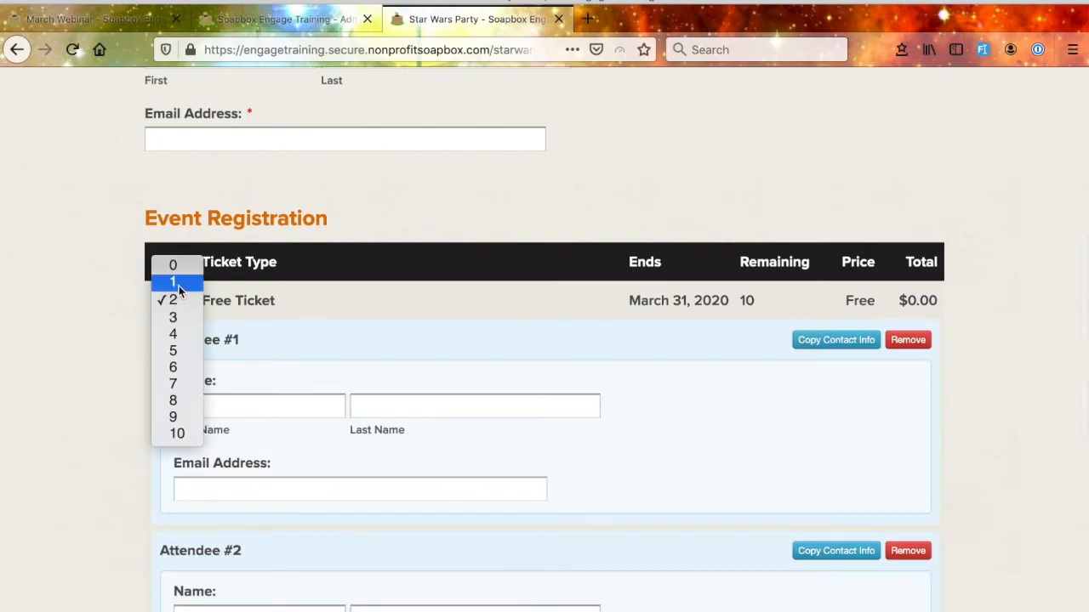
click(178, 284)
click(179, 303)
click(170, 280)
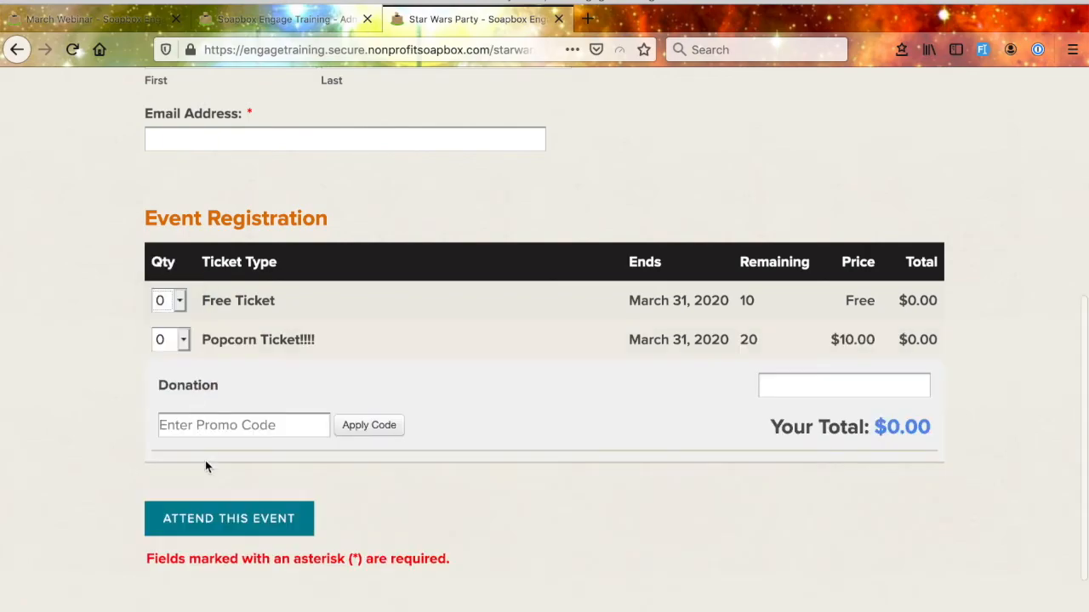
Set the Popcorn Ticket quantity to 1 and look over the attendee, donation and promo code fields
click(185, 339)
click(173, 380)
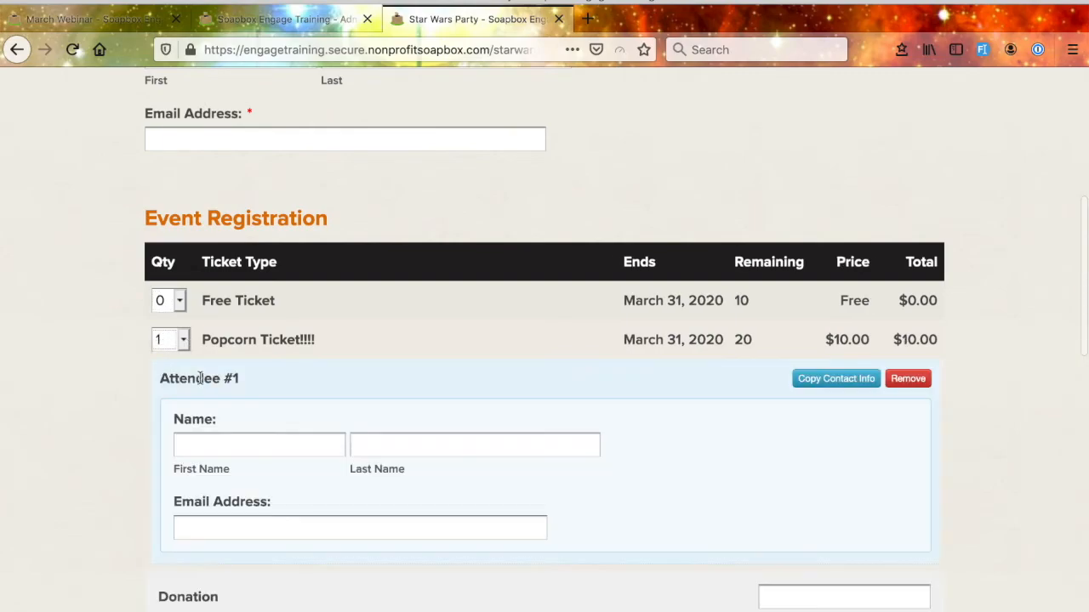
scroll(318, 531, down, 3)
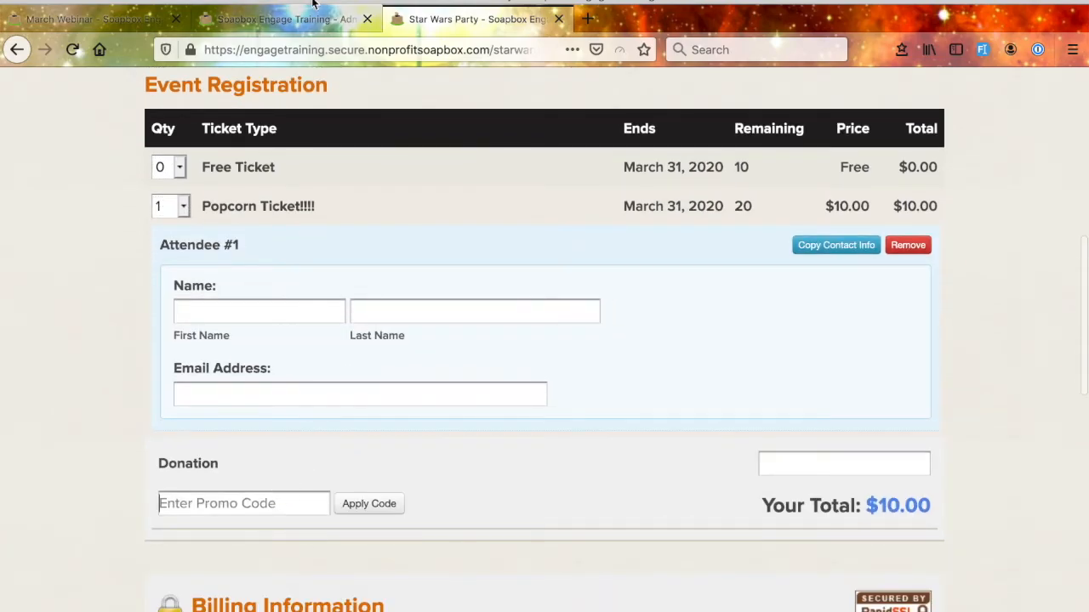
Return to the Soapbox Engage administration page and open the list of events
click(289, 19)
click(202, 173)
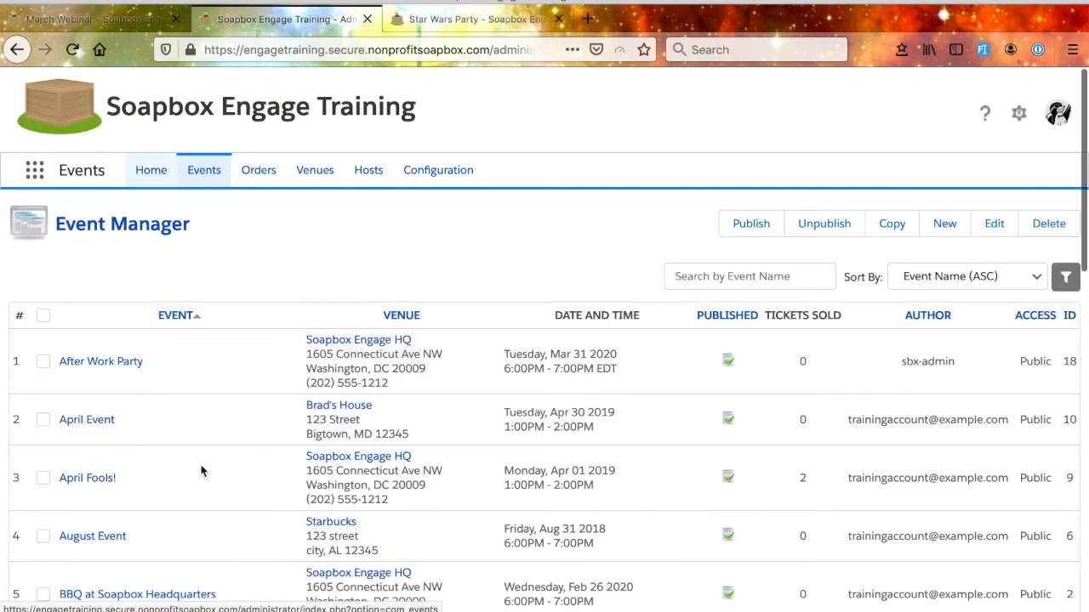
click(120, 365)
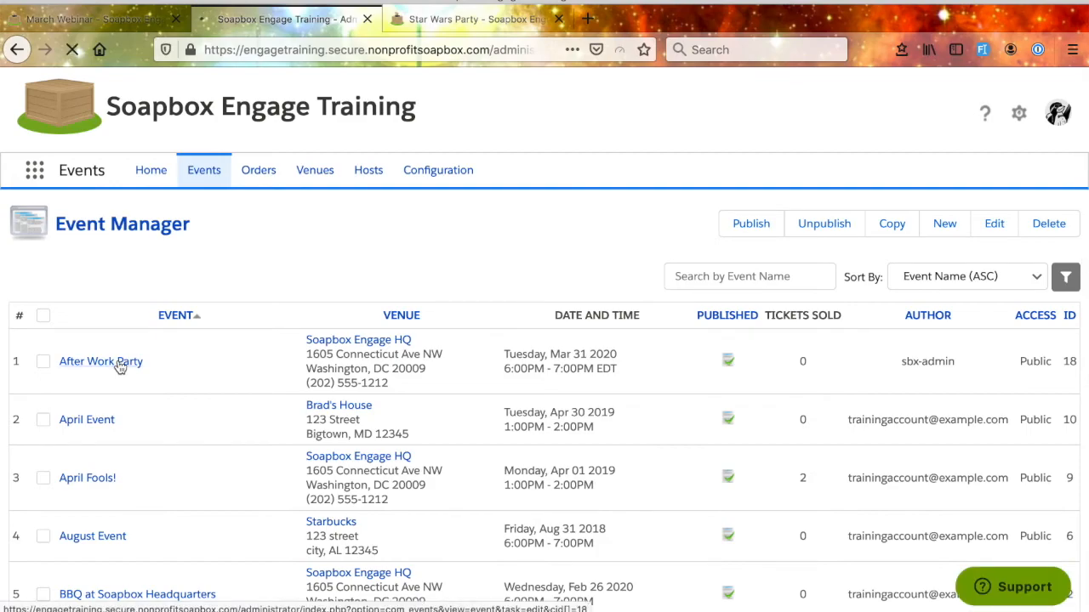
scroll(166, 425, down, 5)
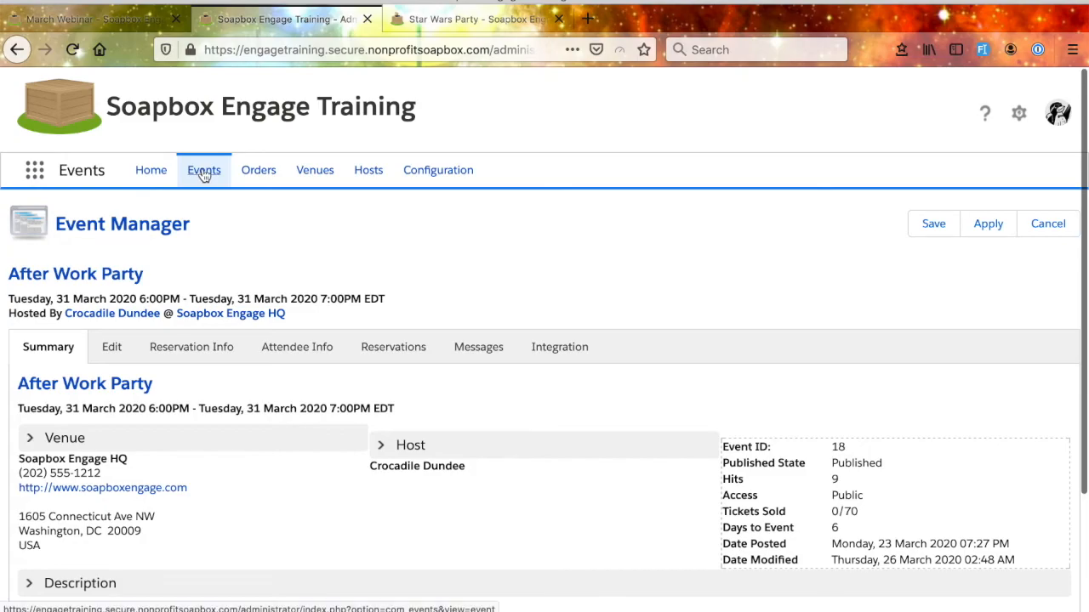
click(204, 173)
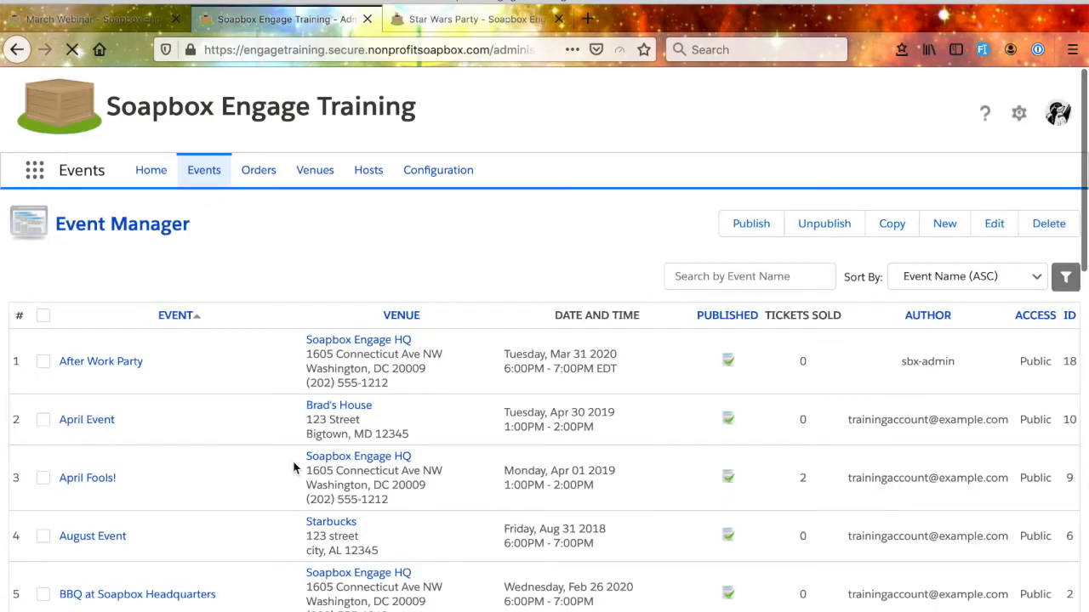
Open the Star Wars Party's edit settings, expand Promo Codes and copy the code cheappopcorn
scroll(293, 468, down, 10)
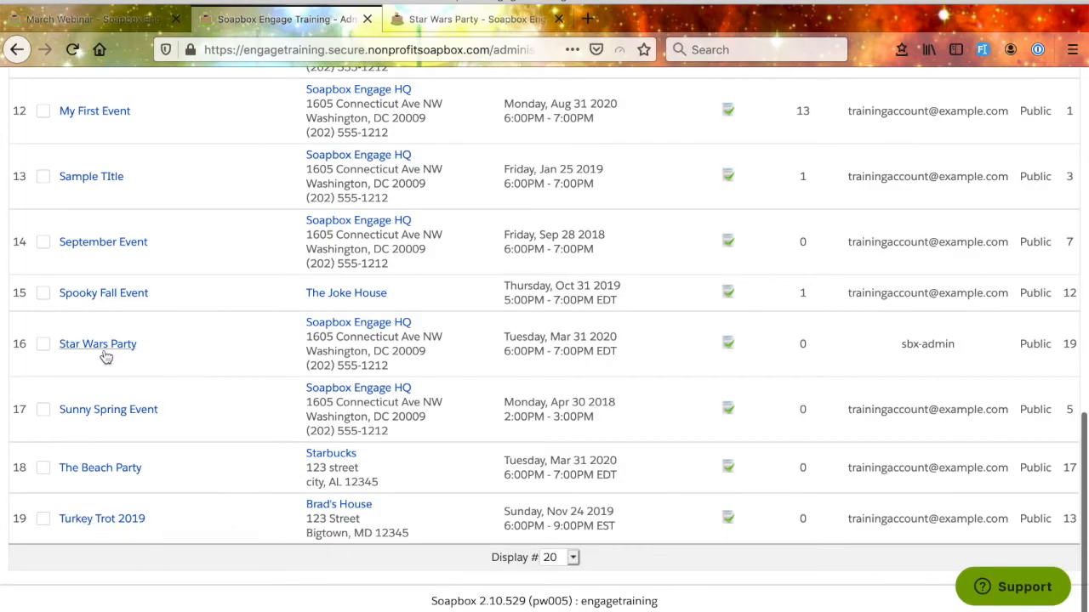
click(106, 354)
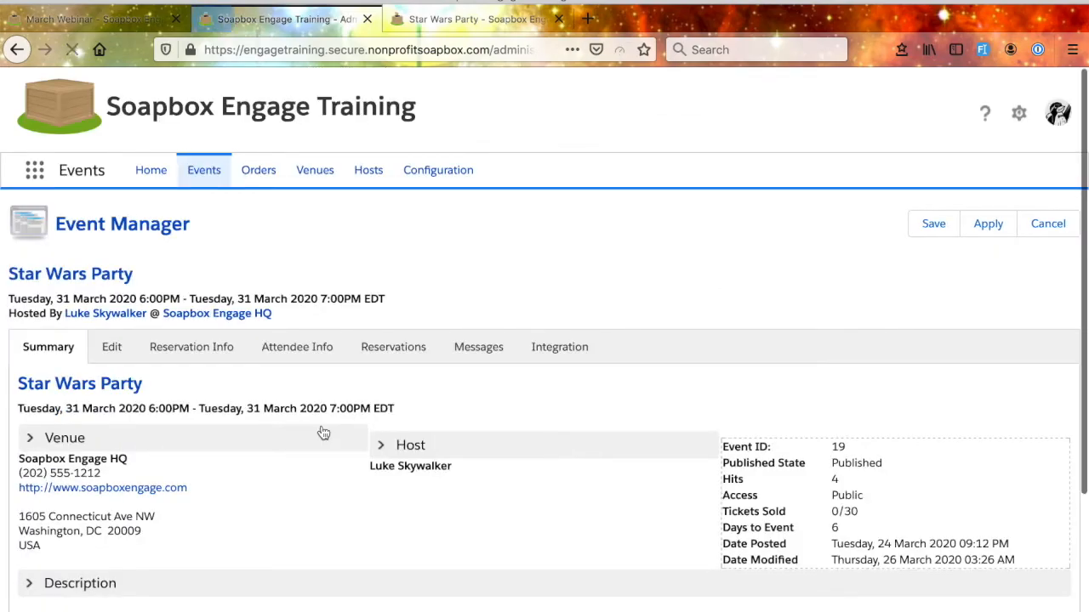
click(109, 352)
scroll(267, 530, down, 10)
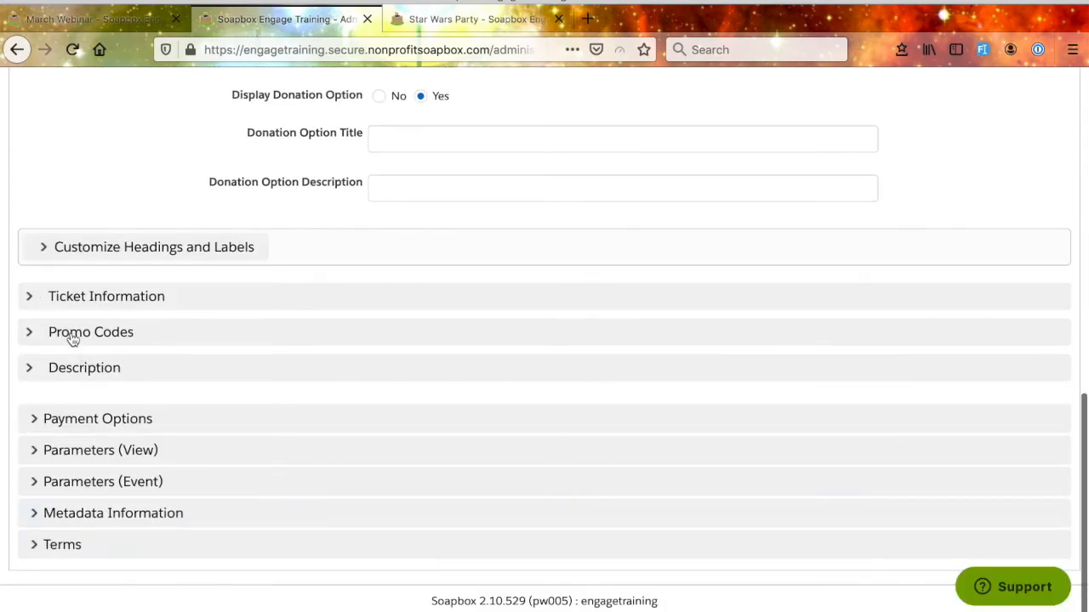
click(75, 338)
drag(301, 383, 211, 380)
key(ctrl+c)
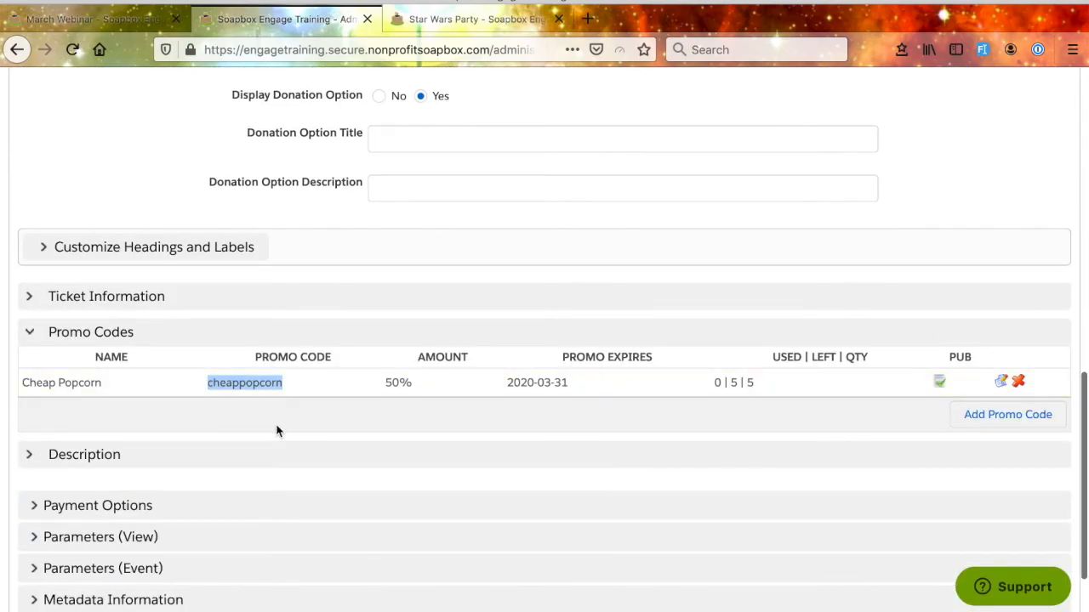
Apply the promo code cheappopcorn to the Popcorn Ticket order on the public registration form
click(426, 19)
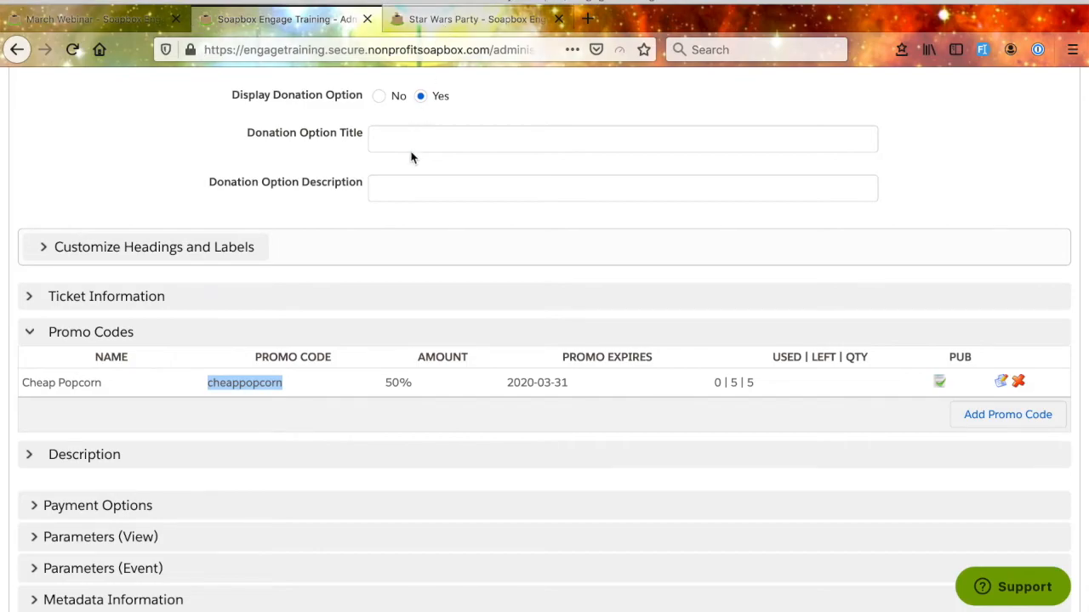
click(297, 502)
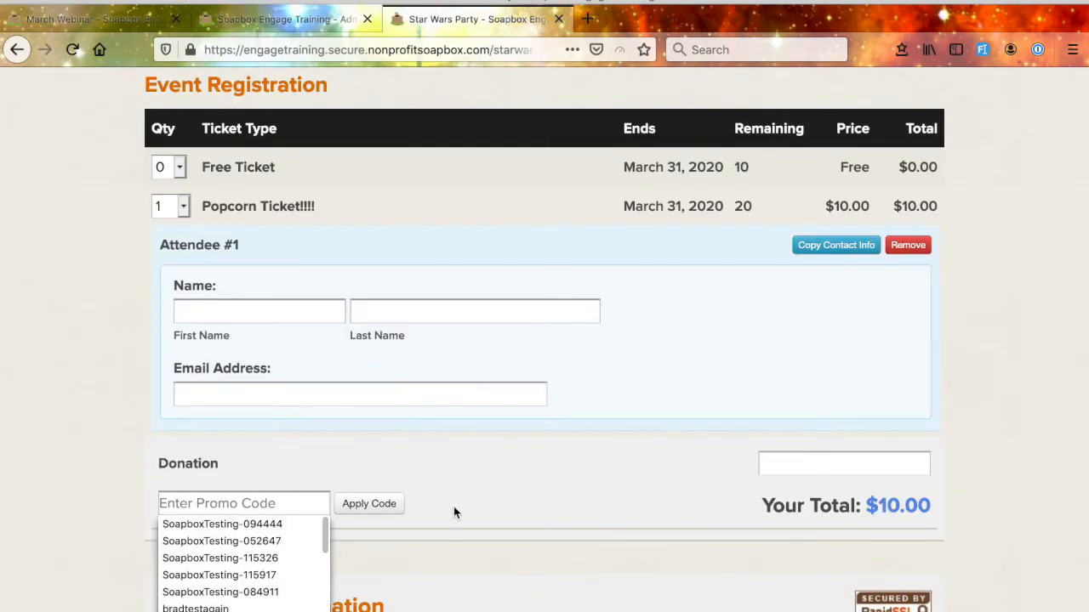
key(ctrl+v)
key(Return)
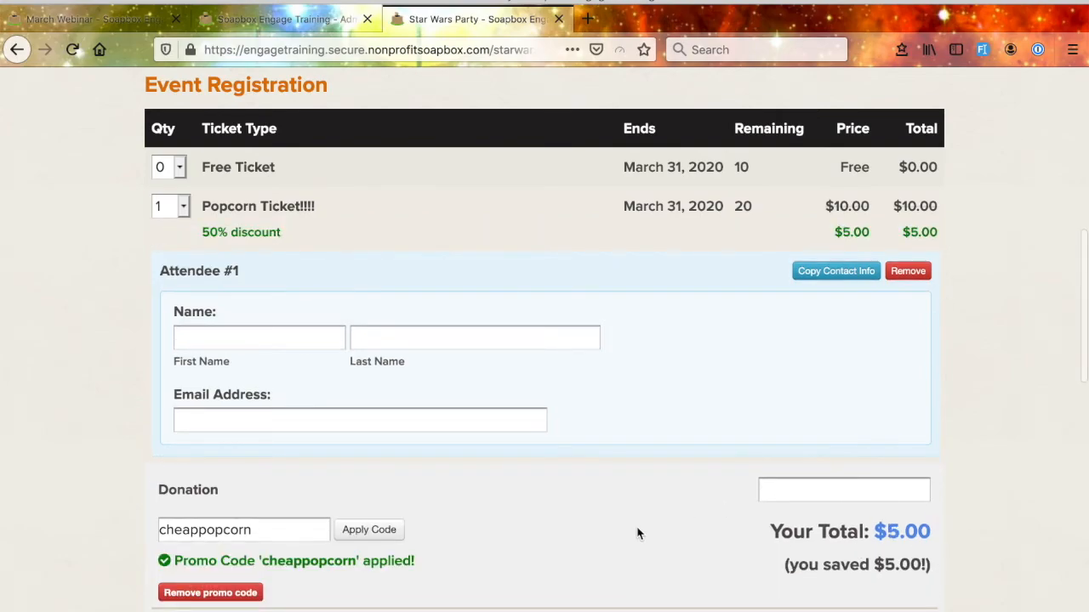
Look over the registration form's billing section, including payment method, credit card and billing address, and return to the contact information
scroll(639, 531, down, 3)
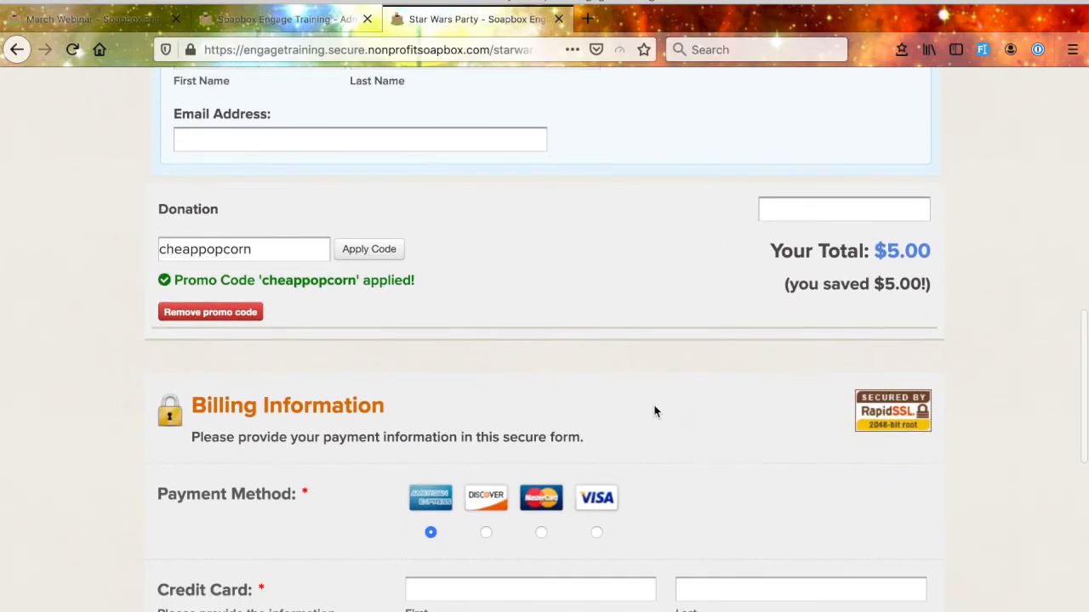
scroll(655, 410, down, 3)
scroll(581, 536, down, 3)
scroll(581, 536, up, 9)
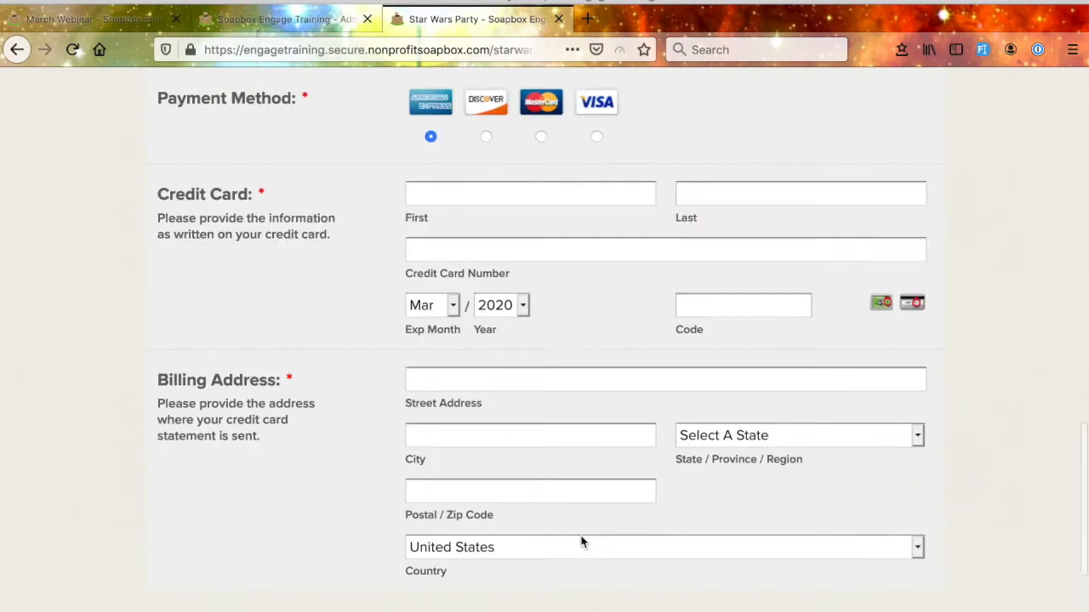
scroll(581, 536, down, 9)
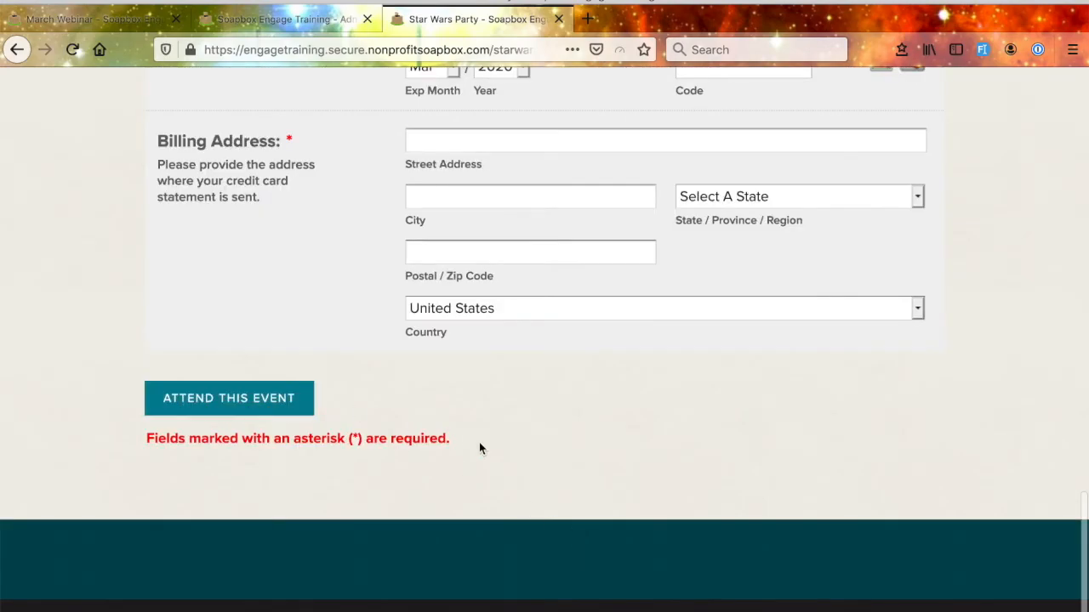
scroll(479, 442, up, 7)
scroll(479, 443, up, 10)
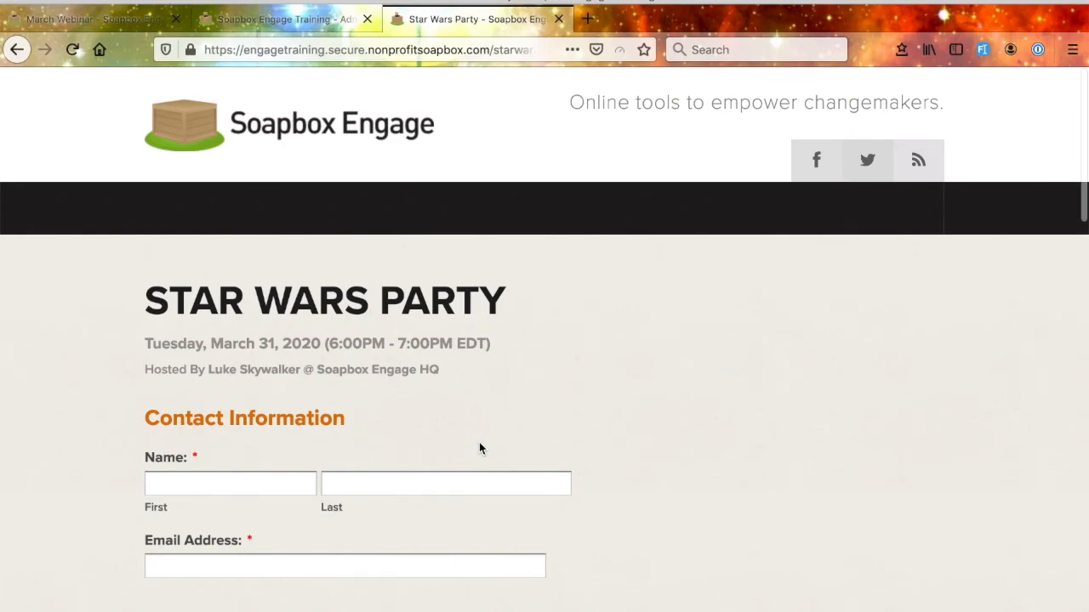
Return to the Star Wars Party's administration page and review its reservations and their export option
click(281, 19)
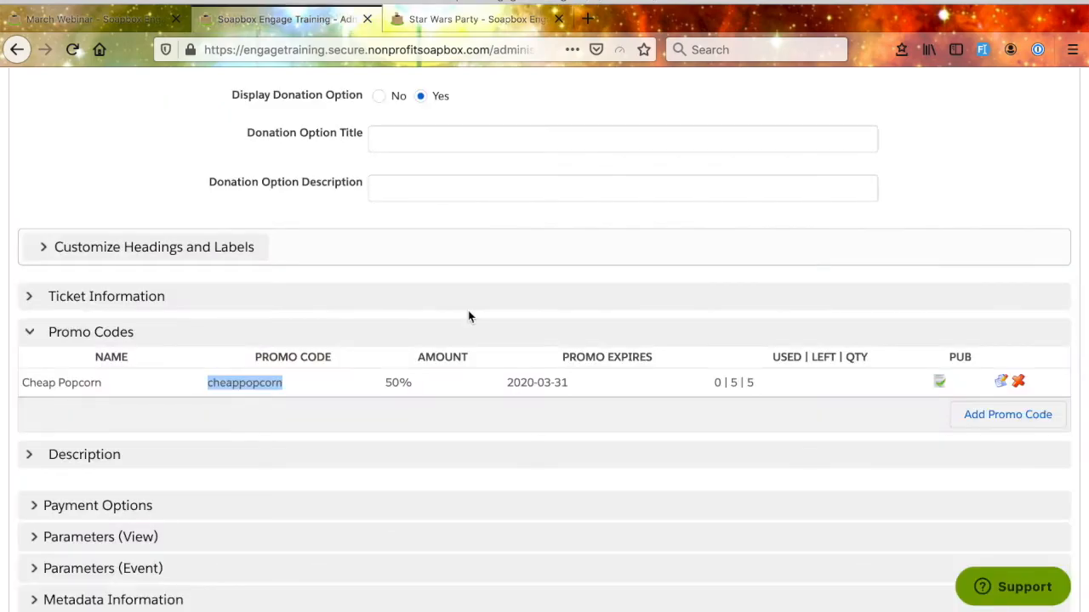
scroll(469, 317, up, 10)
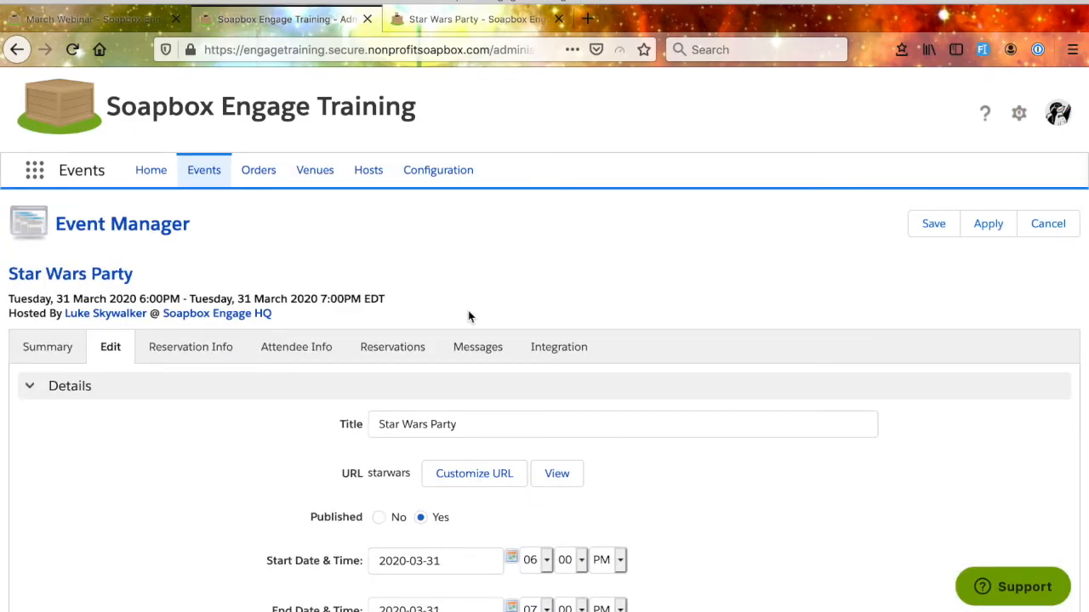
click(392, 349)
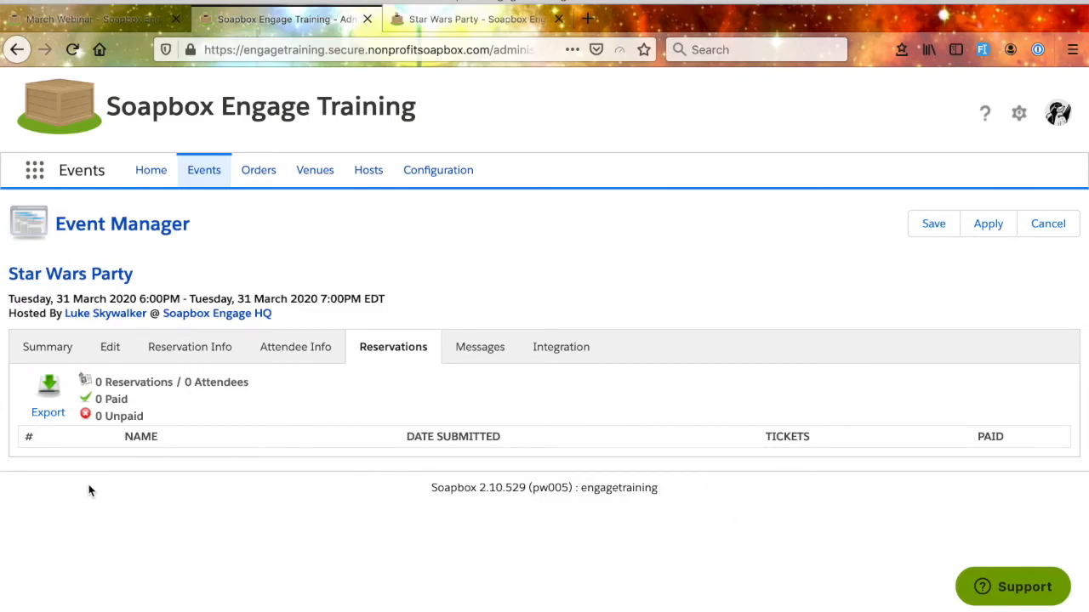
click(49, 396)
Open the orders of all events and look through the list, sorted by newest submission date
click(257, 174)
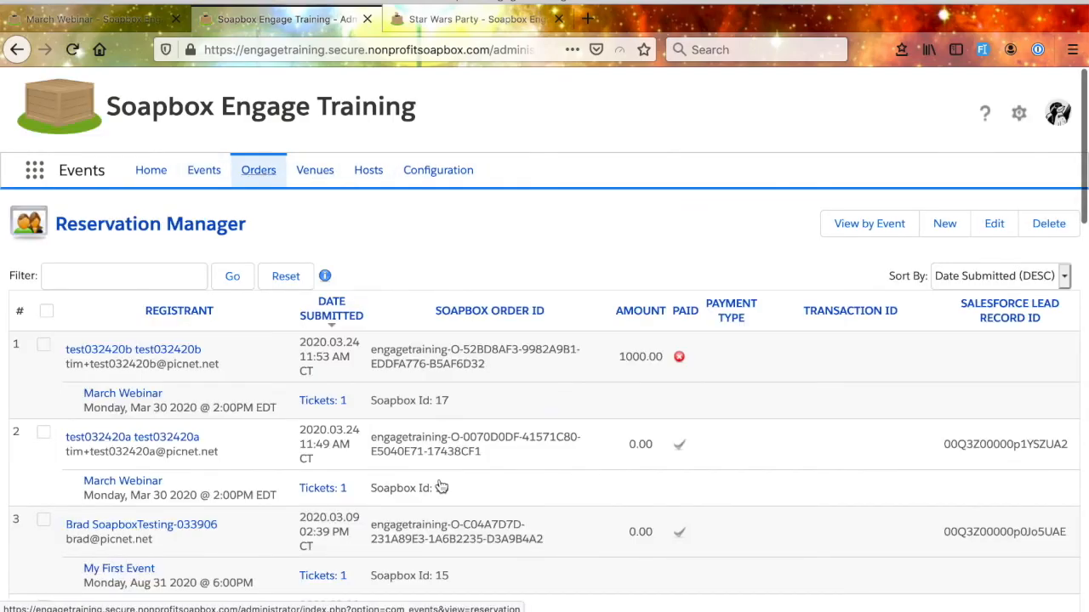
scroll(440, 481, down, 10)
scroll(440, 480, up, 15)
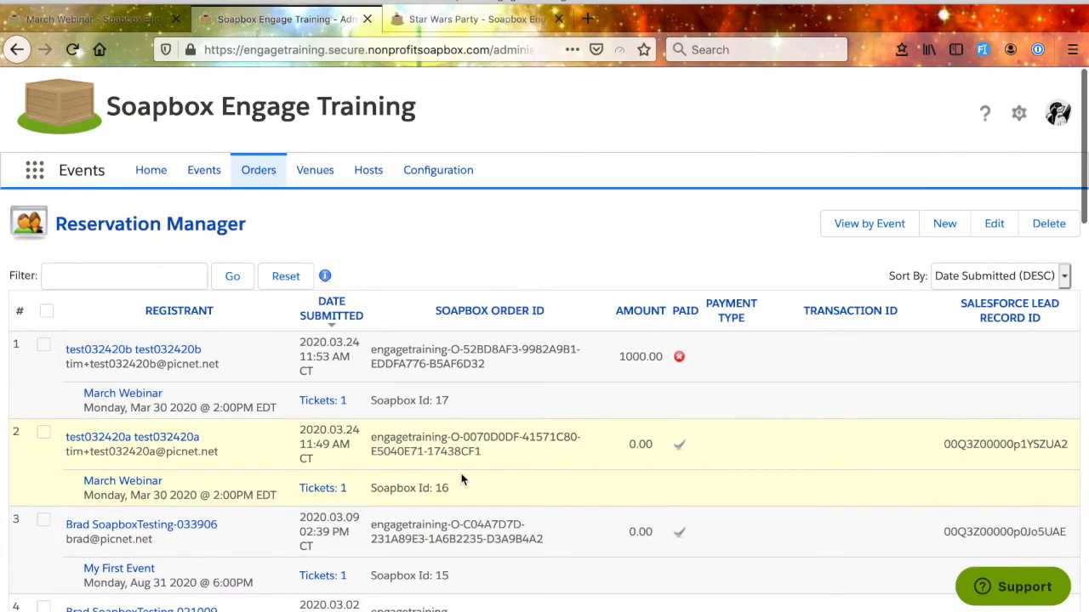
scroll(460, 481, down, 5)
scroll(462, 480, up, 5)
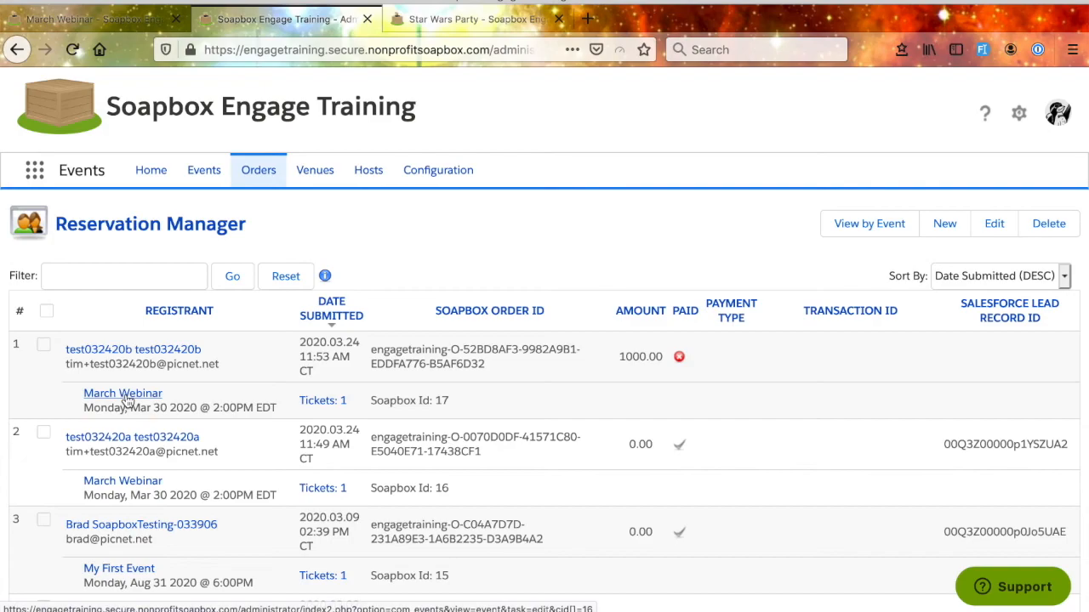
View the ticket details of the newest March Webinar order and close them again
click(328, 408)
scroll(543, 397, down, 2)
scroll(544, 394, up, 3)
click(747, 155)
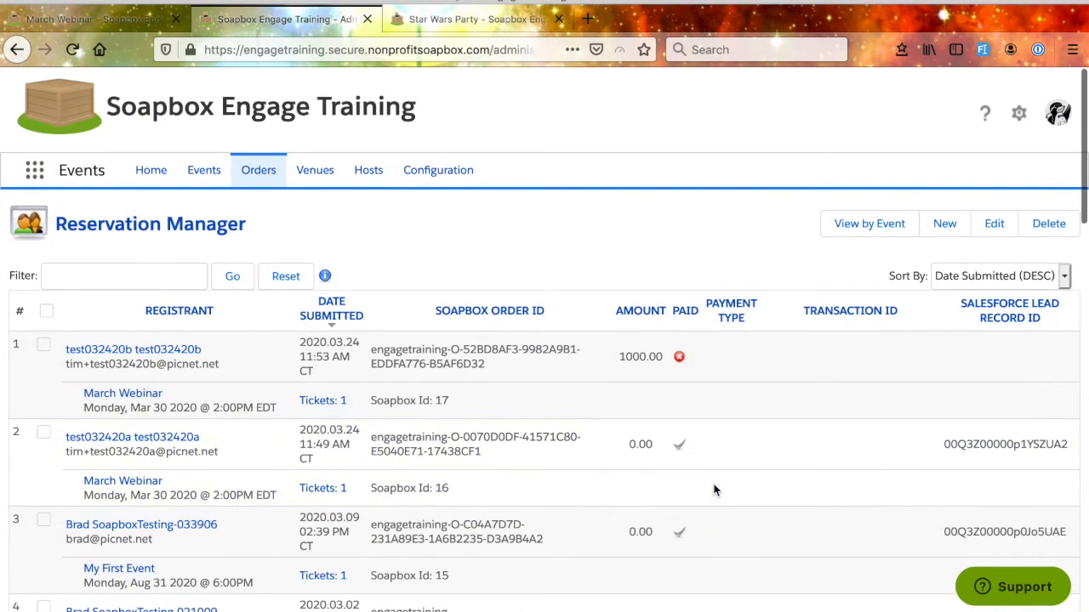
Examine the payment, transaction and Salesforce Lead Record ID columns across the order list, highlighting the record ID of the second order
scroll(867, 535, down, 8)
scroll(867, 535, up, 8)
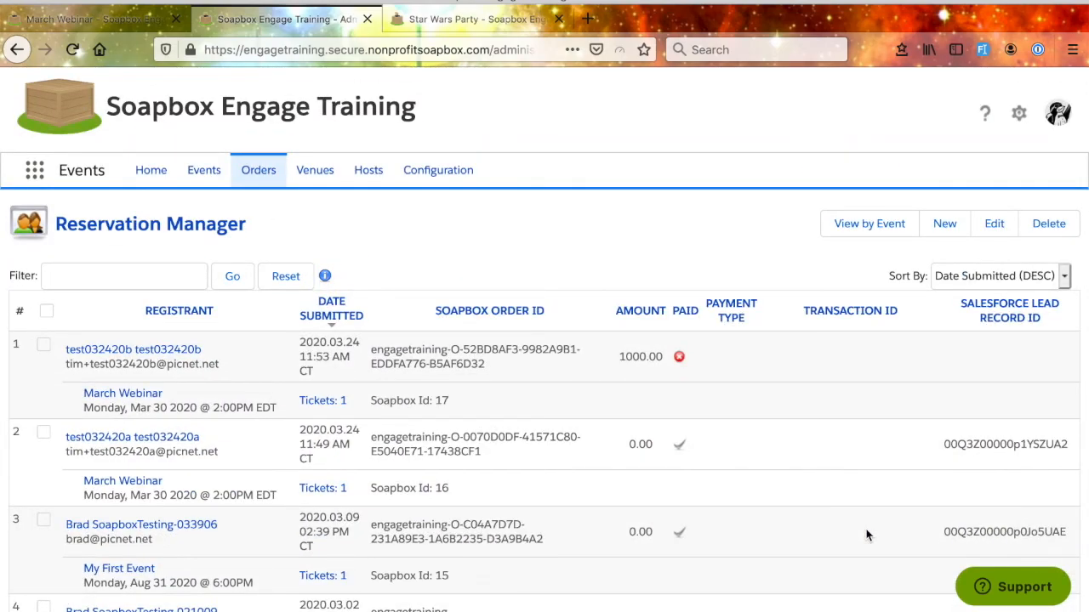
scroll(867, 535, down, 6)
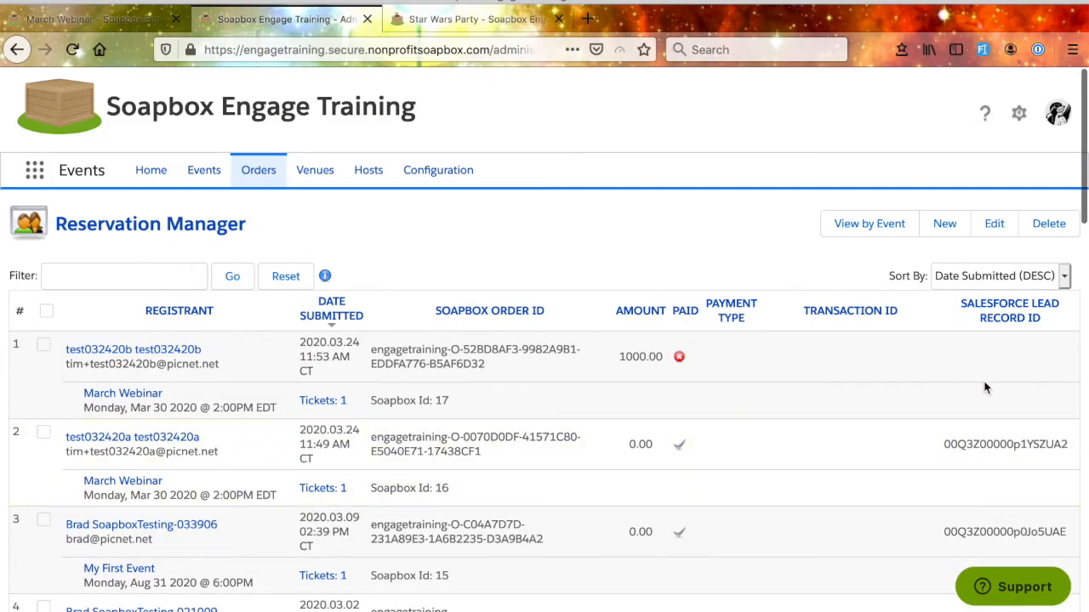
scroll(1022, 457, down, 1)
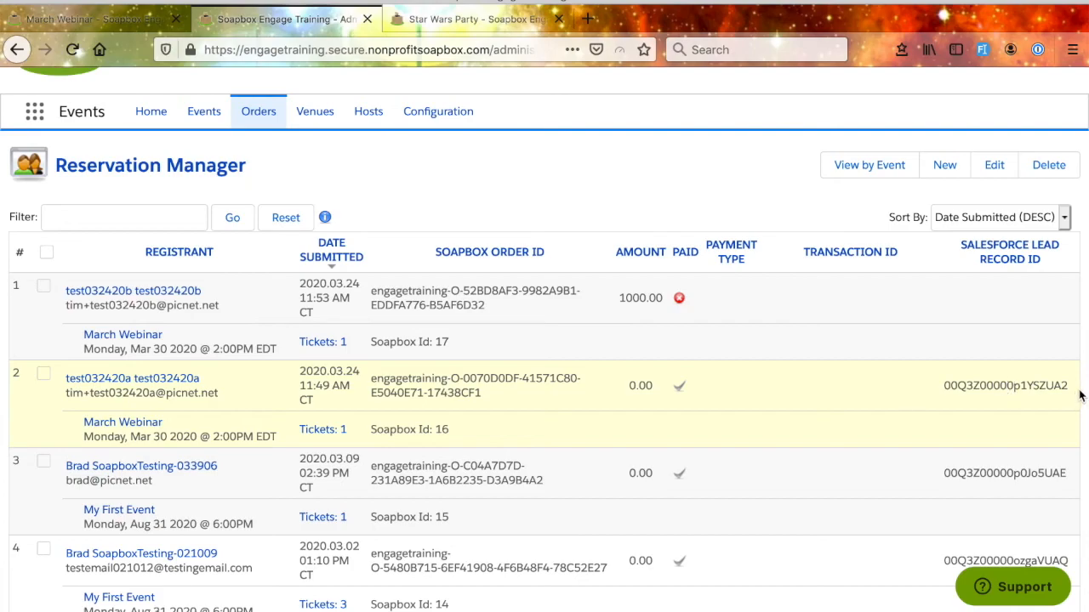
drag(1073, 388, 930, 394)
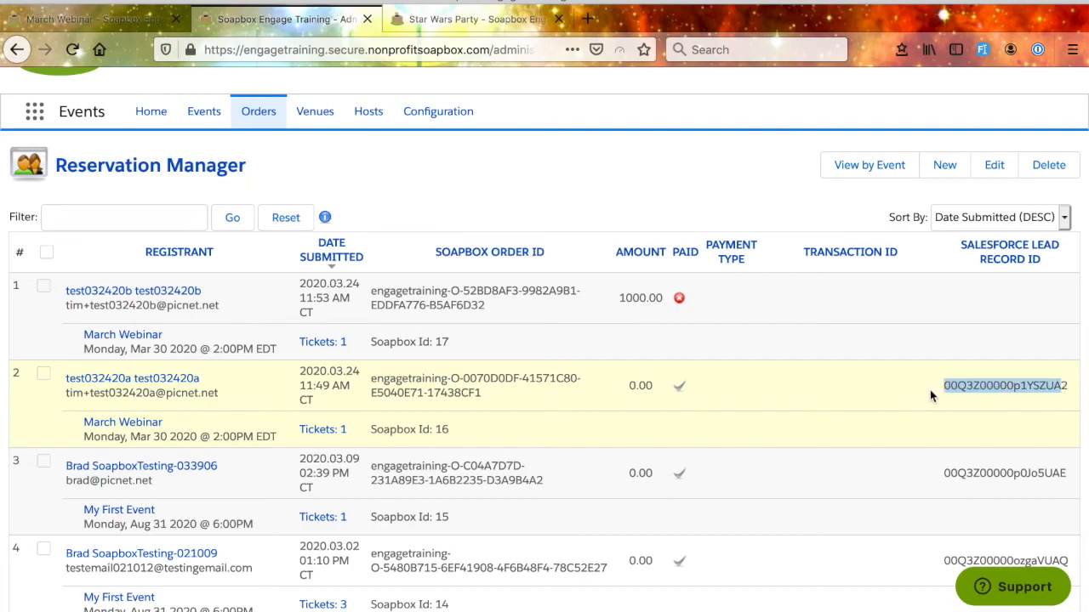
click(1012, 317)
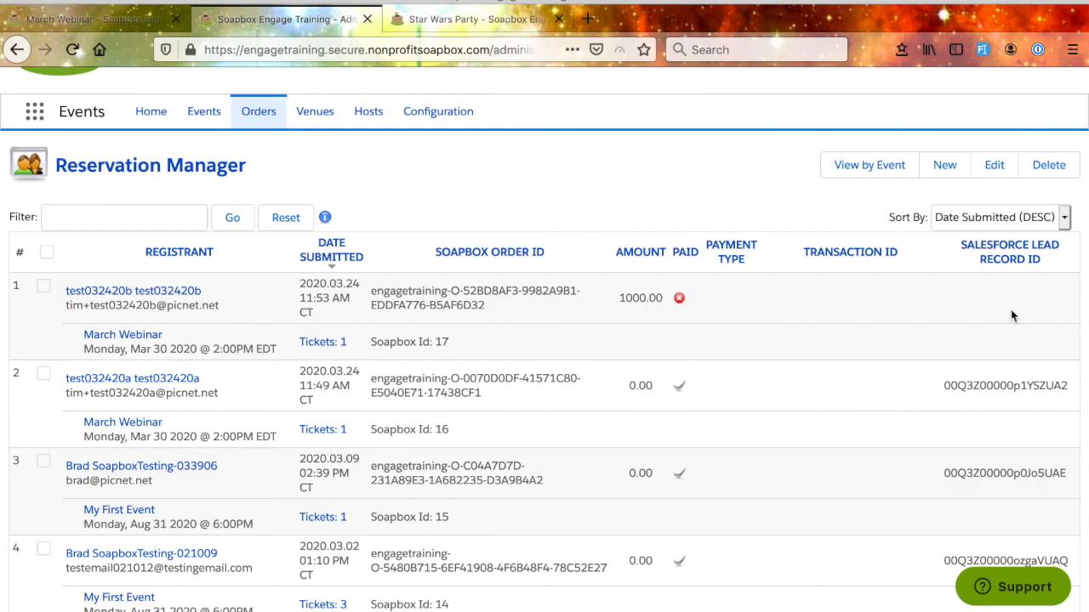
scroll(1012, 317, down, 1)
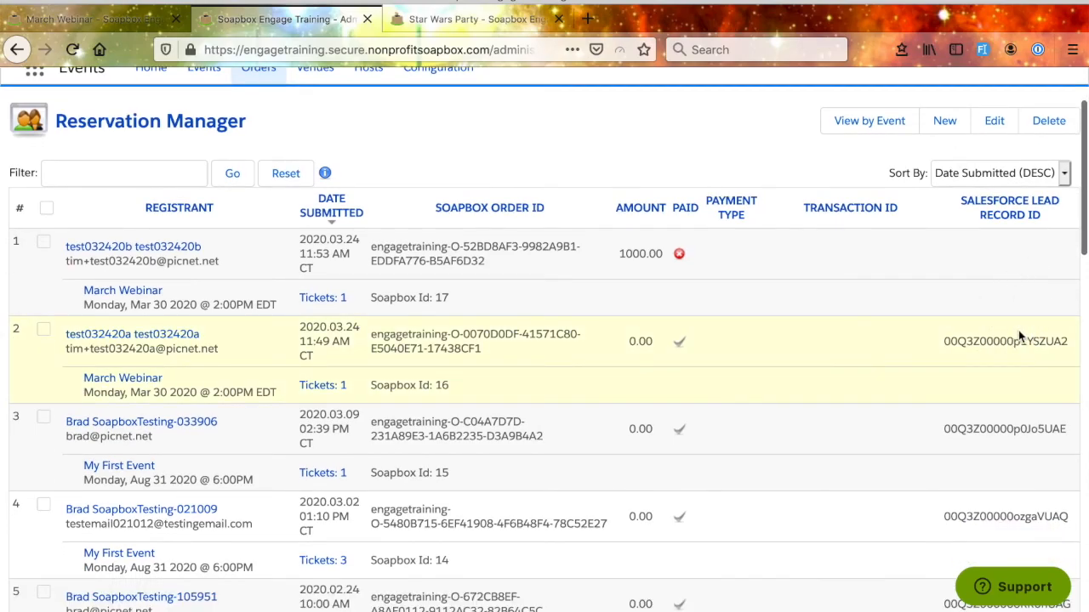
scroll(1020, 335, down, 13)
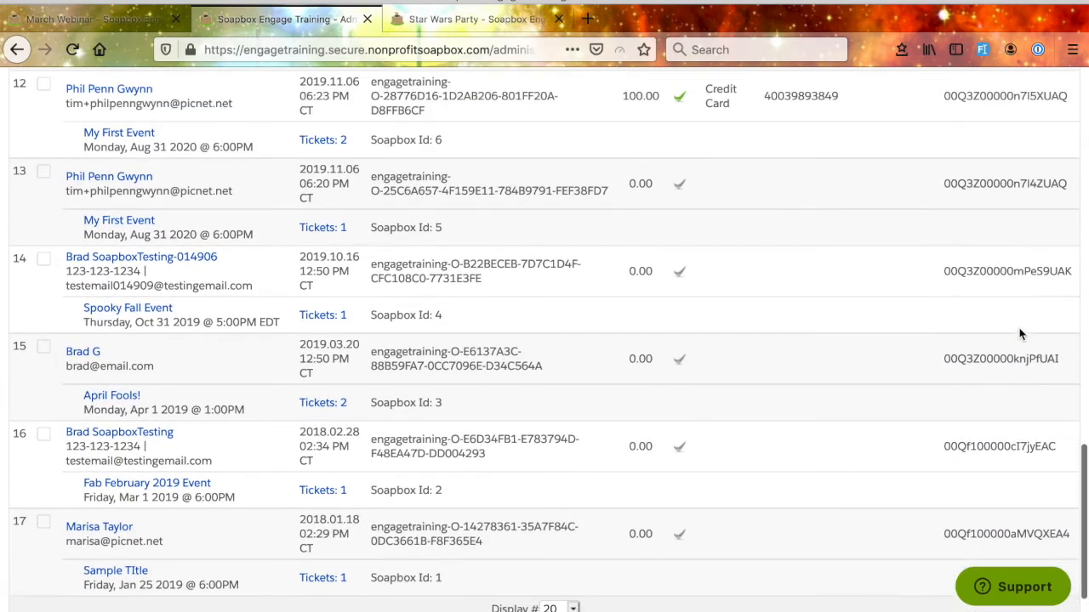
scroll(1020, 335, up, 15)
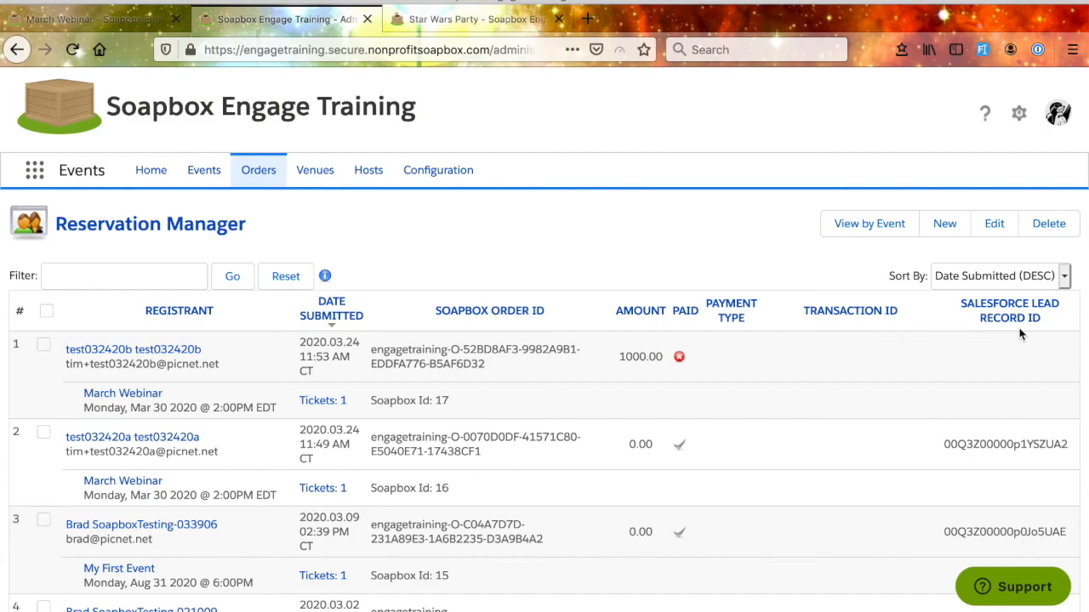
Switch the reservation list to the view by event and look through the registrants, events, tickets and paid status
click(872, 236)
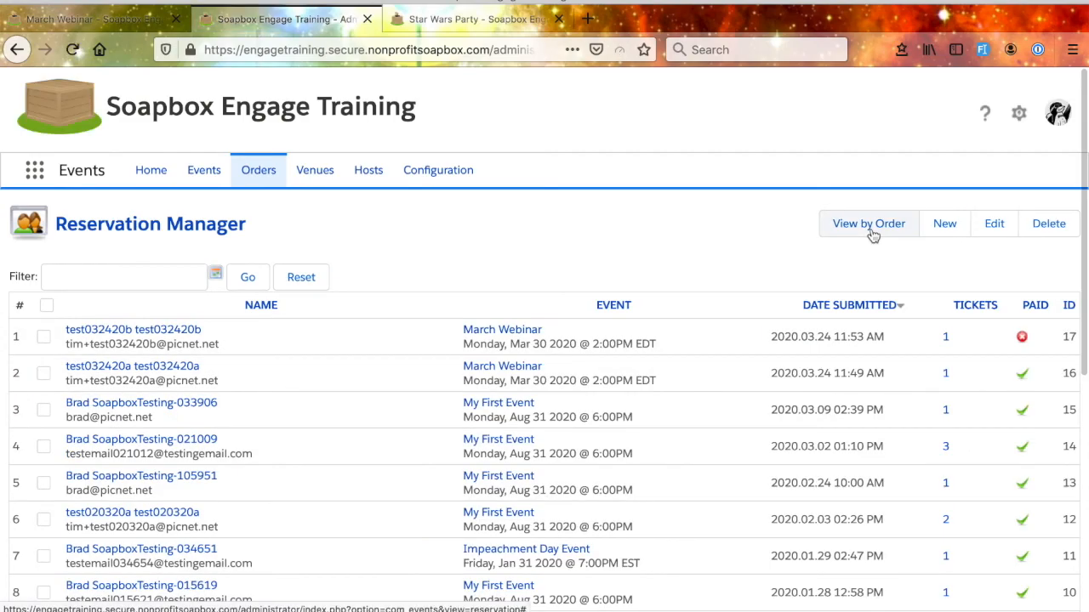
scroll(551, 409, down, 5)
scroll(551, 408, up, 2)
scroll(551, 408, up, 4)
scroll(438, 474, down, 6)
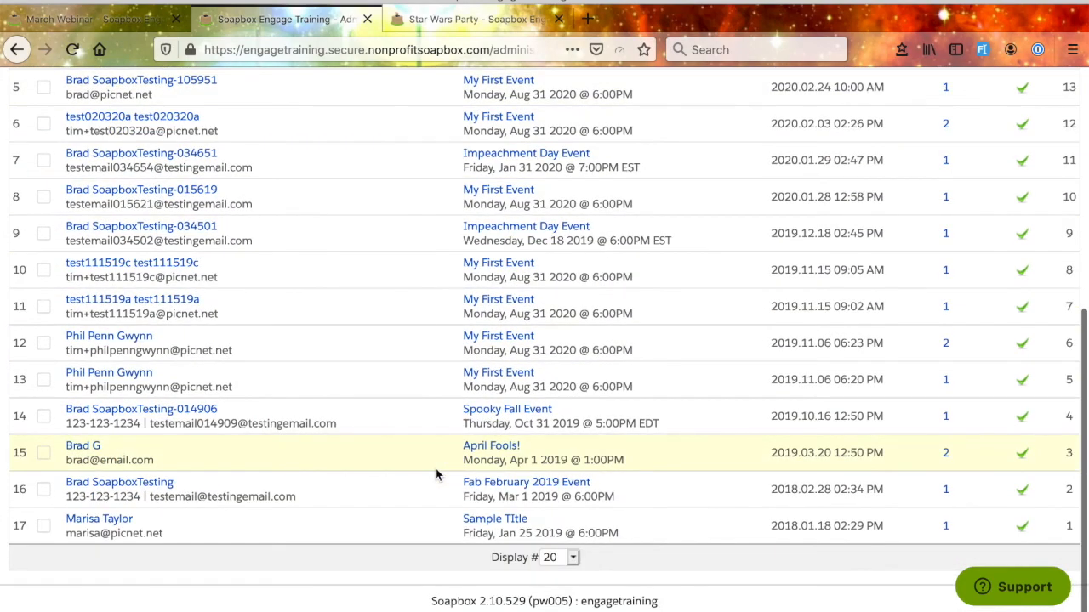
scroll(672, 323, up, 10)
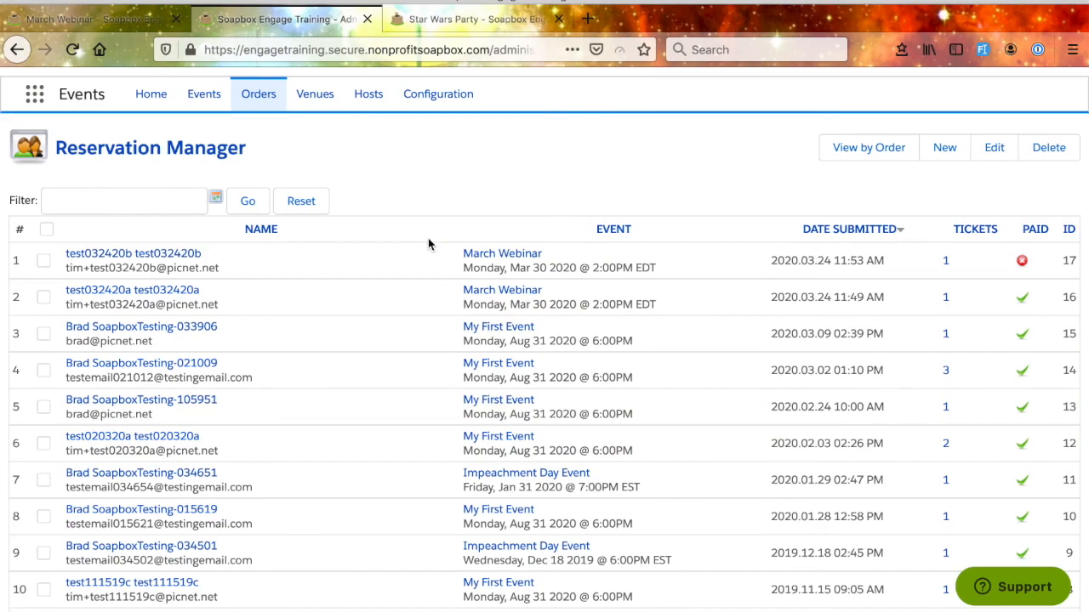
scroll(428, 244, up, 2)
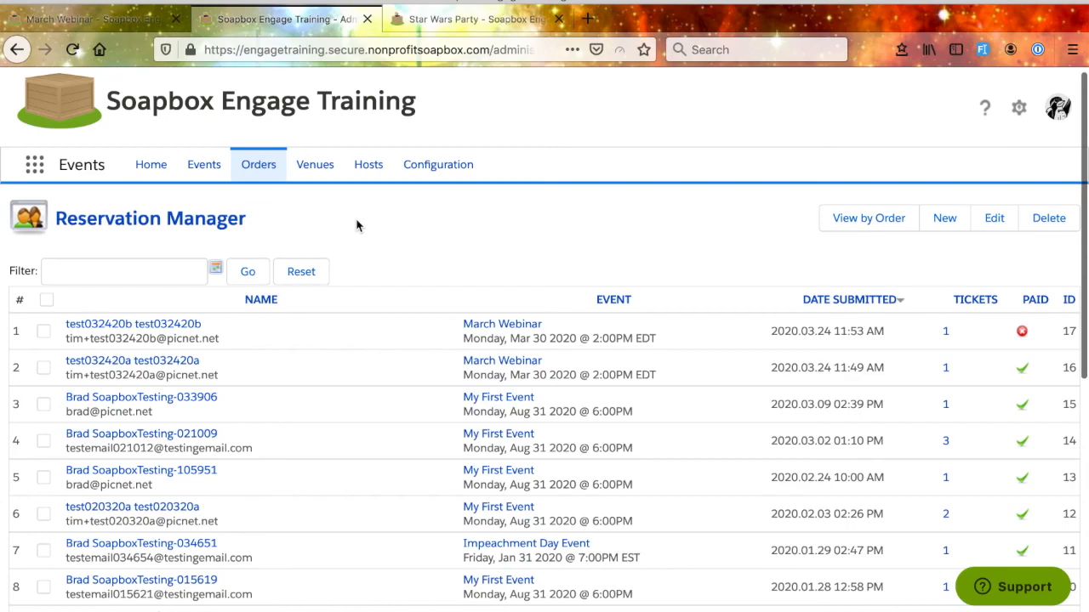
scroll(358, 226, up, 1)
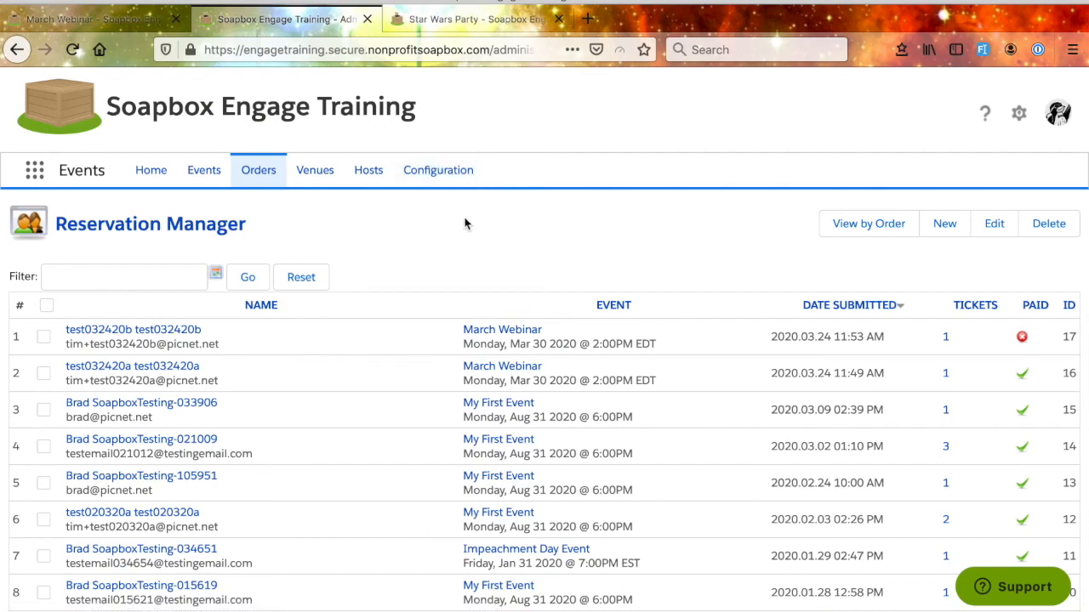
Open the Control Panel app and look over its donations pages, events pages and account settings sections
click(34, 170)
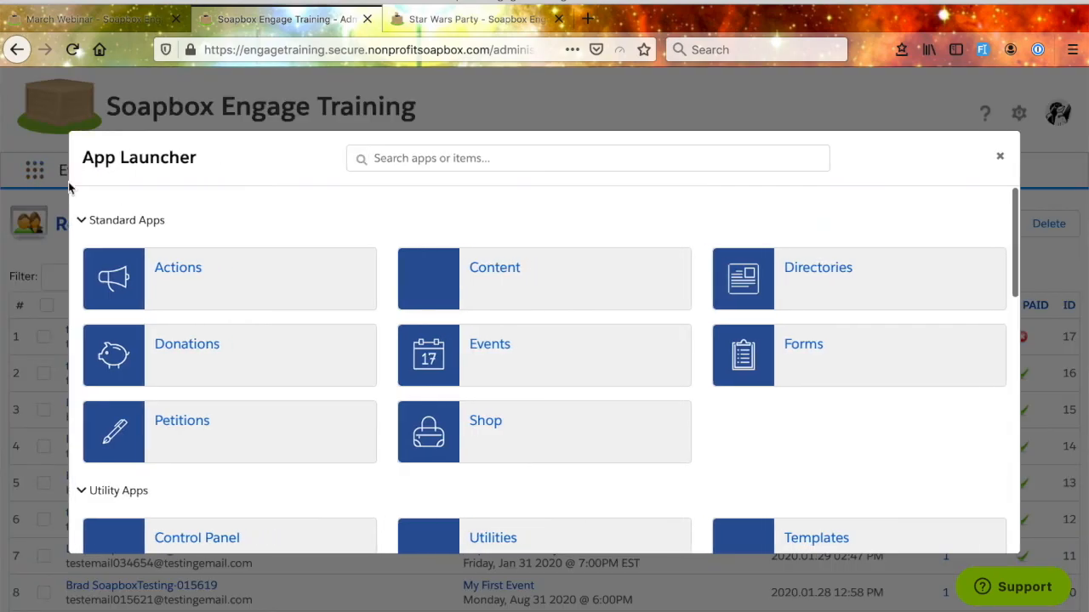
click(196, 542)
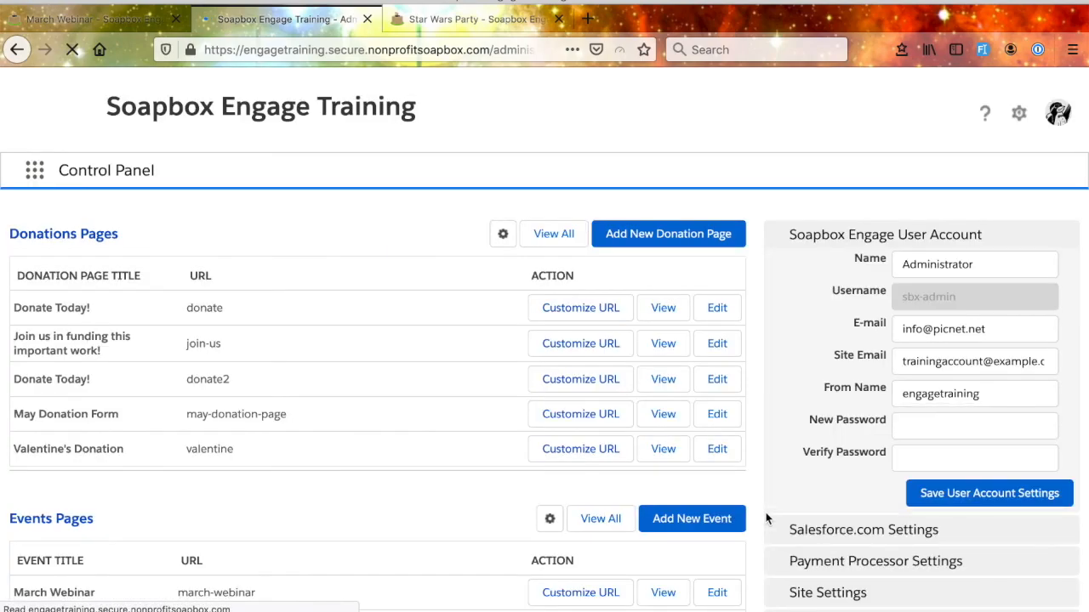
scroll(567, 484, down, 4)
scroll(567, 484, up, 3)
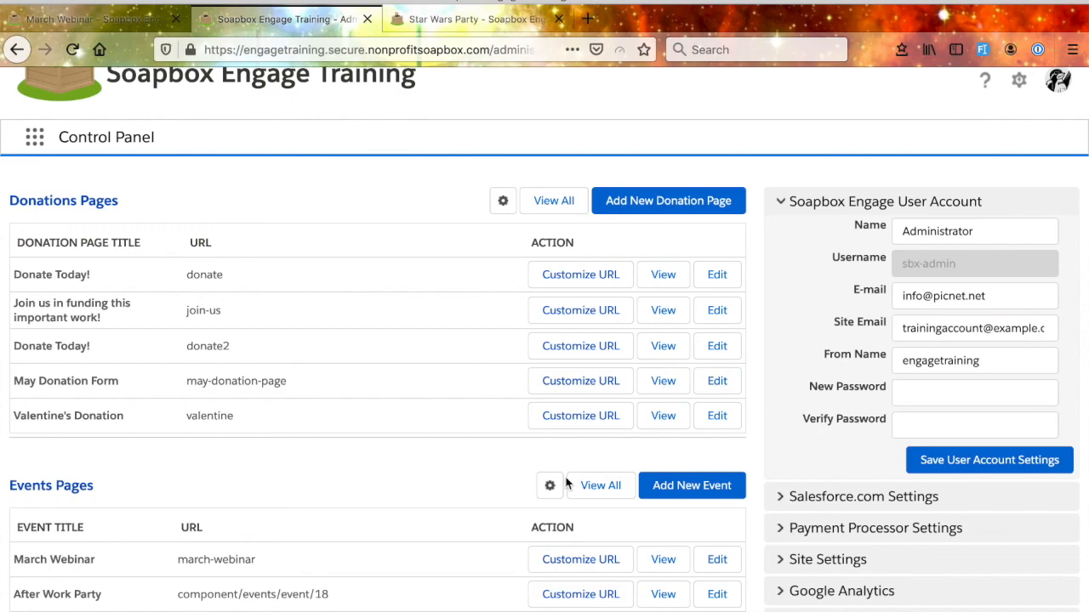
scroll(566, 483, up, 1)
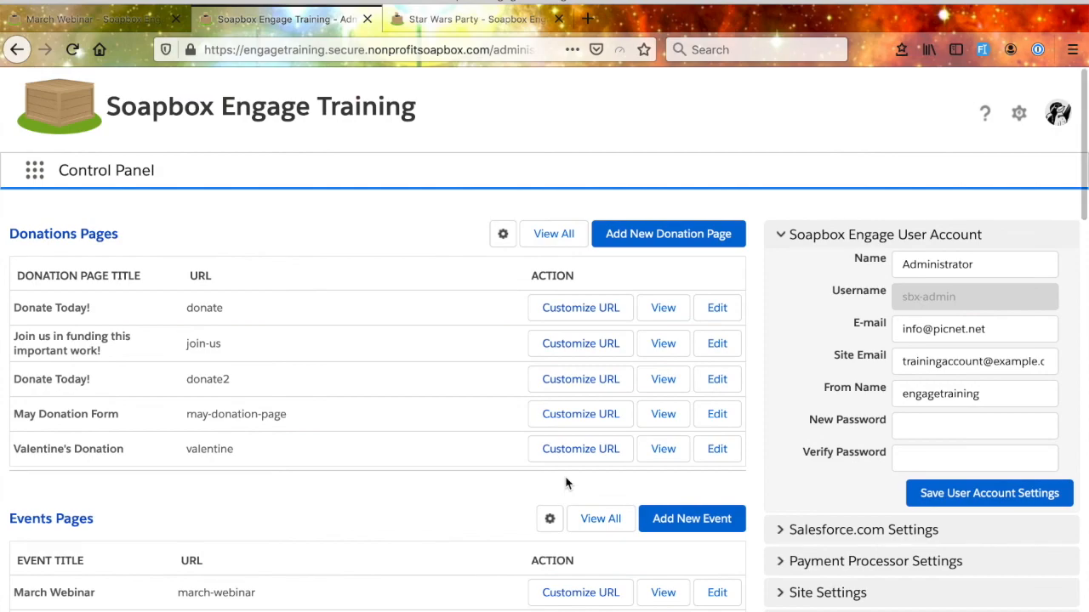